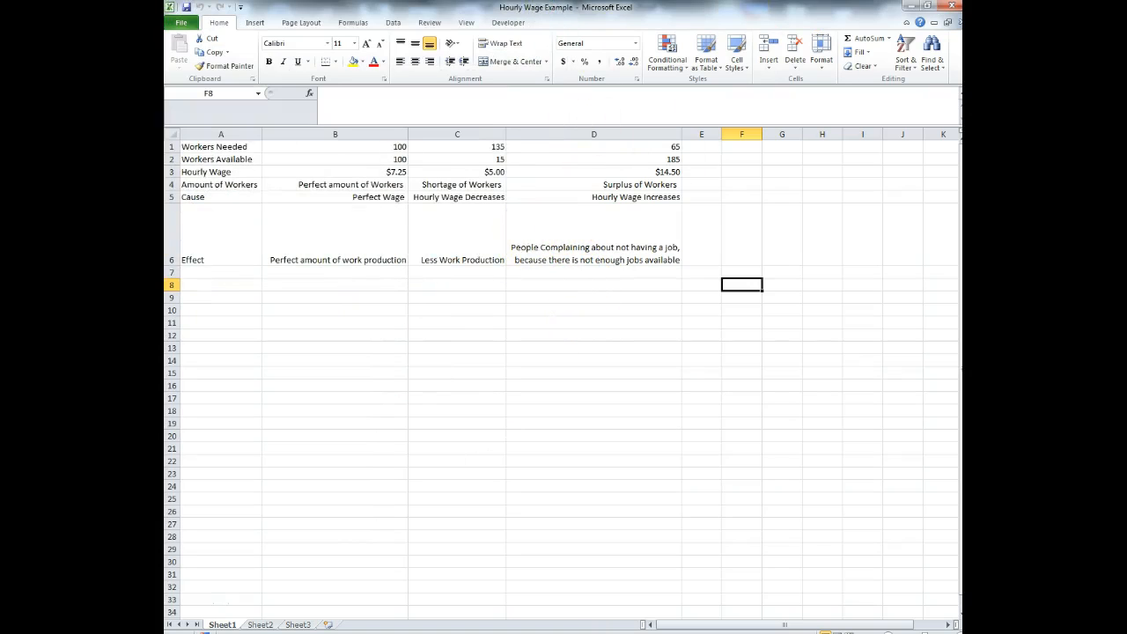
- Create a new blank workbook and shrink its window to reveal the PowerPoint slide on cell references
click(181, 22)
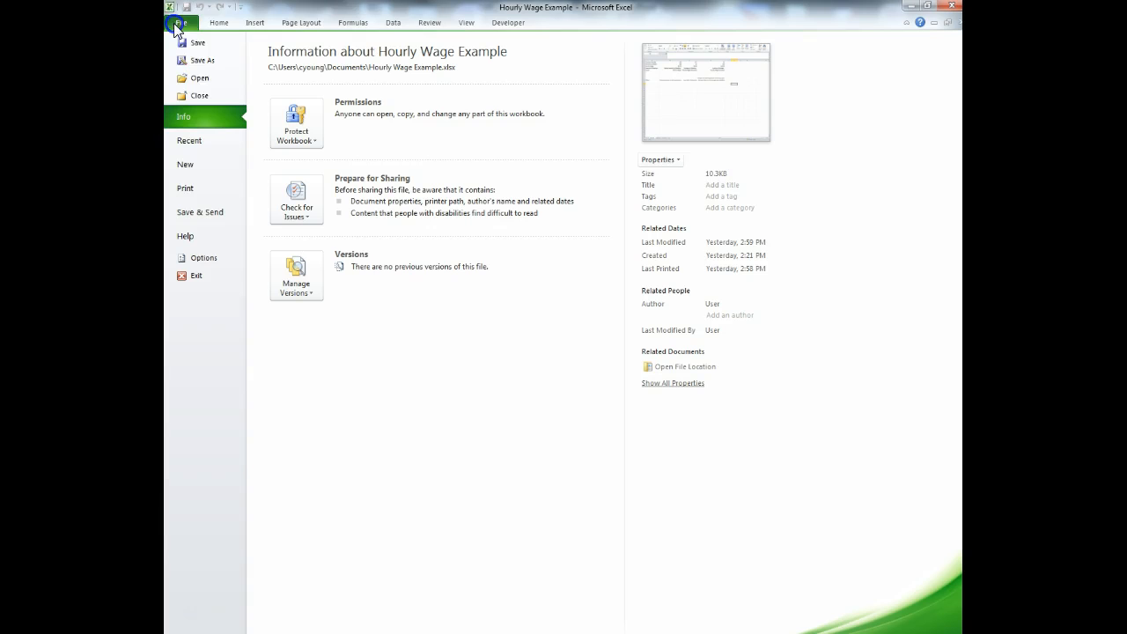
click(195, 165)
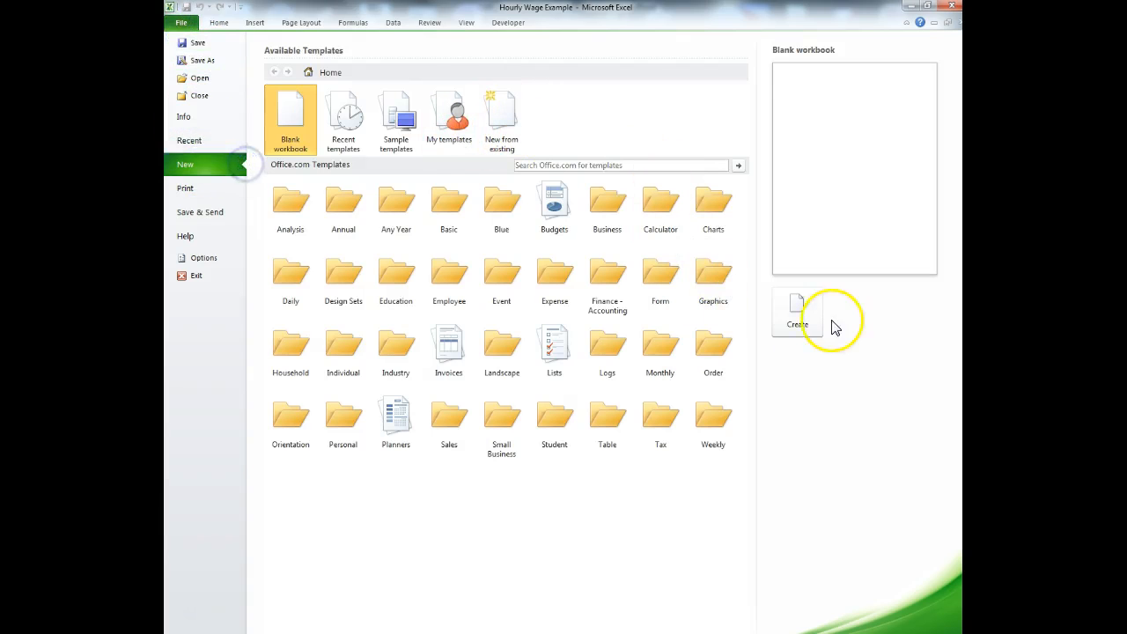
click(793, 308)
drag(753, 9, 774, 629)
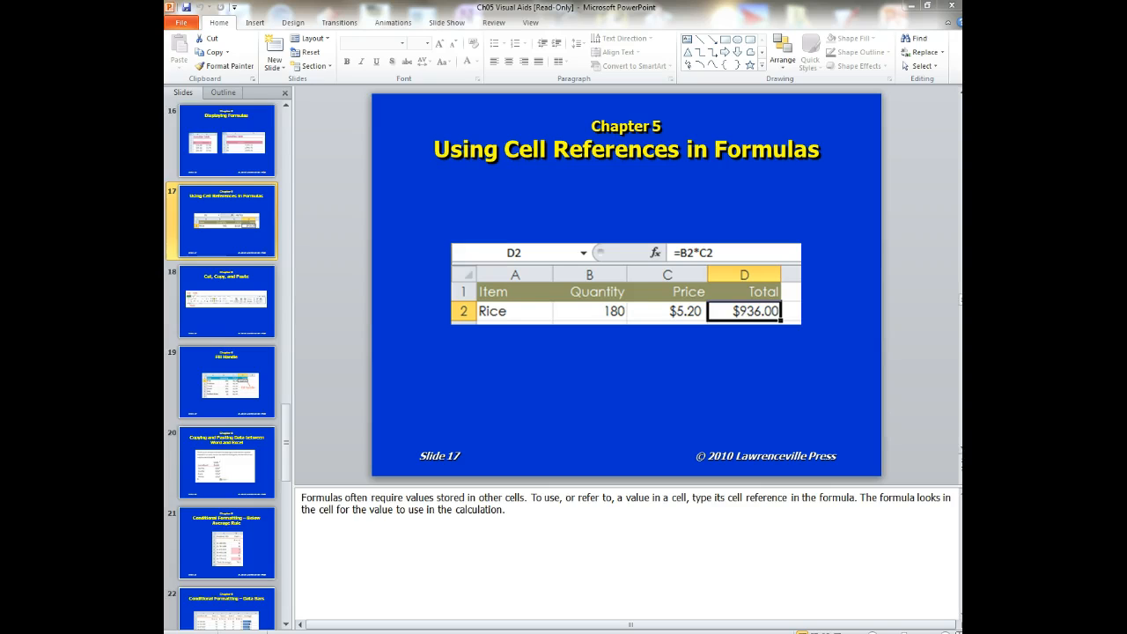
- Bring the blank Book2 workbook back over the slides and maximize it to full screen
drag(168, 40, 661, 62)
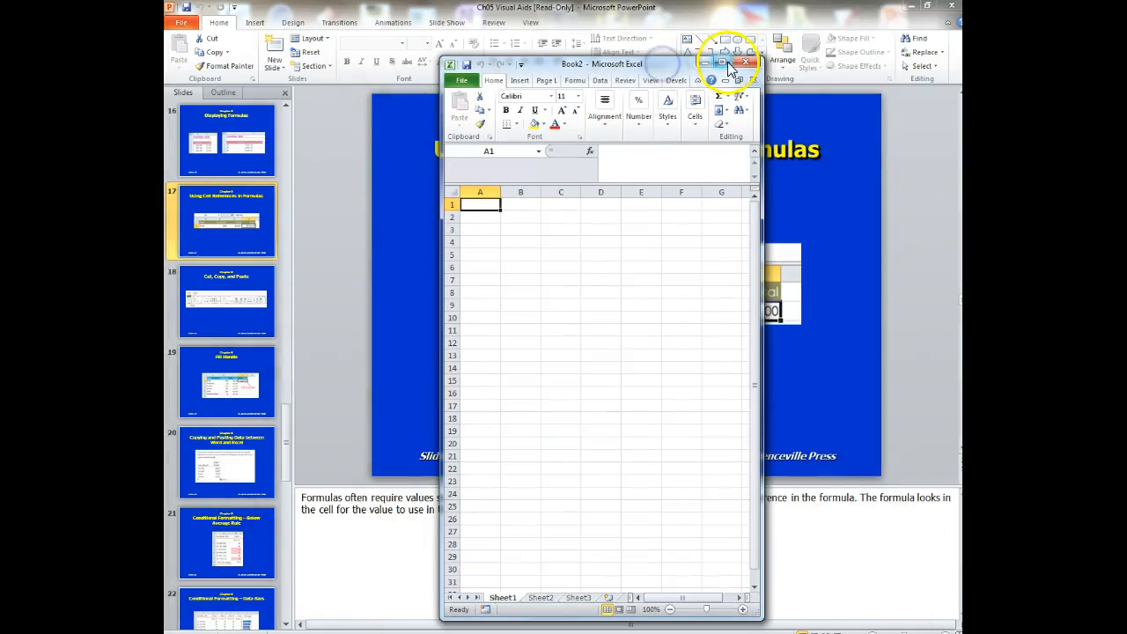
click(728, 63)
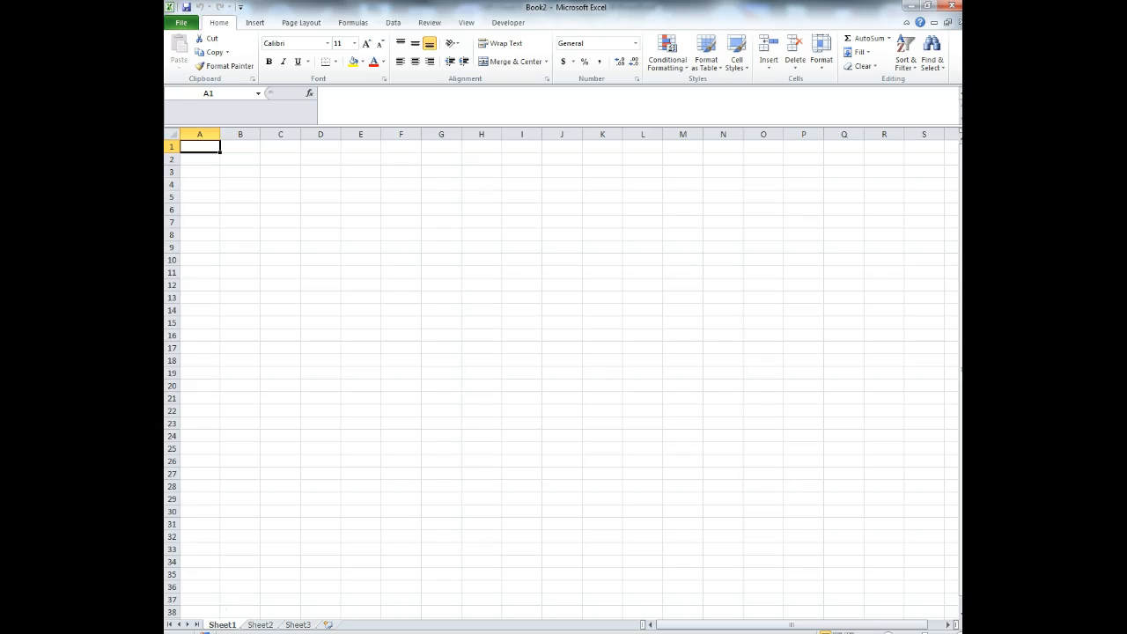
- Enter the headings Employee's Name in A1 and Hourly Wage in B1, widening columns A and C
text(Employee)
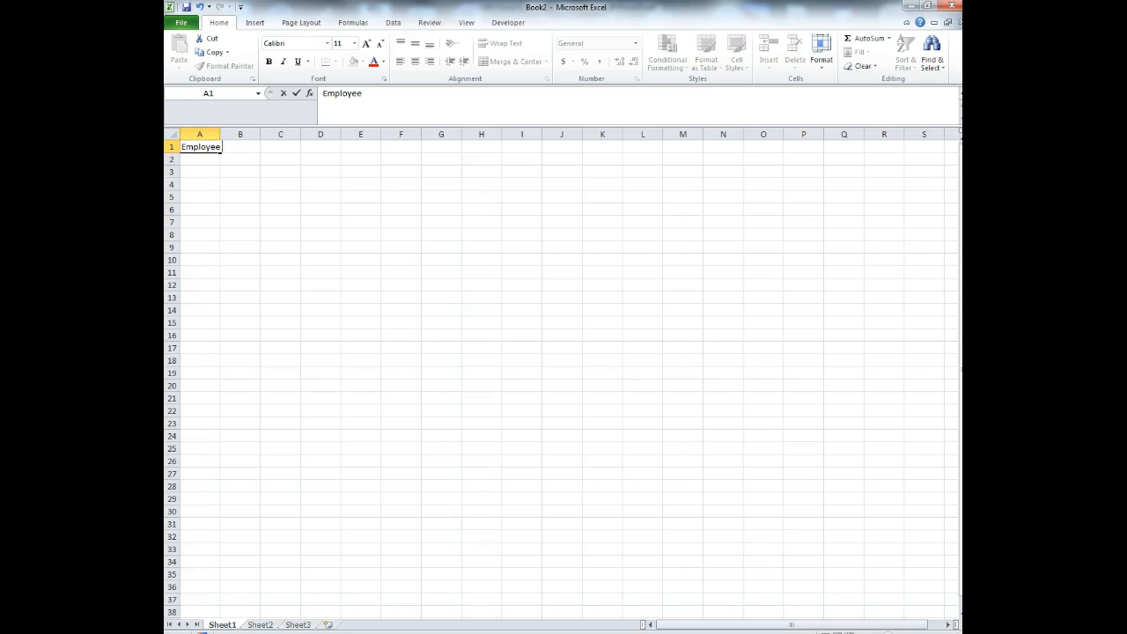
text('s Name)
click(280, 183)
drag(220, 134, 334, 138)
click(291, 146)
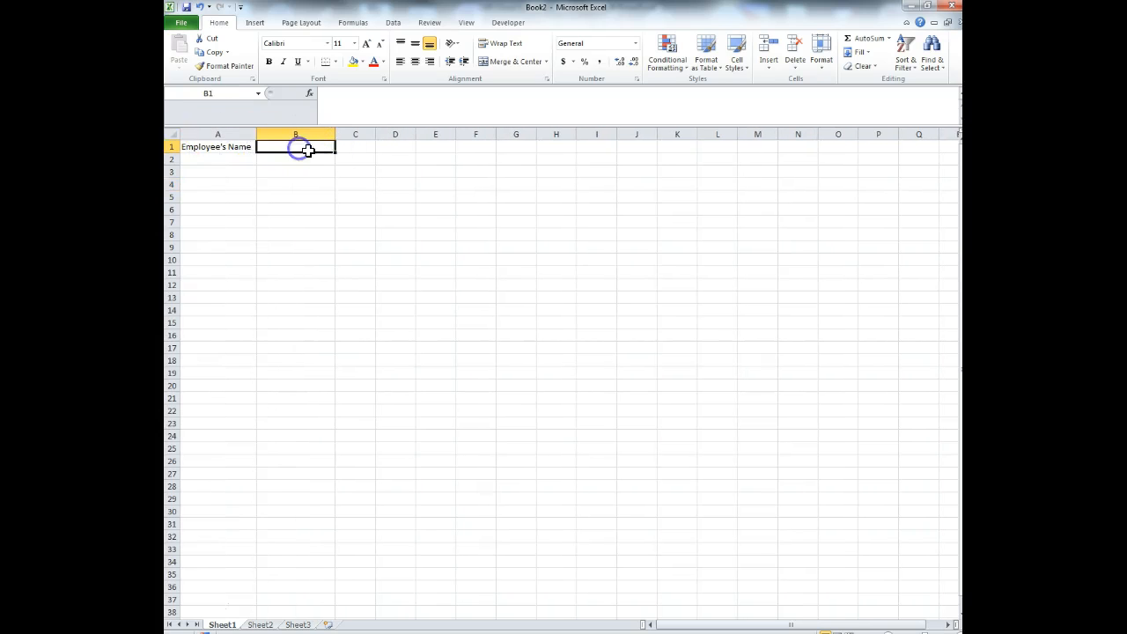
text(Hourly Wage)
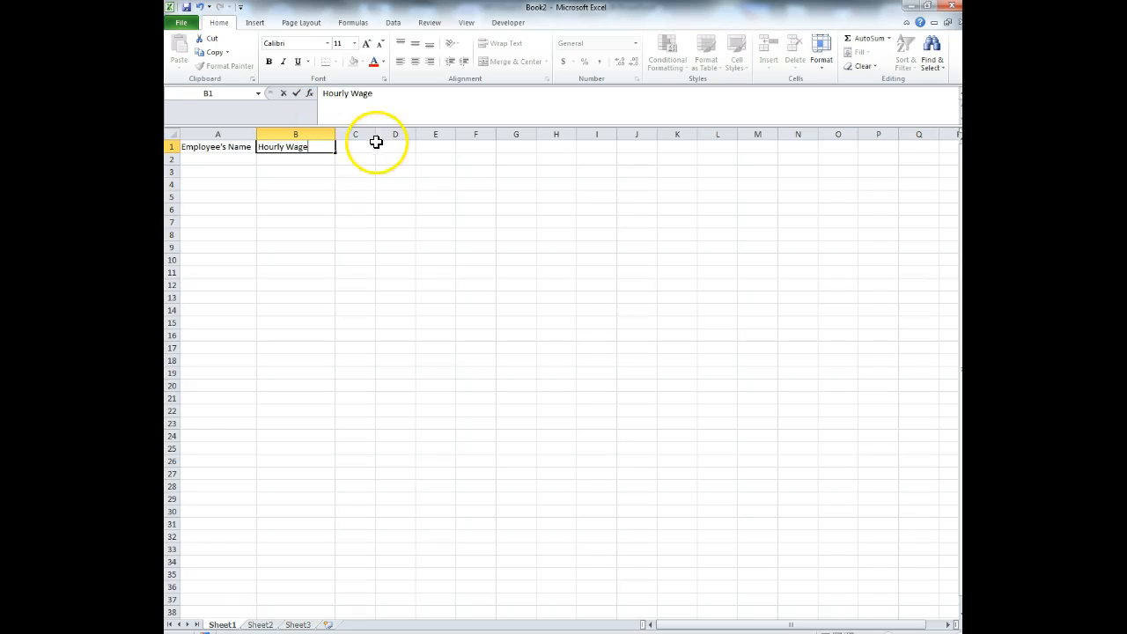
click(369, 134)
drag(378, 133, 403, 134)
- Add the headings Hours worked, Overtime Hours and Overtime Pay in C1:E1, widening columns D and E
click(364, 145)
text(Hou)
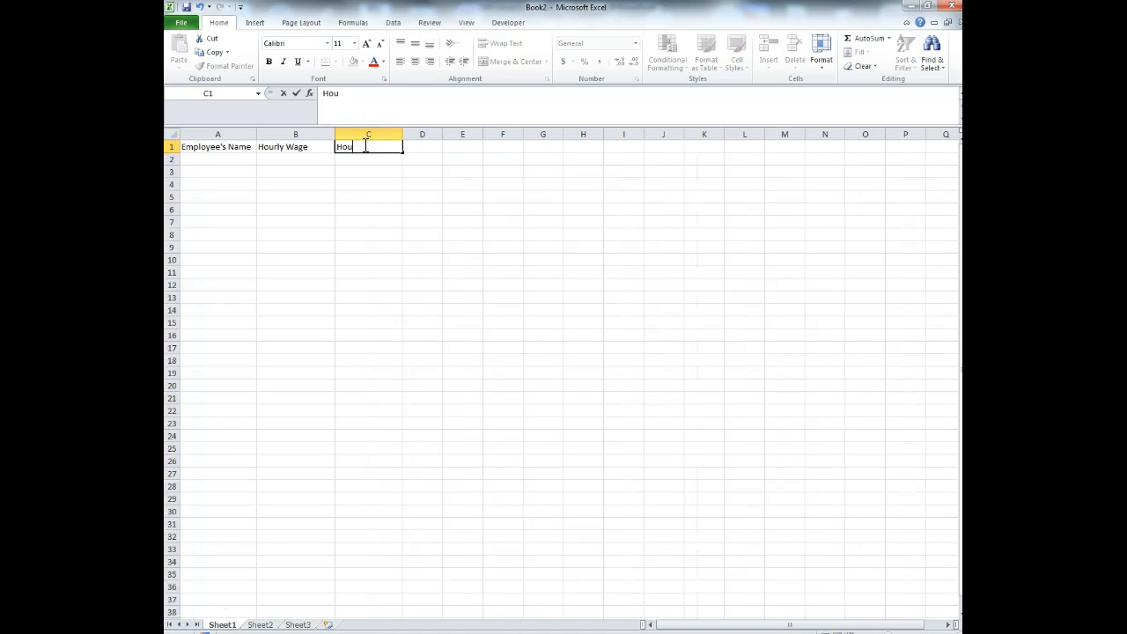
text(rs worked)
click(432, 134)
drag(443, 133, 473, 137)
click(445, 146)
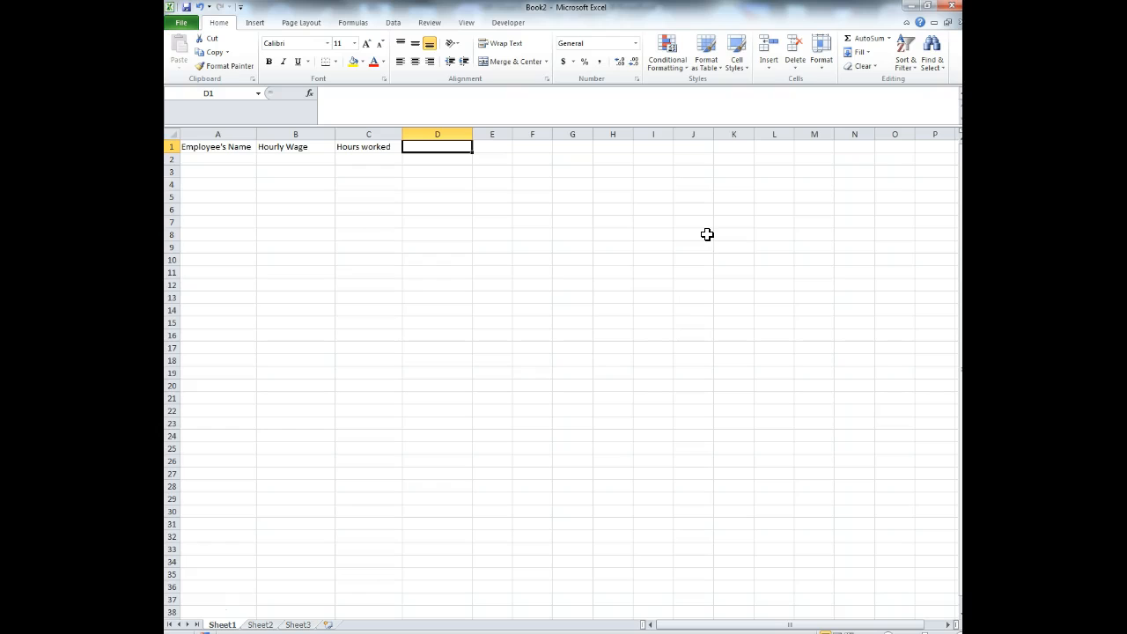
text(Overtiem)
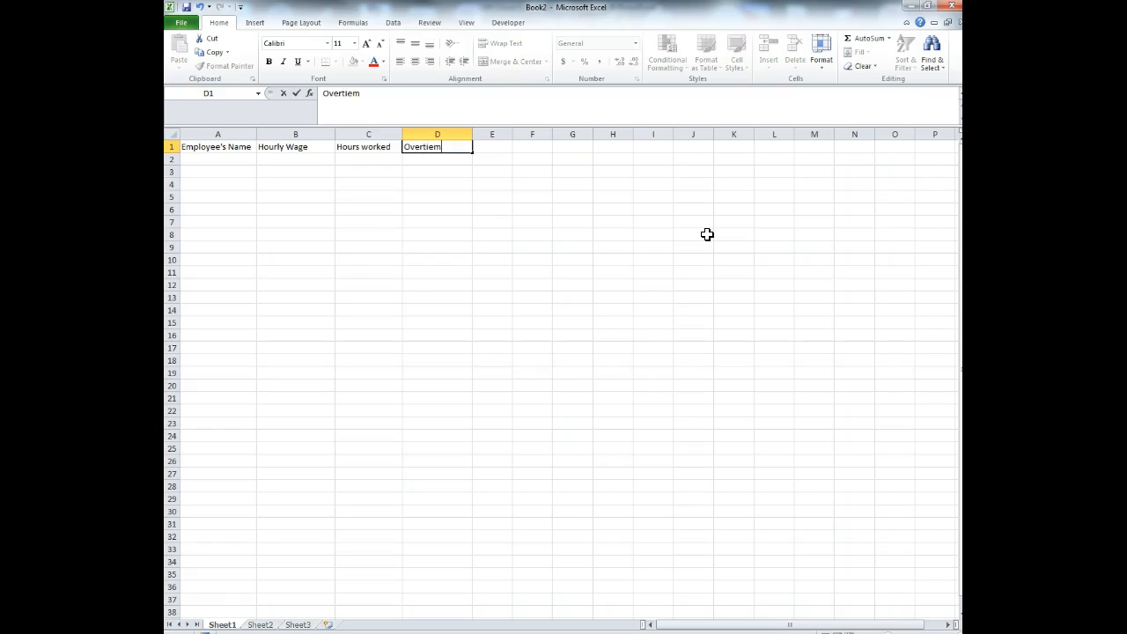
key(BackSpace)
key(BackSpace)
text(me Hours)
click(497, 134)
drag(514, 139, 546, 138)
click(506, 148)
text(Overtime Pay)
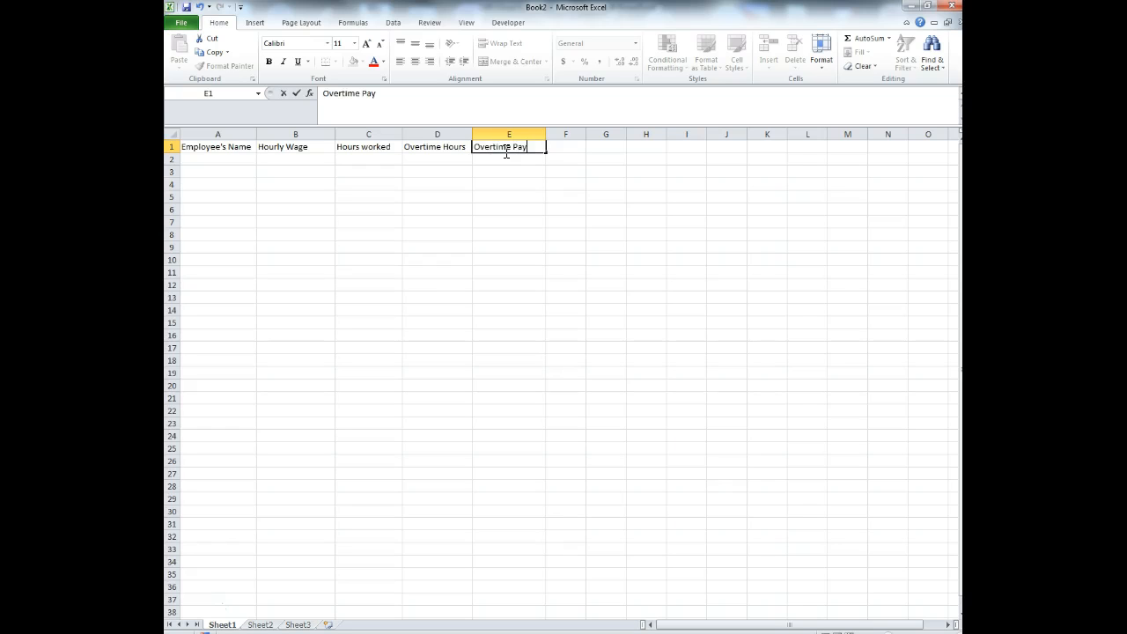
click(226, 159)
- List the four employee names in A2:A5
text(Bob)
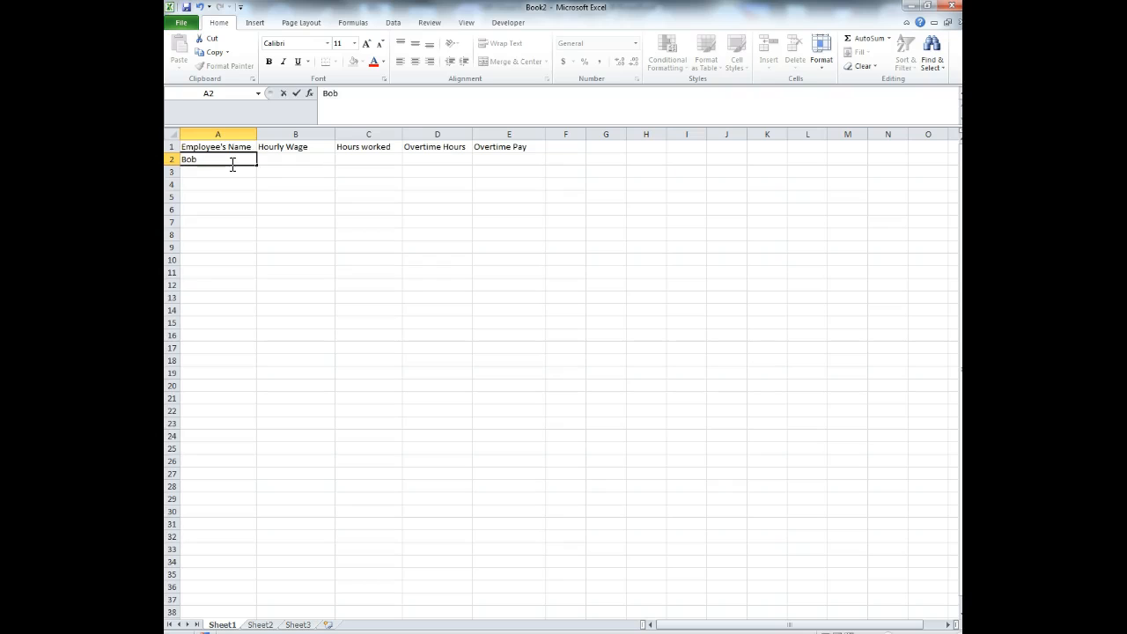
key(Return)
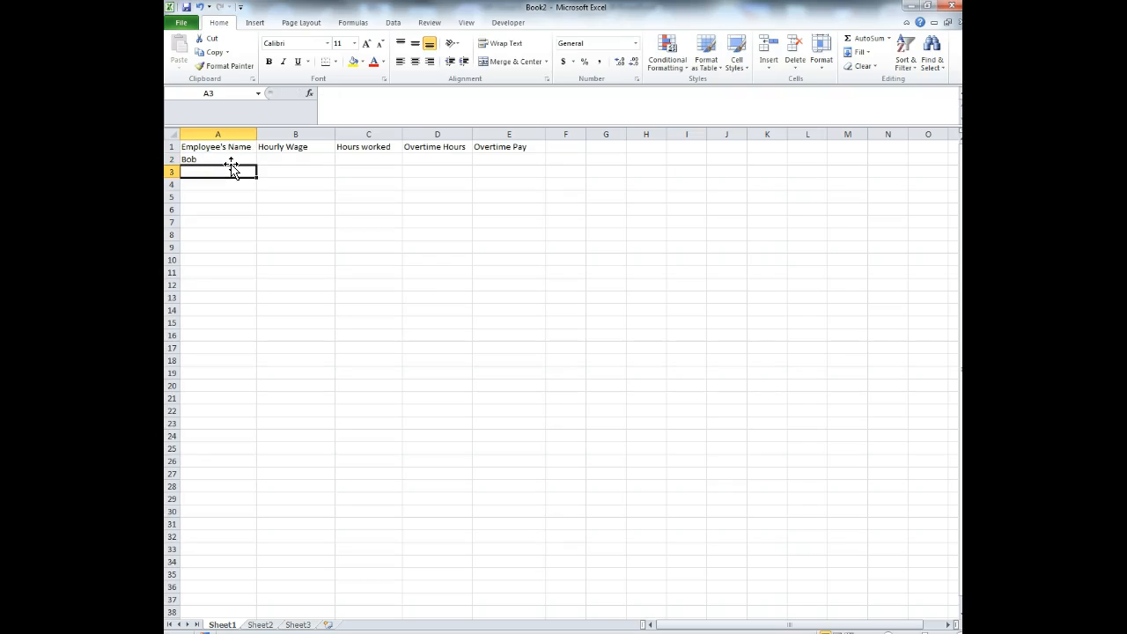
text(Jake)
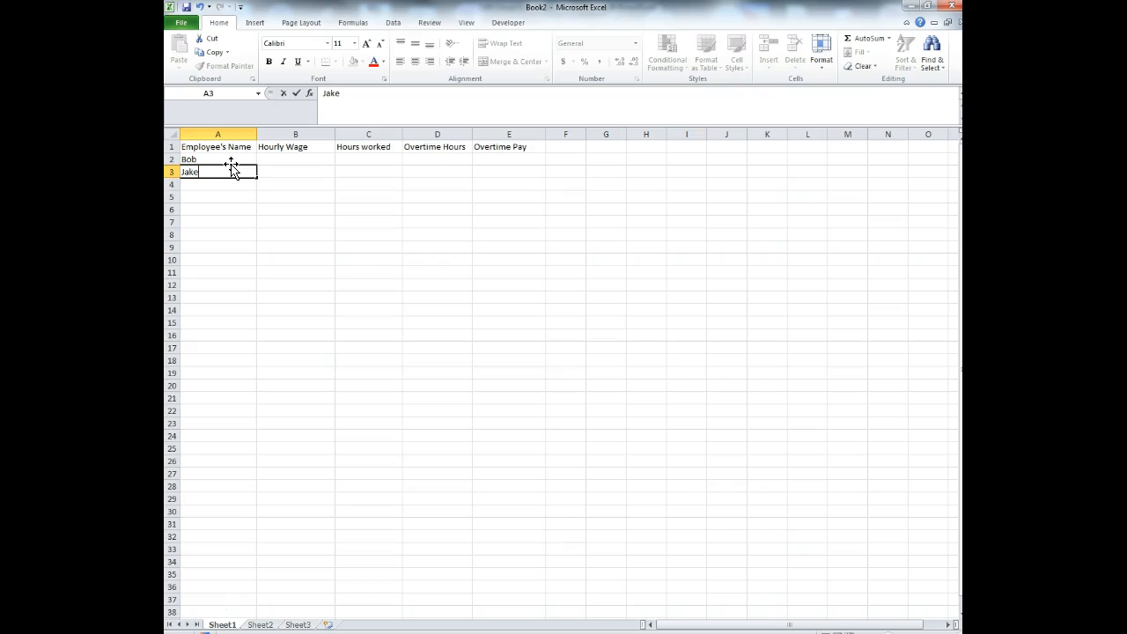
key(Return)
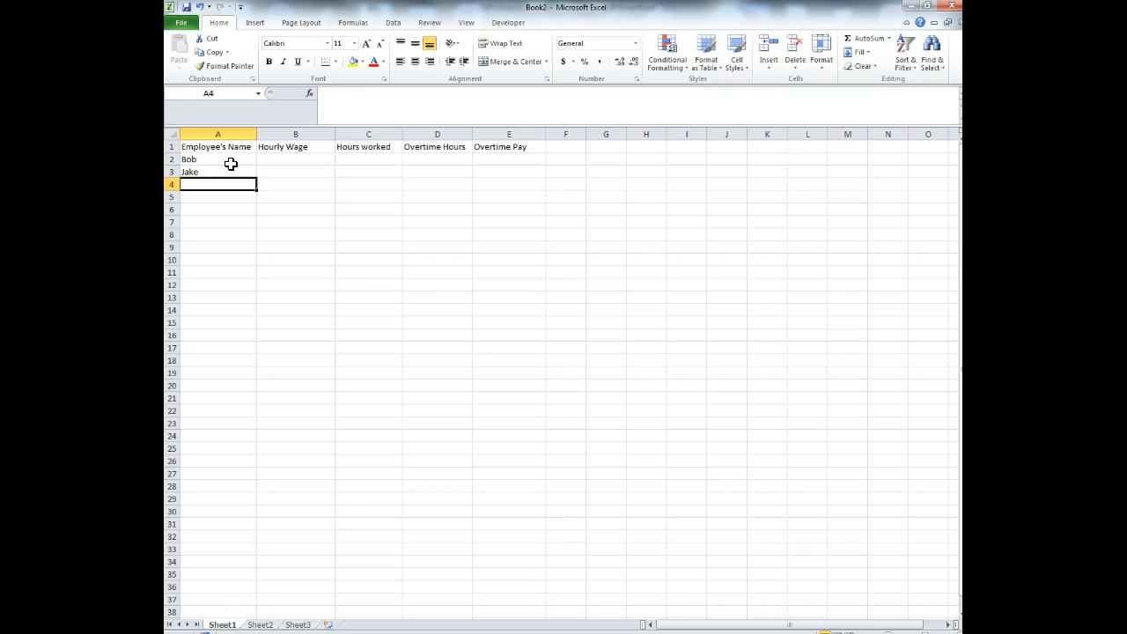
text(Steve)
key(Return)
text(Car)
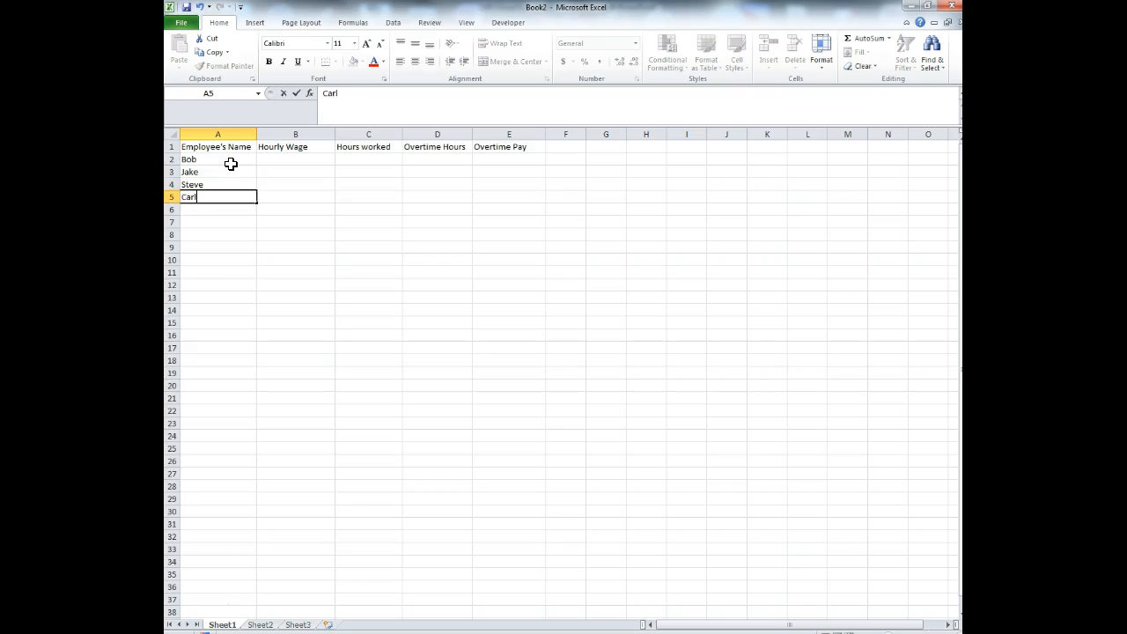
text(l)
key(Return)
- Enter hourly wages 7.25, 8.5, 10.35 and 13.89 in B2:B5
click(311, 163)
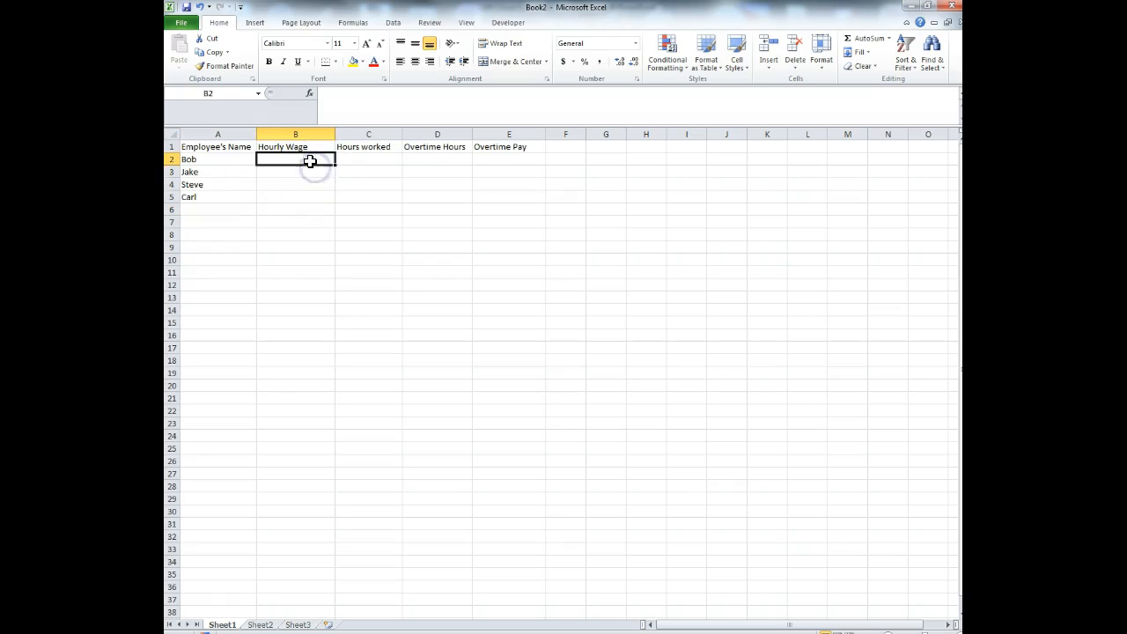
text(7)
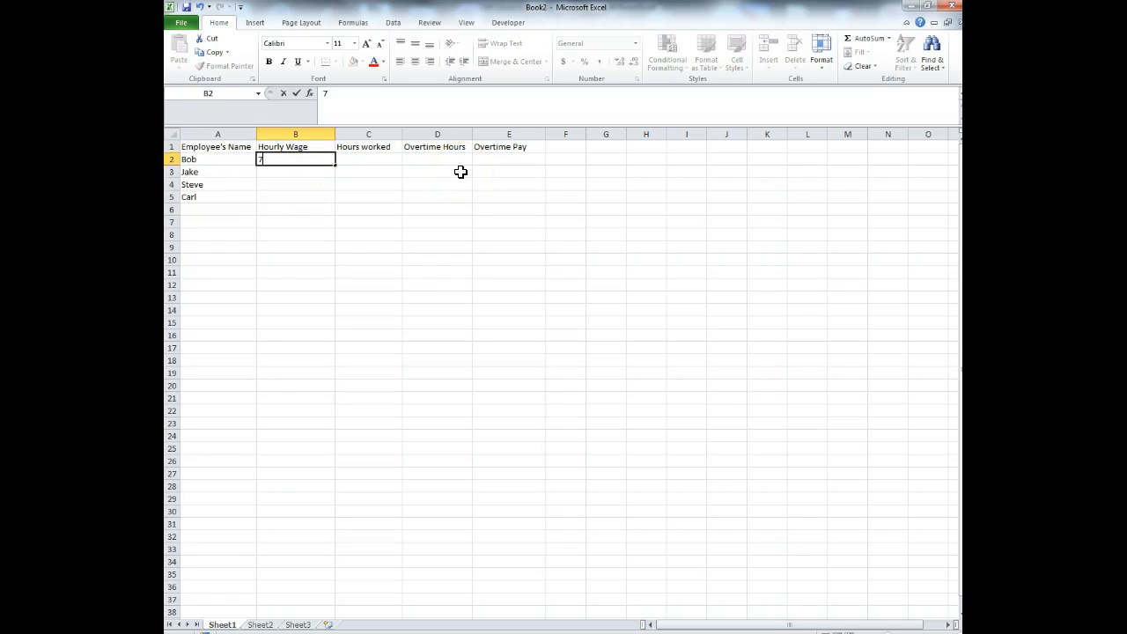
text(.25)
key(Return)
text(8)
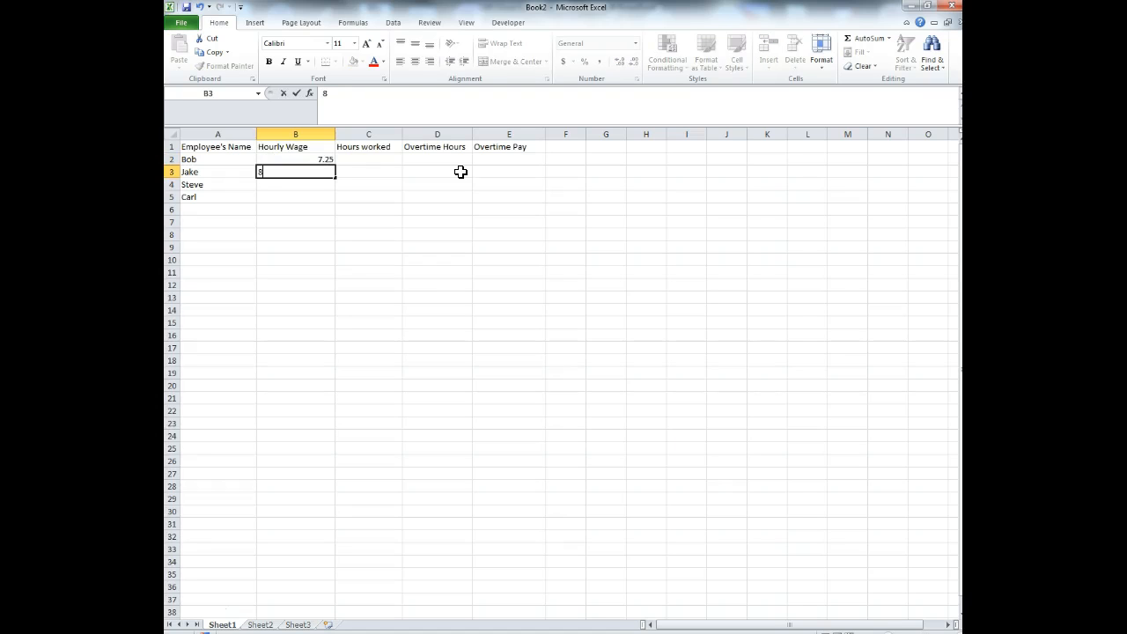
text(.50)
key(Return)
text(10.35)
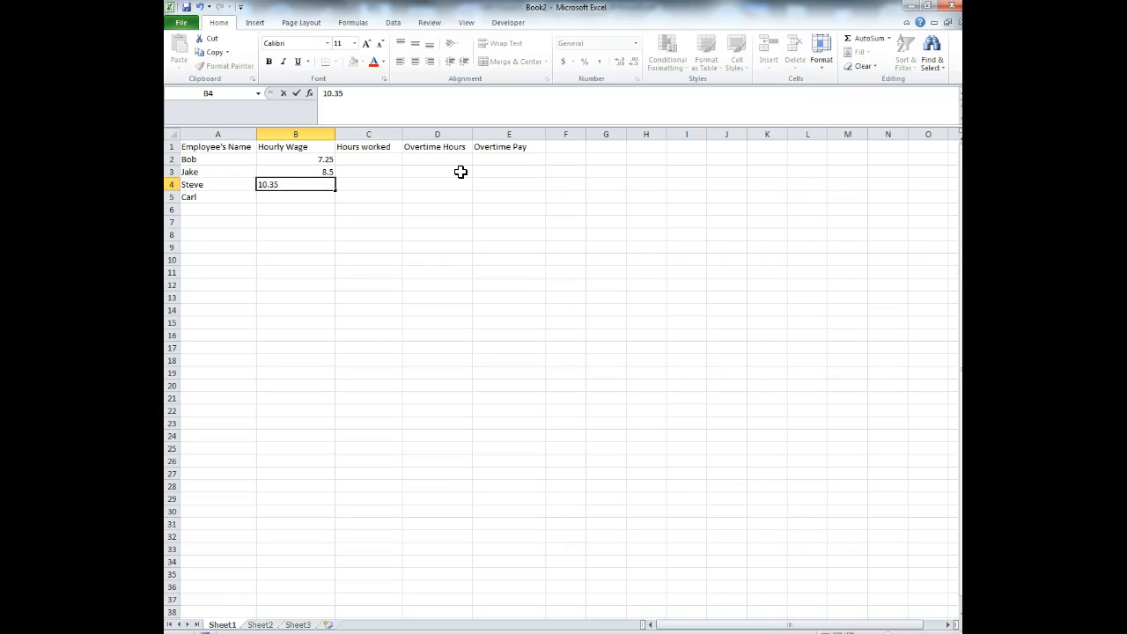
key(Return)
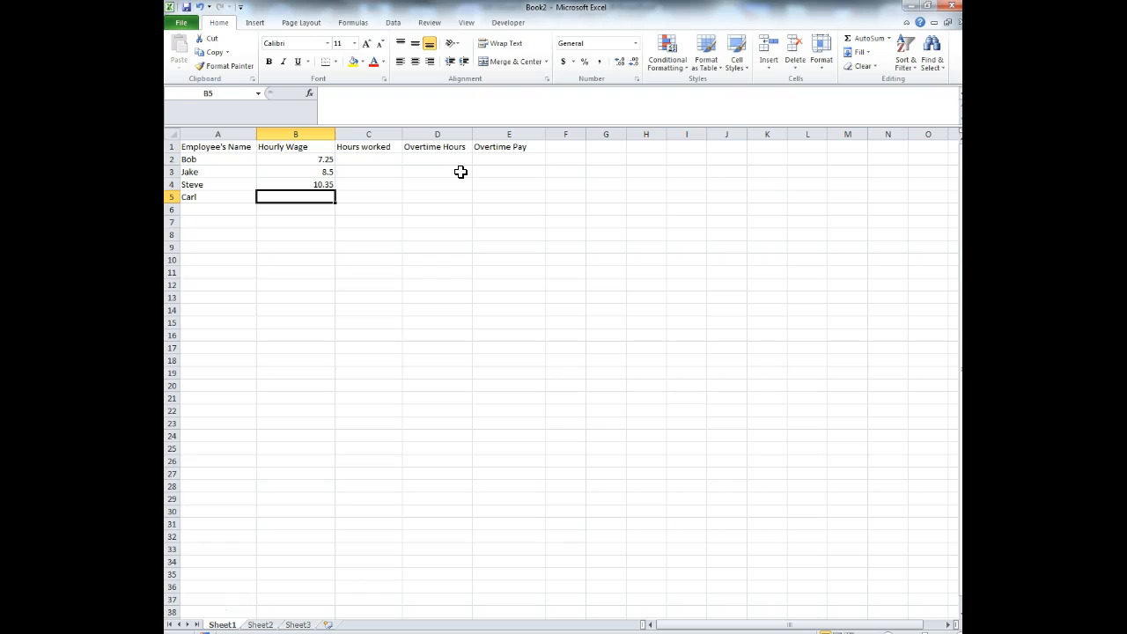
text(13.89)
click(369, 221)
- Enter Hours worked values 40, 40, 40 and 38 in C2:C5
click(369, 159)
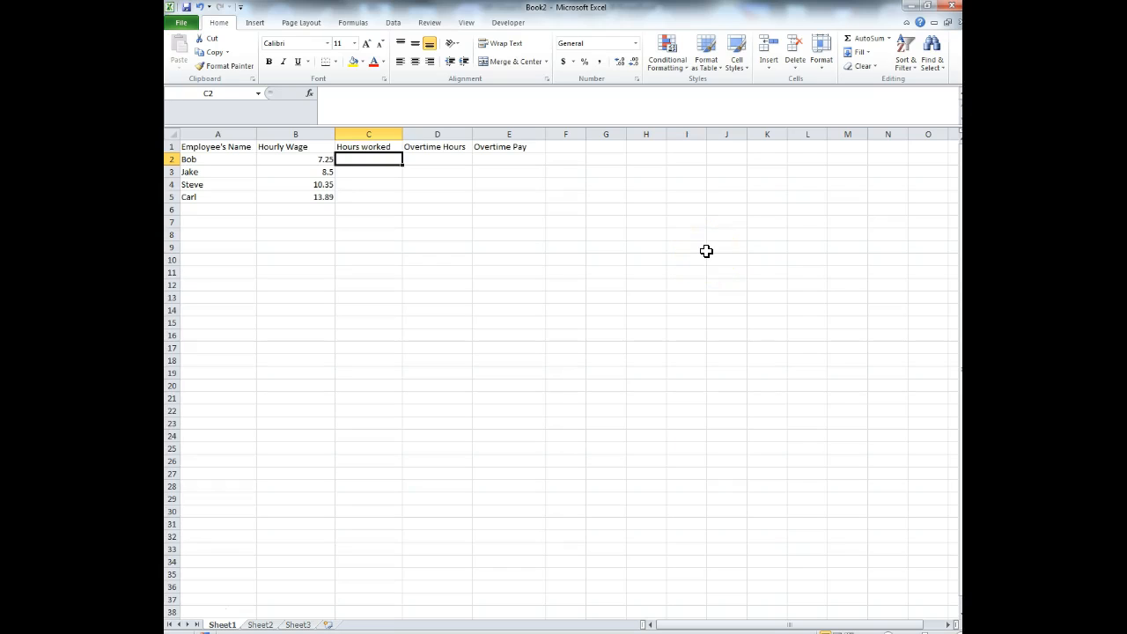
text(38)
key(BackSpace)
key(BackSpace)
key(Escape)
key(Down)
key(Down)
key(Down)
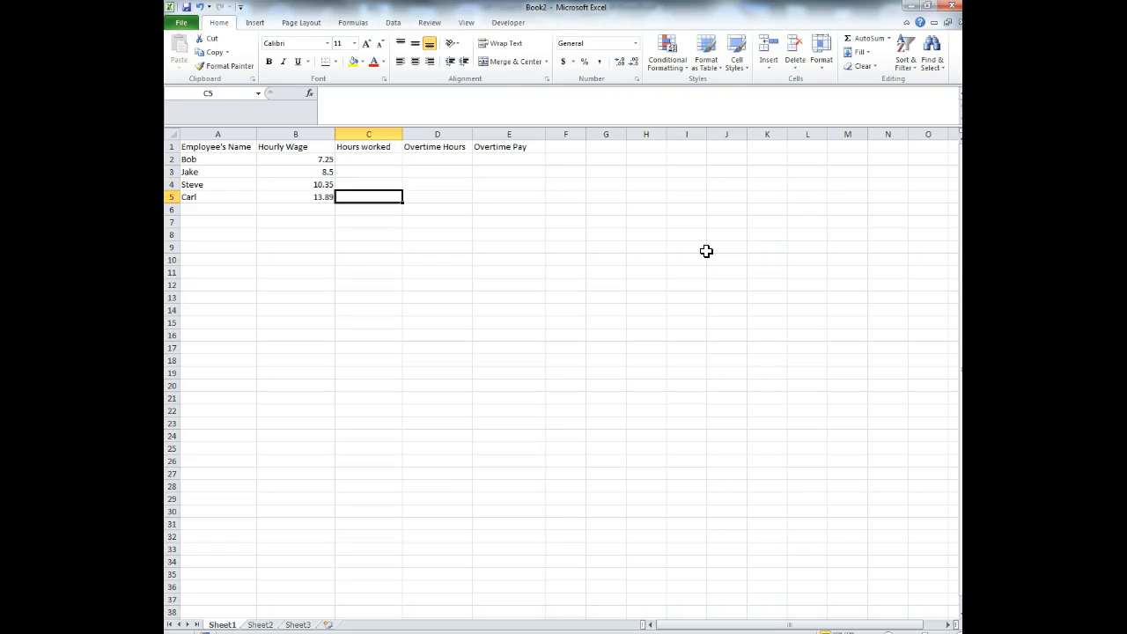
text(38)
key(Up)
key(Up)
key(Up)
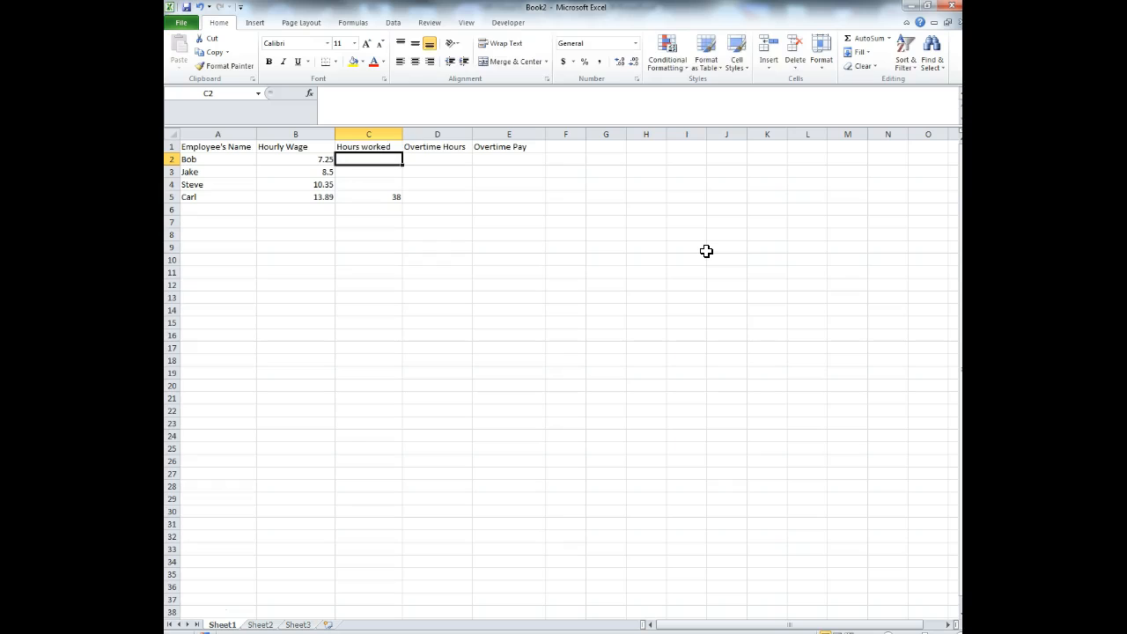
text(40)
key(Return)
text(40)
key(Return)
text(40)
key(Return)
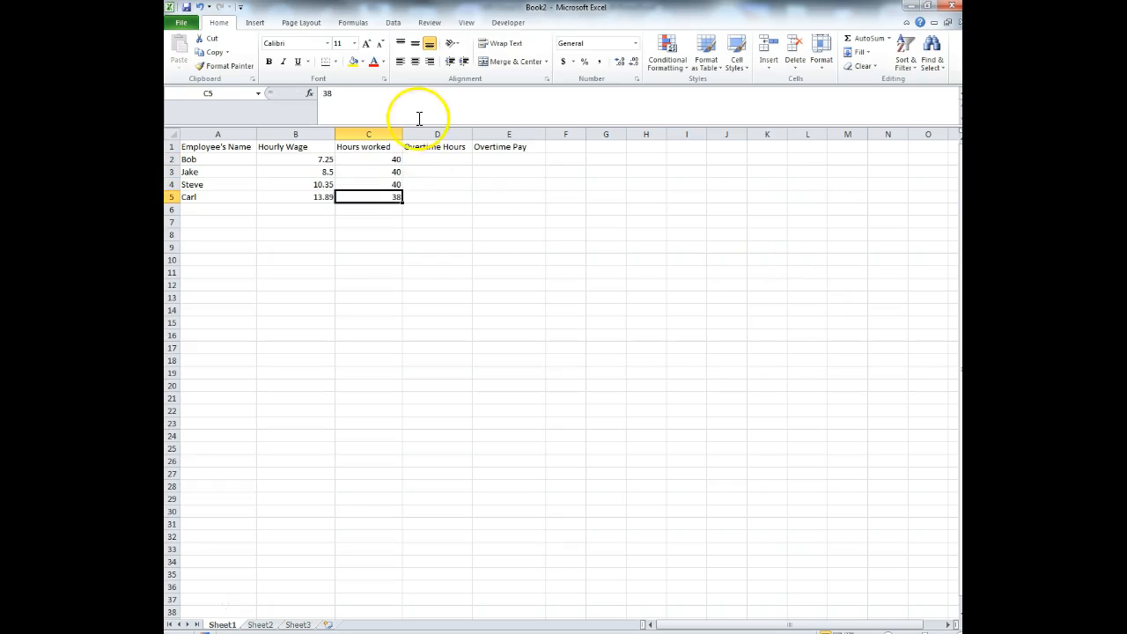
- Zoom the worksheet in so the payroll table appears larger
click(435, 159)
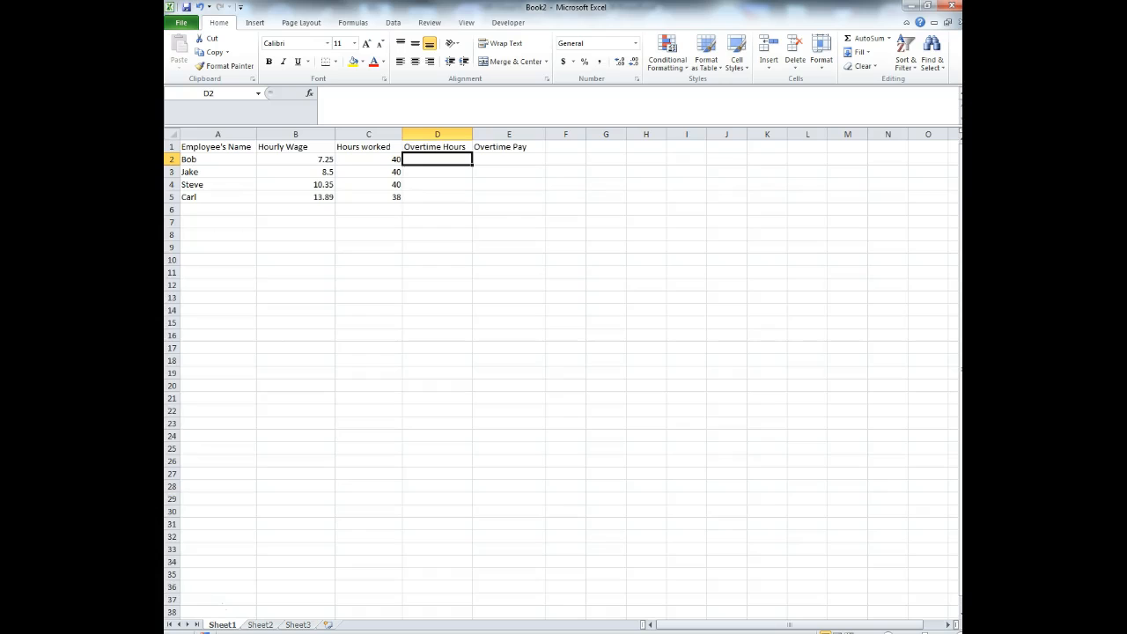
click(959, 632)
click(959, 632)
click(959, 632)
click(959, 633)
click(959, 632)
click(959, 633)
click(958, 632)
click(958, 632)
click(959, 633)
click(959, 632)
click(959, 632)
click(958, 632)
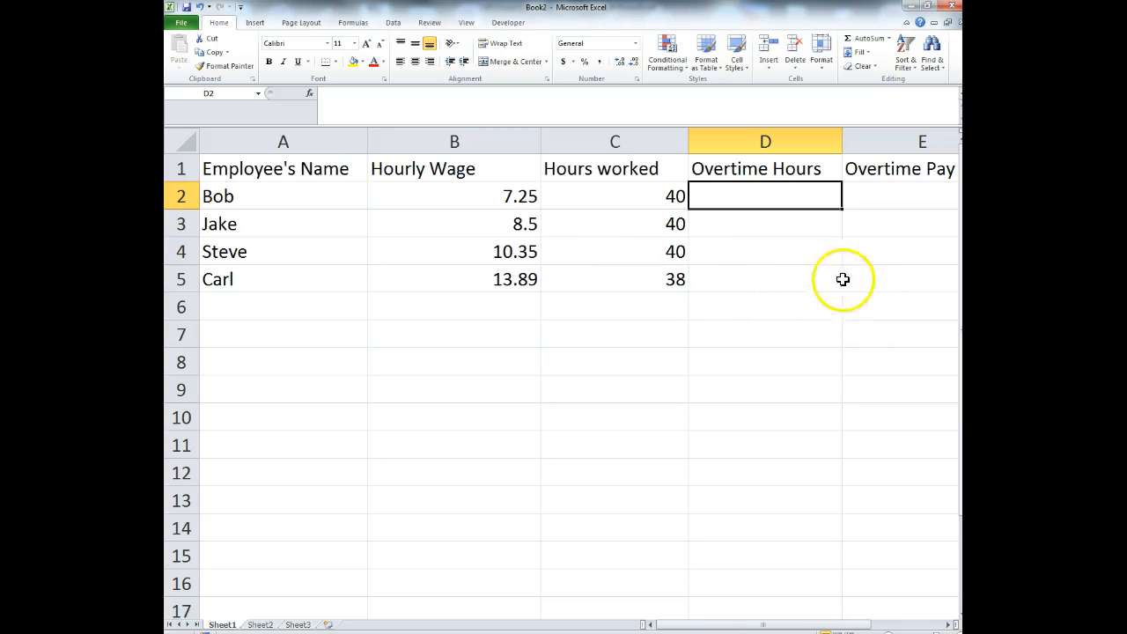
- Set the A1:E5 table text to font size 16 and widen column C to fit
drag(911, 277, 279, 171)
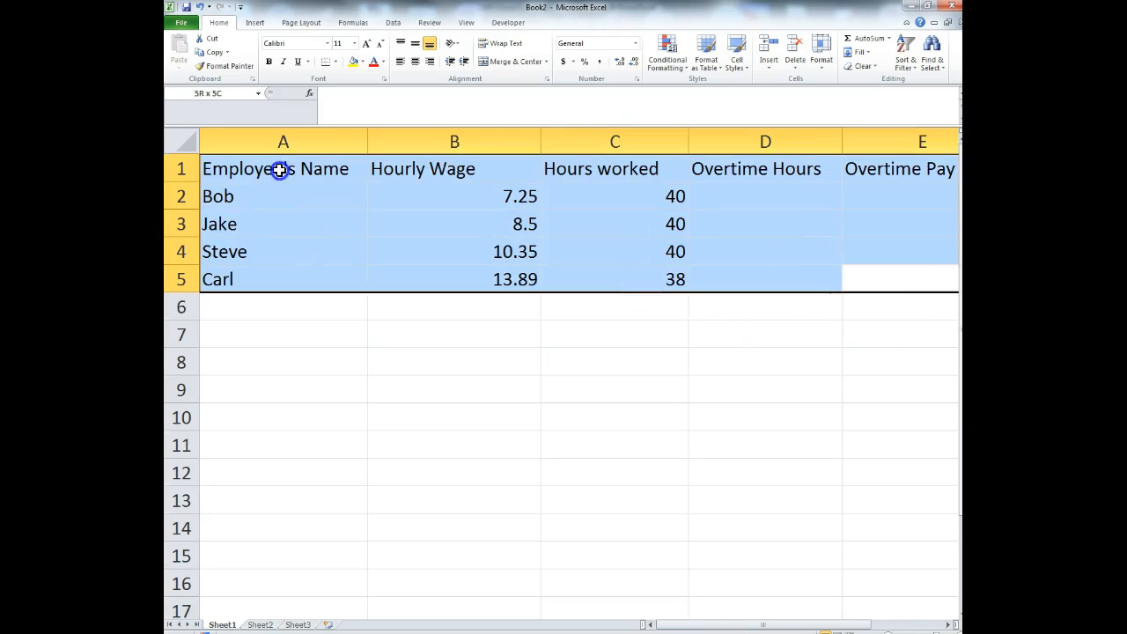
click(355, 43)
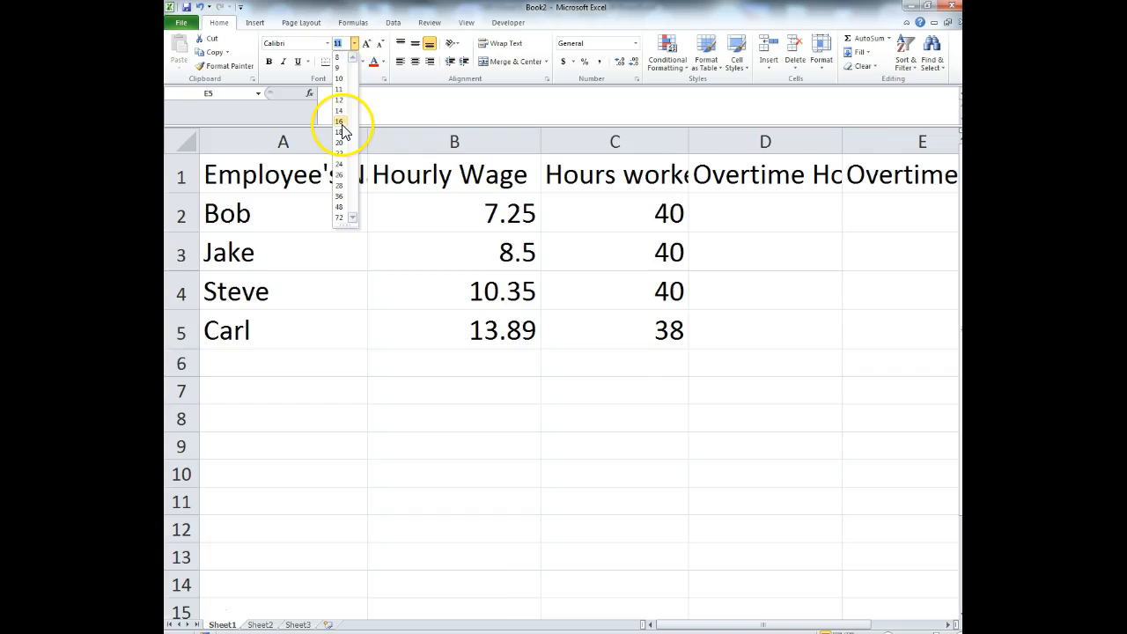
click(342, 124)
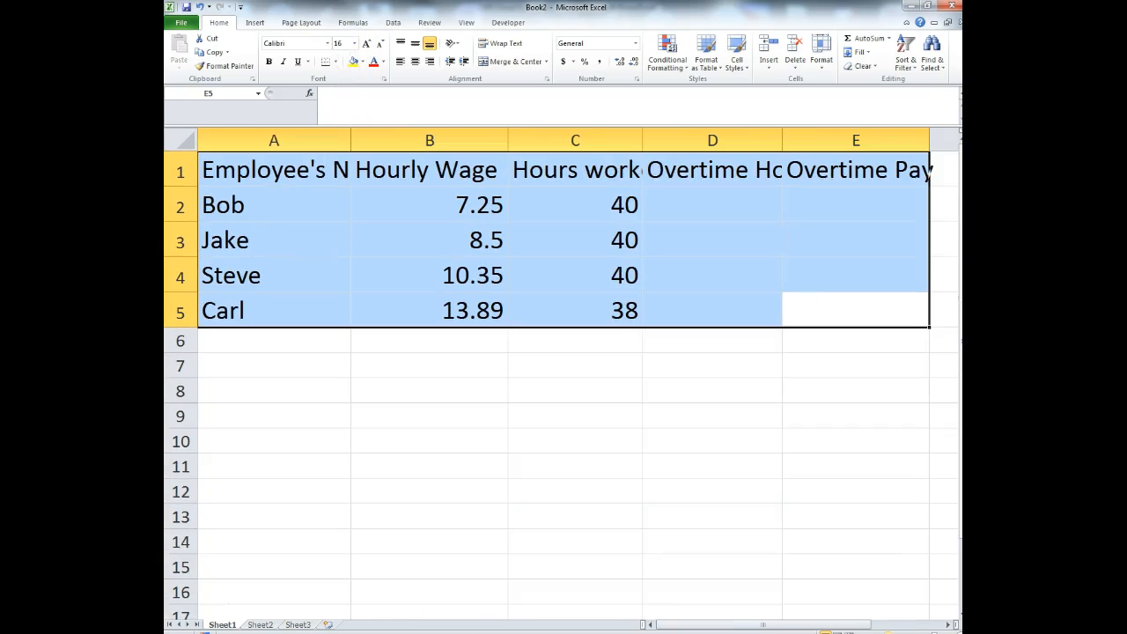
click(883, 229)
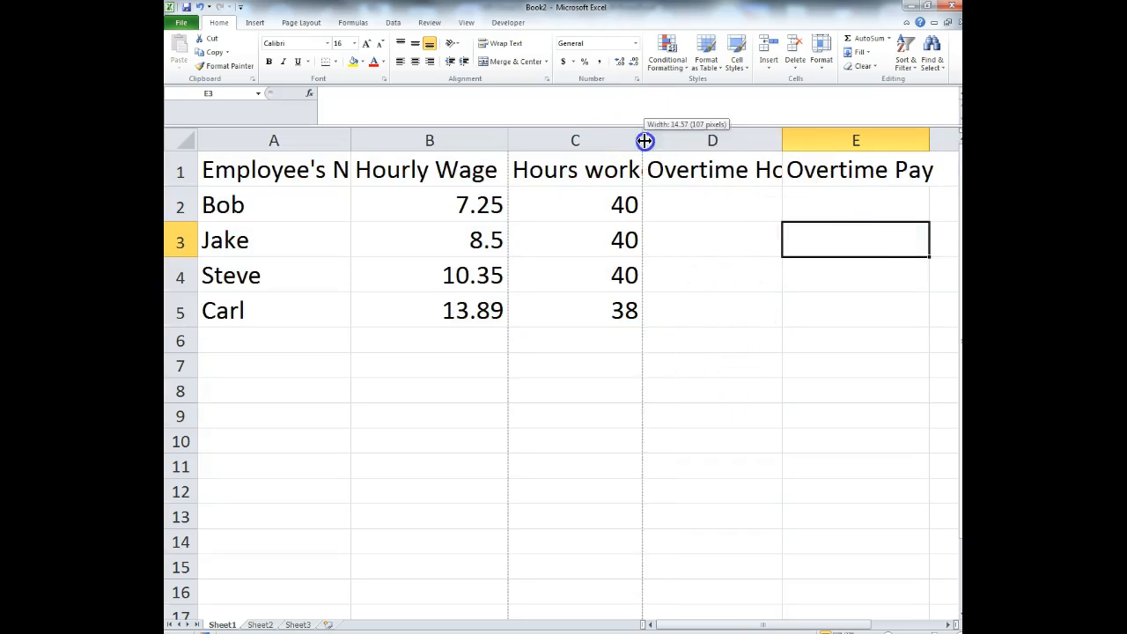
drag(643, 140, 659, 141)
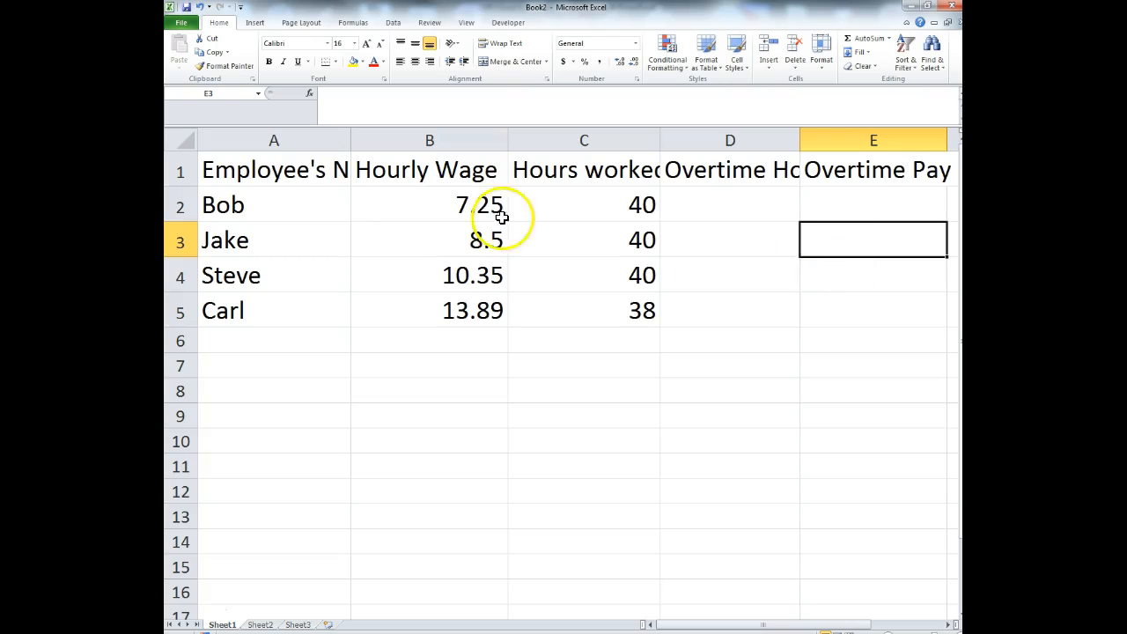
- Wrap the row 1 header text and middle-align the Hourly Wage header in B1
drag(307, 181, 850, 332)
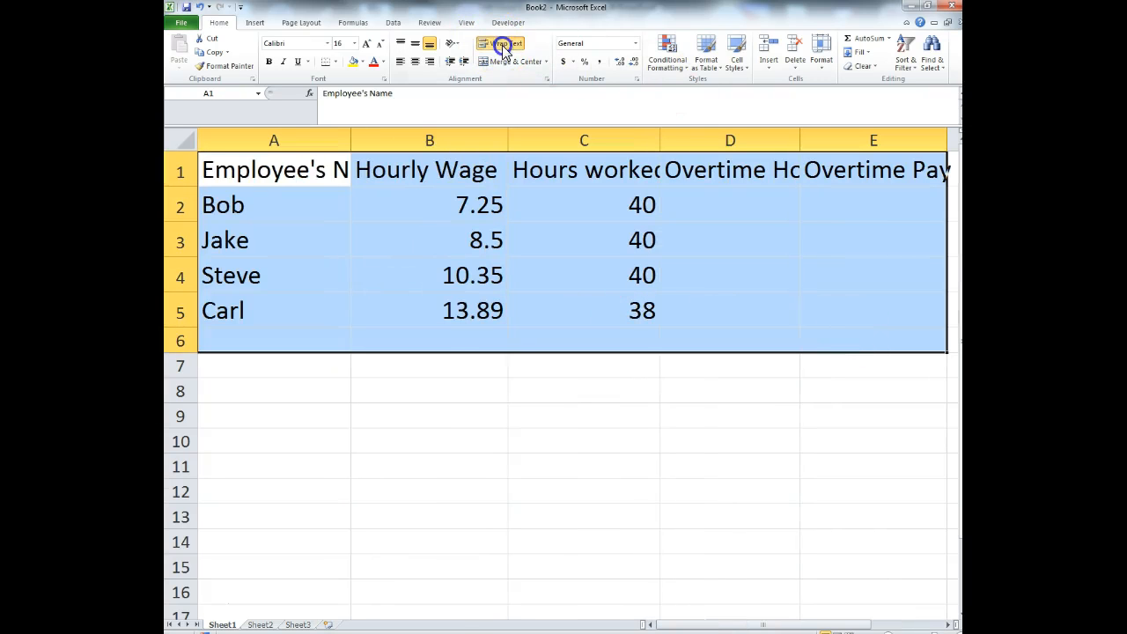
click(503, 44)
click(713, 512)
click(453, 199)
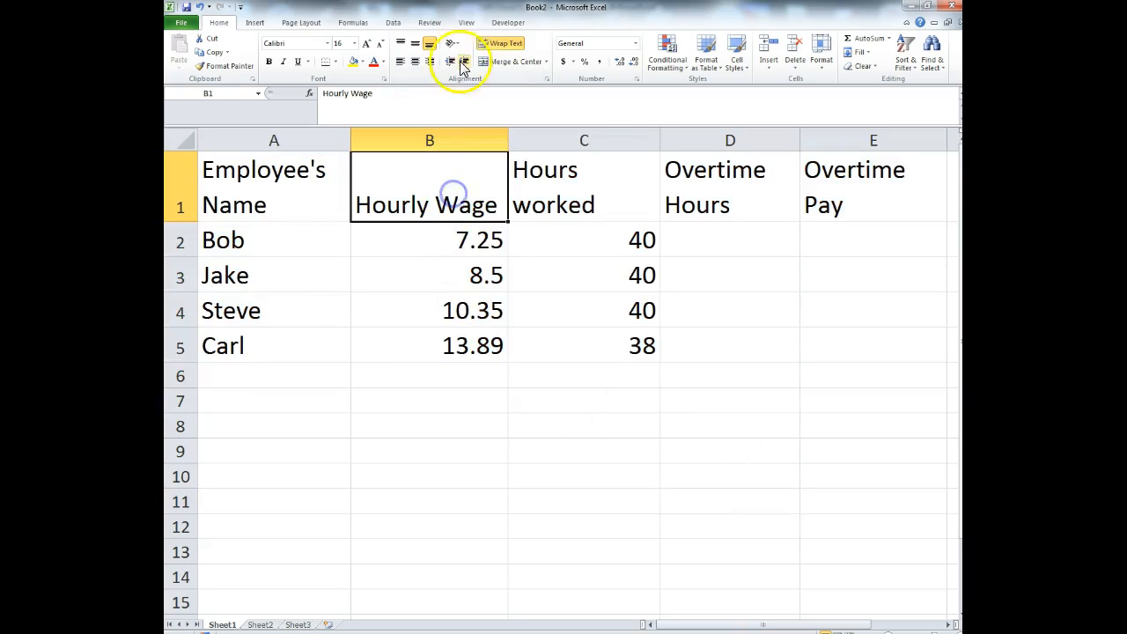
click(415, 46)
click(836, 368)
click(765, 252)
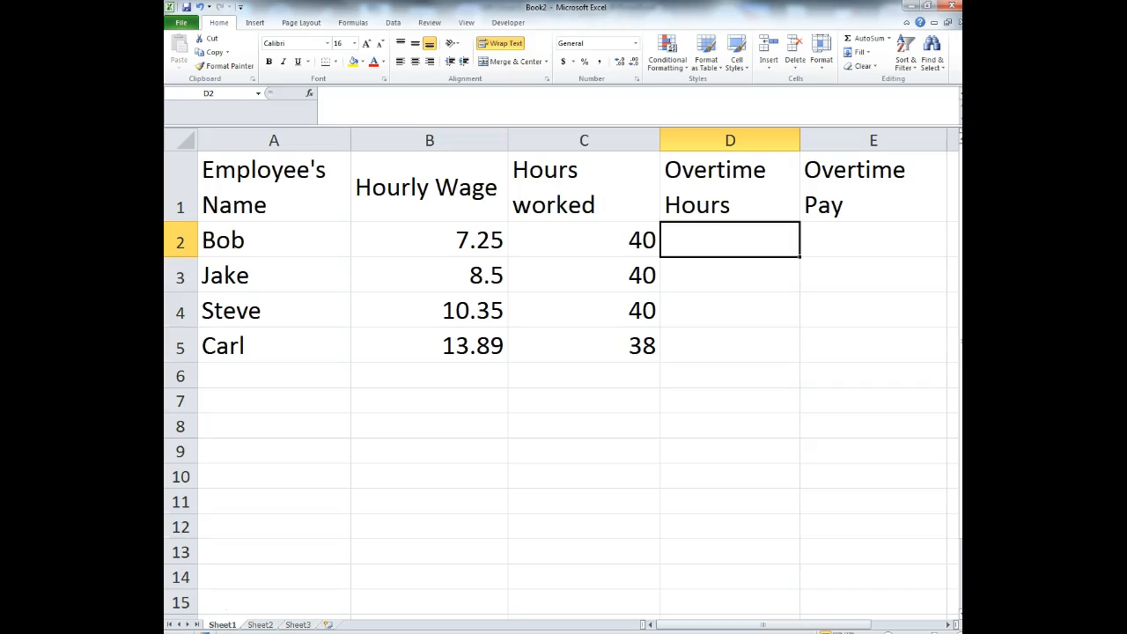
- Enter overtime hours 5, 8, 13 and 0 in D2:D5
text(5)
key(Return)
text(8)
key(Return)
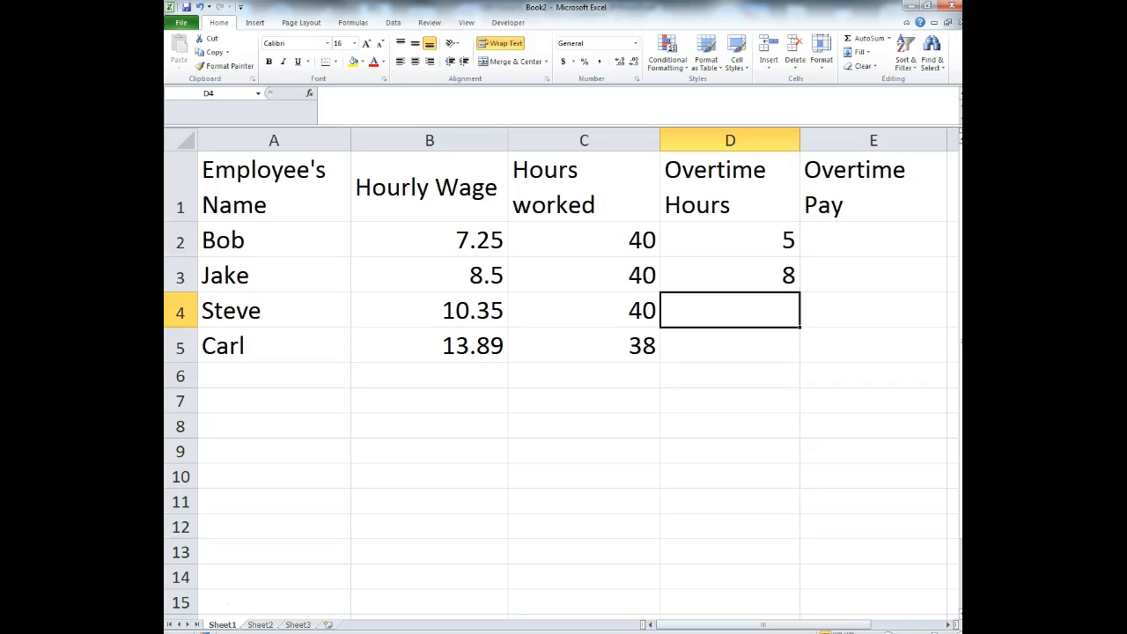
text(13)
key(Return)
text(0)
key(Return)
click(855, 235)
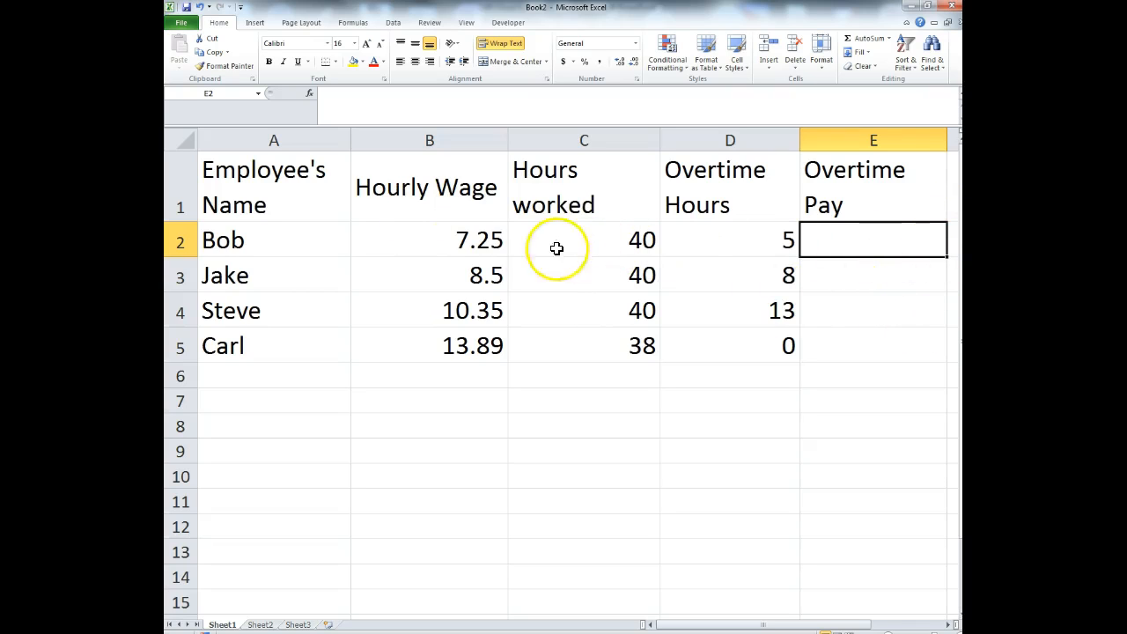
click(842, 251)
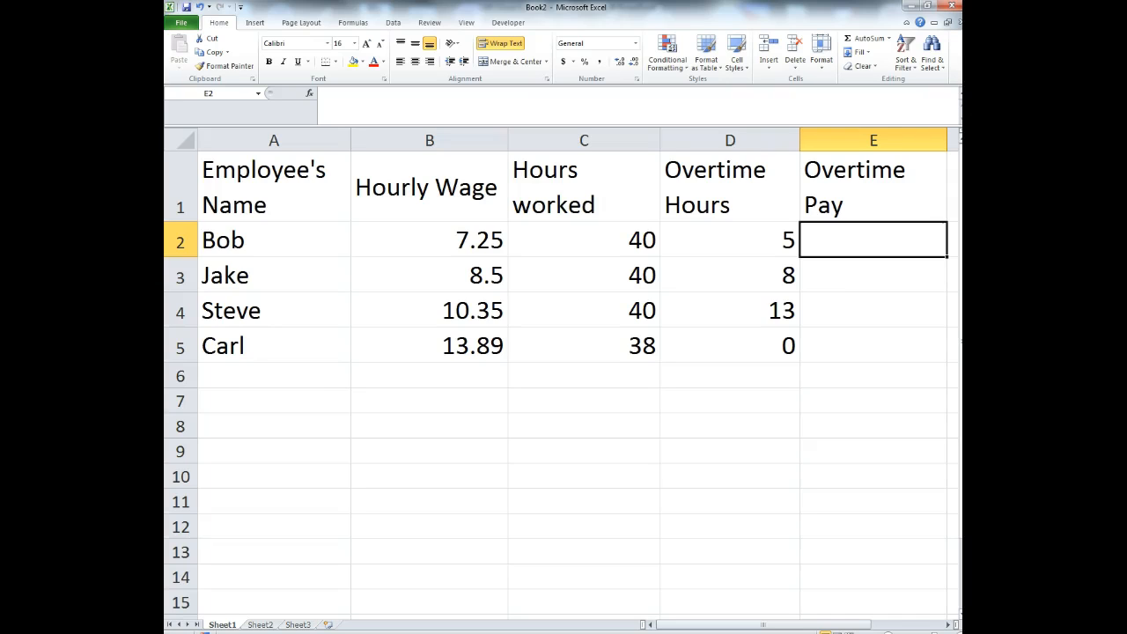
- Enter =B2*1.5 in E2 so the first employee's Overtime Pay shows 10.875
text(=)
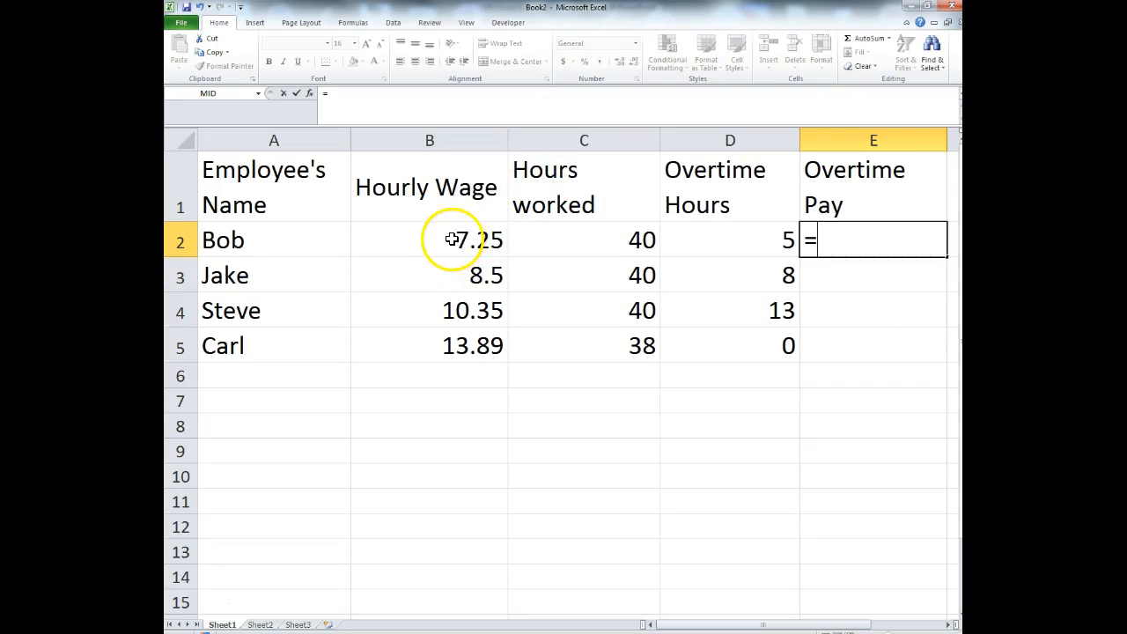
click(457, 240)
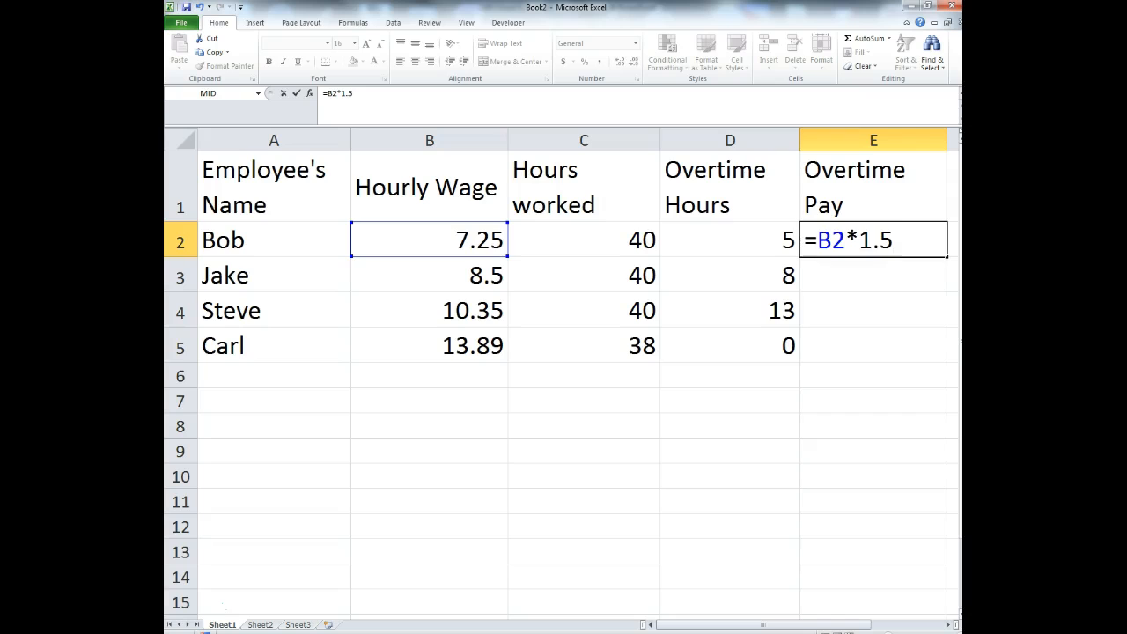
key(Return)
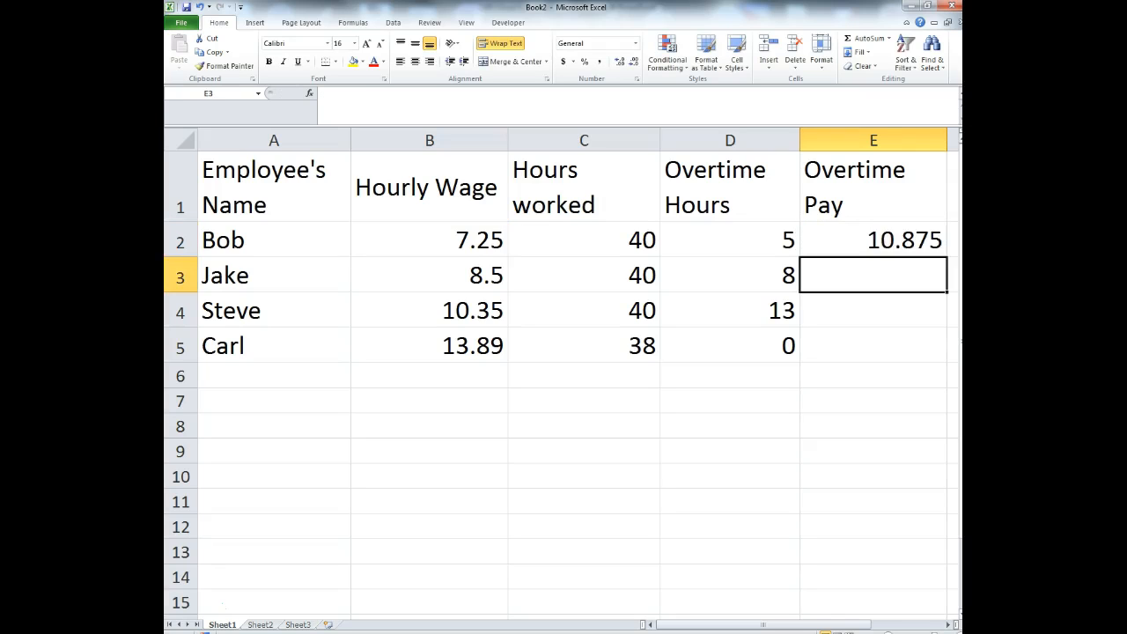
- Apply Accounting ($) number format to B2:E5 and check the formatted values in D2, B2 and E2
click(912, 241)
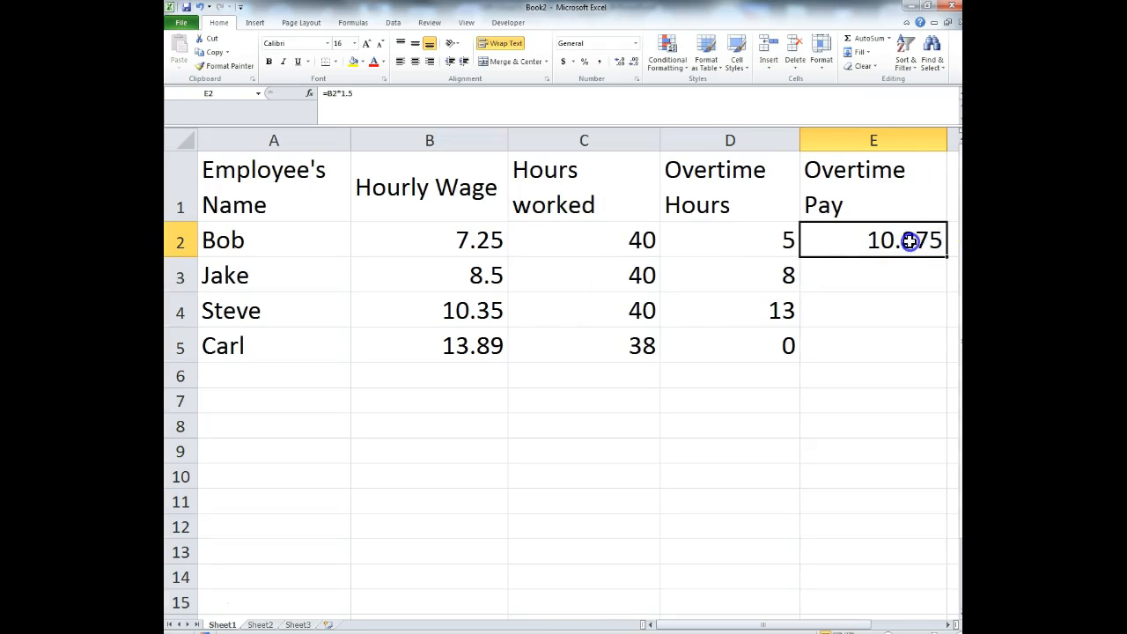
drag(493, 251, 883, 340)
click(563, 61)
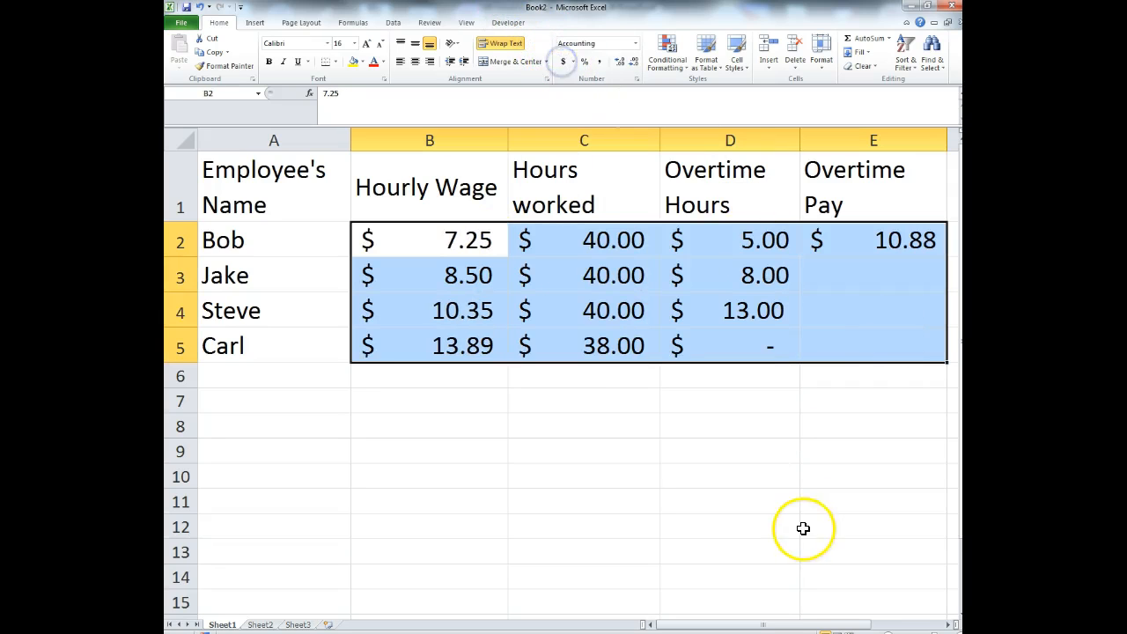
click(803, 528)
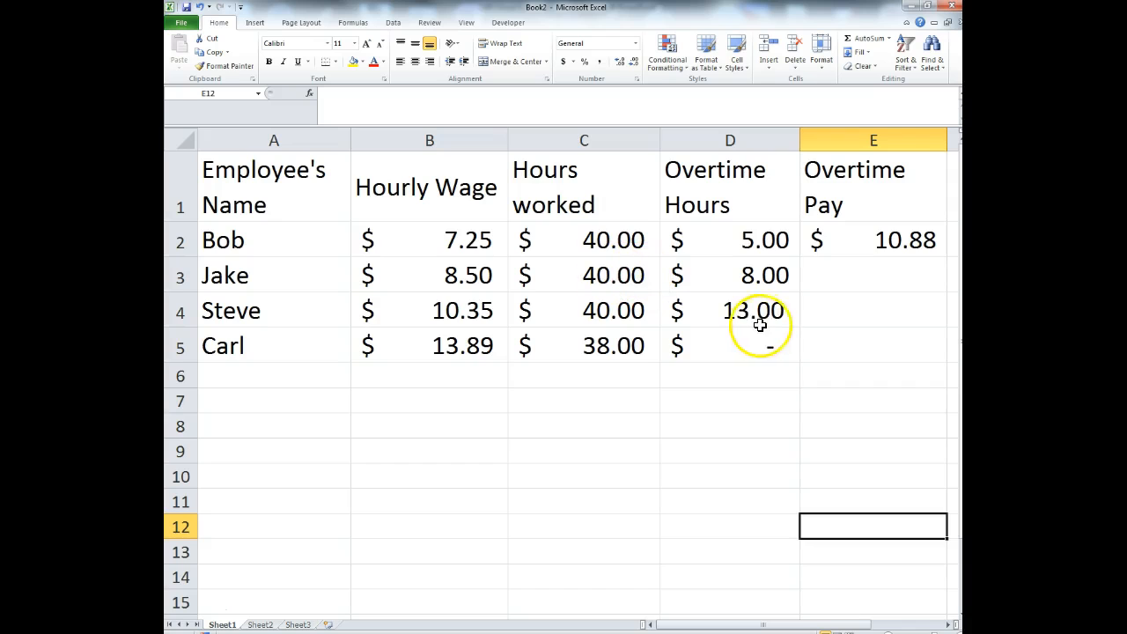
click(691, 254)
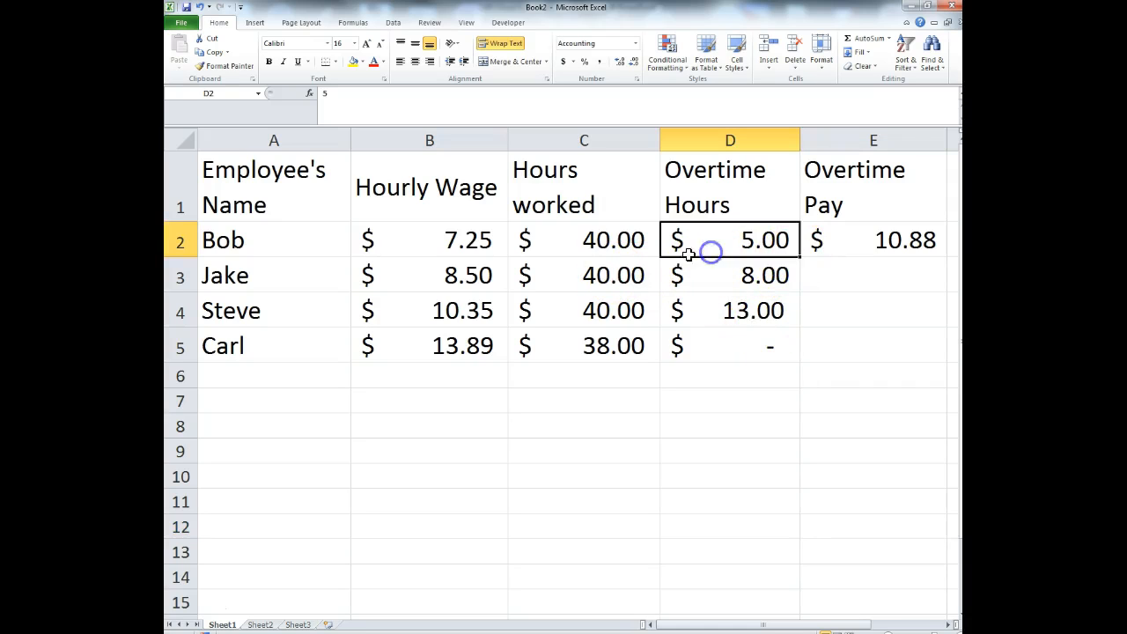
click(456, 242)
click(891, 246)
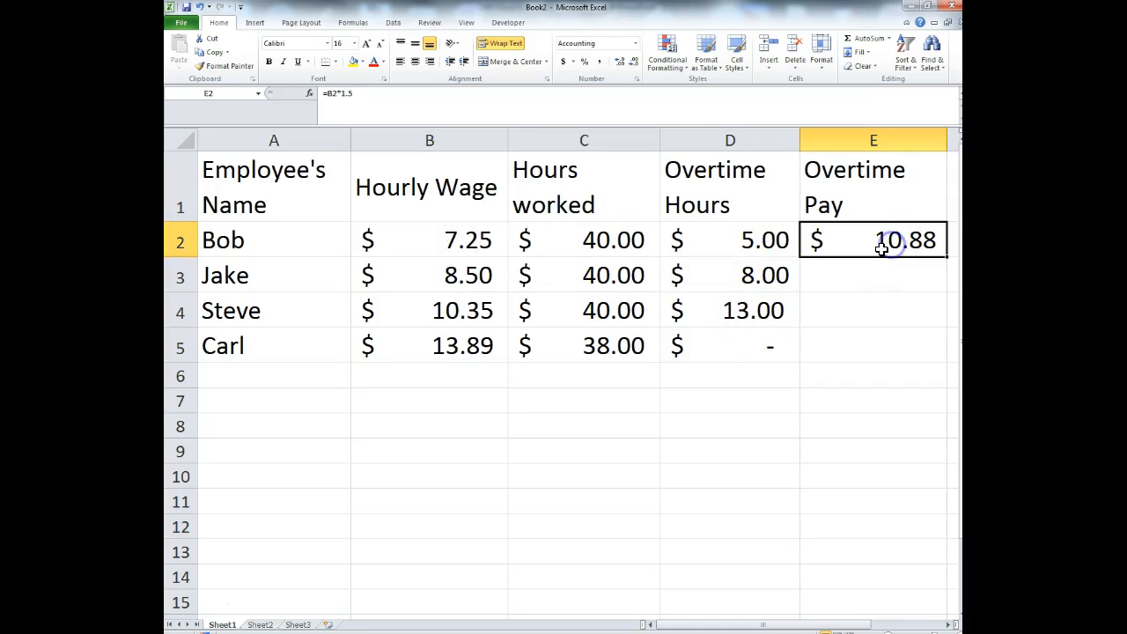
- Fill E2's formula down so E3:E5 hold =B3*1.5, =B4*1.5 and =B5*1.5
drag(758, 625, 608, 622)
drag(947, 267, 933, 368)
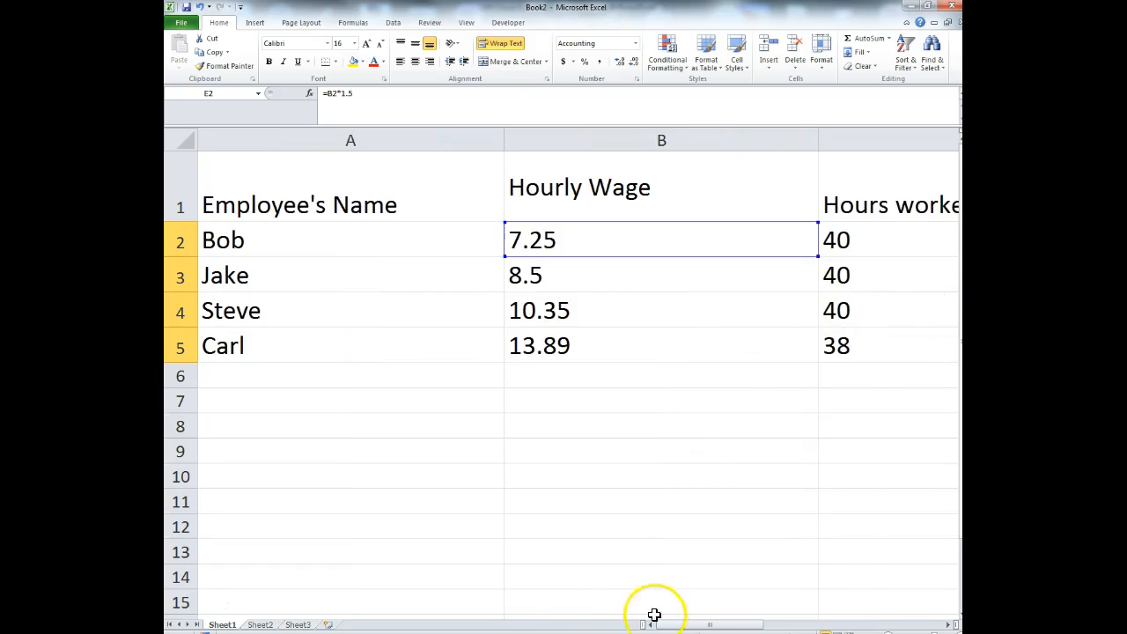
drag(686, 627, 800, 627)
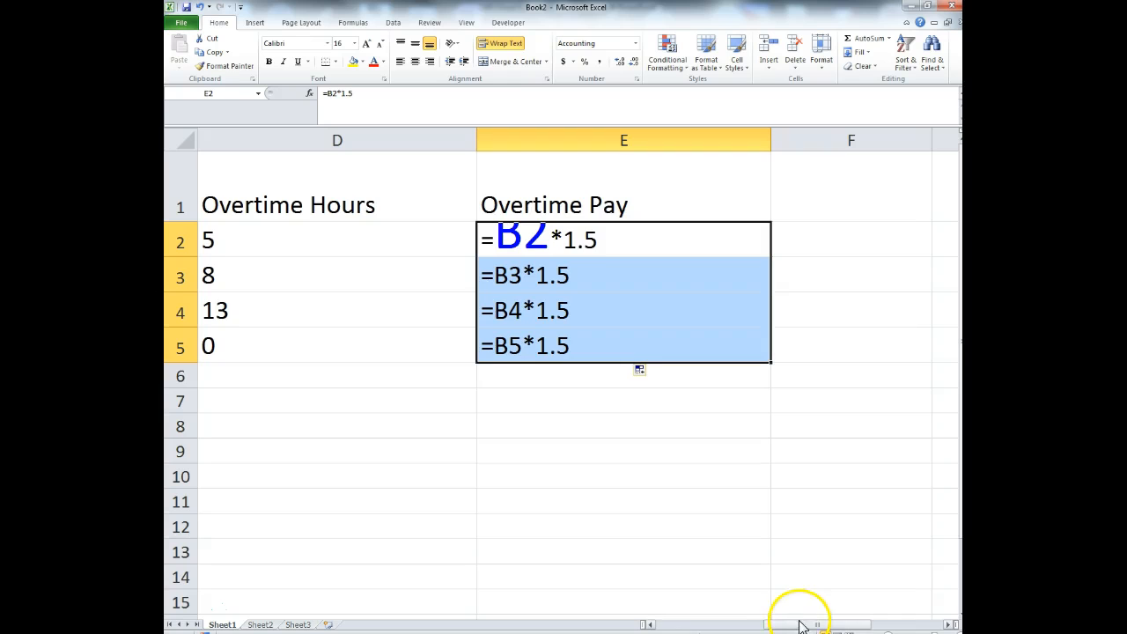
drag(795, 626, 763, 625)
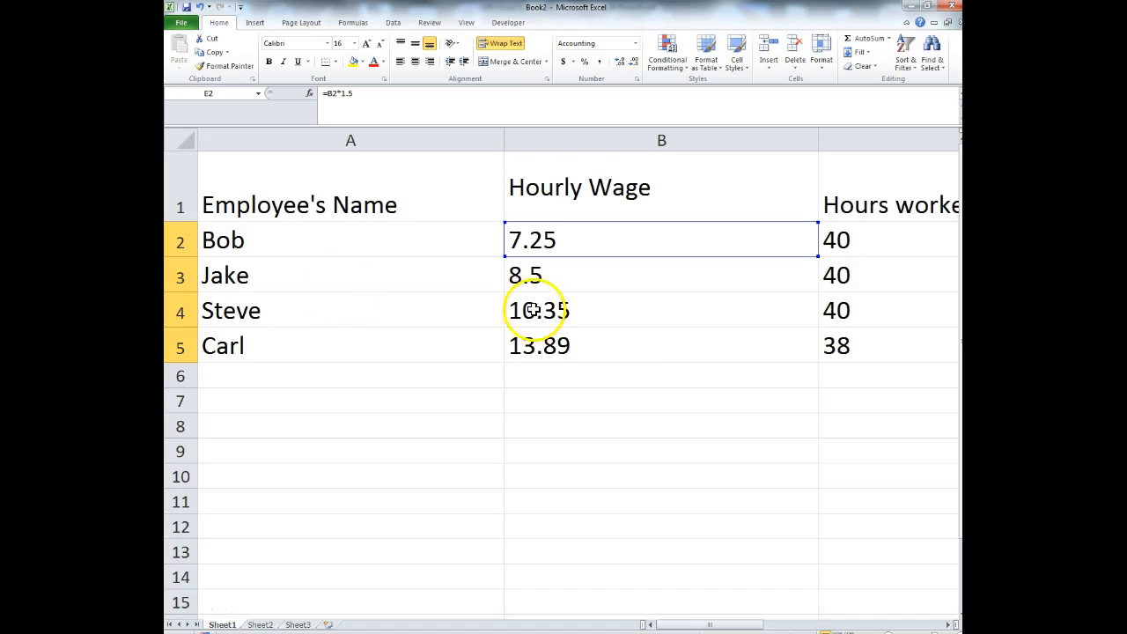
drag(742, 624, 828, 623)
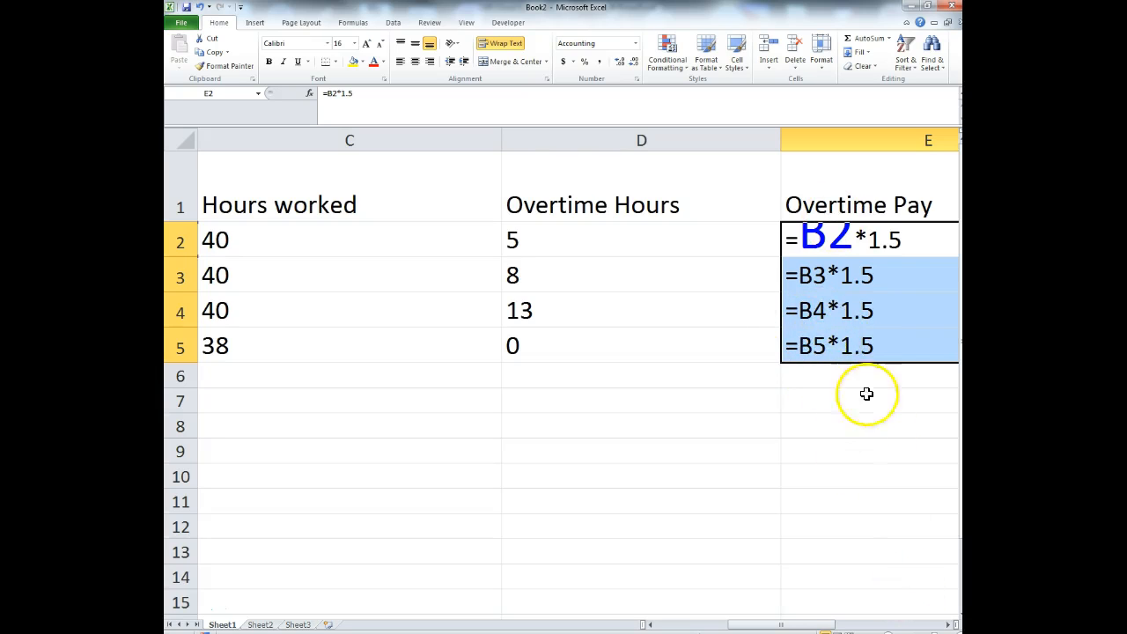
drag(763, 624, 658, 625)
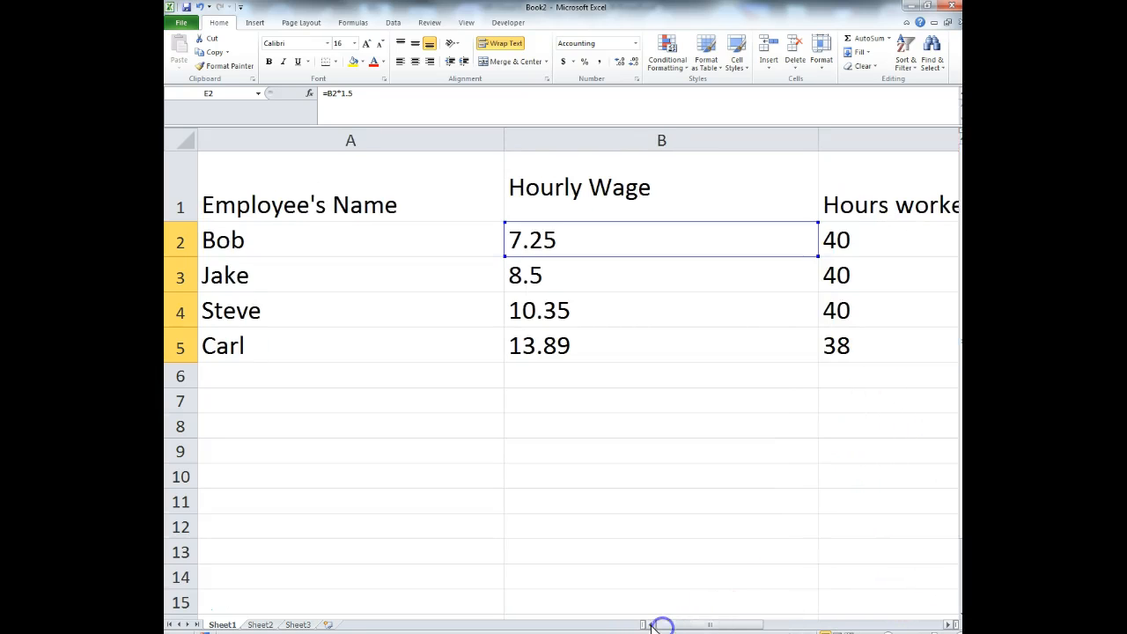
- Fill row 6 with the new employee's name, wage 15.75, 40 hours and 7 overtime hours
click(295, 367)
text(Nick)
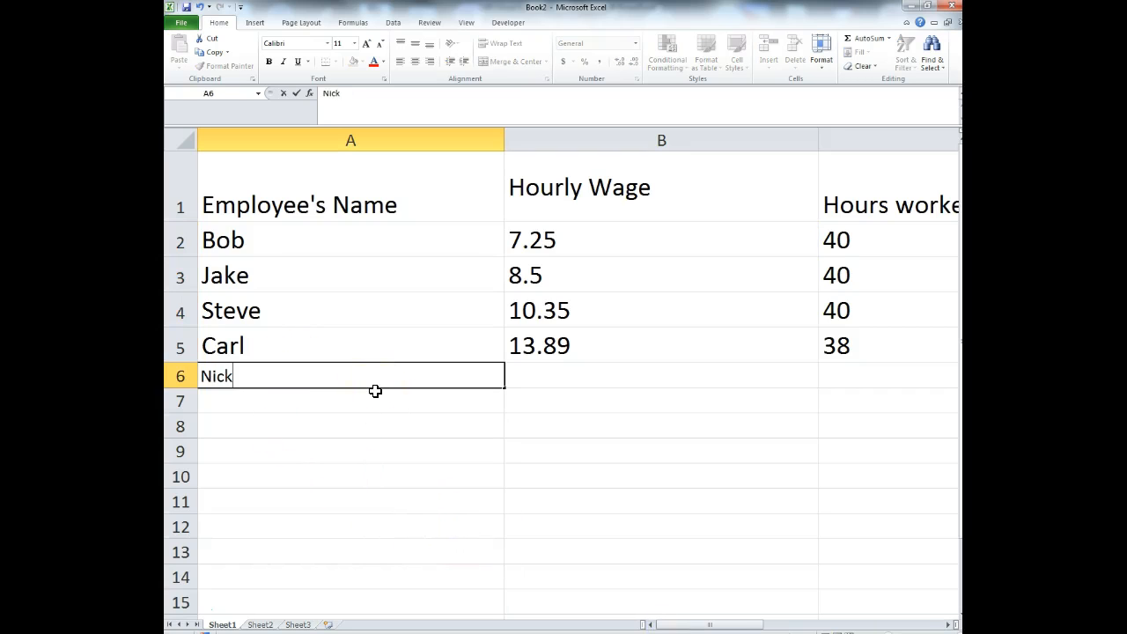
click(537, 374)
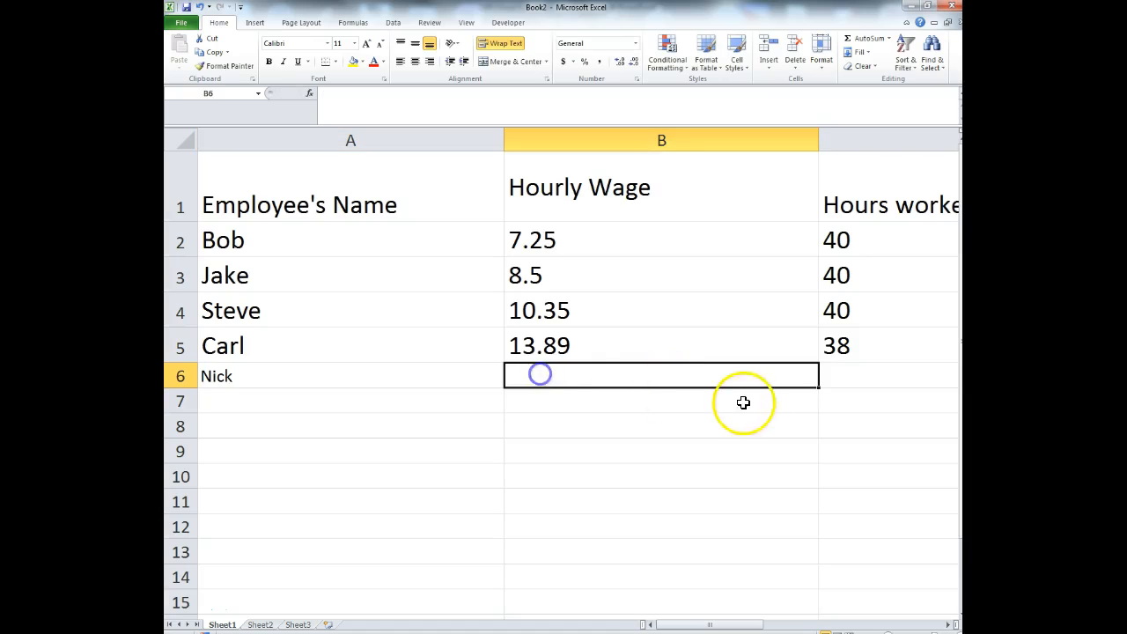
text(15.75)
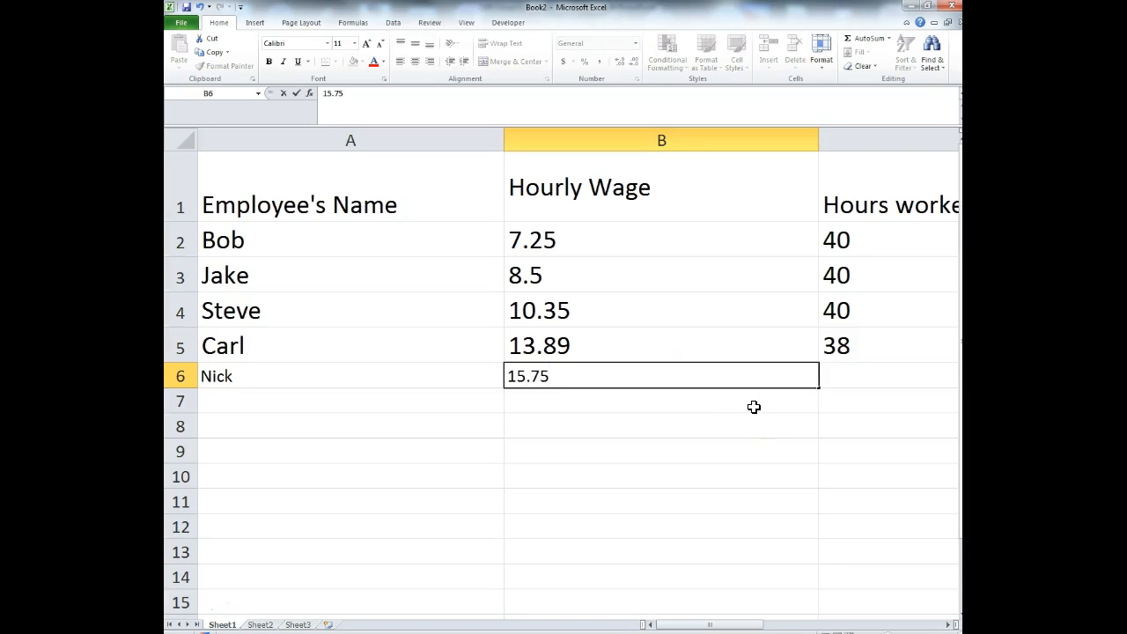
click(886, 385)
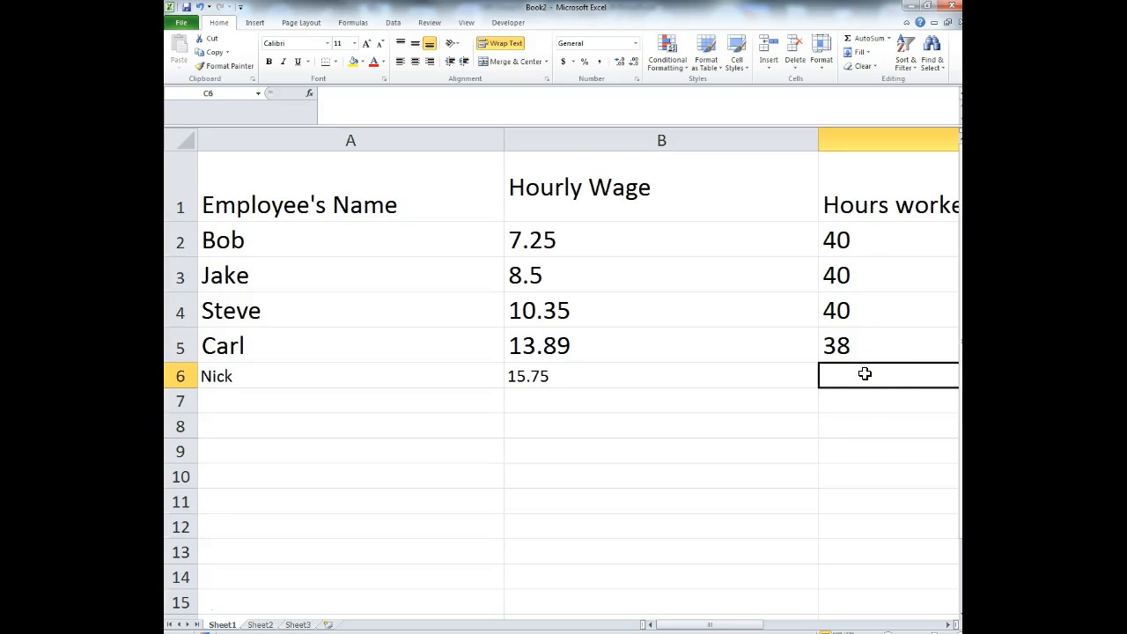
text(40)
click(898, 371)
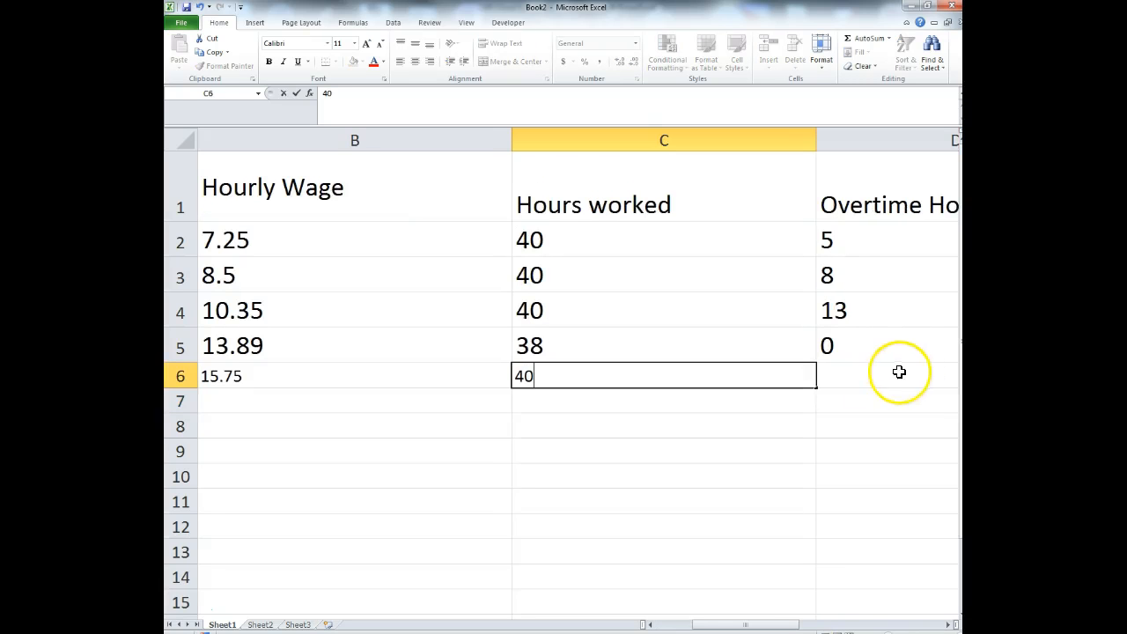
text(8)
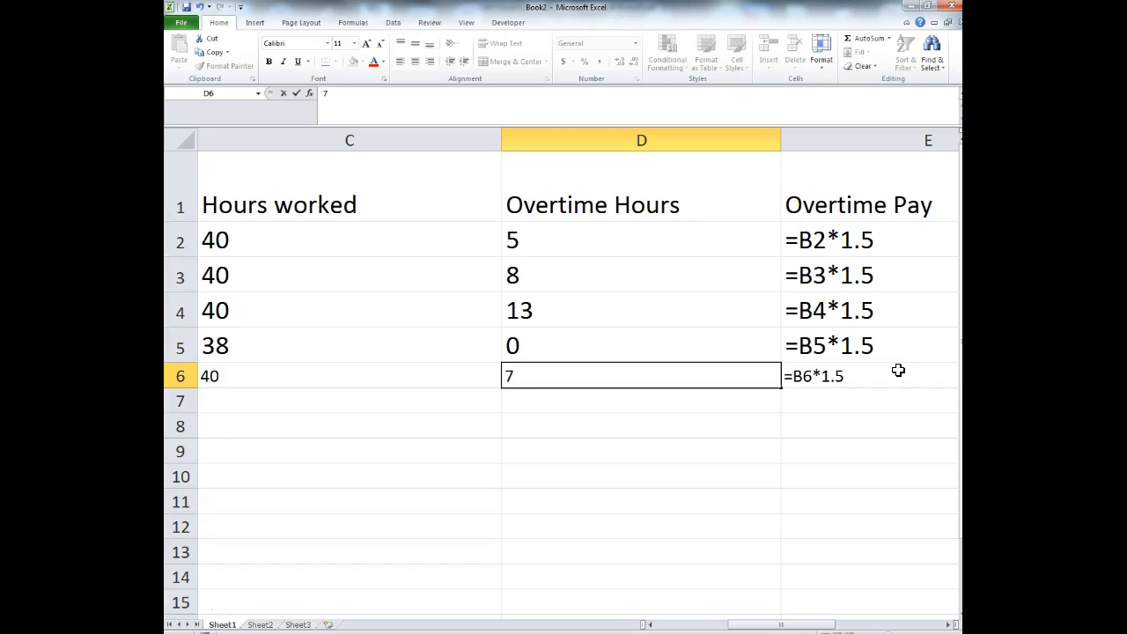
key(Return)
click(765, 513)
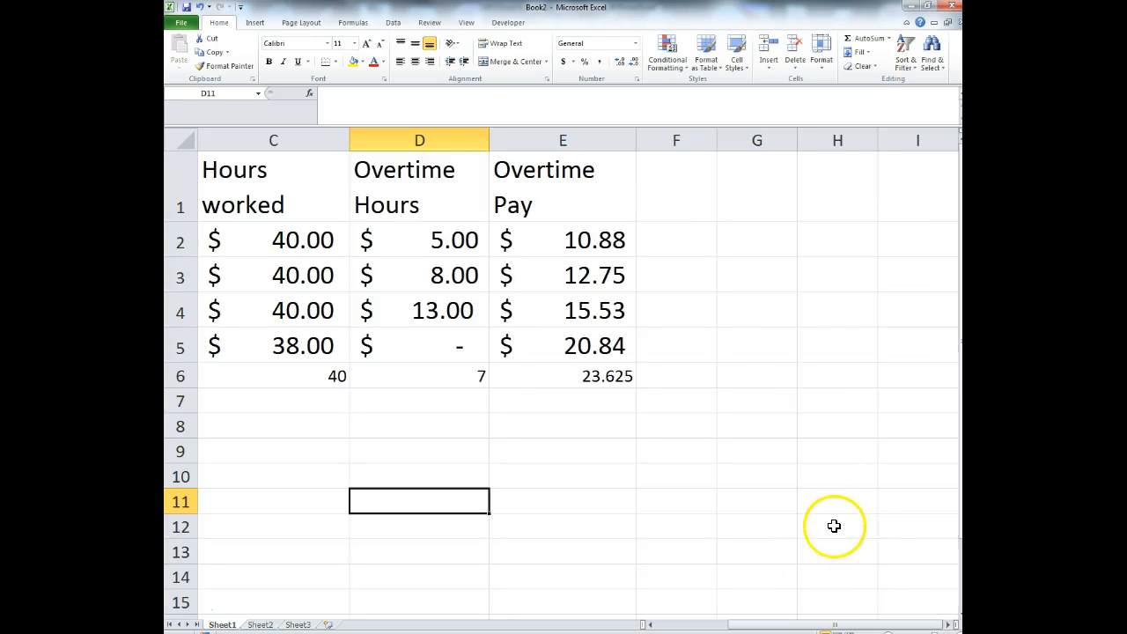
- Select the fifth employee row A5:E5 to compare its formatting with row 6
click(651, 473)
drag(755, 624, 848, 619)
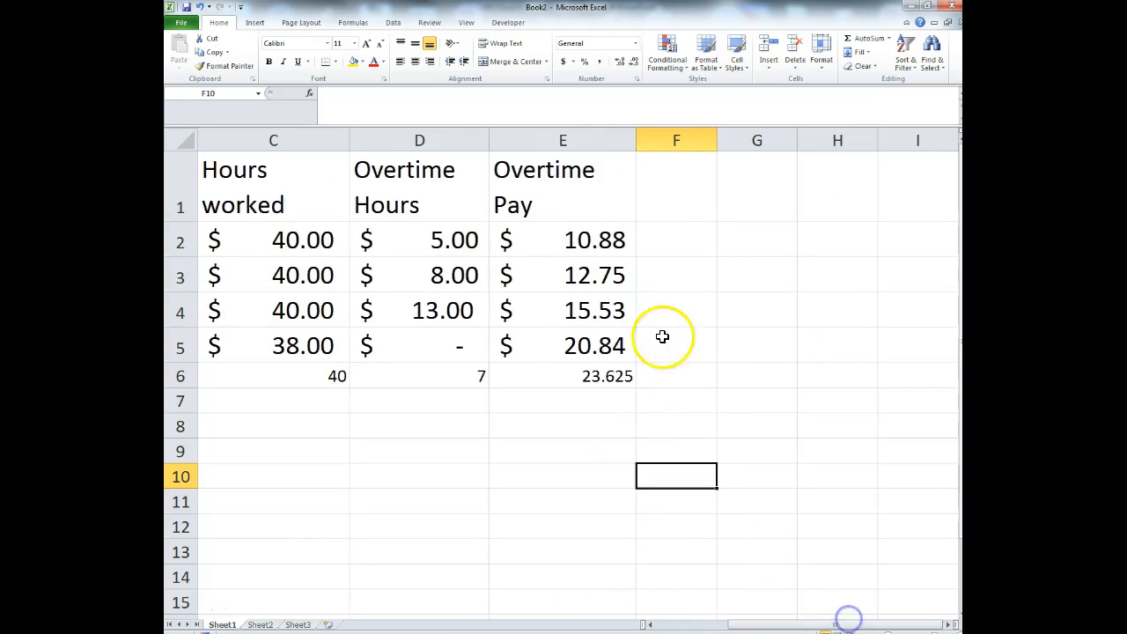
click(611, 379)
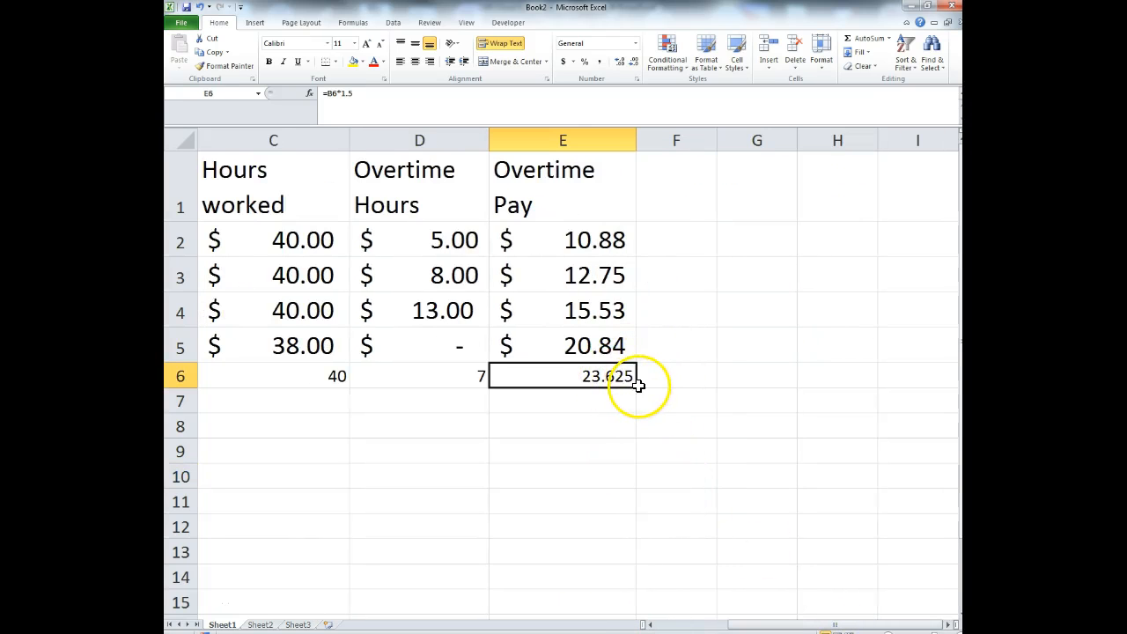
drag(783, 623, 650, 614)
drag(264, 346, 599, 346)
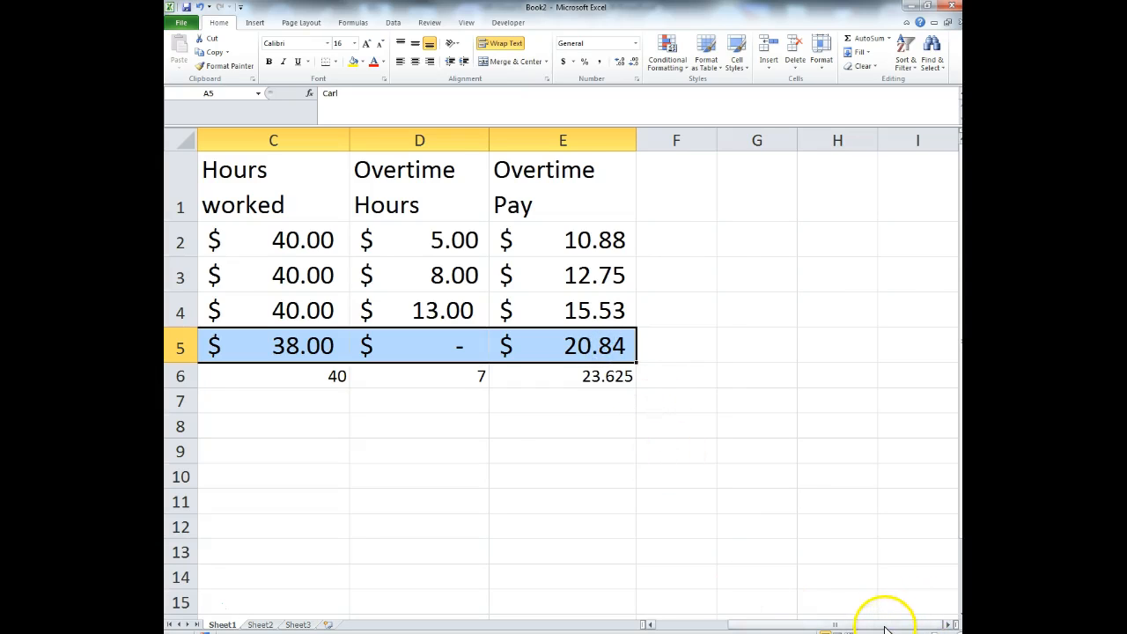
drag(885, 629, 799, 621)
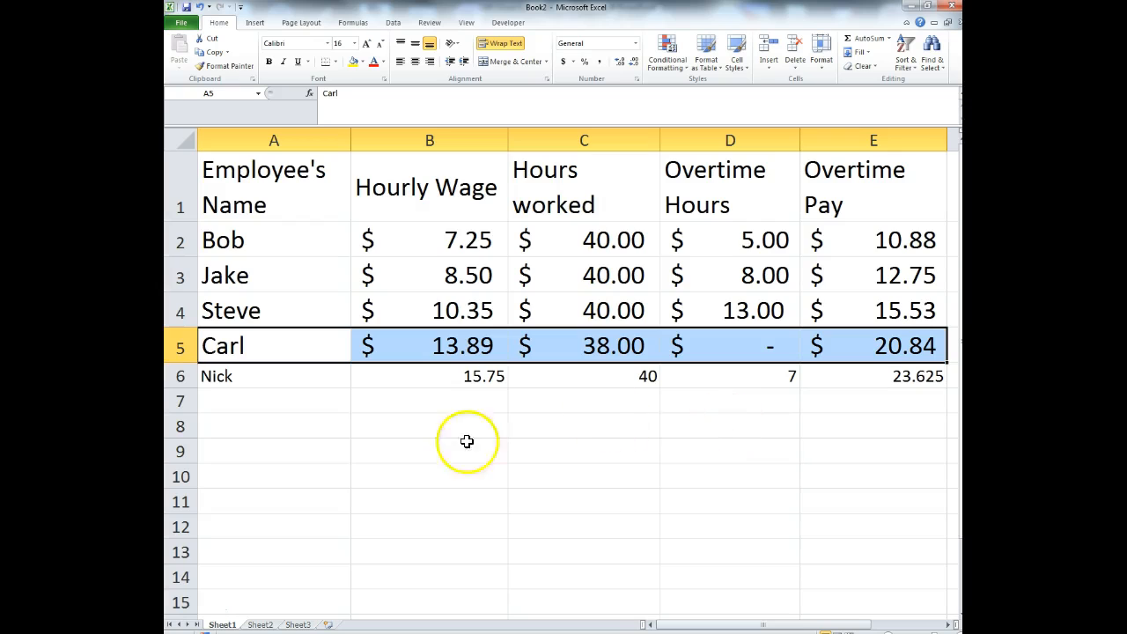
- Copy row 5's larger font and dollar formatting onto row 6 with Format Painter
click(355, 44)
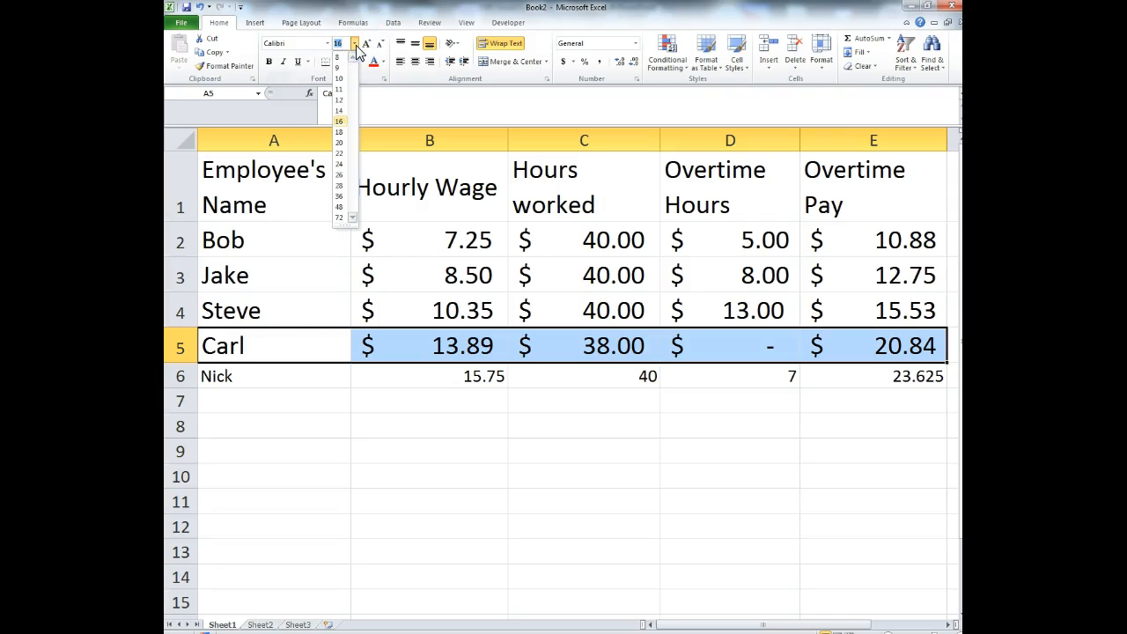
click(340, 122)
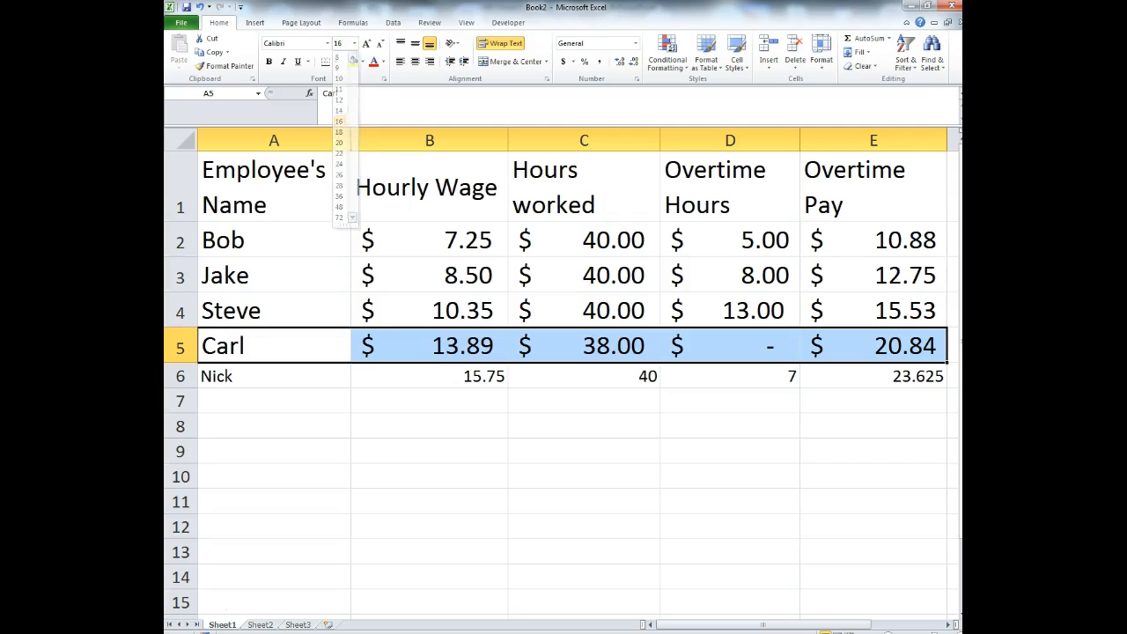
click(229, 66)
mouse_move(269, 372)
mouse_down()
mouse_move(957, 367)
mouse_move(601, 368)
mouse_up()
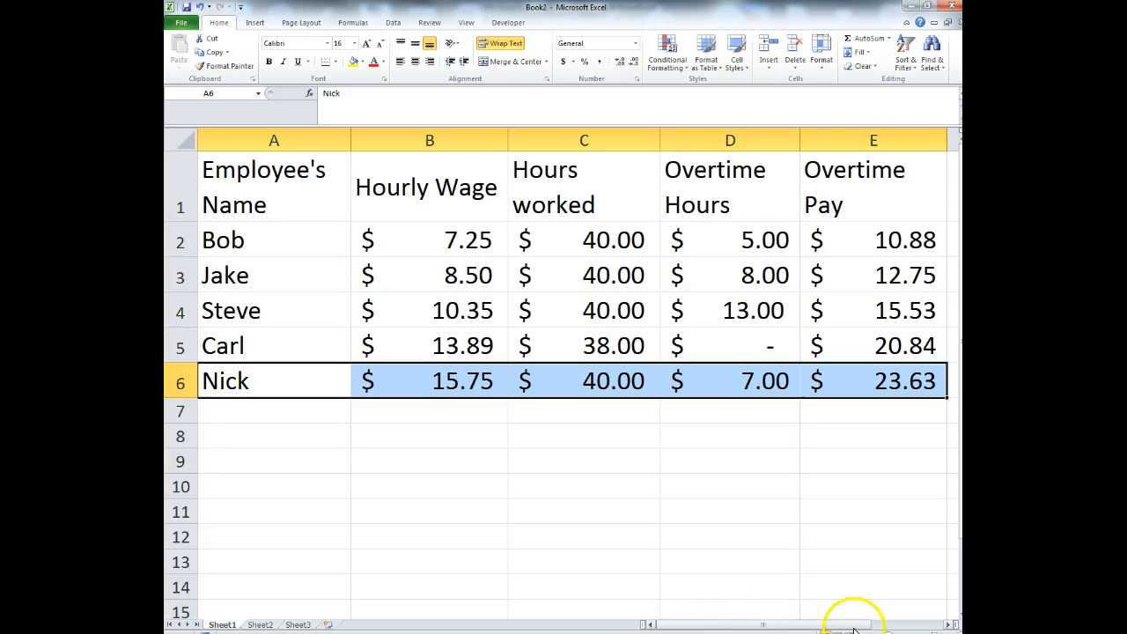
- Zoom out several levels so the empty columns beside the table, from F onward, are visible
click(888, 633)
click(887, 633)
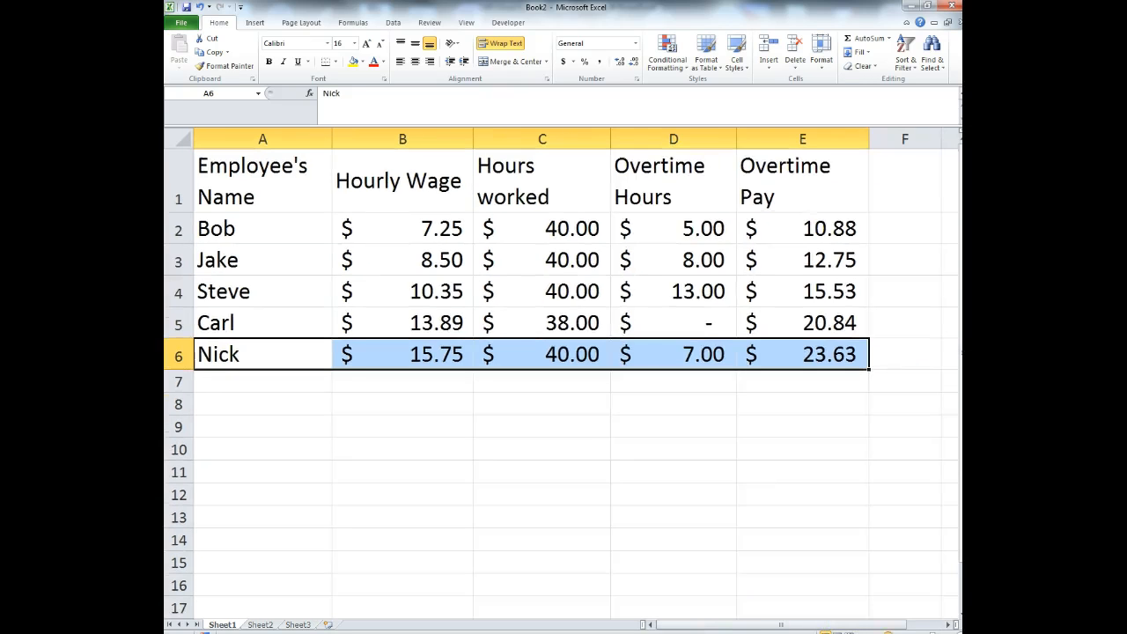
click(888, 633)
click(888, 633)
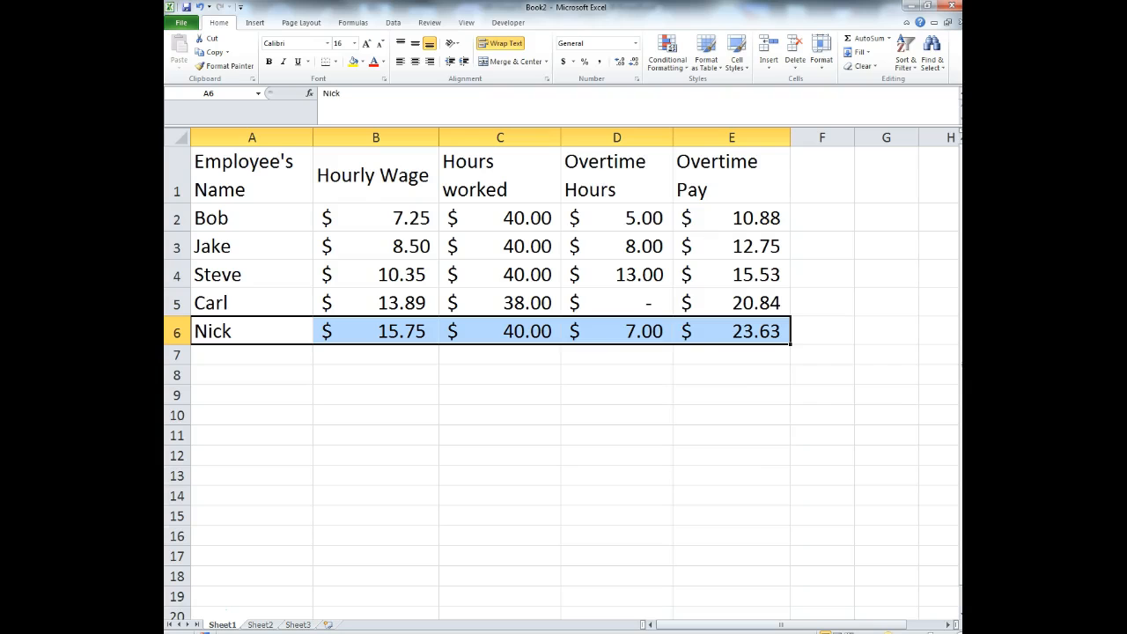
click(738, 409)
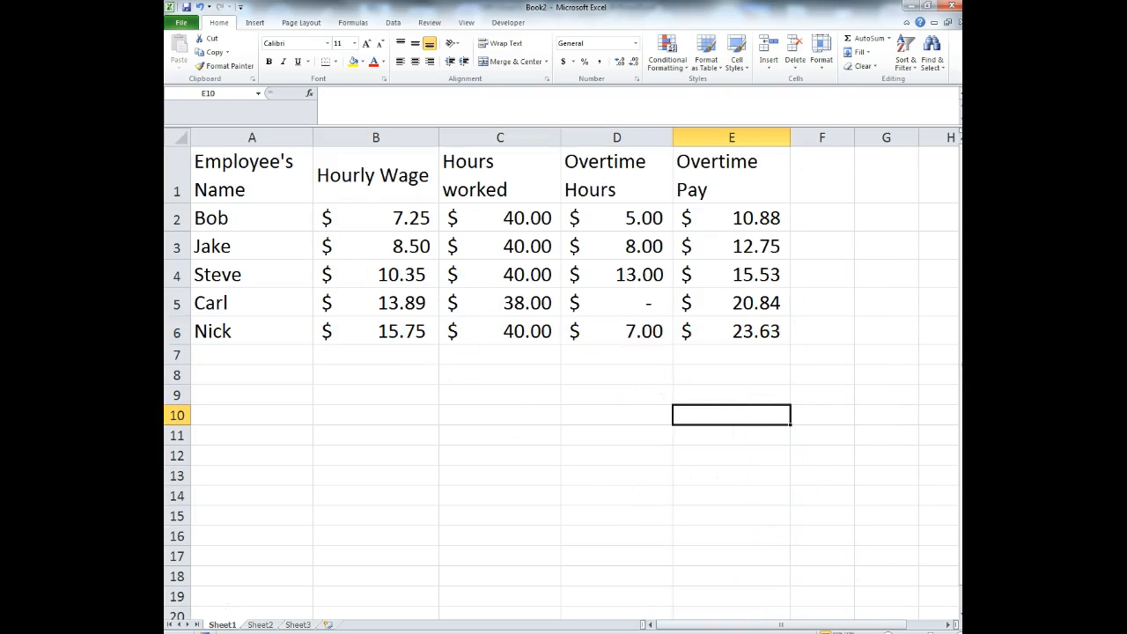
click(887, 633)
click(888, 633)
click(888, 633)
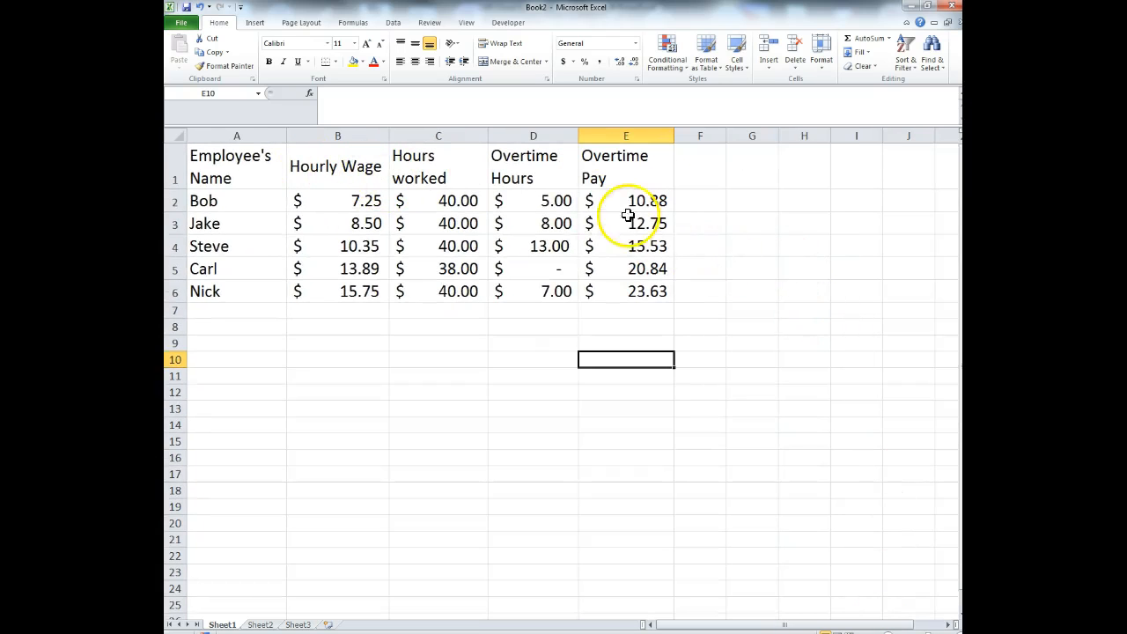
click(717, 175)
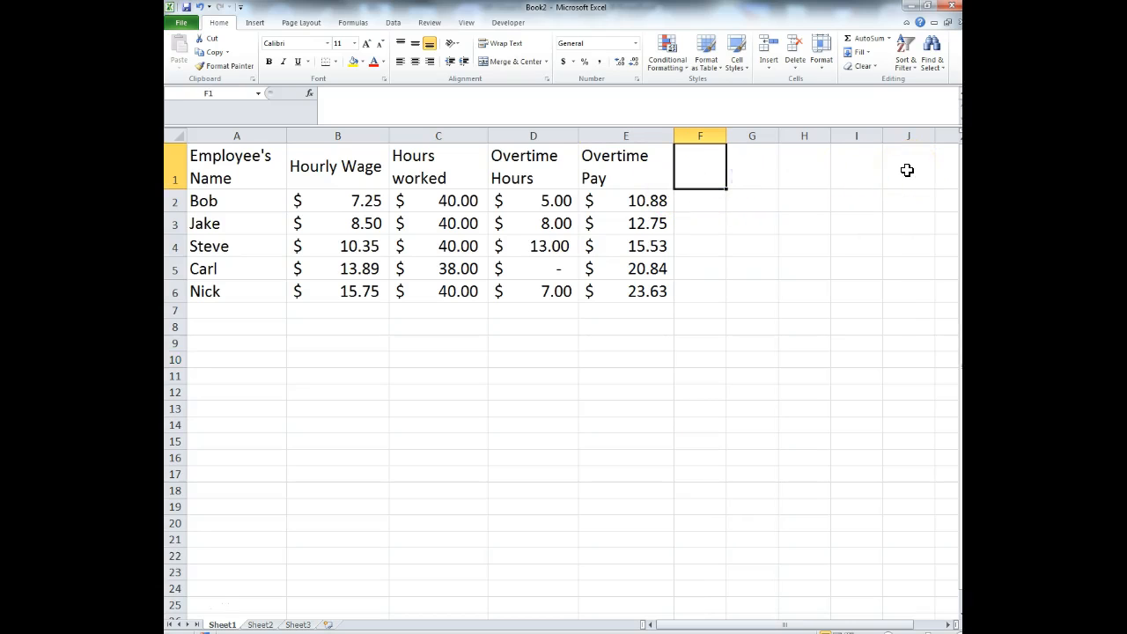
- Enter the Regular Pay header in F1 and Overtime Pay in G1, widening column F
text(Regular)
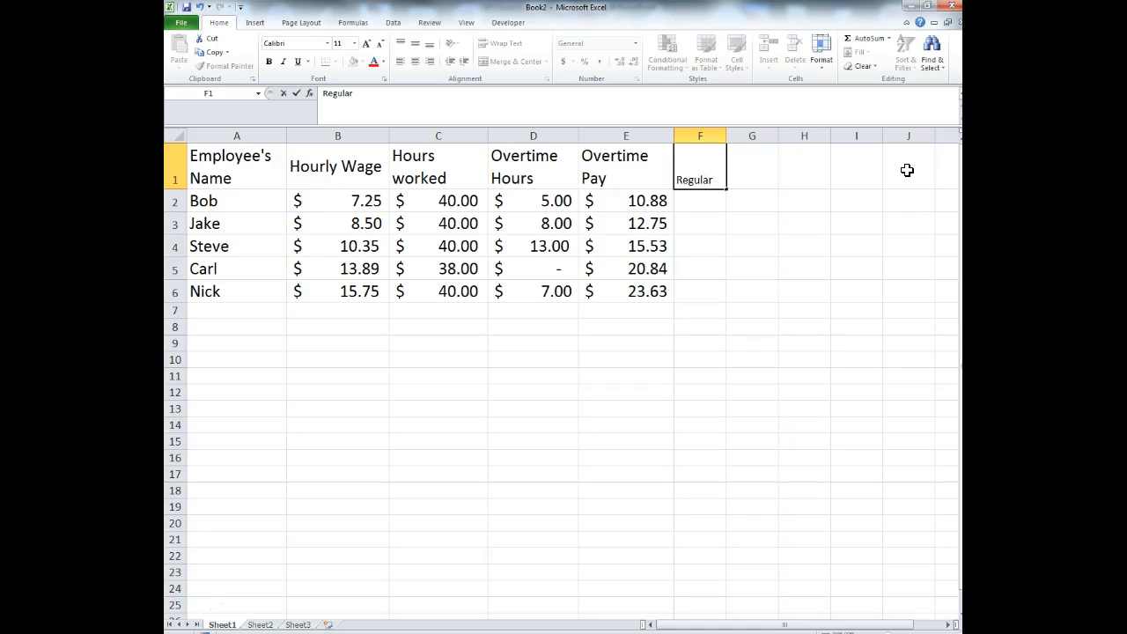
text( Pay)
click(804, 268)
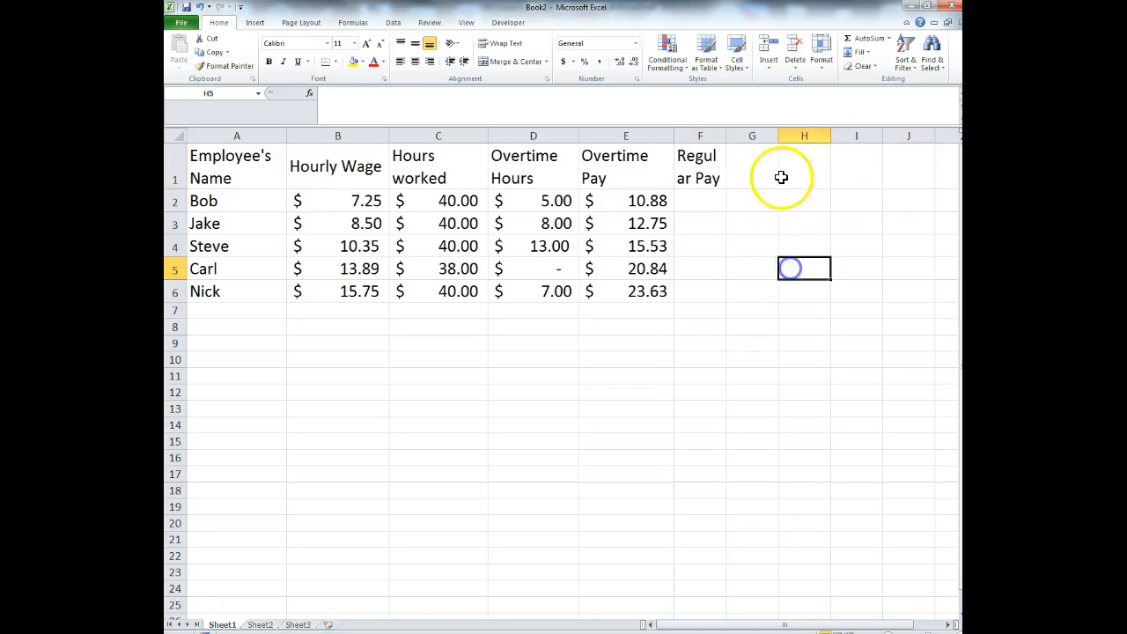
drag(724, 137, 749, 138)
click(774, 174)
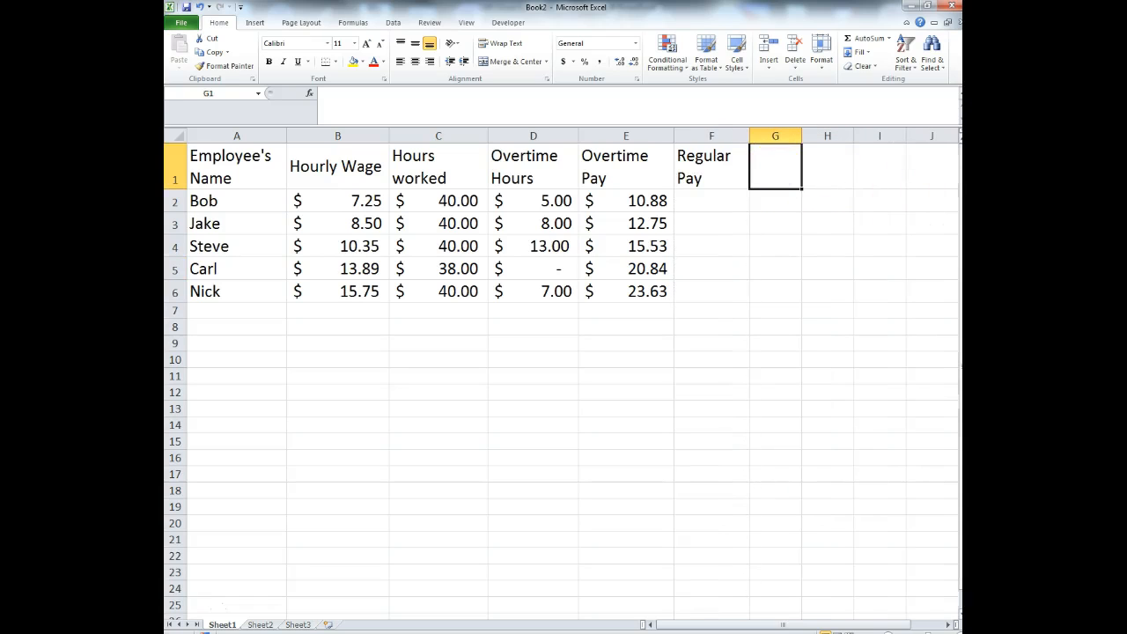
text(Overtime P)
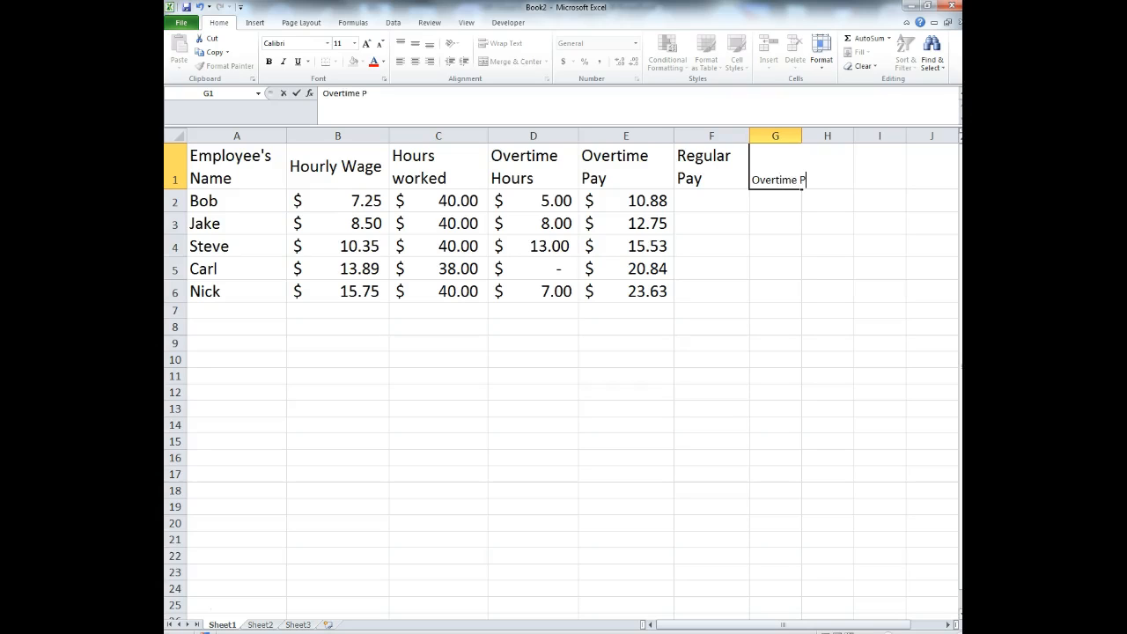
click(608, 181)
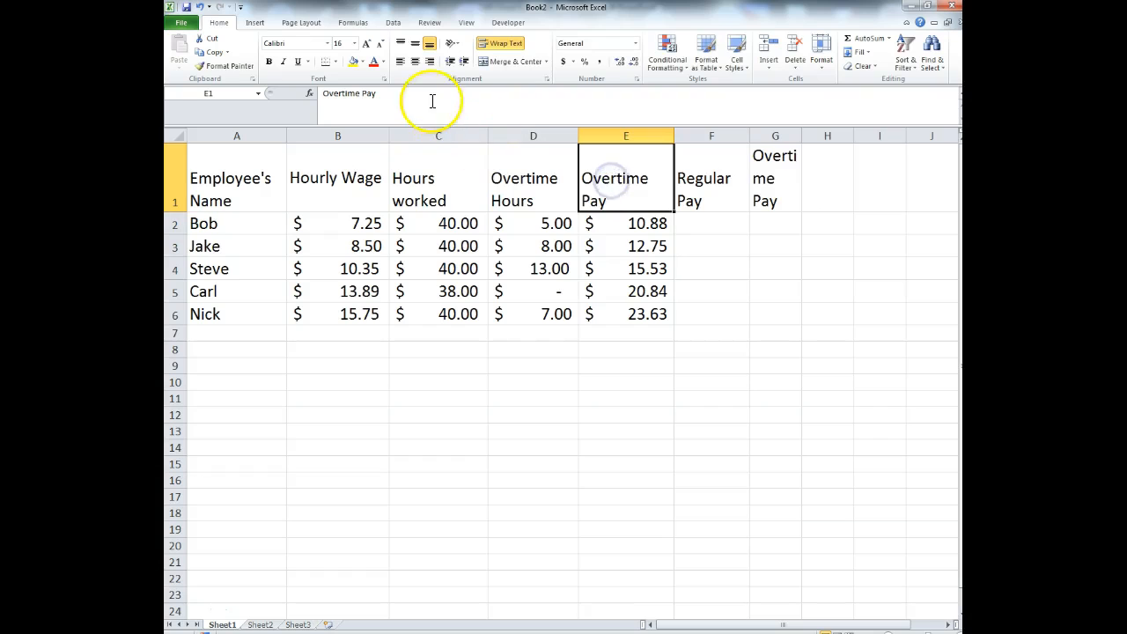
- Rename the E1 header to Overtime Wage and widen column G
drag(377, 93, 356, 97)
text(e Wage)
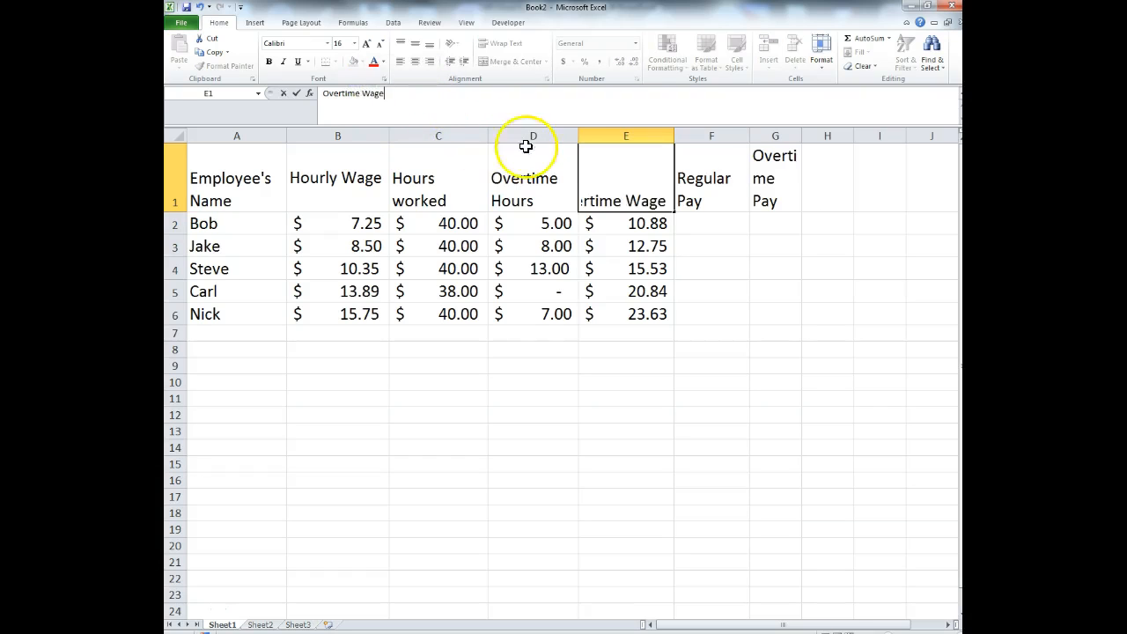
click(915, 321)
drag(802, 136, 827, 134)
- Add the Total Pay header in H1 and widen column H slightly
click(850, 179)
text(Total Pay)
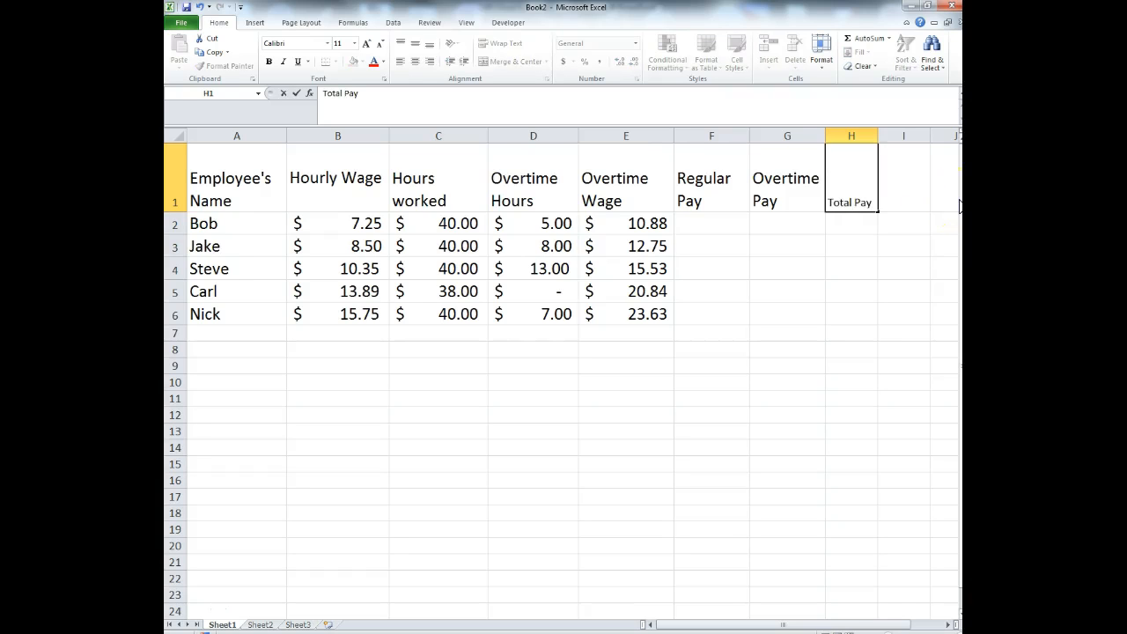
drag(903, 310, 916, 328)
drag(878, 139, 883, 139)
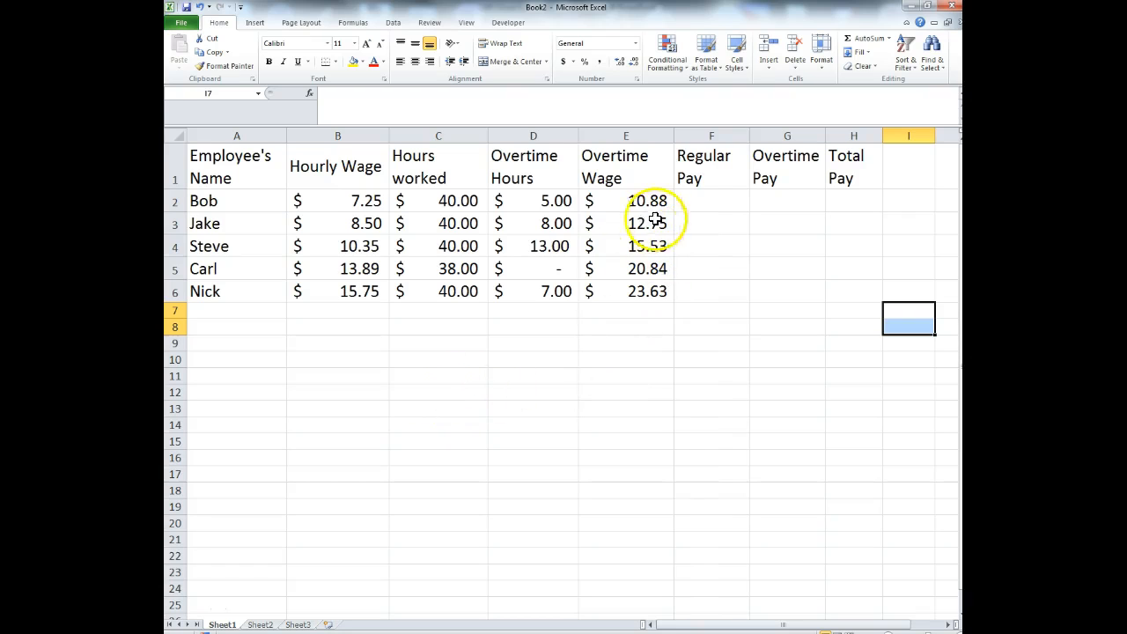
click(716, 205)
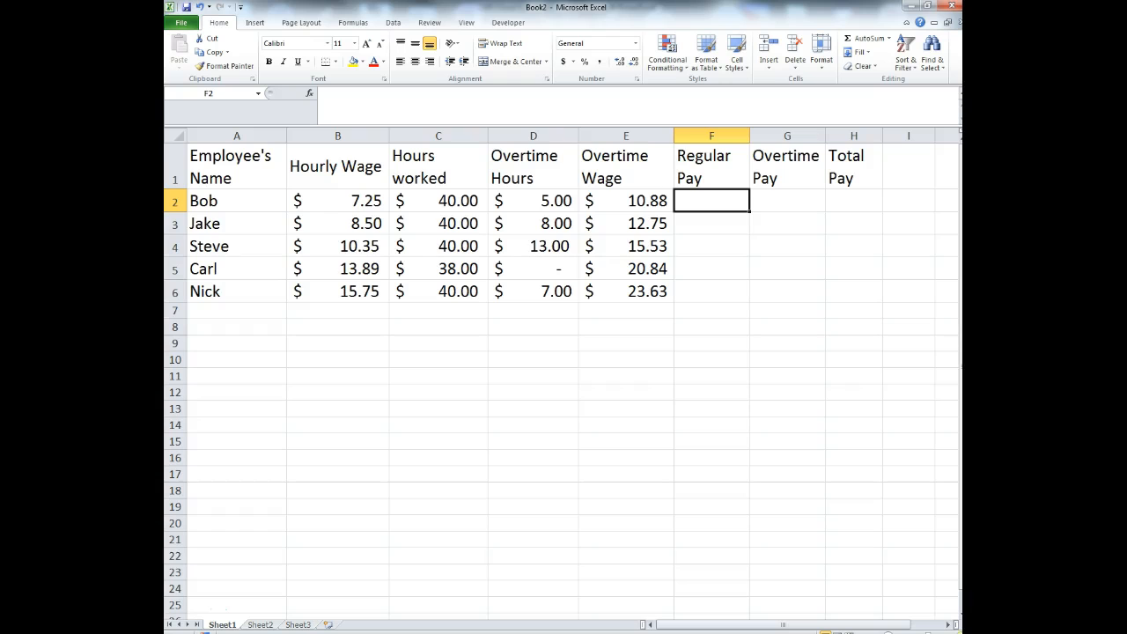
ctrl+scroll(561, 374, up, 3)
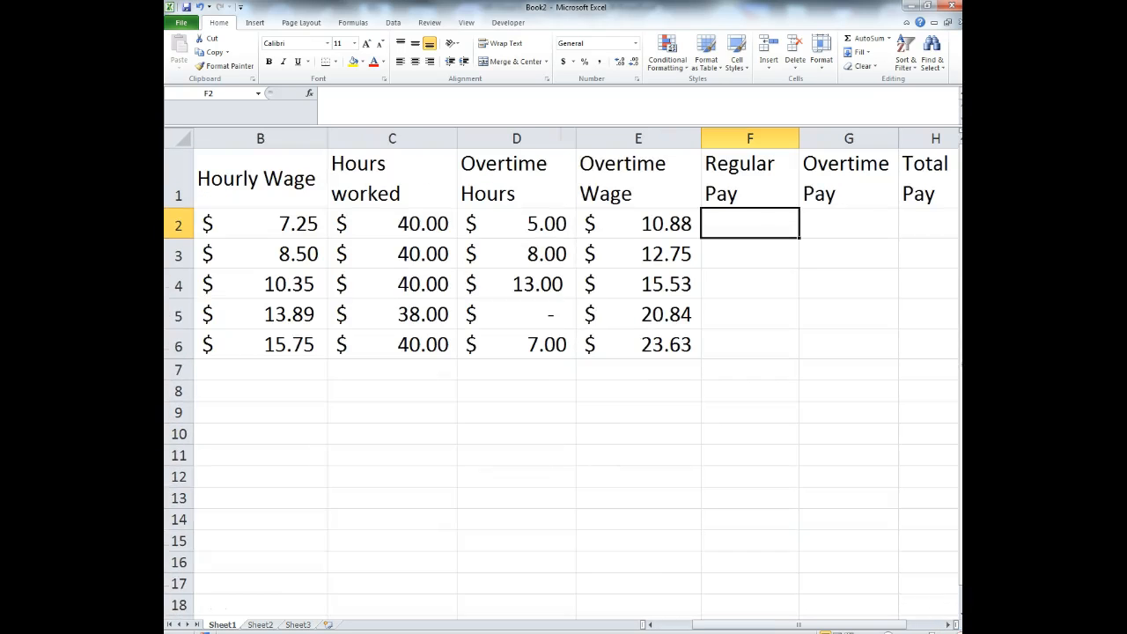
ctrl+scroll(561, 373, up, 2)
drag(816, 626, 697, 614)
- Enter =B2*C2 in F2 so the first Regular Pay shows 290
drag(781, 623, 845, 622)
click(654, 246)
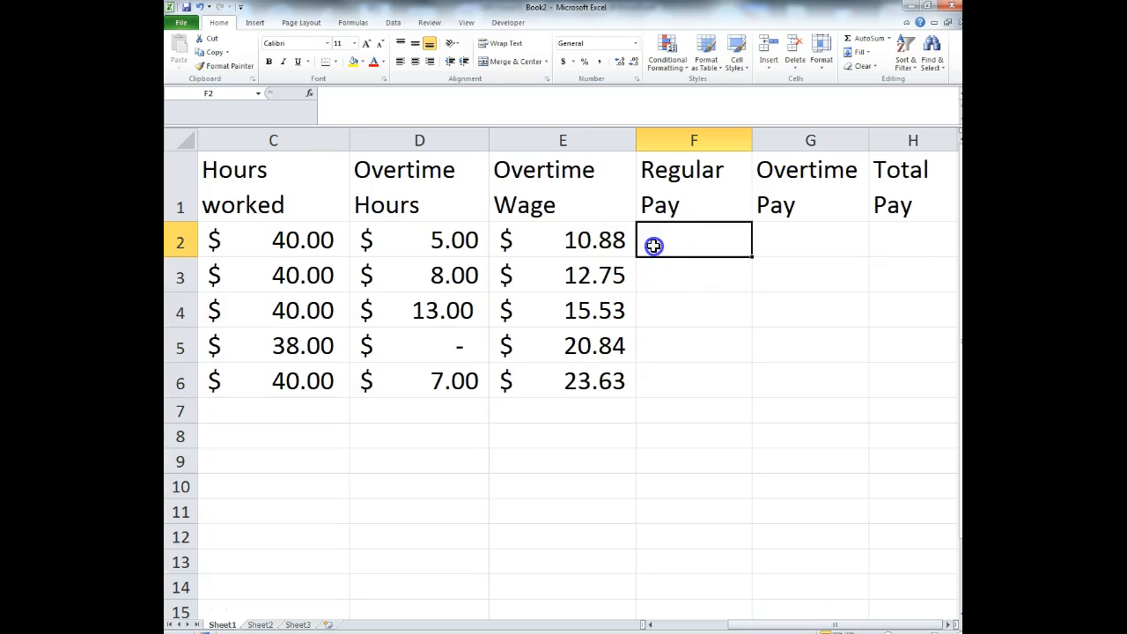
text(=)
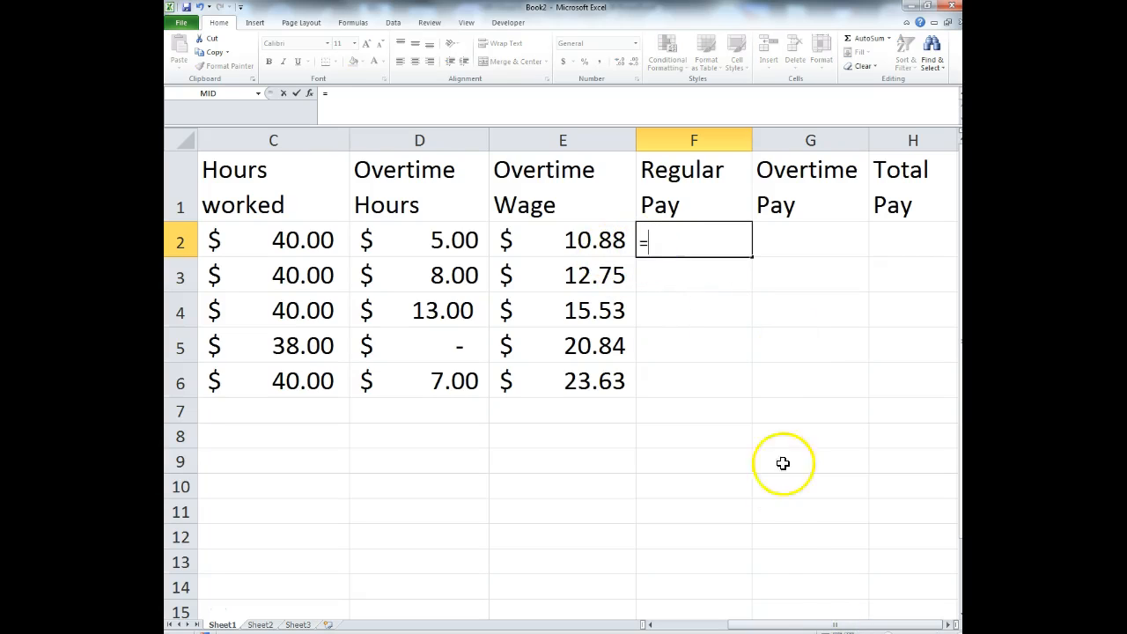
drag(782, 629, 718, 627)
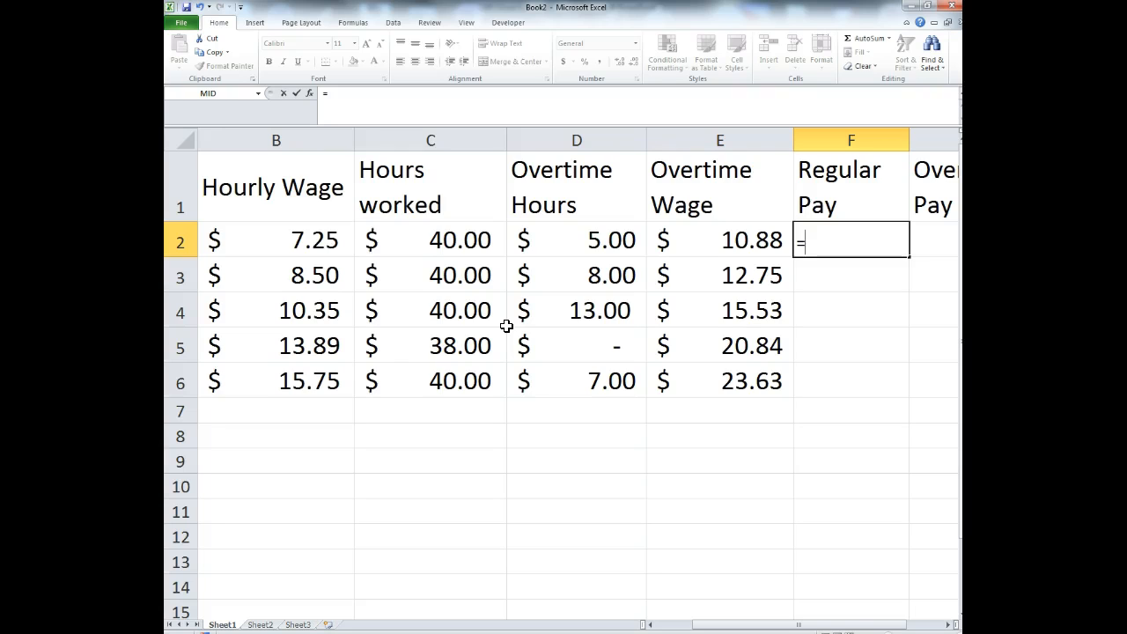
click(297, 245)
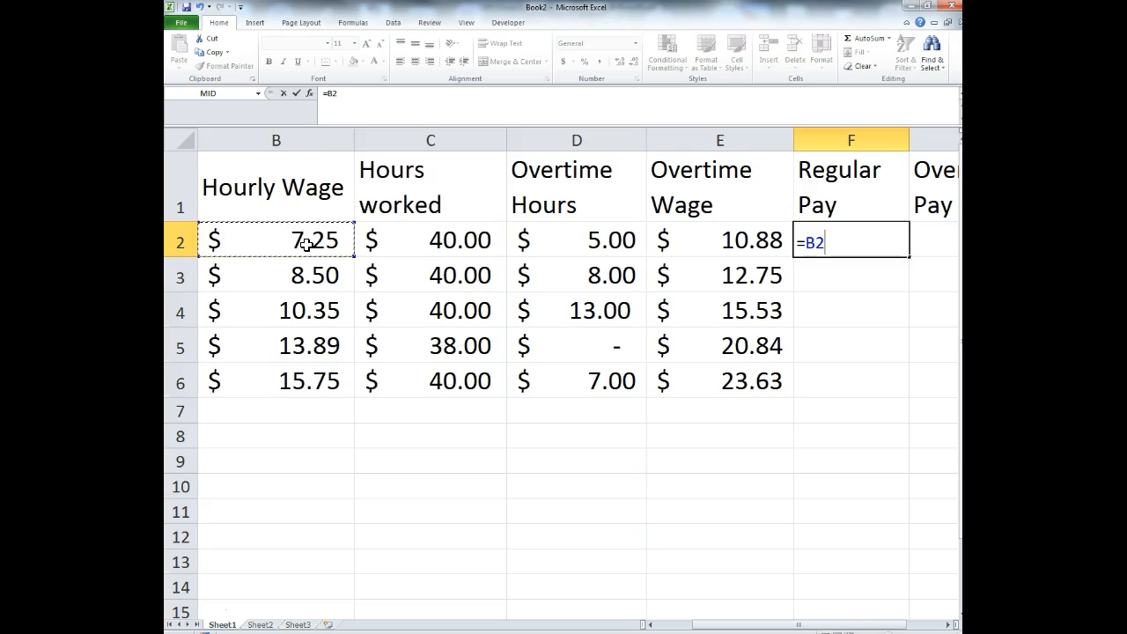
text(*)
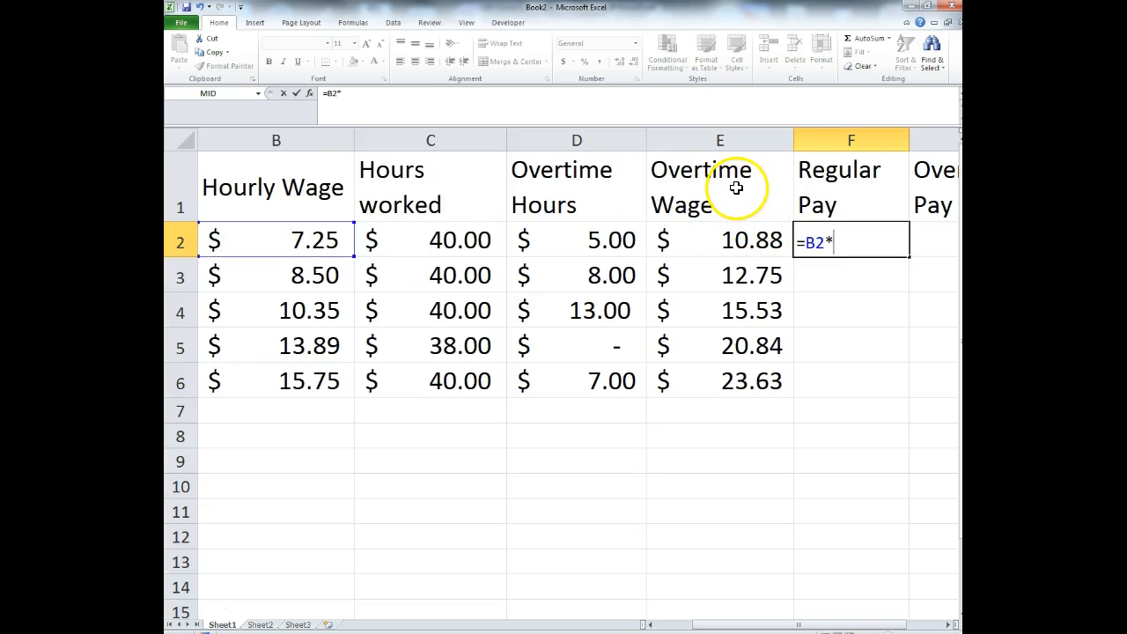
click(447, 245)
key(Return)
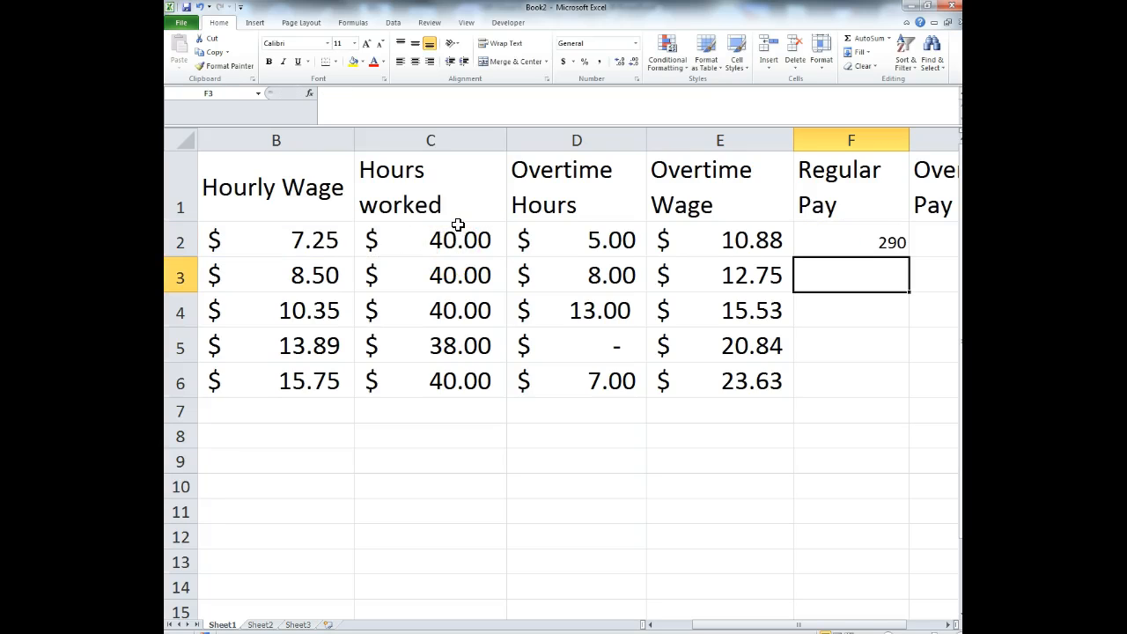
- Format hours worked C2:C6 as General and the pay cells F2:G6 as dollar Accounting
drag(458, 230, 461, 377)
click(635, 43)
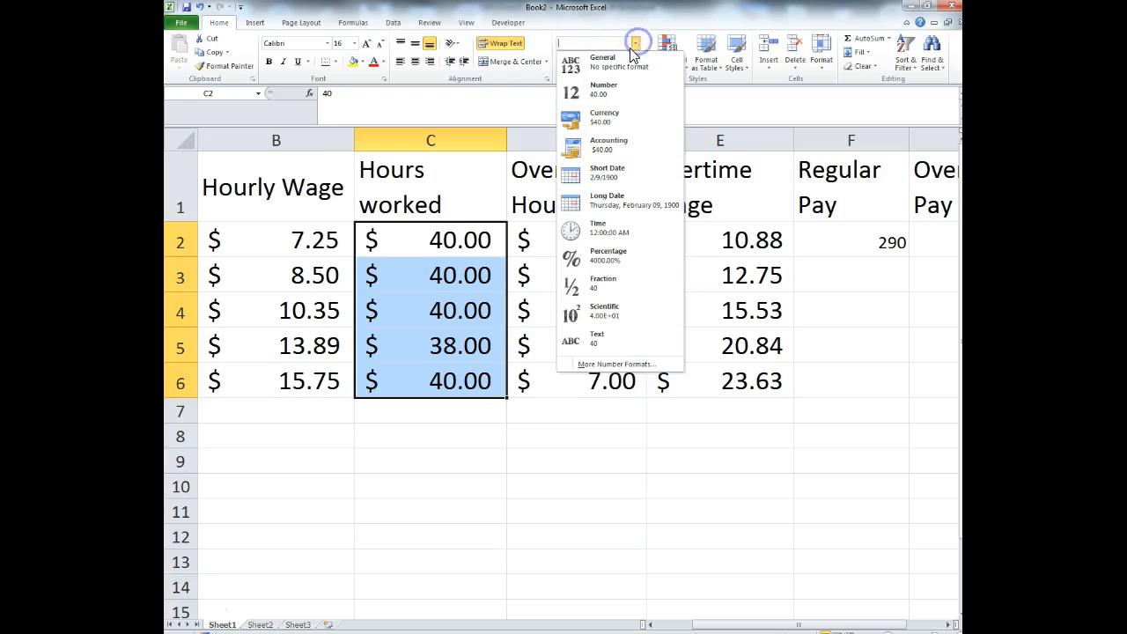
click(620, 70)
click(890, 243)
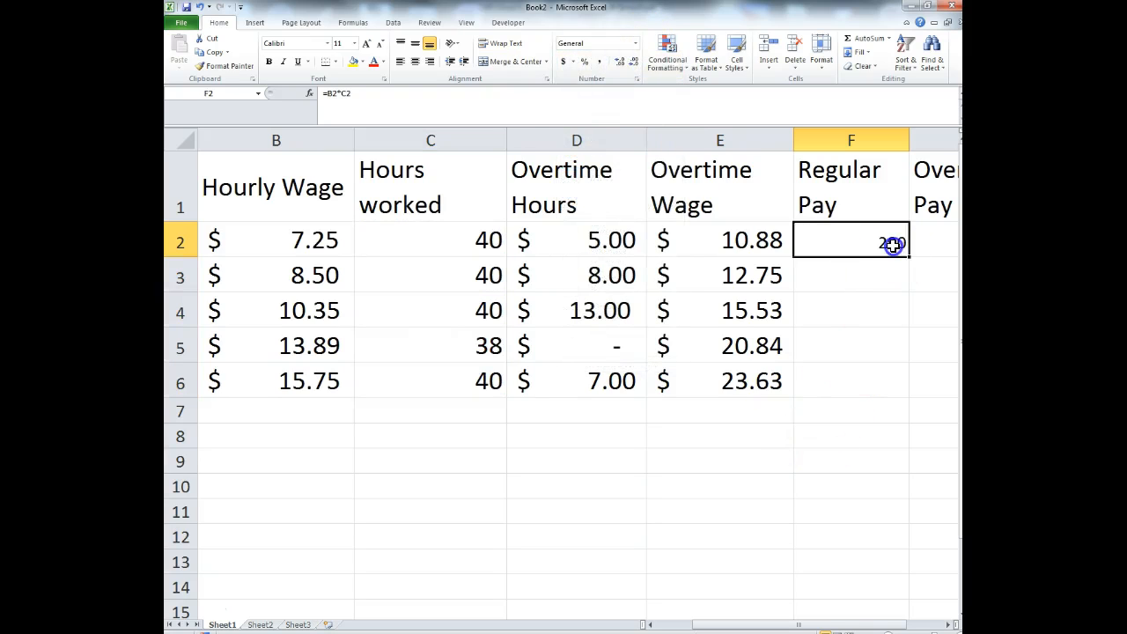
click(563, 62)
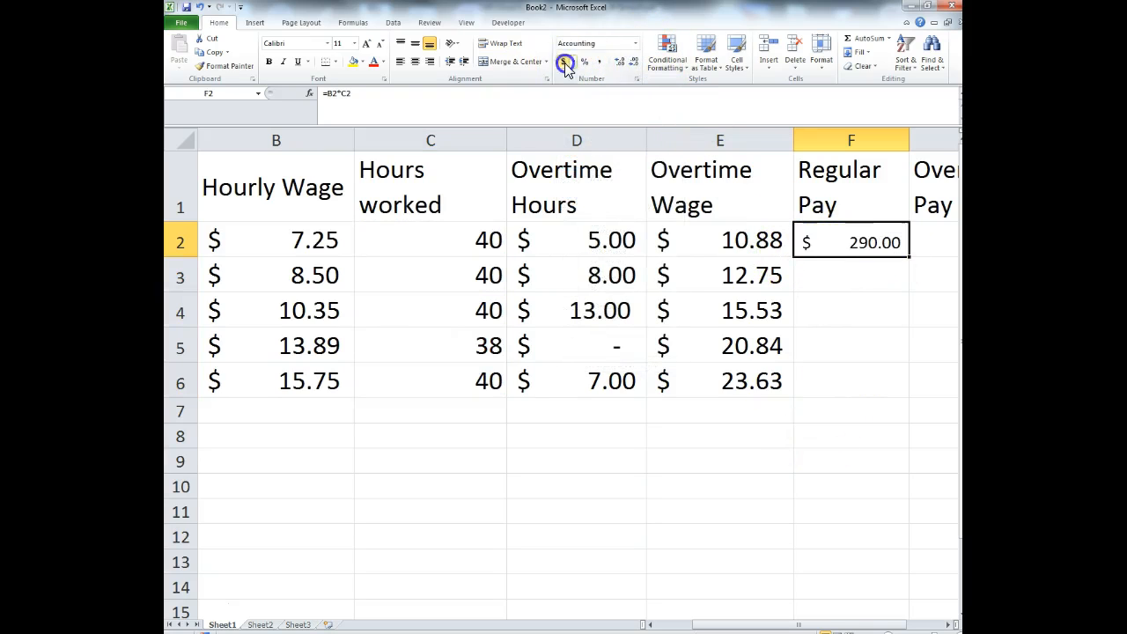
drag(907, 238, 951, 358)
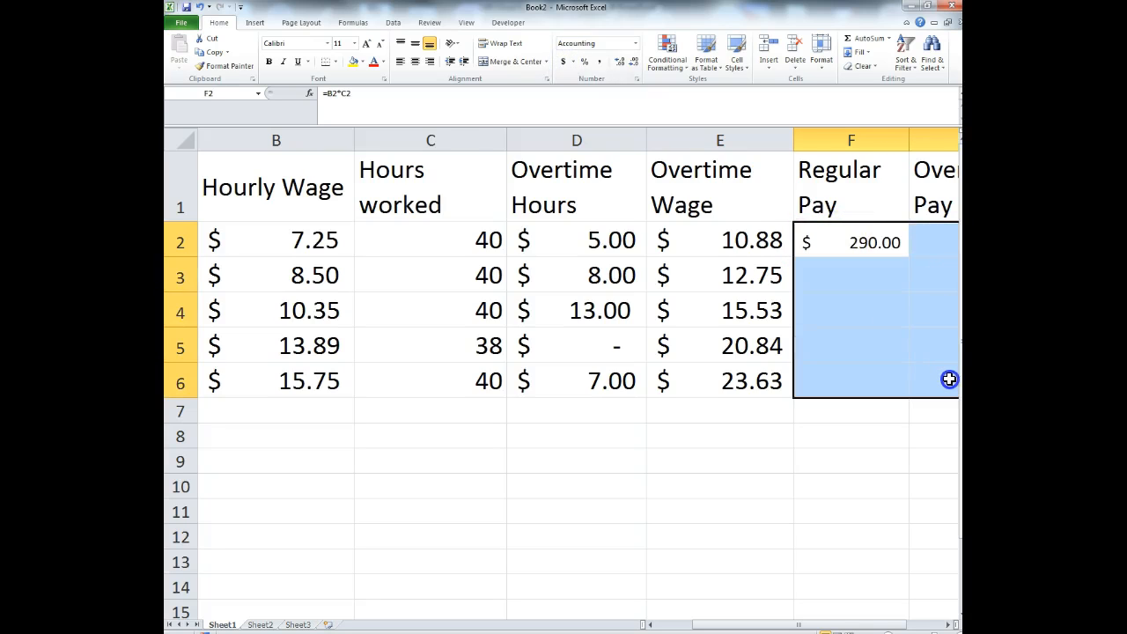
click(565, 63)
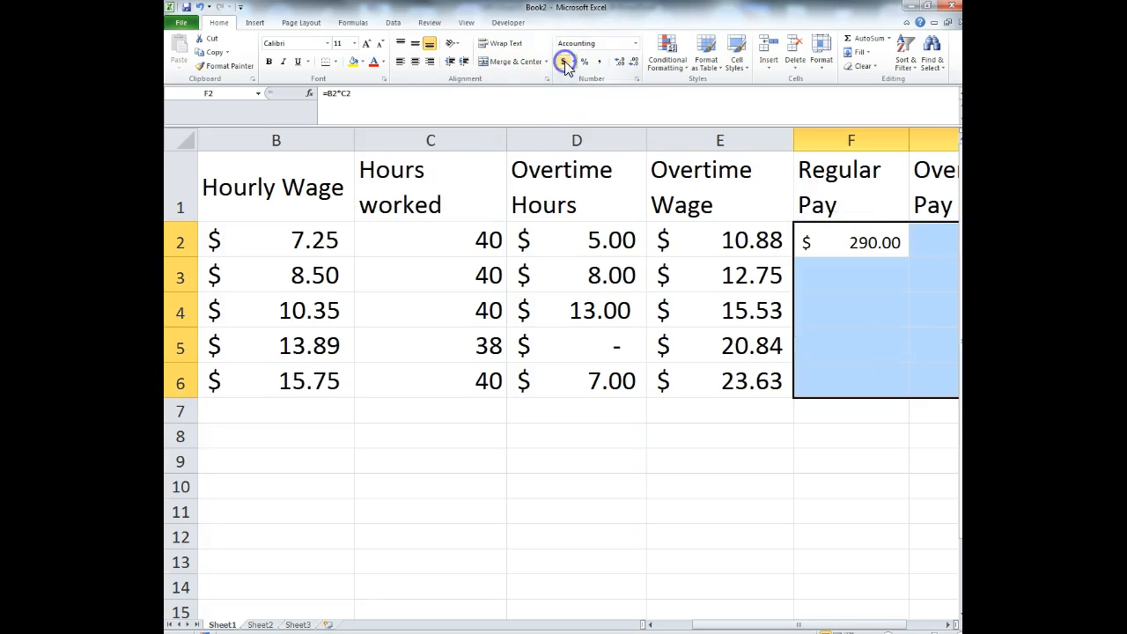
click(675, 485)
- Show the Overtime Hours D2:D6 as plain General numbers
drag(642, 242, 607, 383)
click(635, 43)
click(613, 74)
click(685, 554)
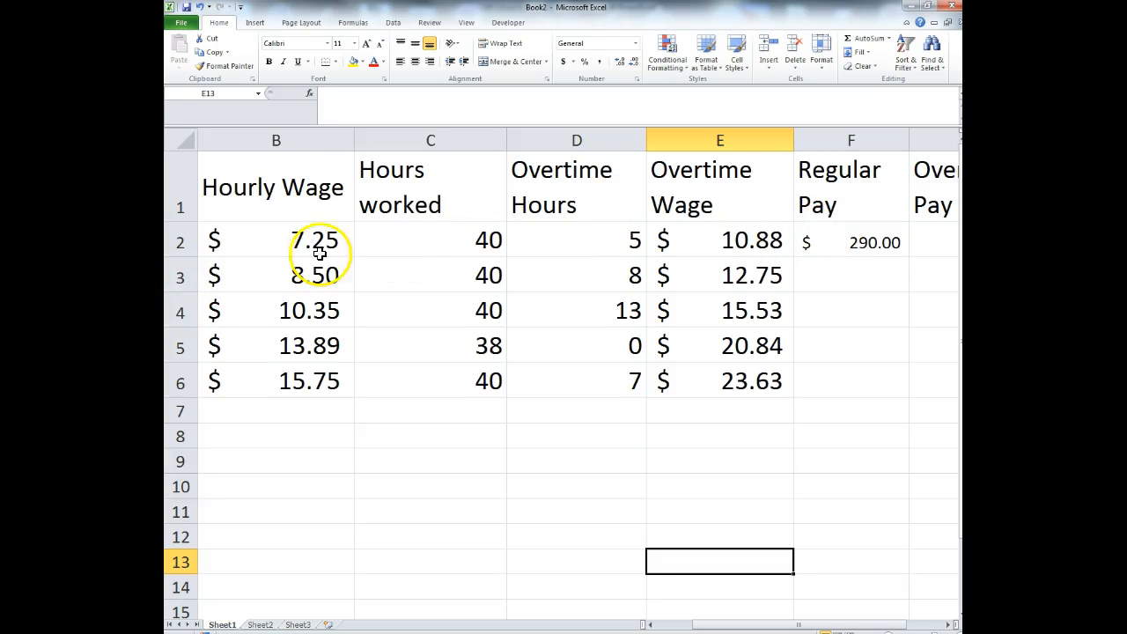
click(867, 243)
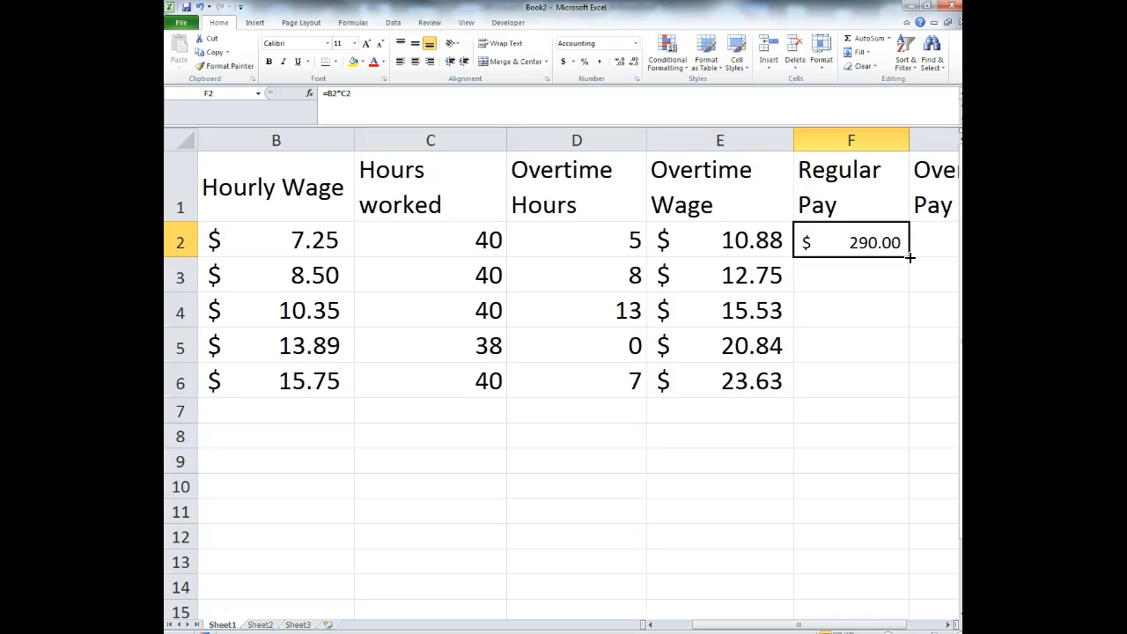
- Fill the Regular Pay formula down to F6 and paint E2:E6's formatting onto F2:H6
drag(910, 256, 894, 379)
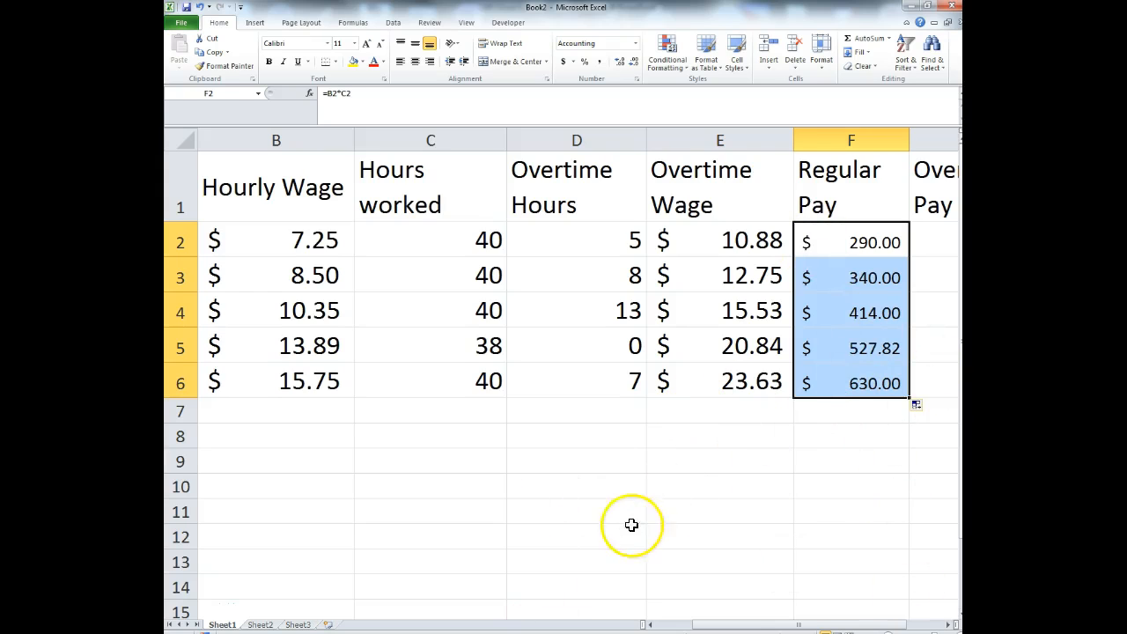
drag(757, 240, 761, 383)
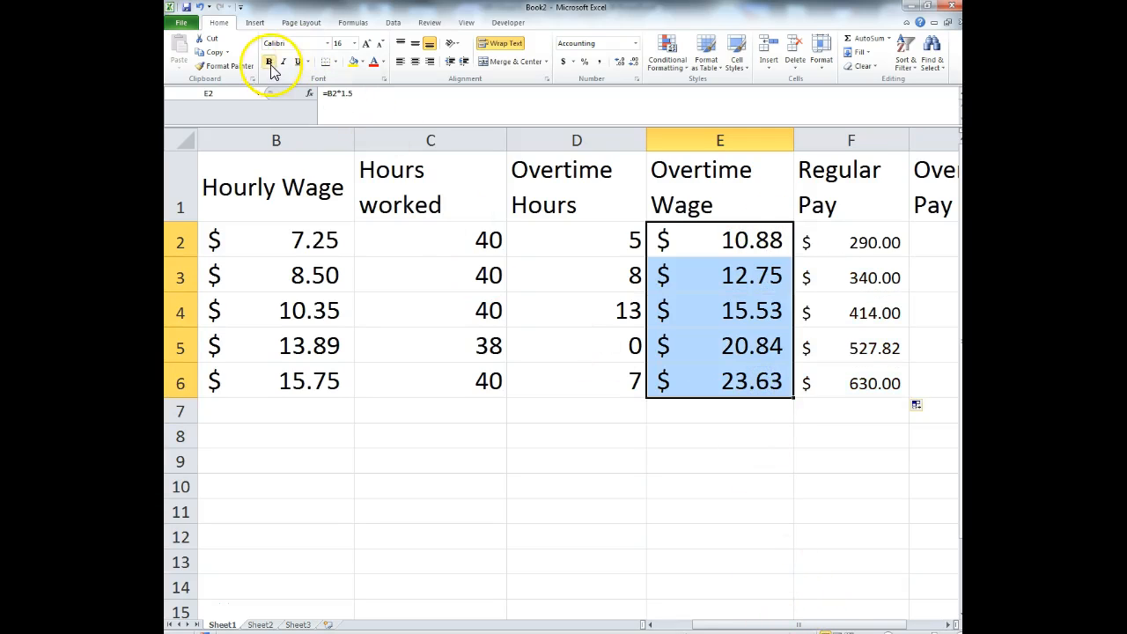
click(231, 67)
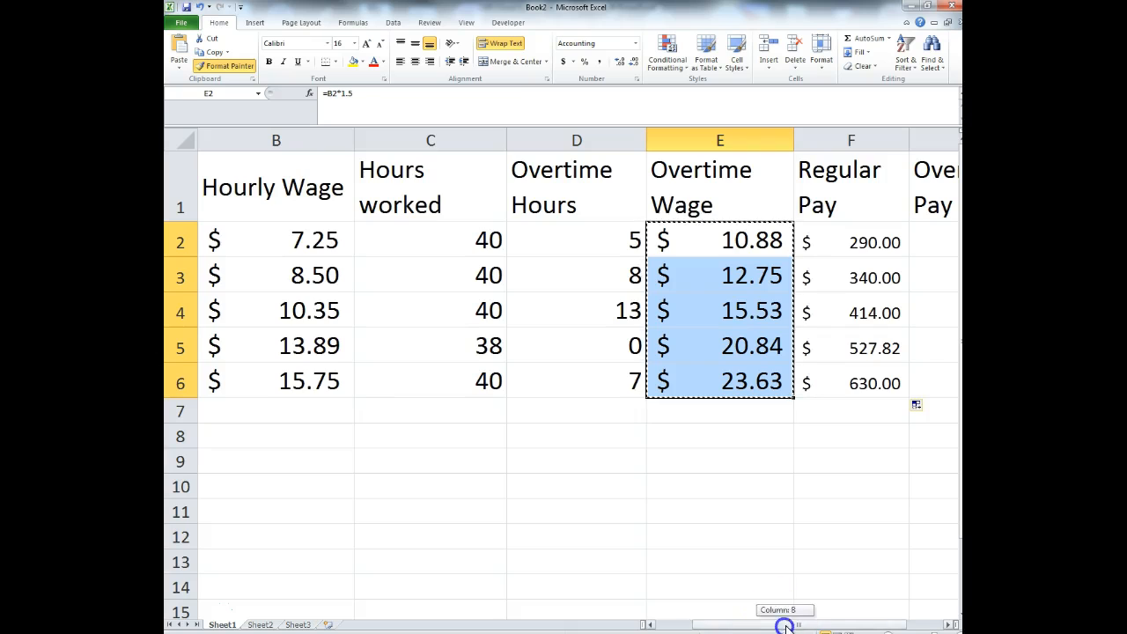
drag(789, 625, 921, 625)
mouse_move(738, 243)
mouse_down()
mouse_move(925, 297)
mouse_move(910, 382)
mouse_up()
click(724, 573)
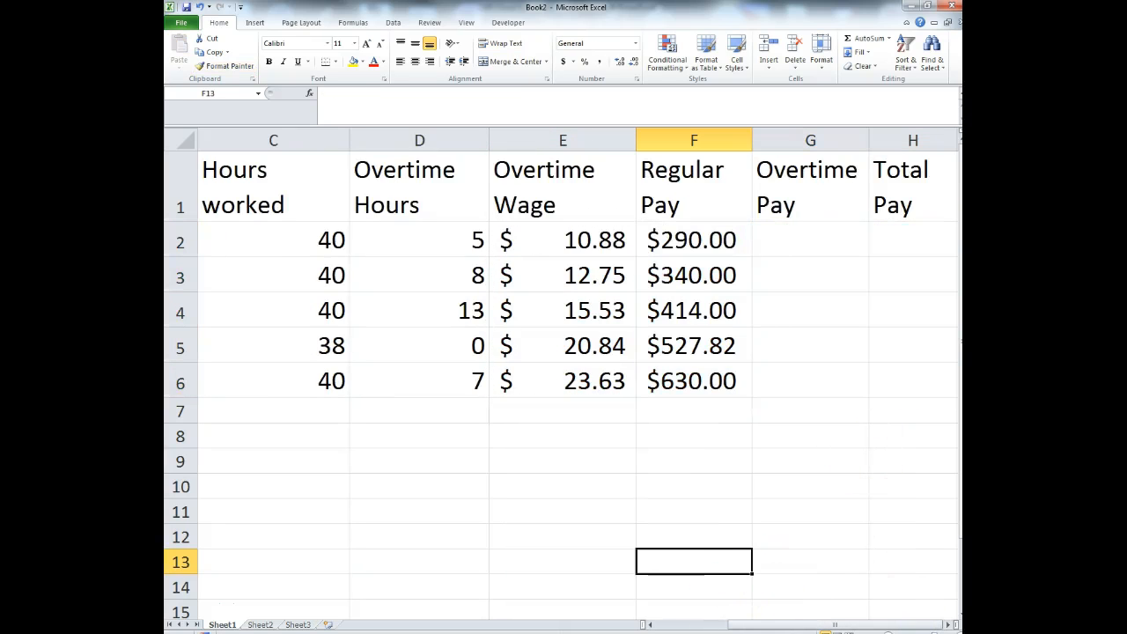
mouse_move(797, 625)
mouse_down()
mouse_move(773, 627)
mouse_move(798, 626)
mouse_up()
click(794, 241)
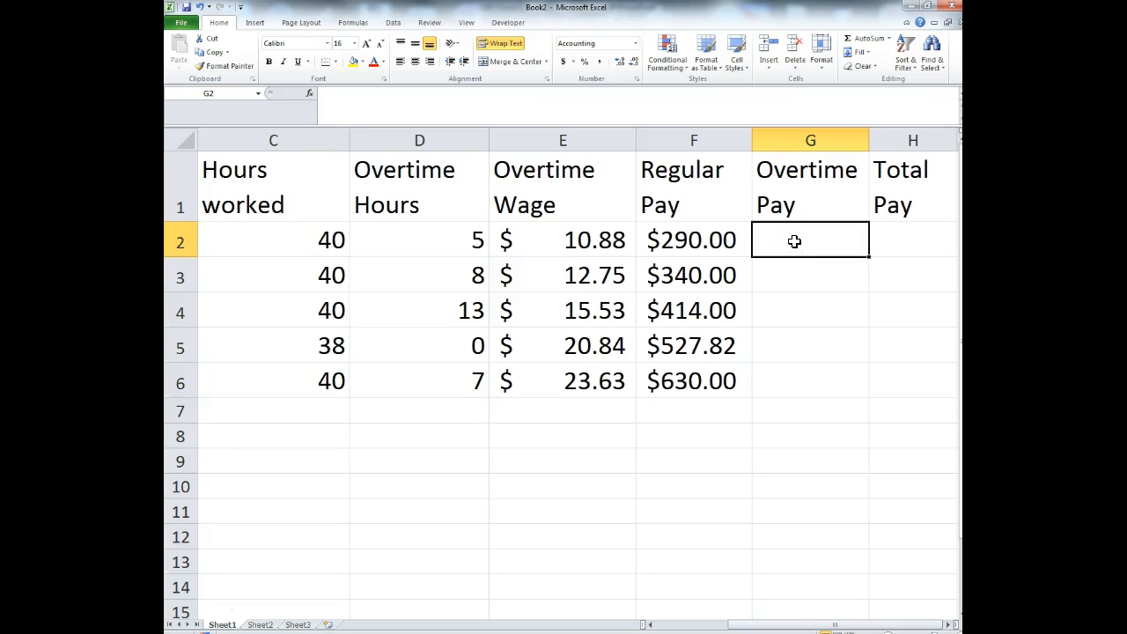
double_click(703, 249)
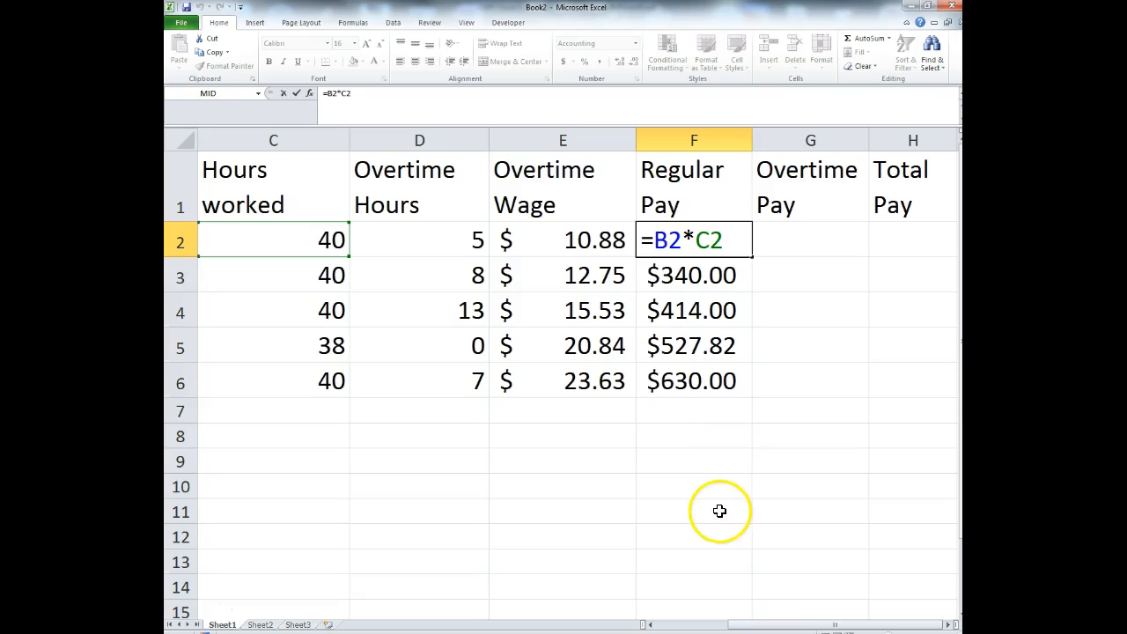
key(Escape)
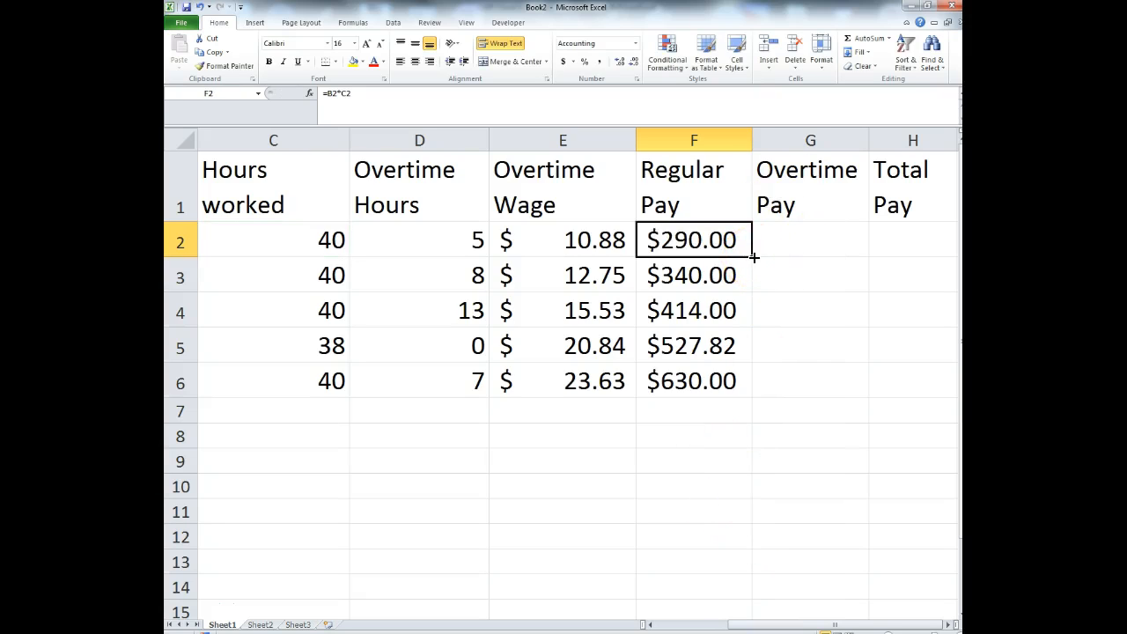
drag(782, 257, 841, 264)
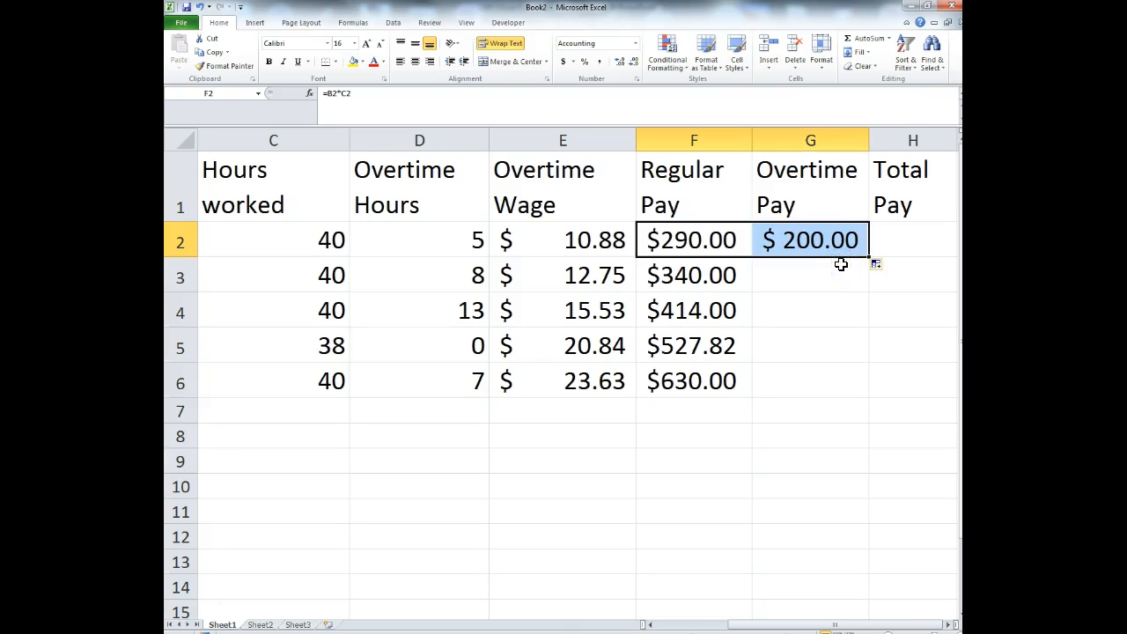
double_click(819, 238)
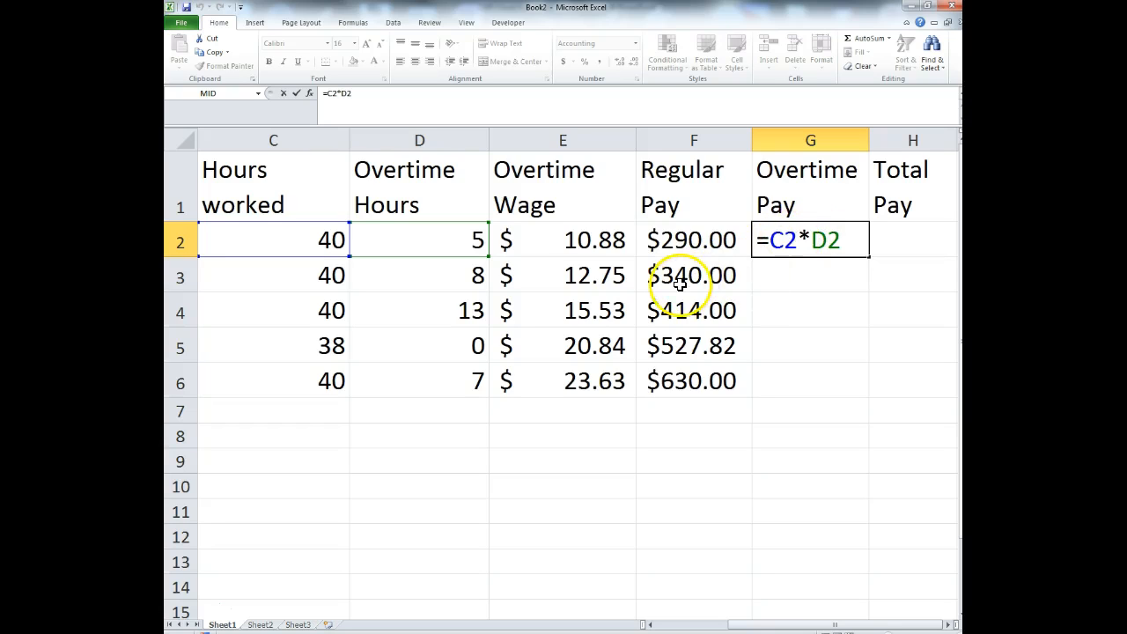
key(Escape)
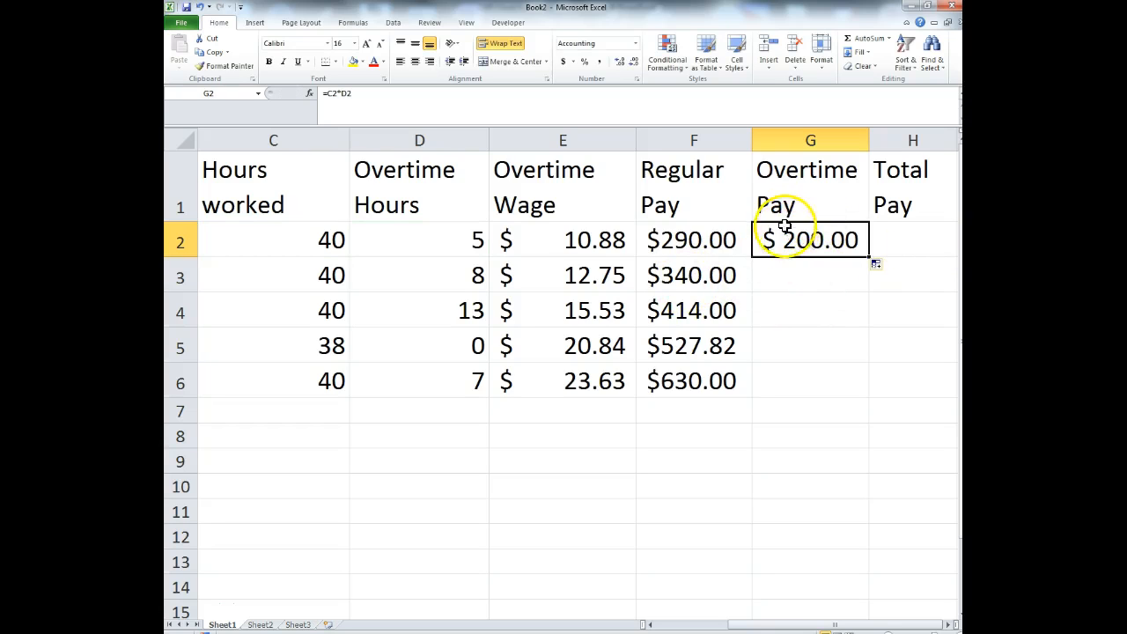
key(Delete)
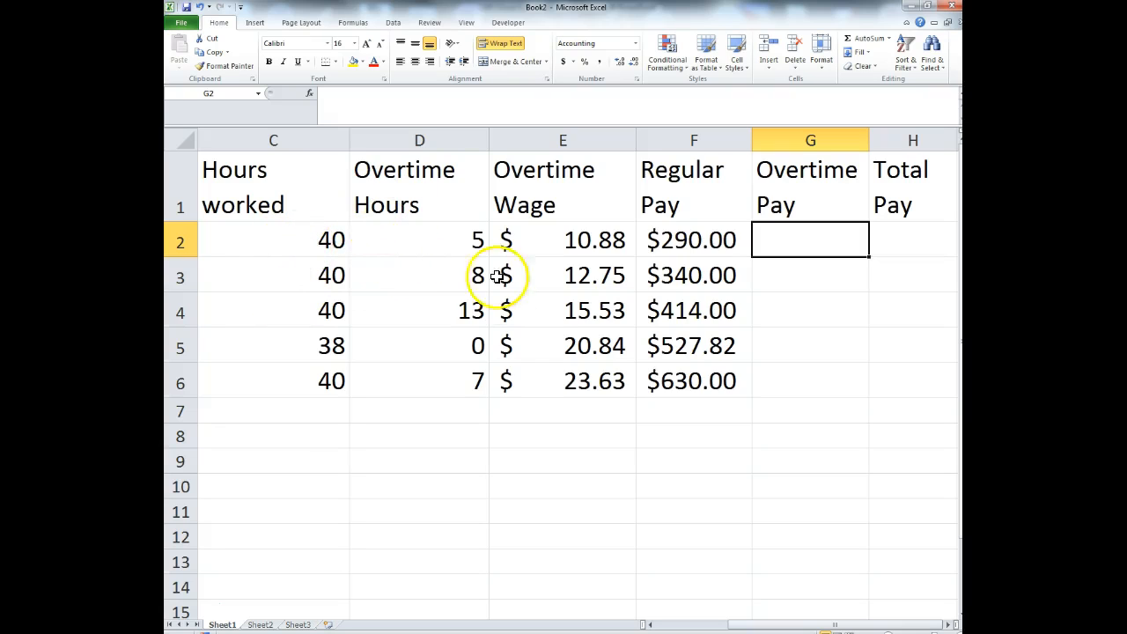
- Enter =D2*E2 in G2 and fill it down to G6 for all five employees
click(808, 252)
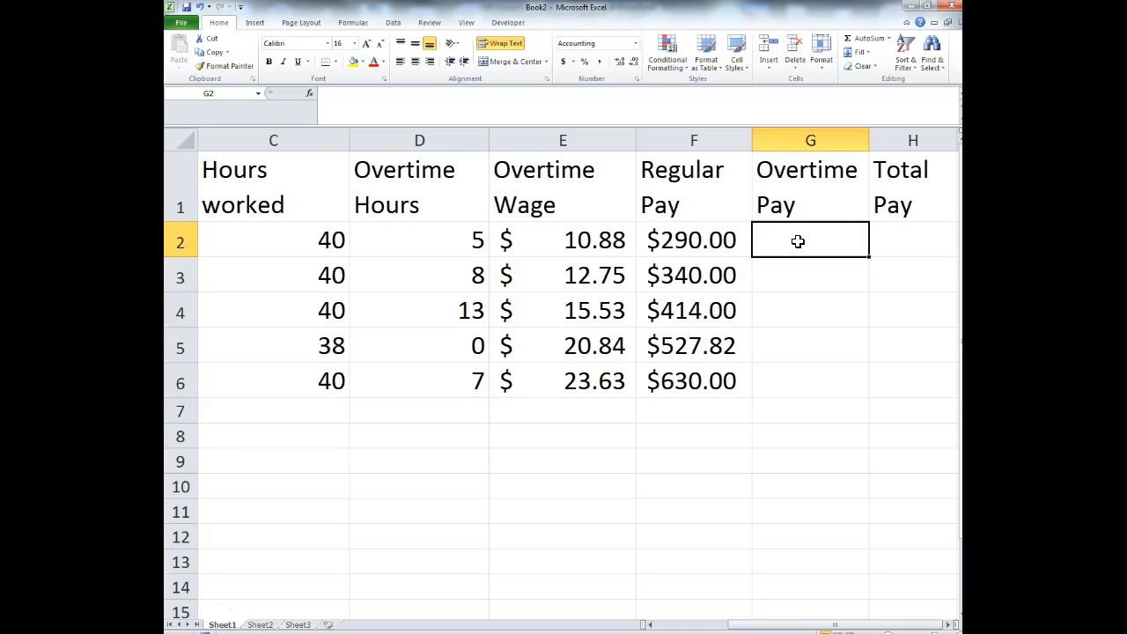
text(=)
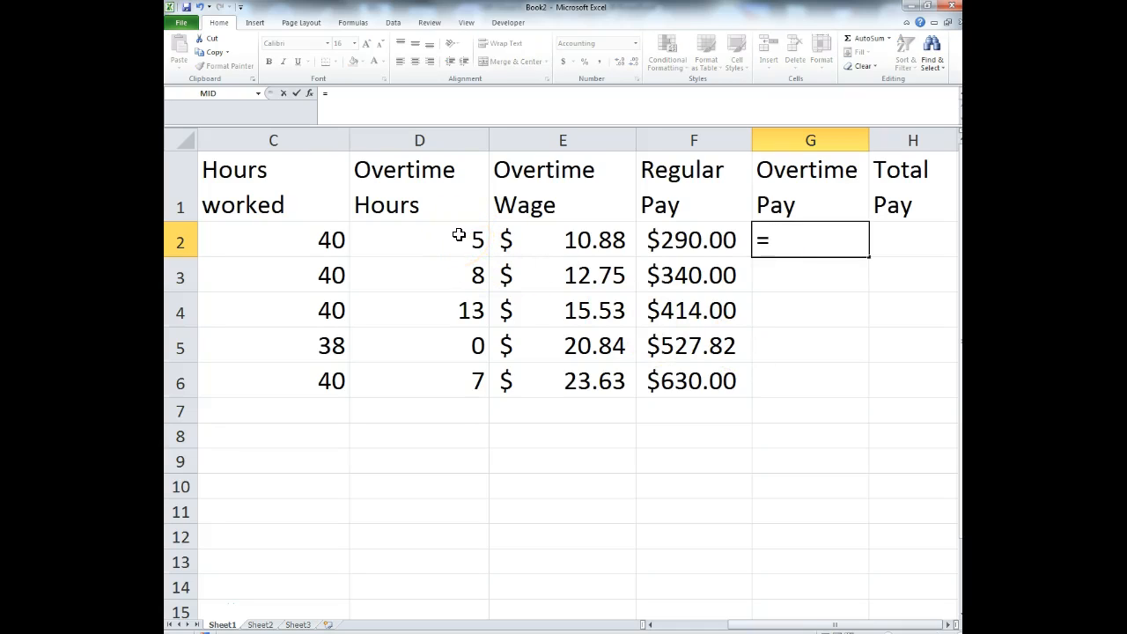
click(459, 234)
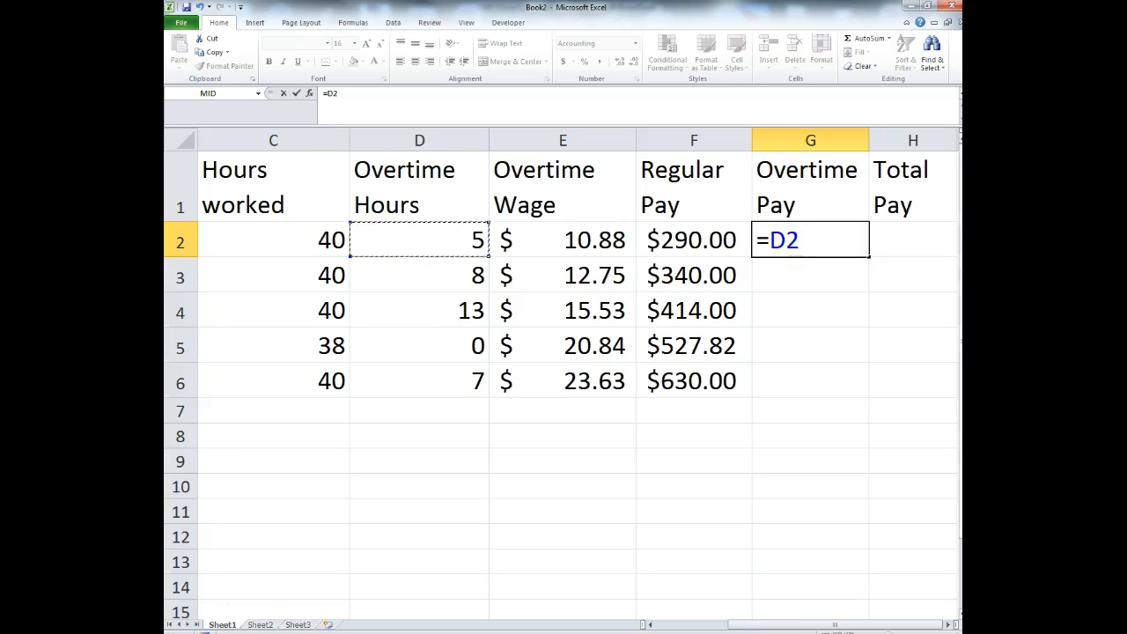
text(*)
click(619, 256)
key(Return)
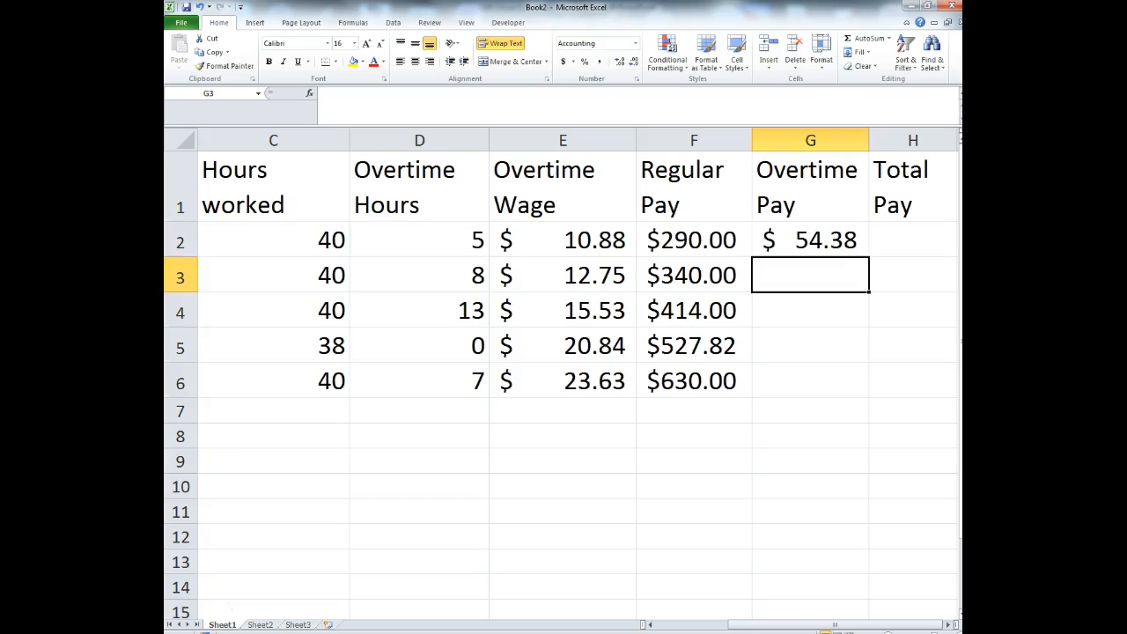
click(823, 245)
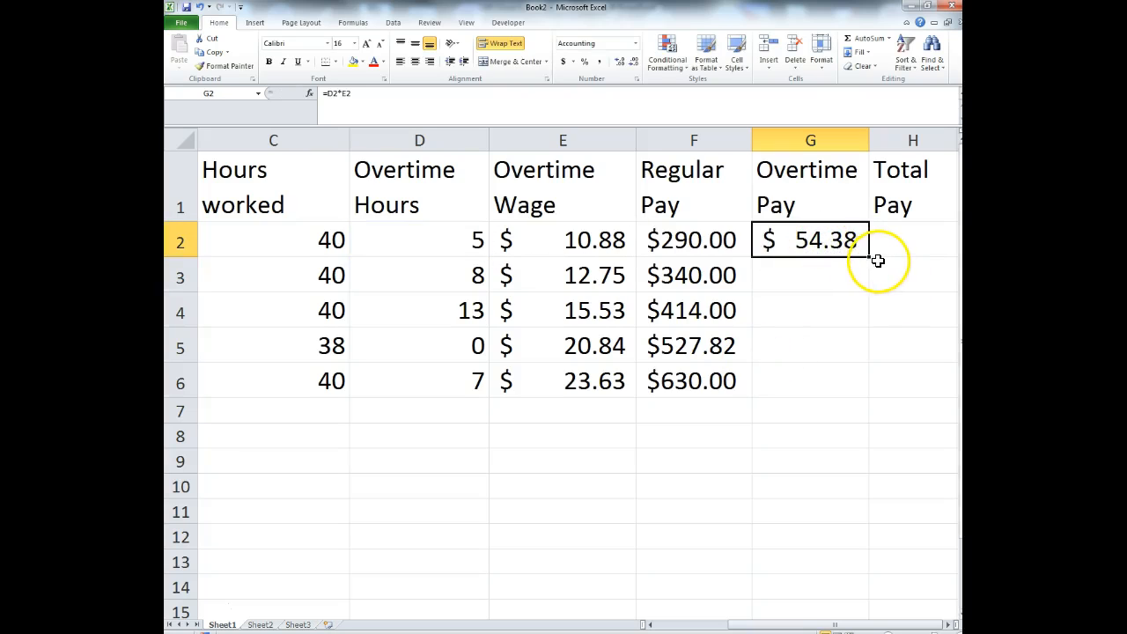
drag(868, 257, 838, 401)
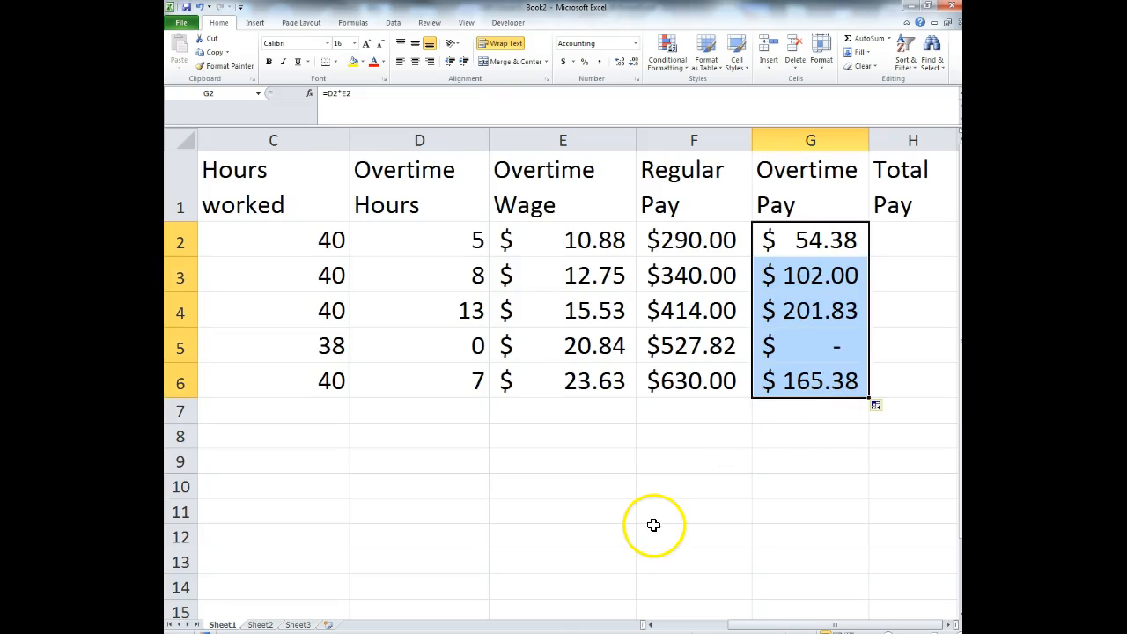
click(653, 525)
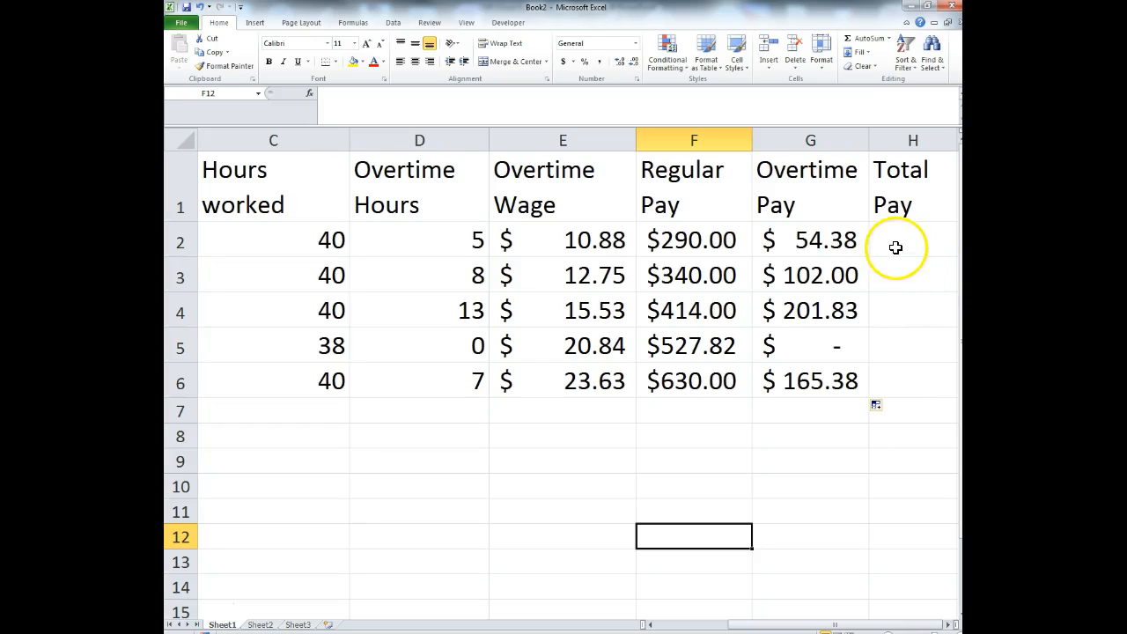
- Zoom out until the whole table from column A is visible, then select heading cell H1
click(894, 245)
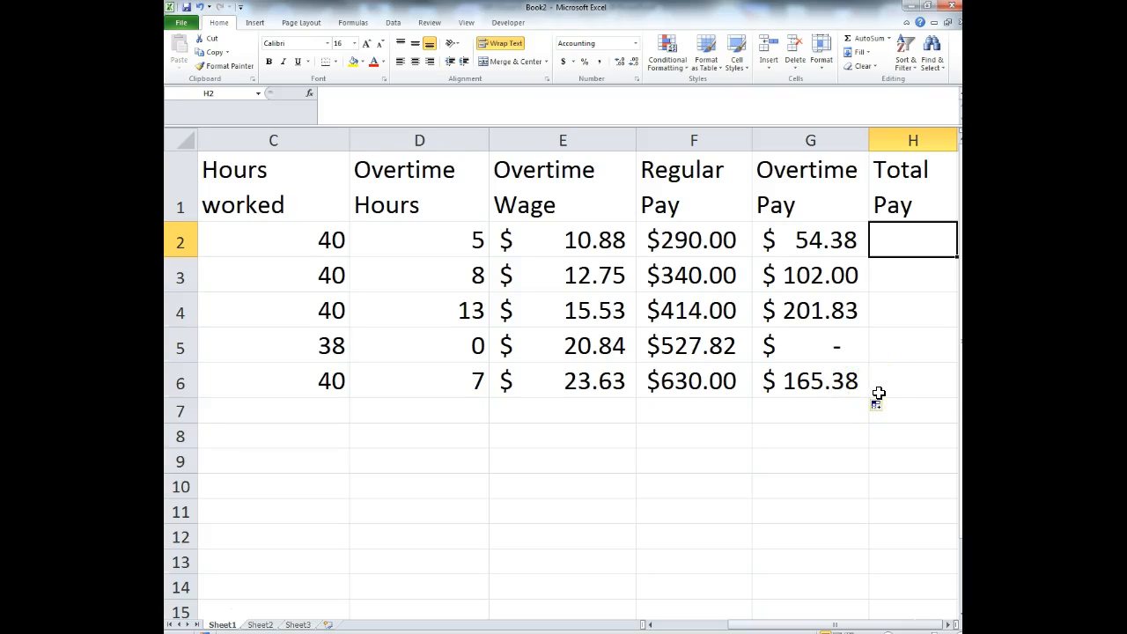
drag(746, 626, 893, 623)
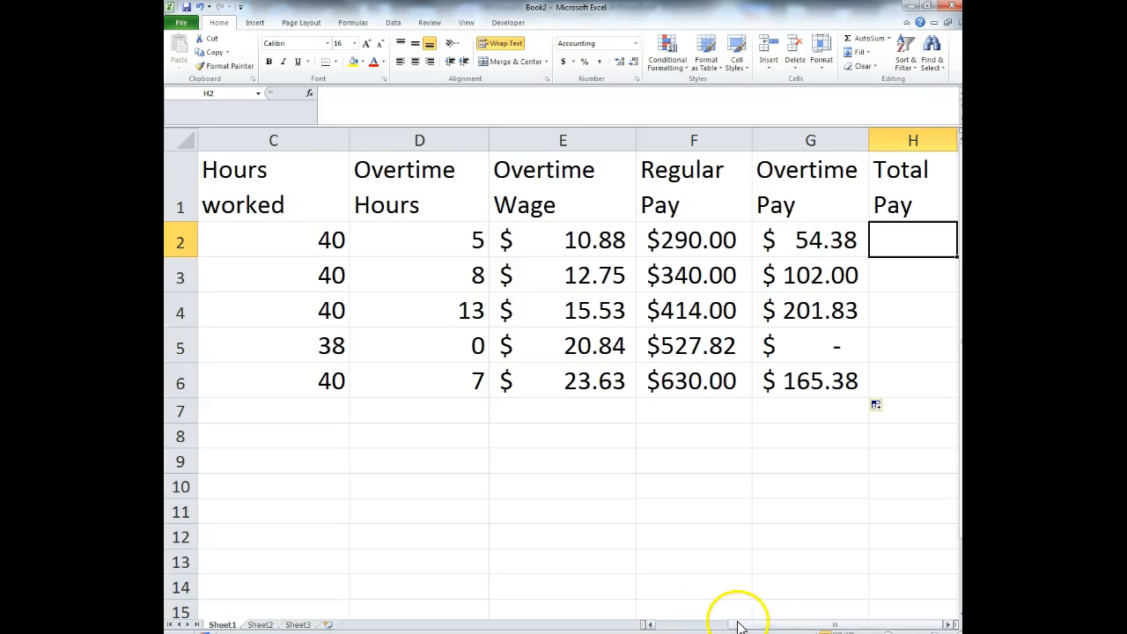
click(888, 632)
click(888, 632)
click(889, 632)
click(889, 632)
click(889, 632)
click(888, 632)
click(888, 633)
click(888, 632)
drag(838, 625, 898, 628)
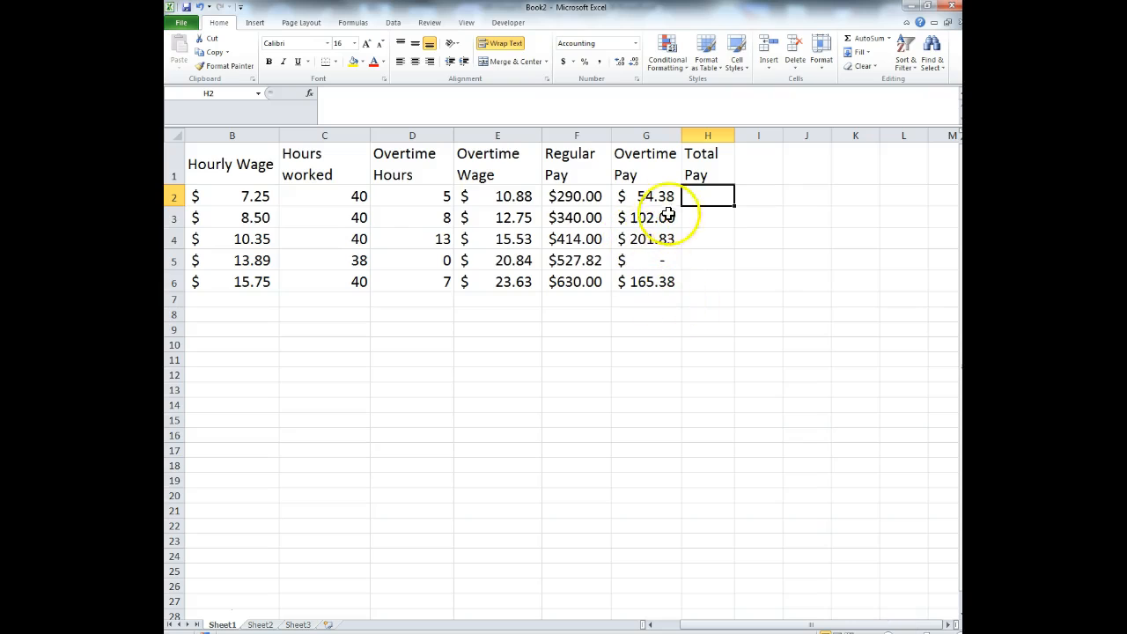
click(711, 166)
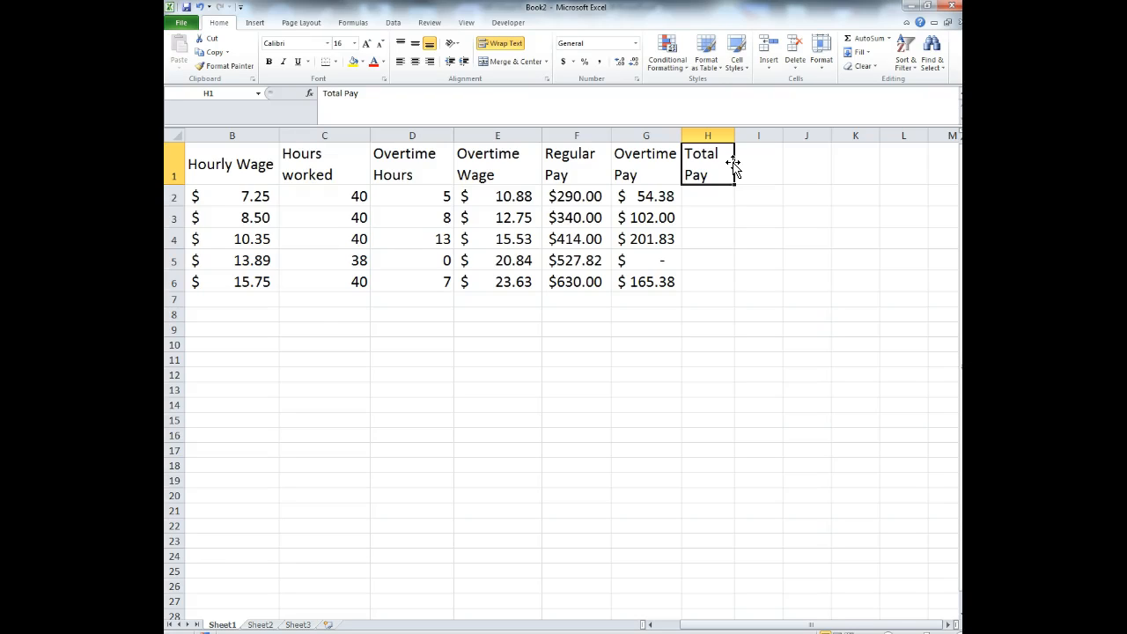
- Move Total Pay out of H1 and enter the Medicare Tax and Social Tax headings in H1:I1
drag(733, 169, 810, 159)
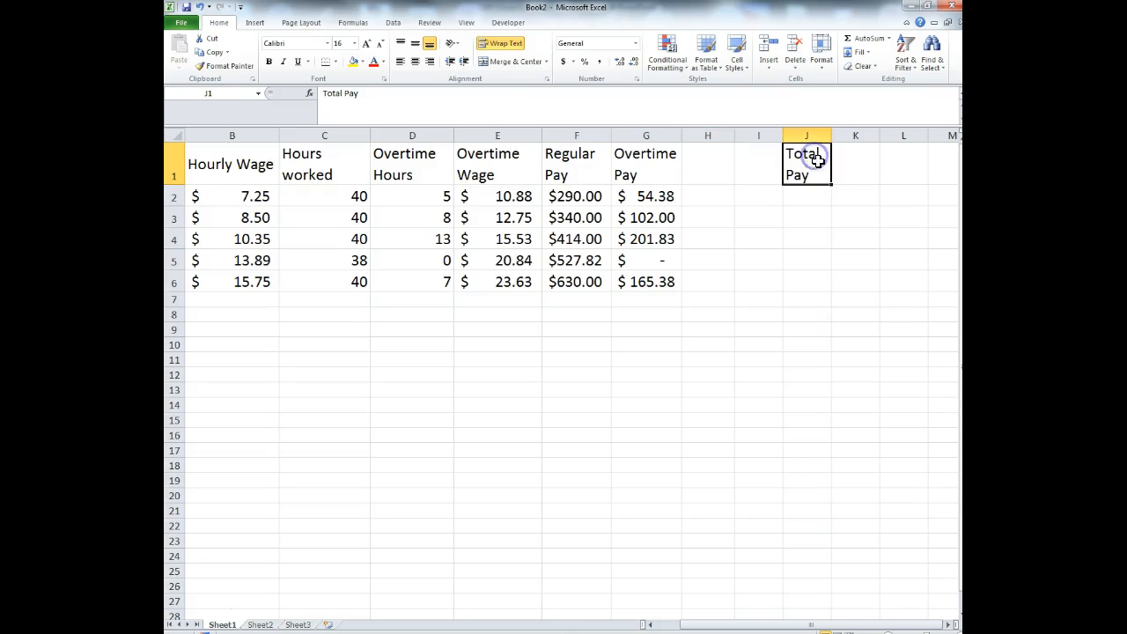
click(714, 153)
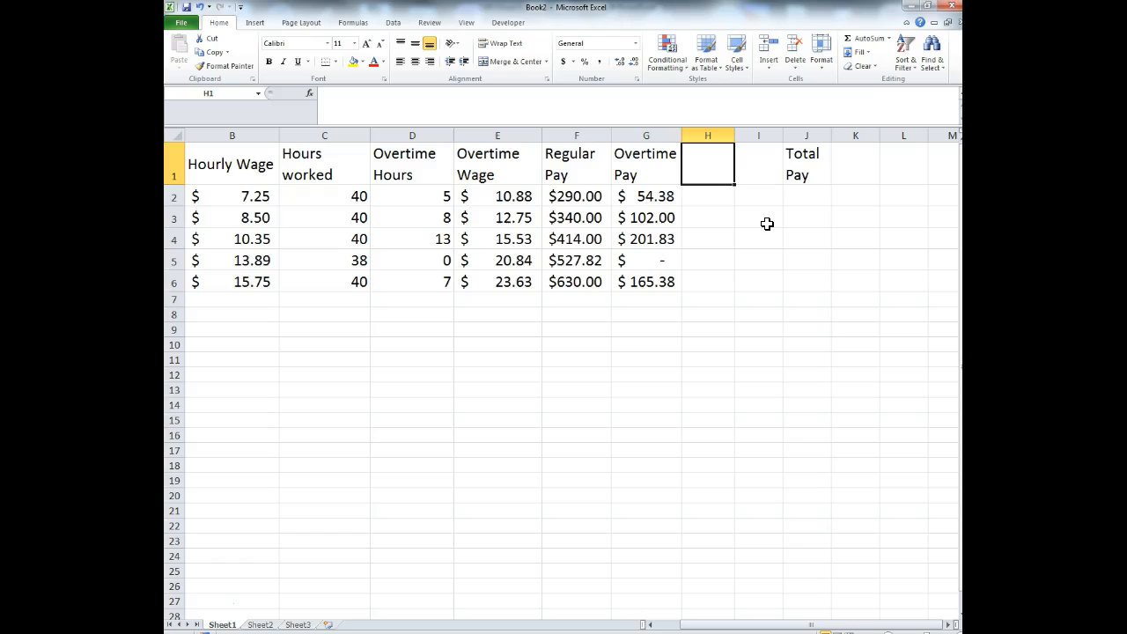
text(M)
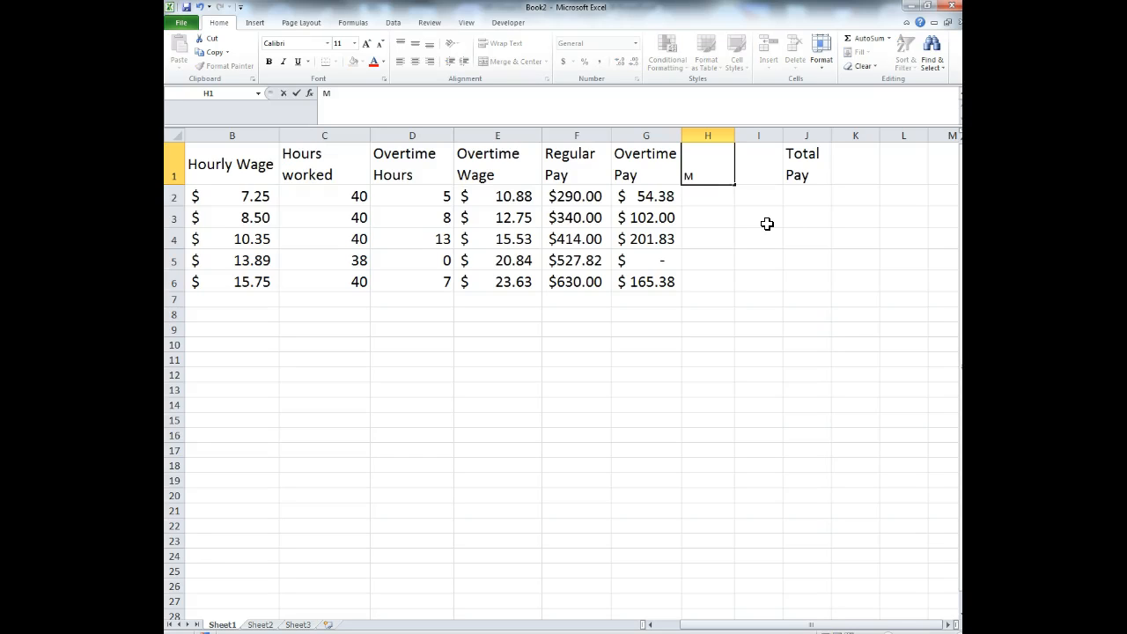
text(edicare Tax)
key(Tab)
text(Social Tax)
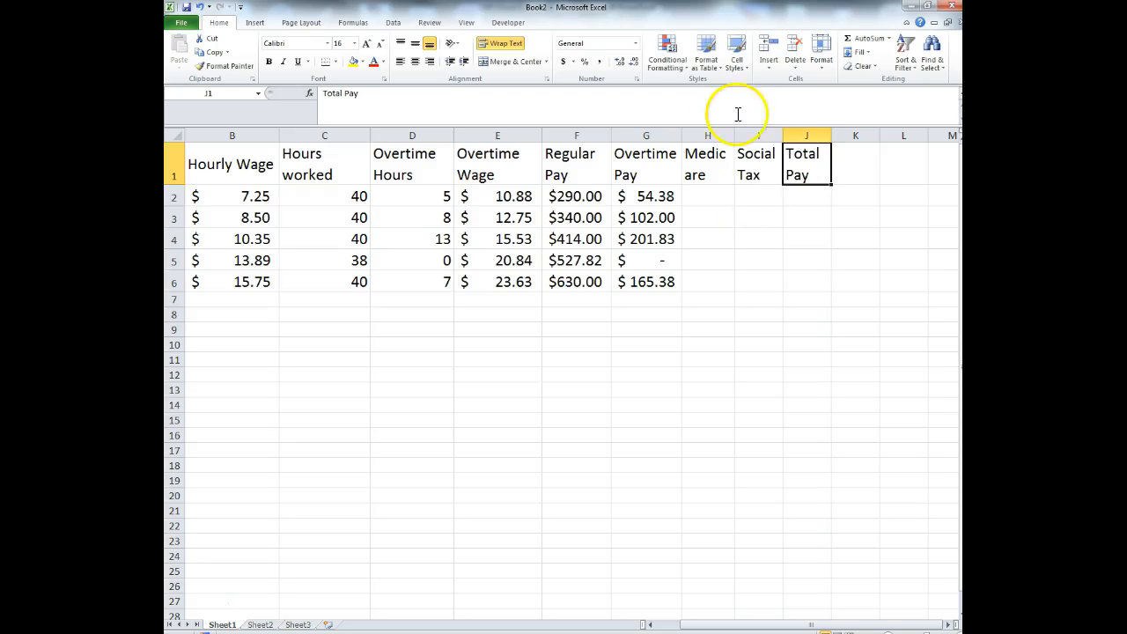
- Move Total Pay to K1, add Federal Income Tax in J1, and widen column H
drag(833, 160, 845, 166)
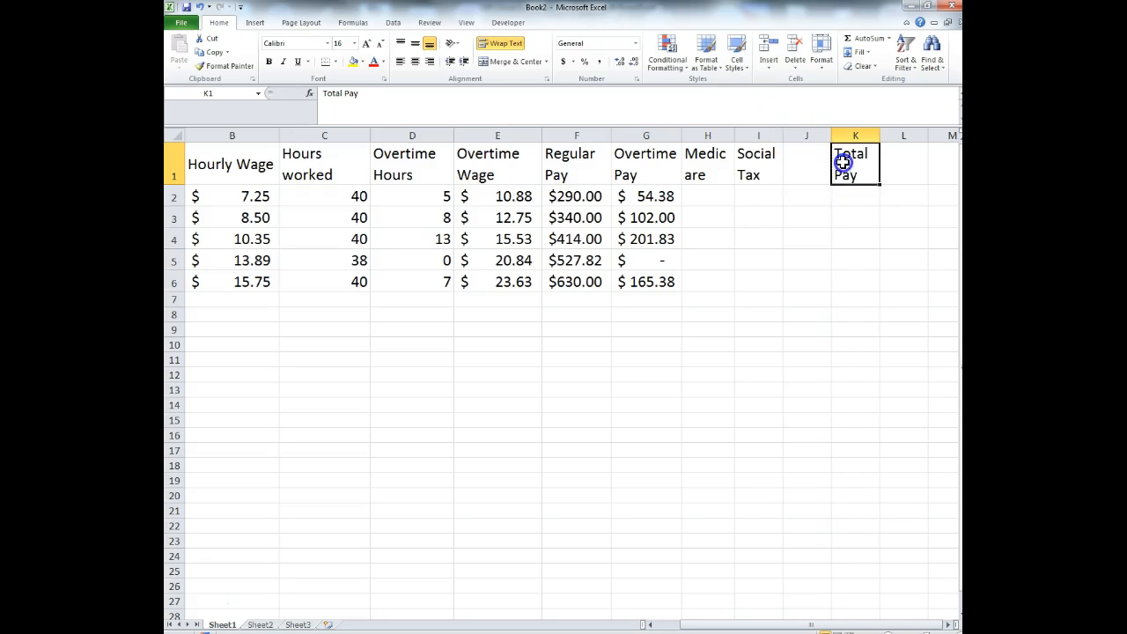
click(810, 164)
text(Federal)
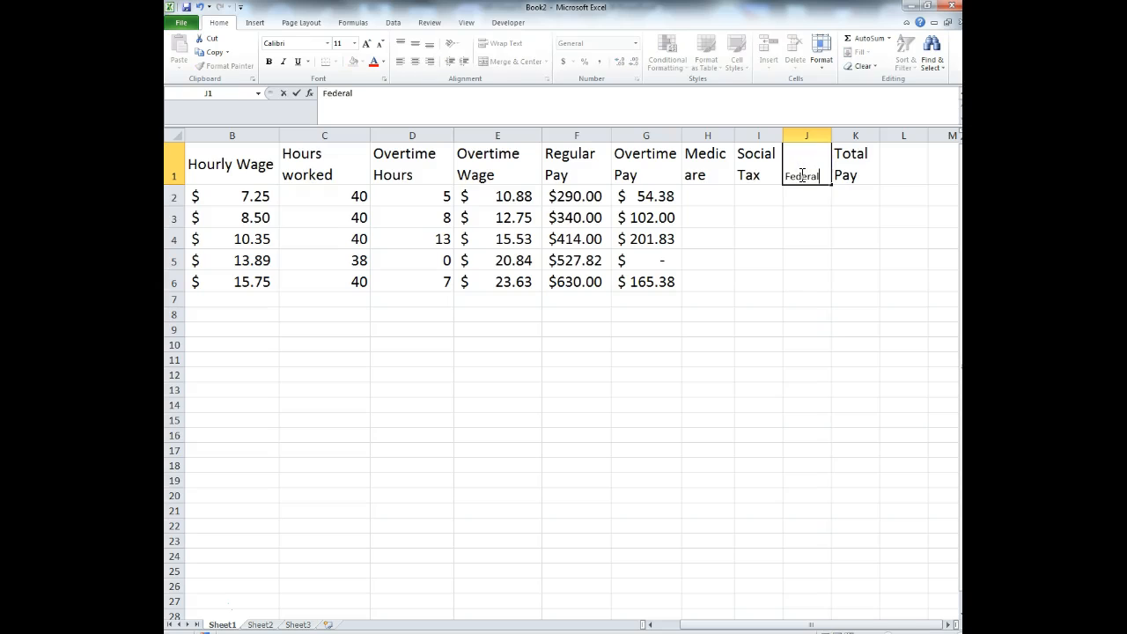
text( Income Tax)
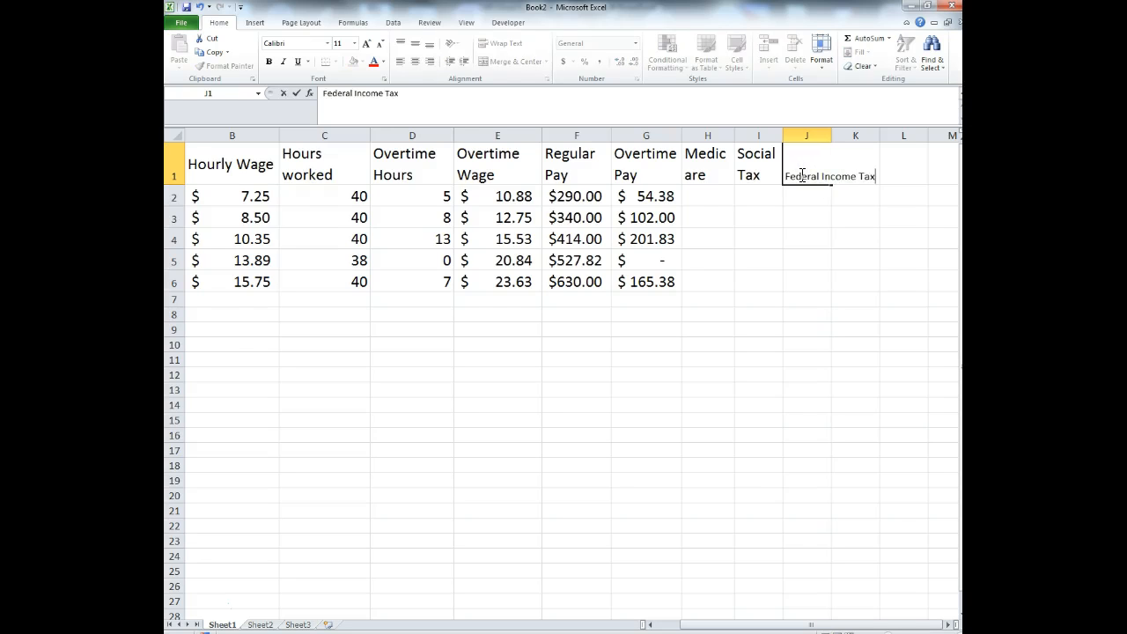
key(Return)
drag(734, 136, 877, 139)
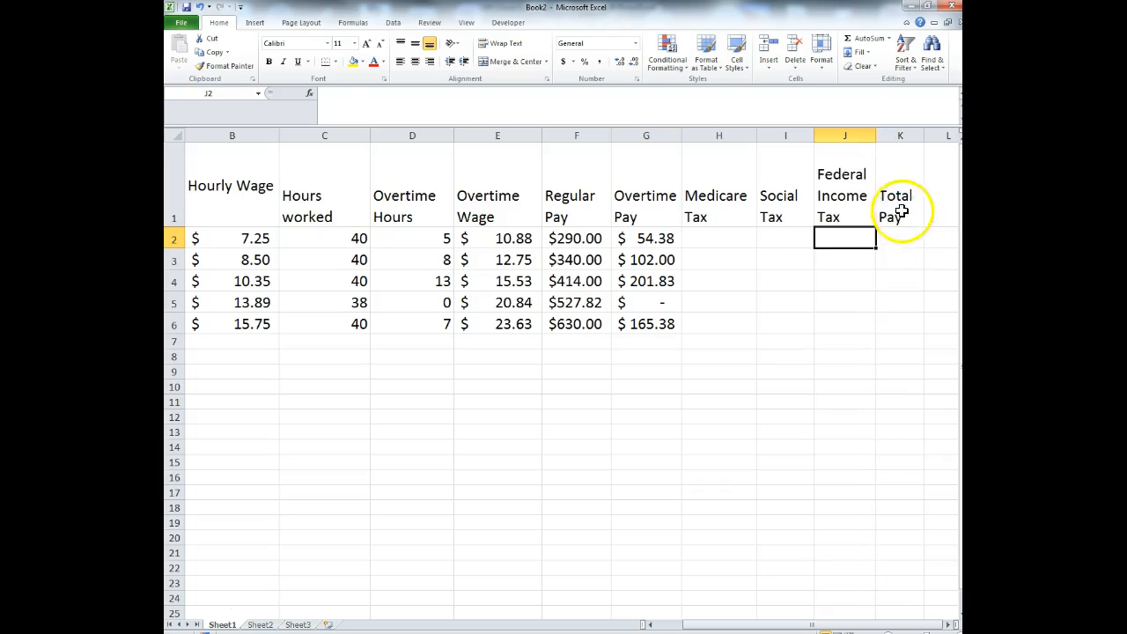
click(895, 214)
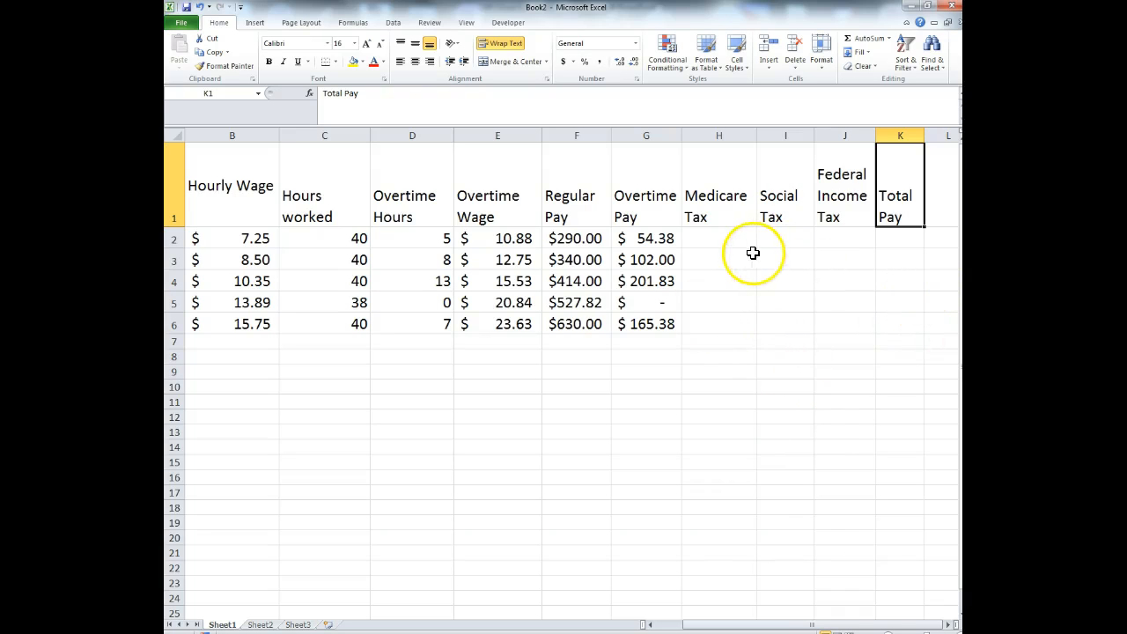
click(723, 239)
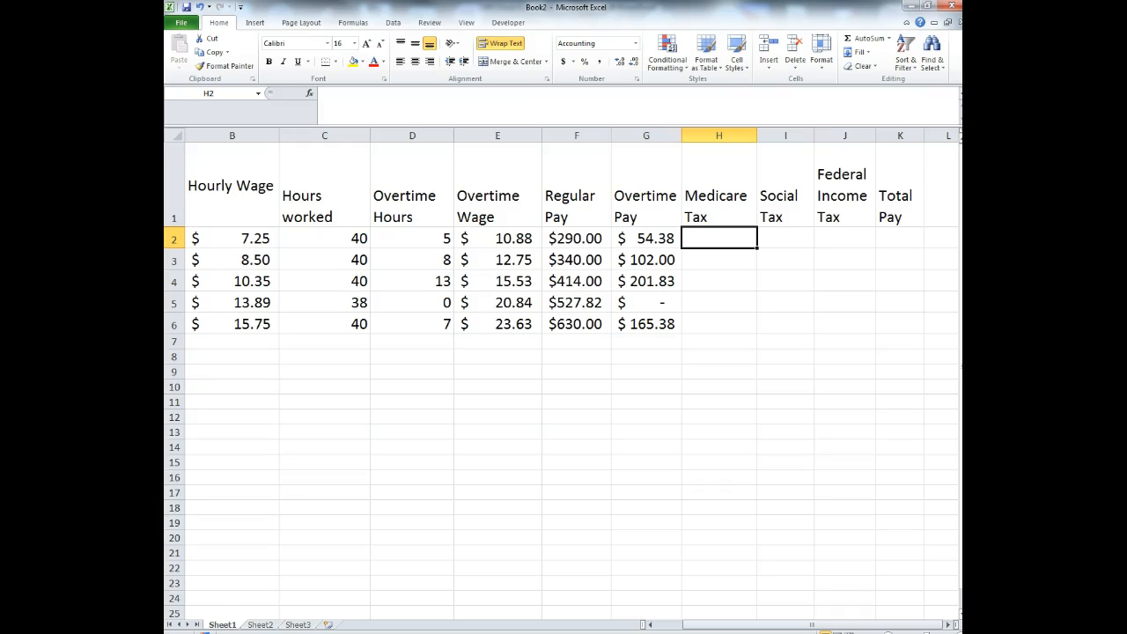
- Enter Medicare Tax amounts 10, 12, 15, 18 and 23 in H2:H6
text(10)
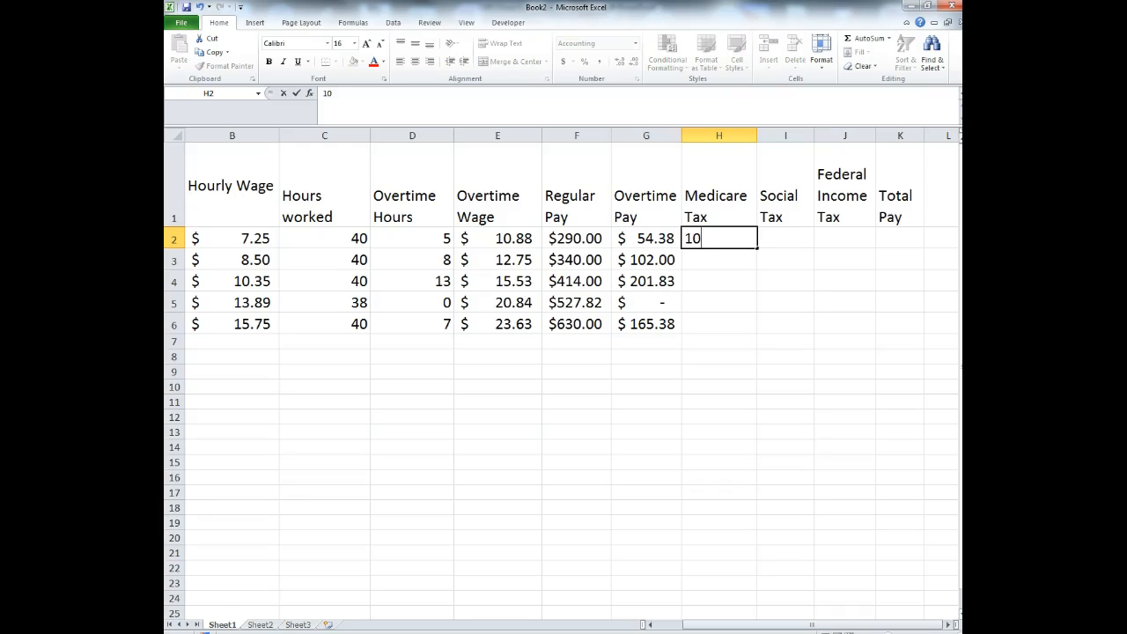
key(Return)
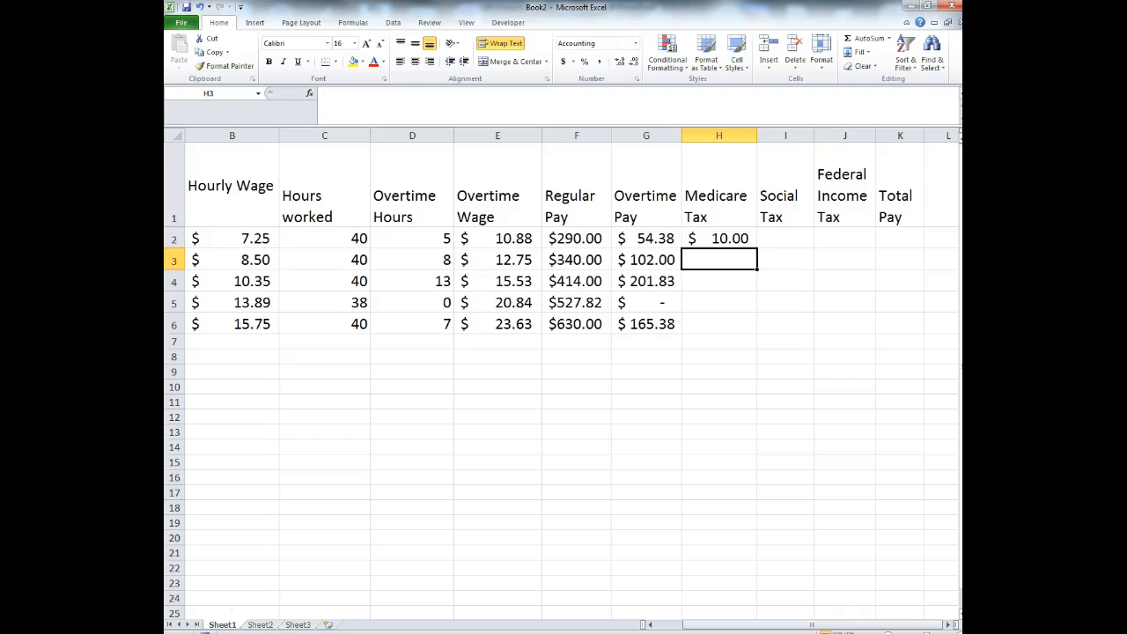
text(12)
key(Return)
text(15)
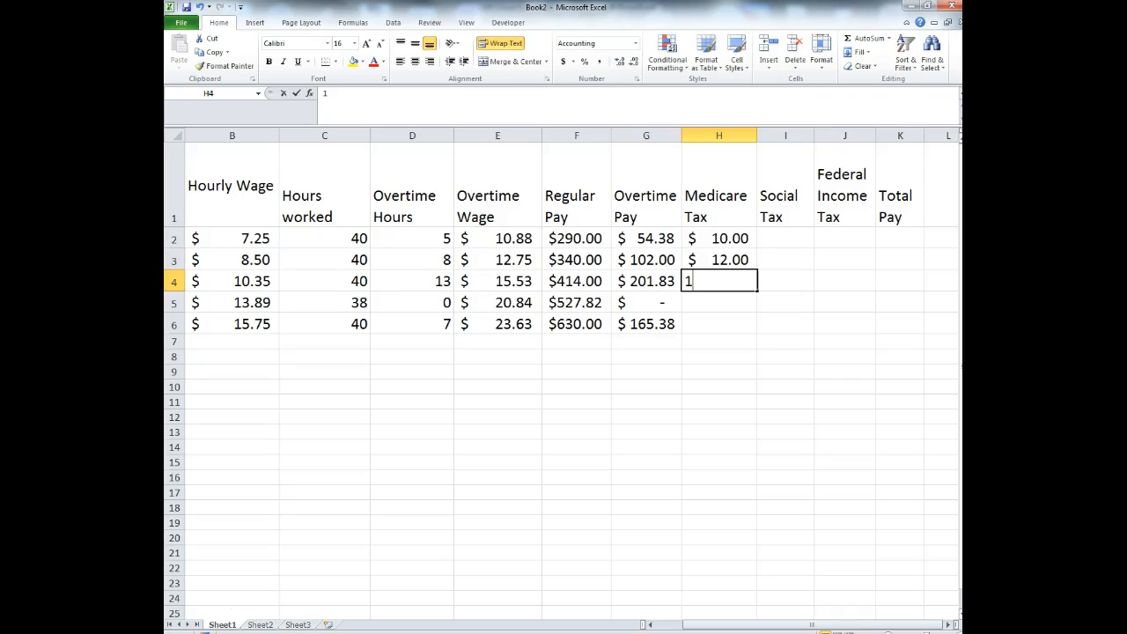
key(Return)
text(18)
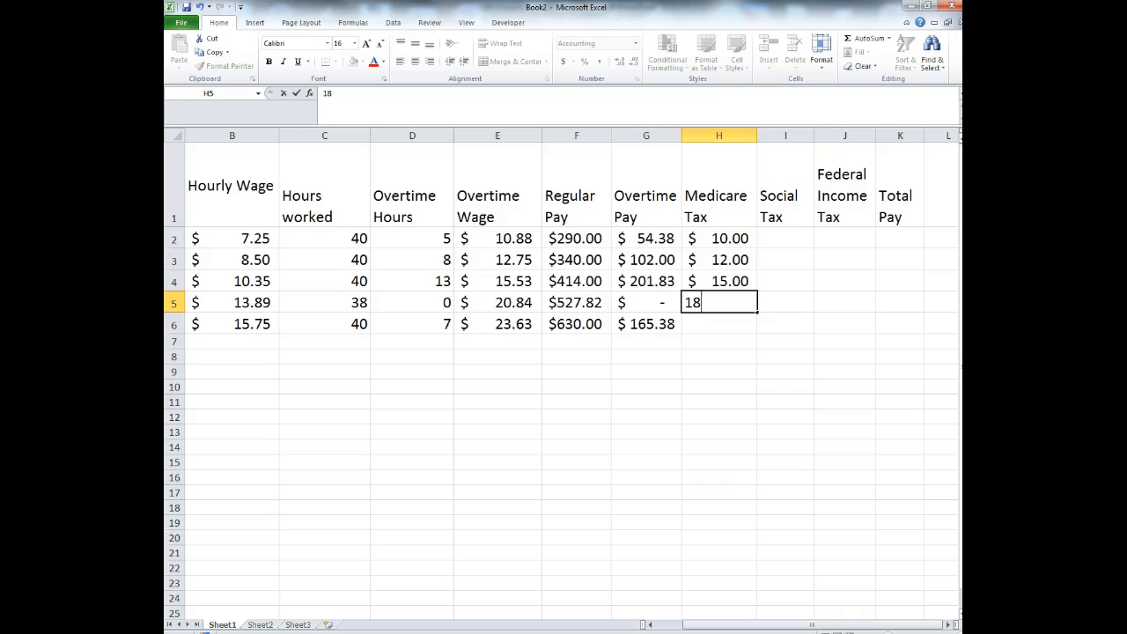
key(Return)
text(23)
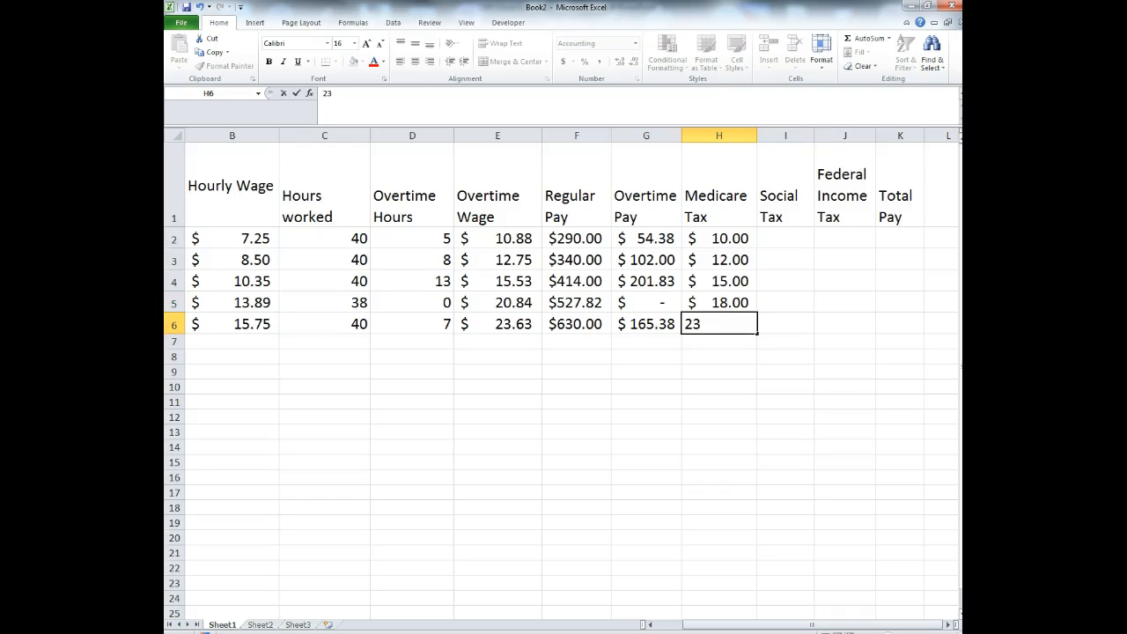
key(Return)
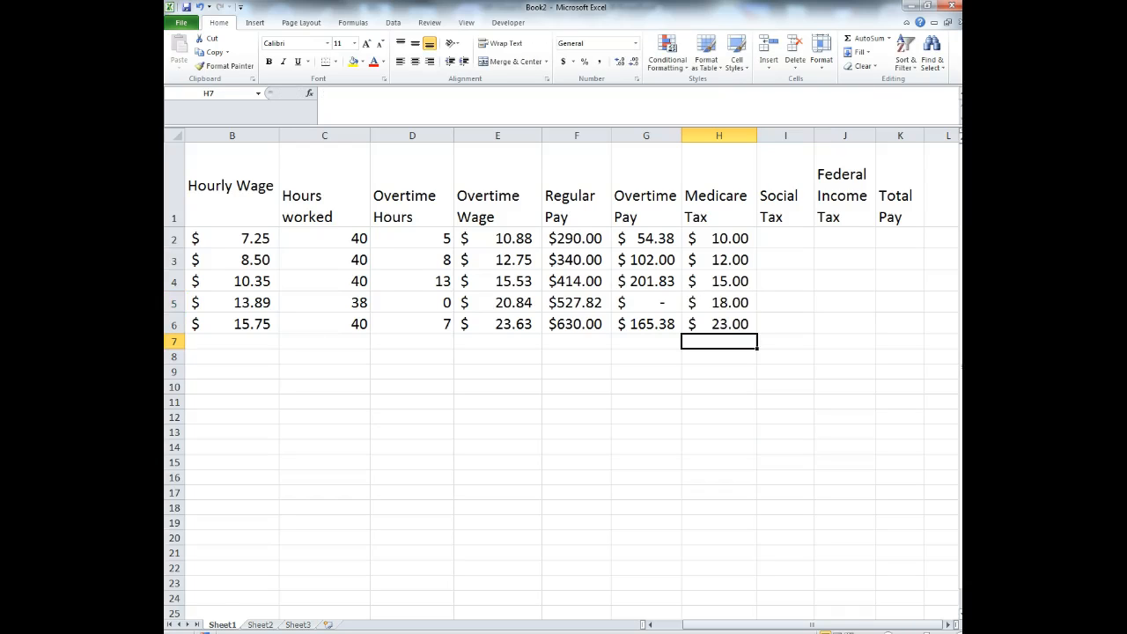
- Enter Social Tax amounts 25, 24, 29, 28 and 30 in I2:I6
key(Right)
key(Up)
key(Up)
key(Up)
key(Up)
key(Up)
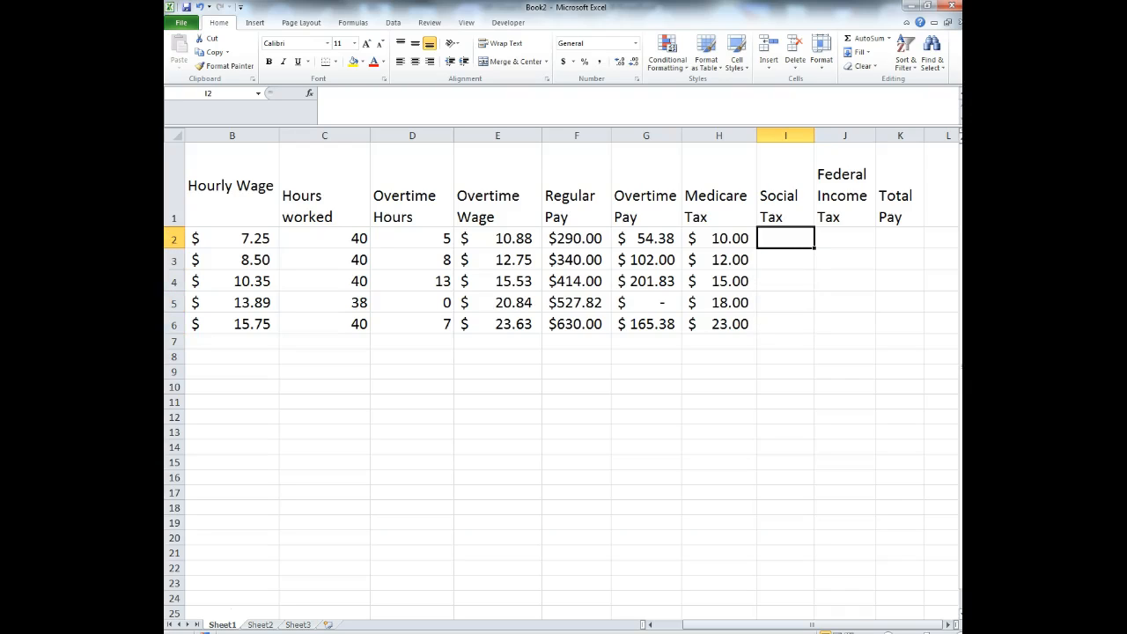
text(25)
key(Return)
text(24)
key(Return)
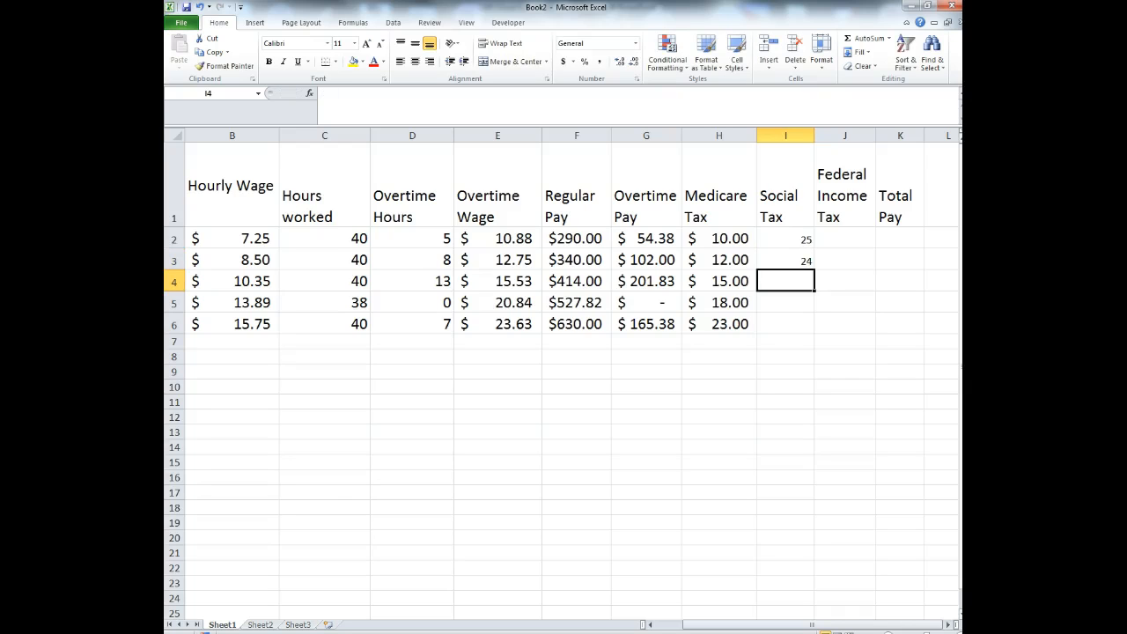
text(29)
key(Return)
text(28)
key(Return)
text(30)
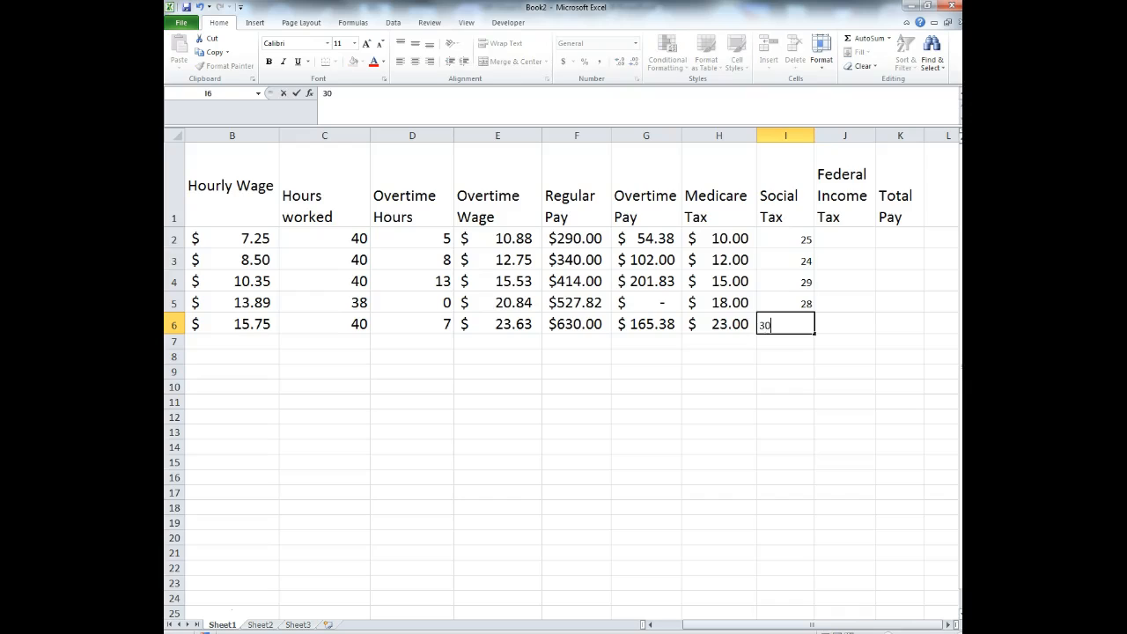
key(Return)
- Enter Federal Income Tax amounts 109, 112, 115, 113 and 120 in J2:J6
key(Right)
key(Up)
key(Up)
key(Up)
key(Up)
key(Up)
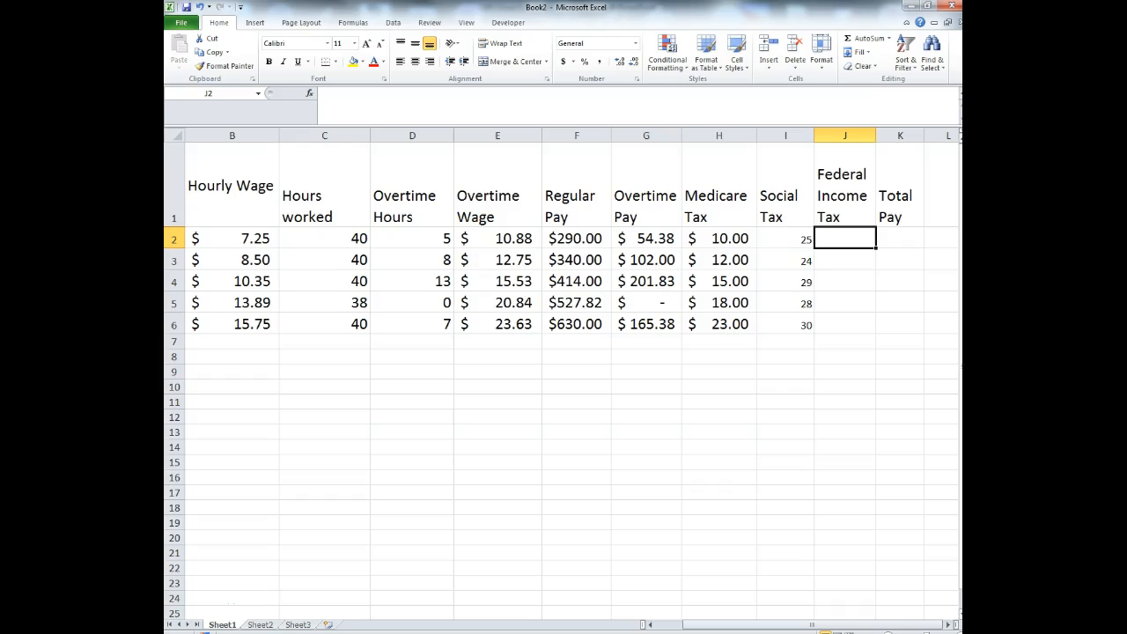
text(109)
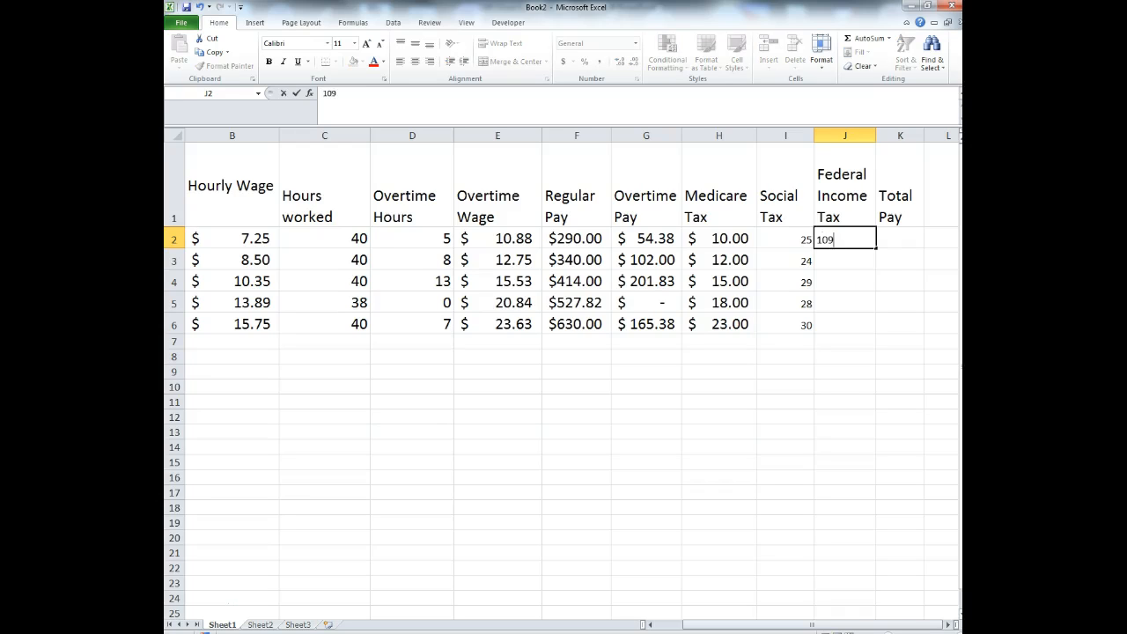
key(Return)
text(112)
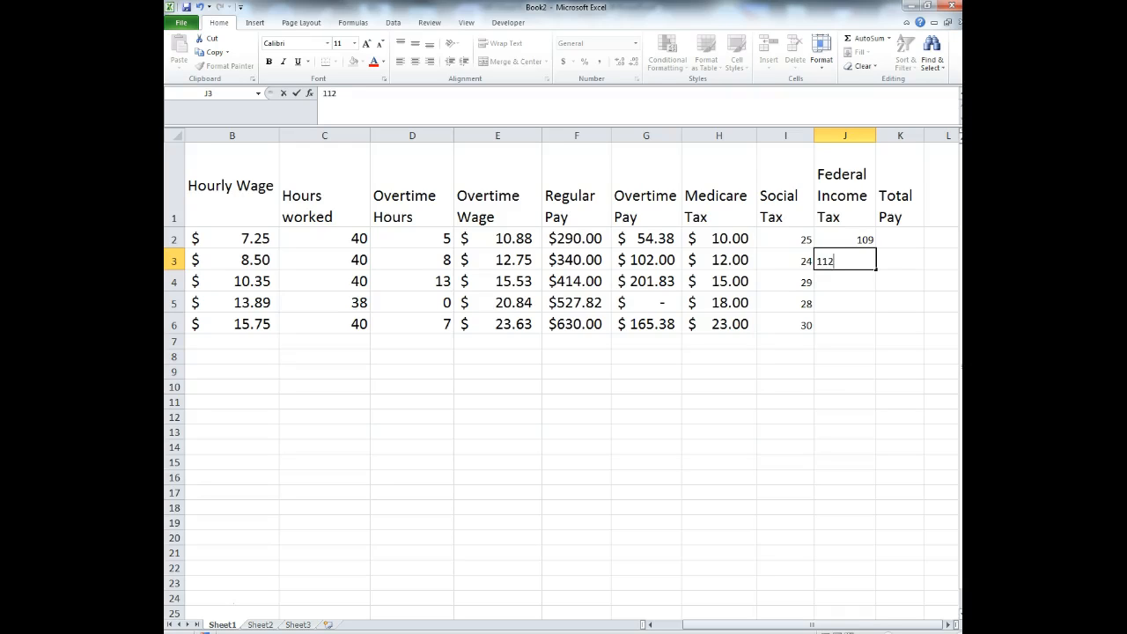
key(Return)
text(115)
key(Return)
text(1)
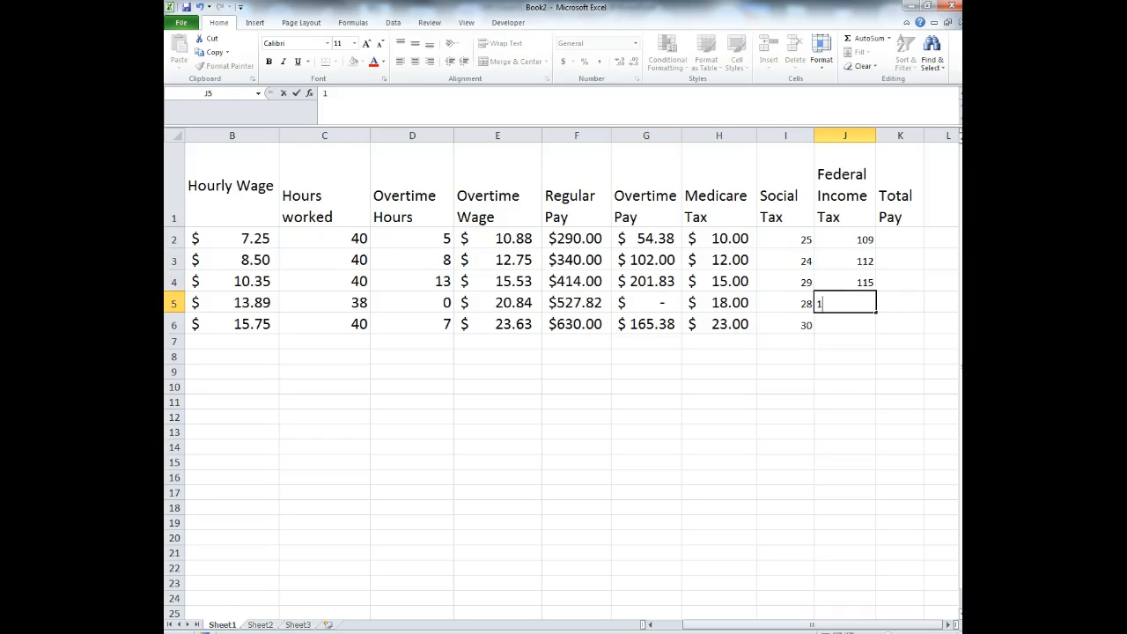
text(13)
key(Return)
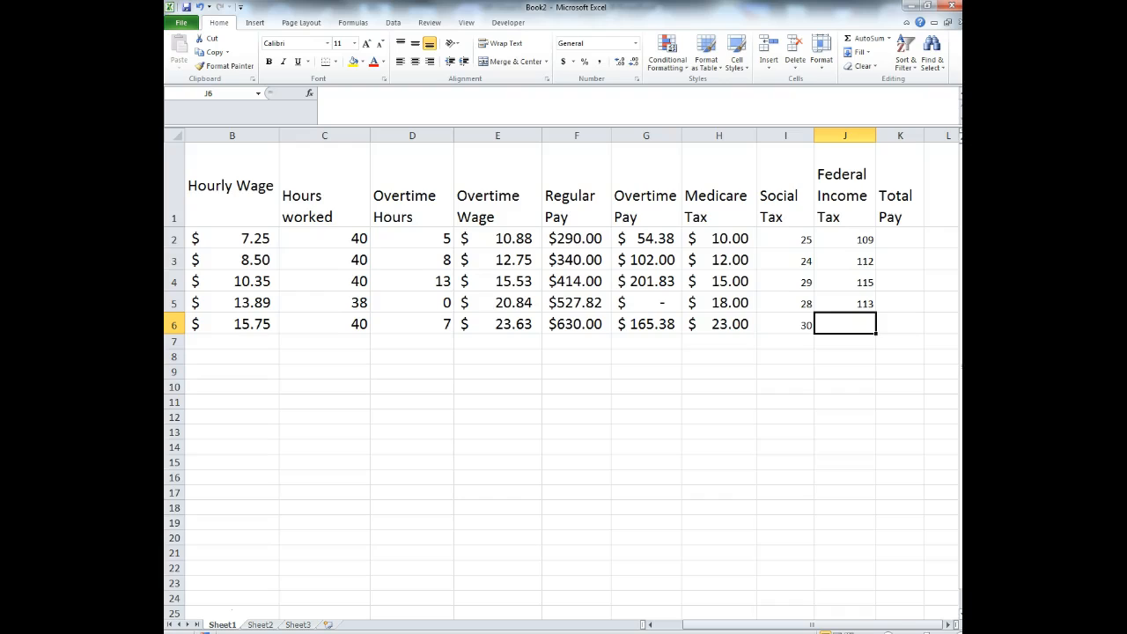
text(120)
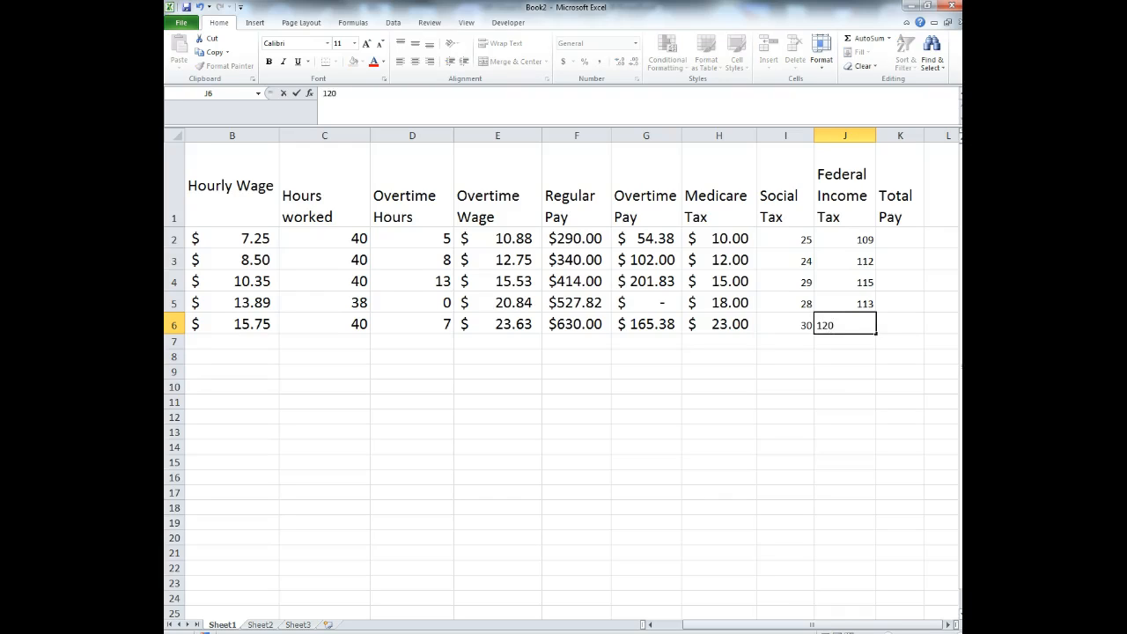
key(Return)
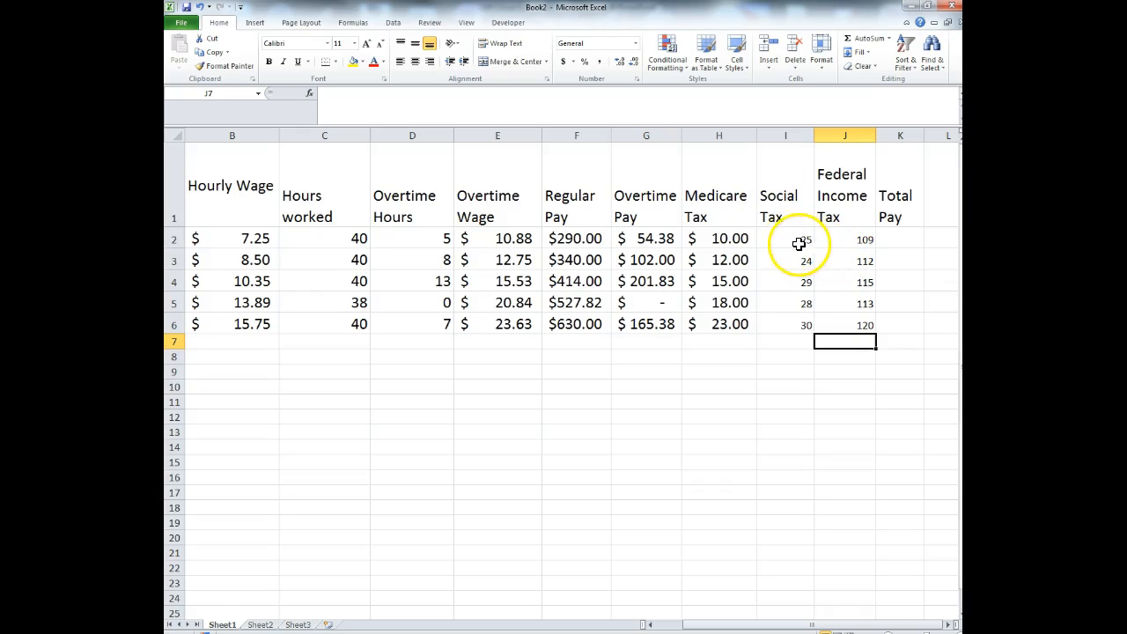
- Apply accounting currency format to the Medicare, Social and Federal Income Tax amounts
drag(745, 238, 734, 321)
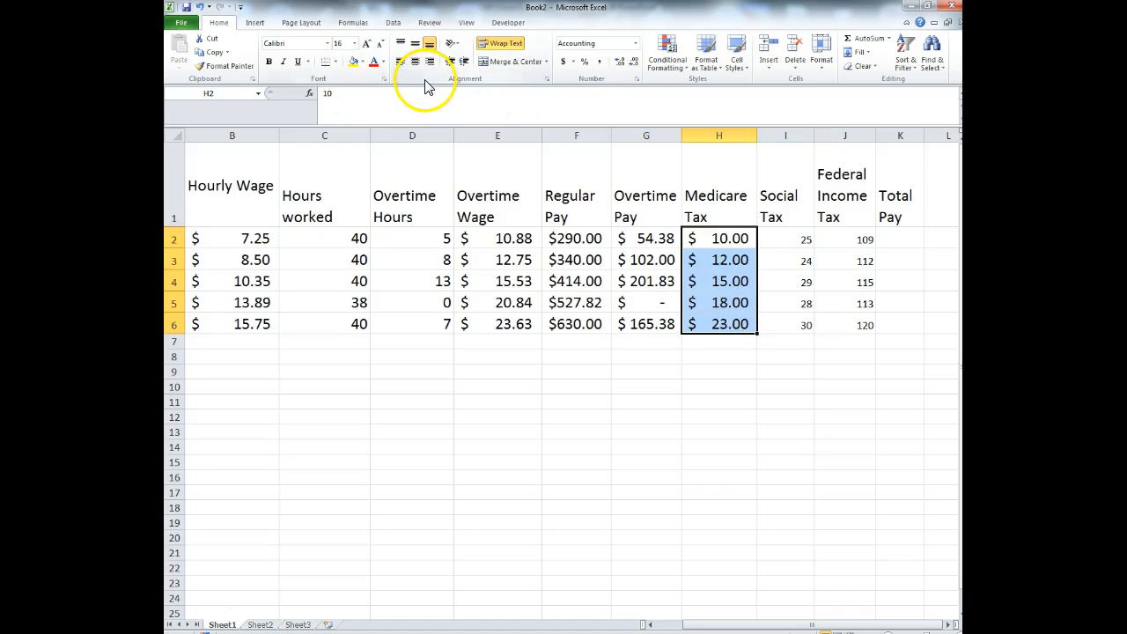
click(565, 64)
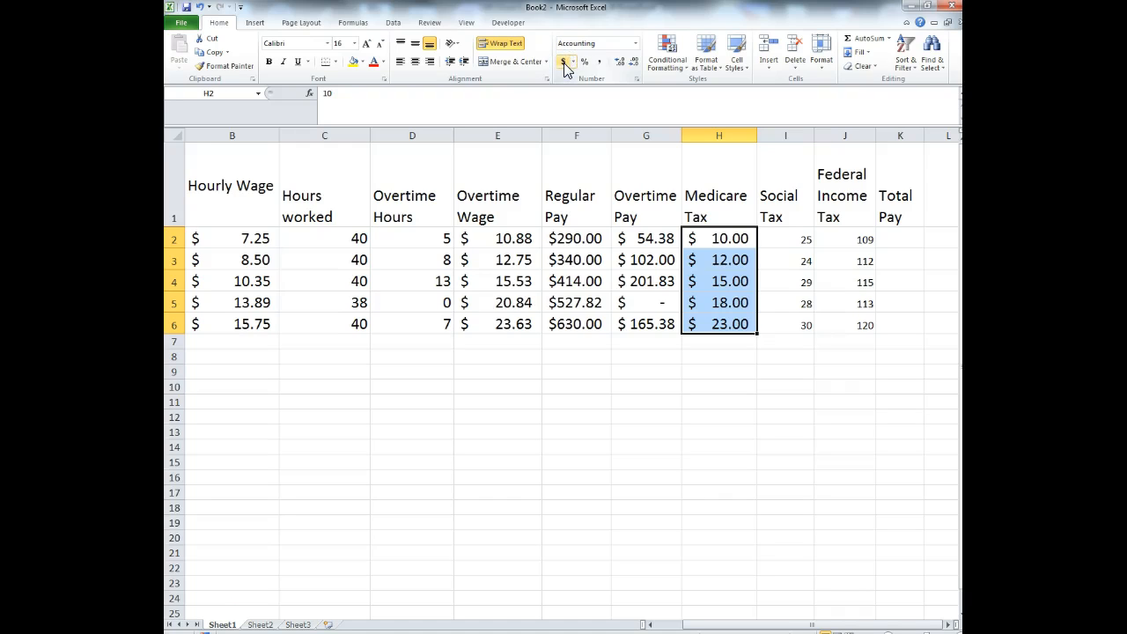
drag(795, 242, 865, 326)
click(562, 62)
click(844, 401)
- Format-paint the Medicare Tax formatting onto I2:K6 and widen column I so values show
drag(730, 241, 742, 327)
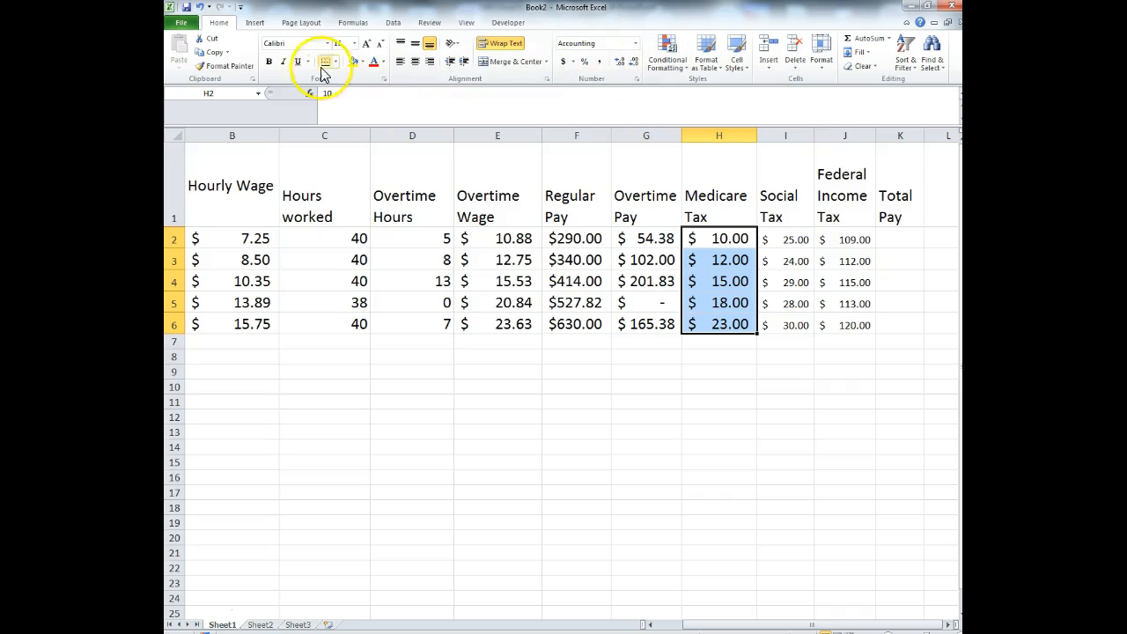
click(224, 65)
drag(787, 239, 876, 322)
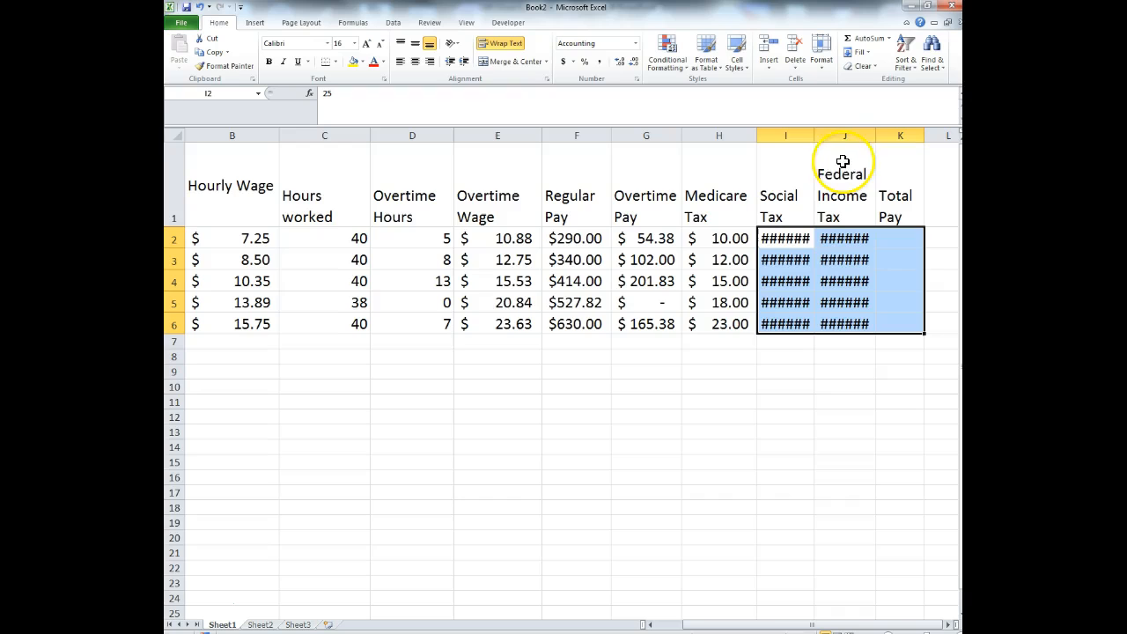
drag(814, 135, 902, 135)
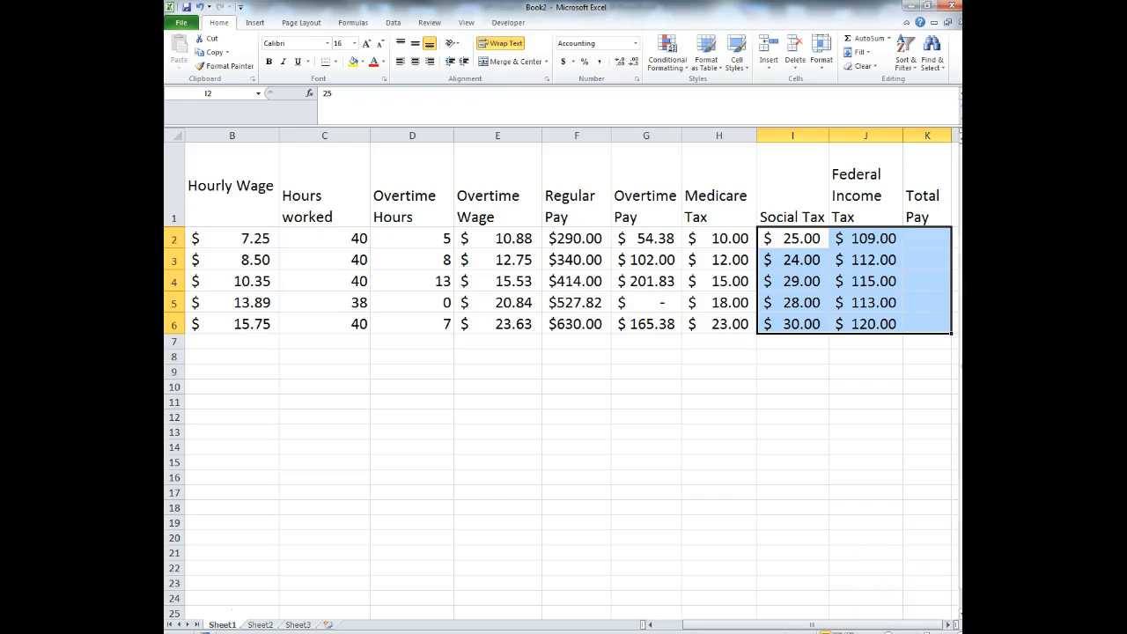
click(738, 241)
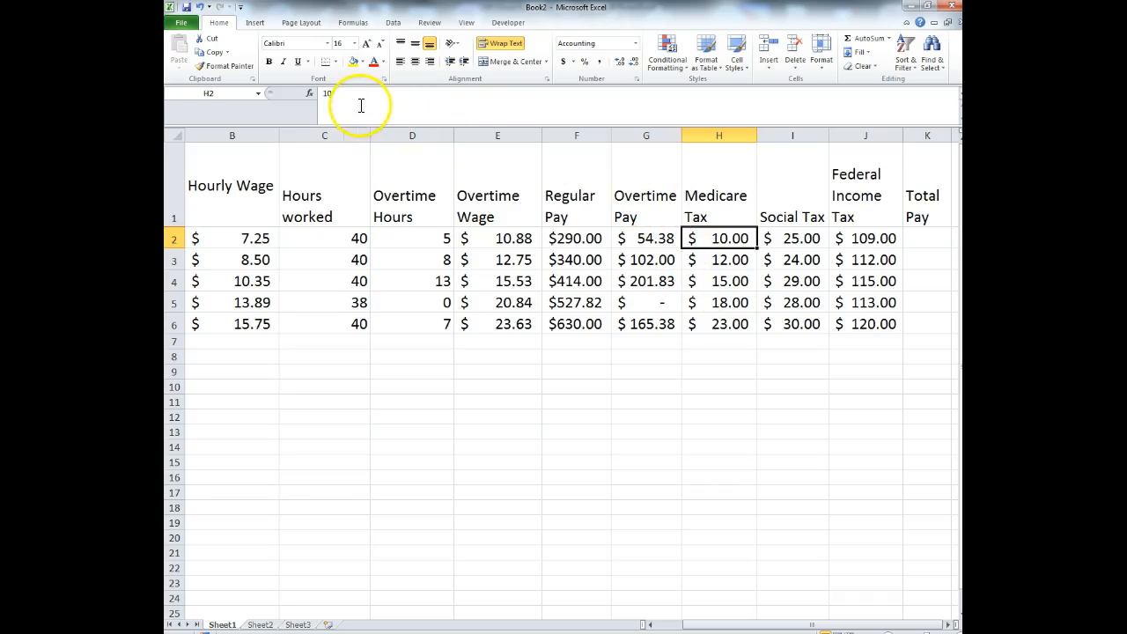
click(324, 100)
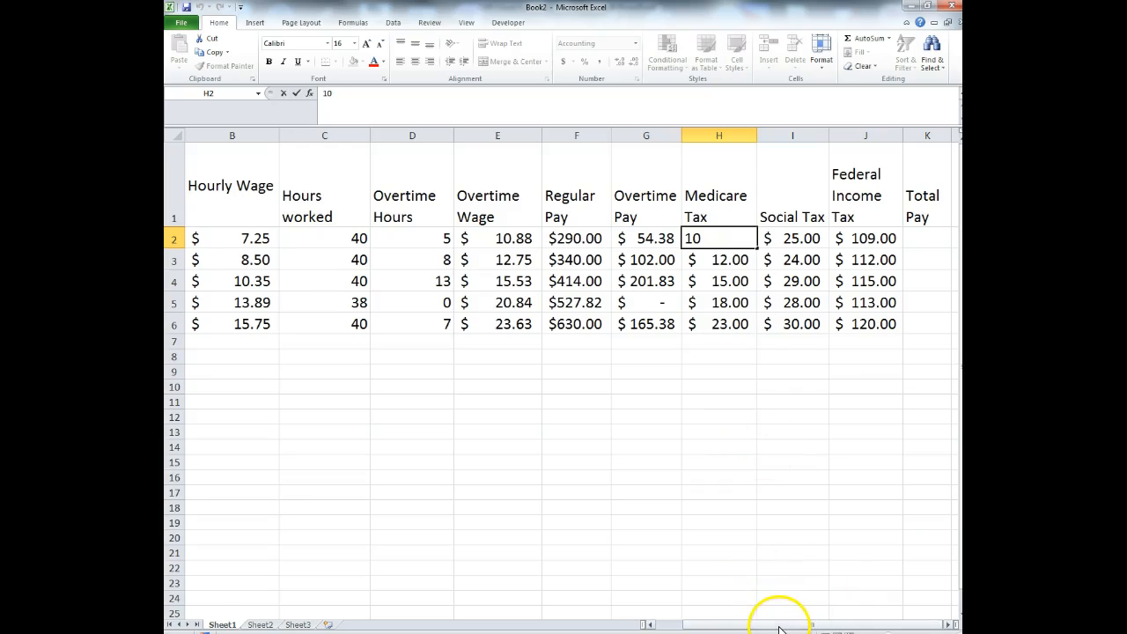
drag(712, 624, 689, 624)
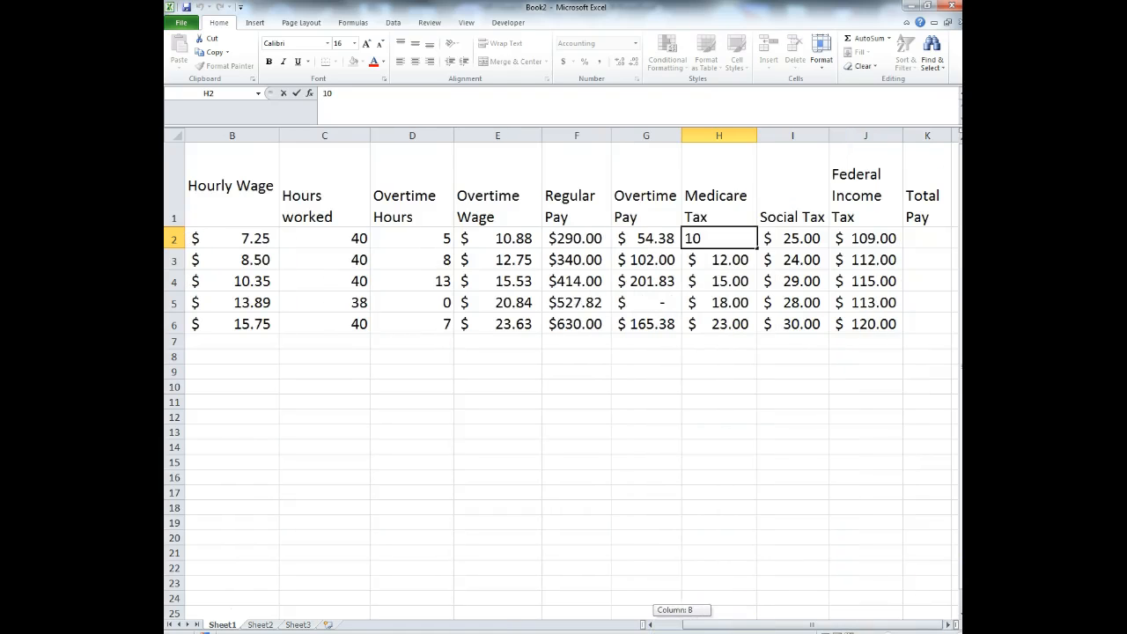
click(717, 385)
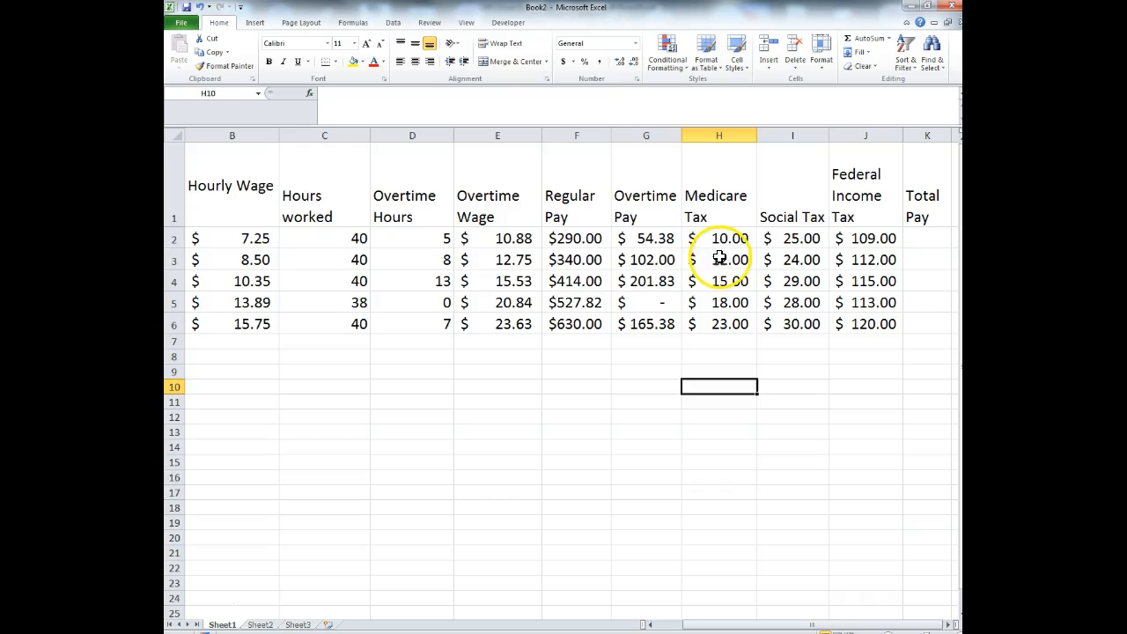
click(729, 239)
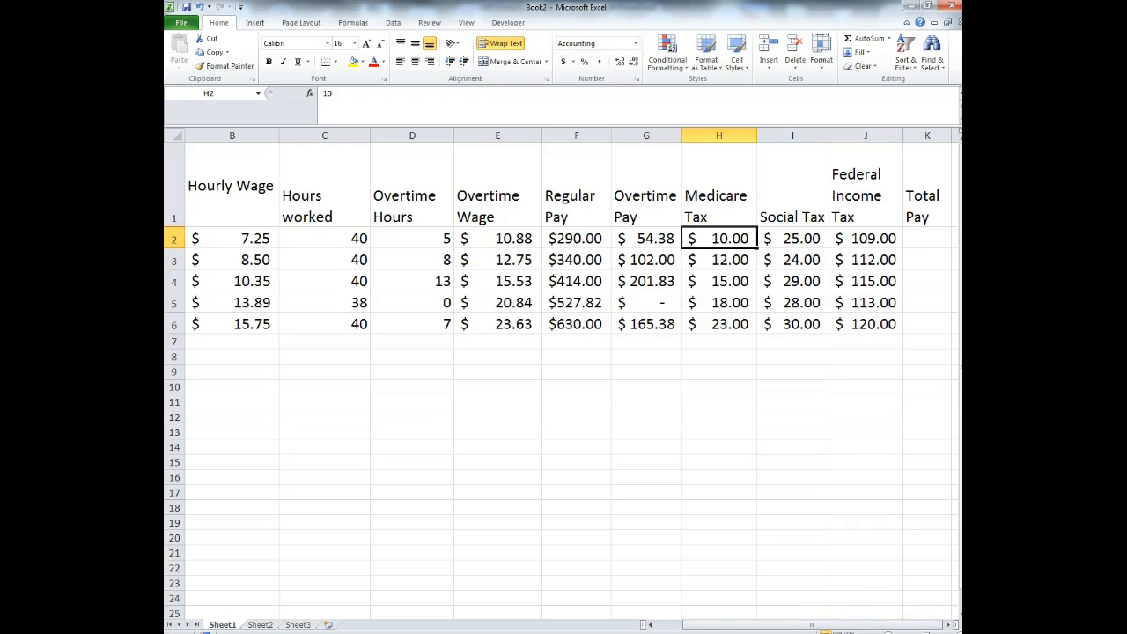
click(937, 238)
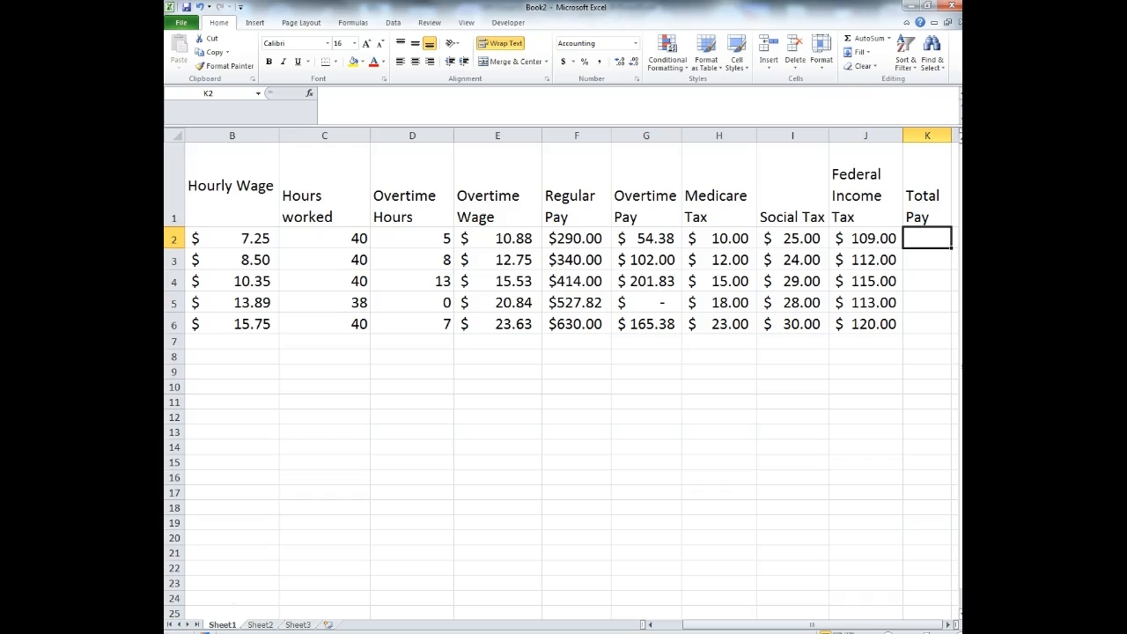
- Enter the Total Pay formula =F2+G2-H2-I2-J2 in K2
text(=)
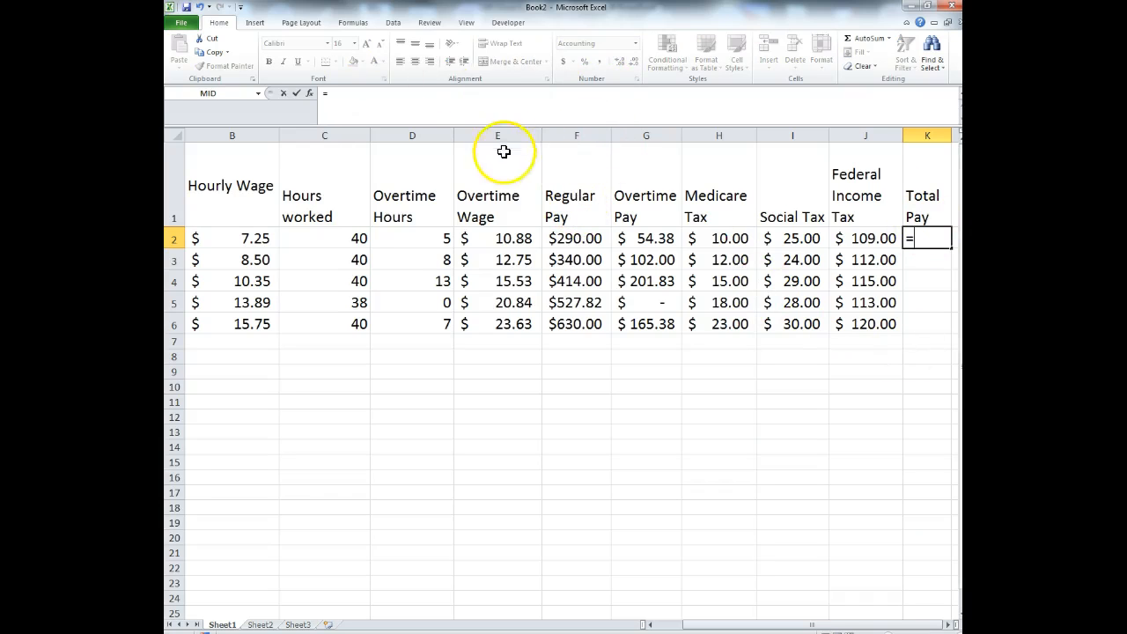
click(575, 243)
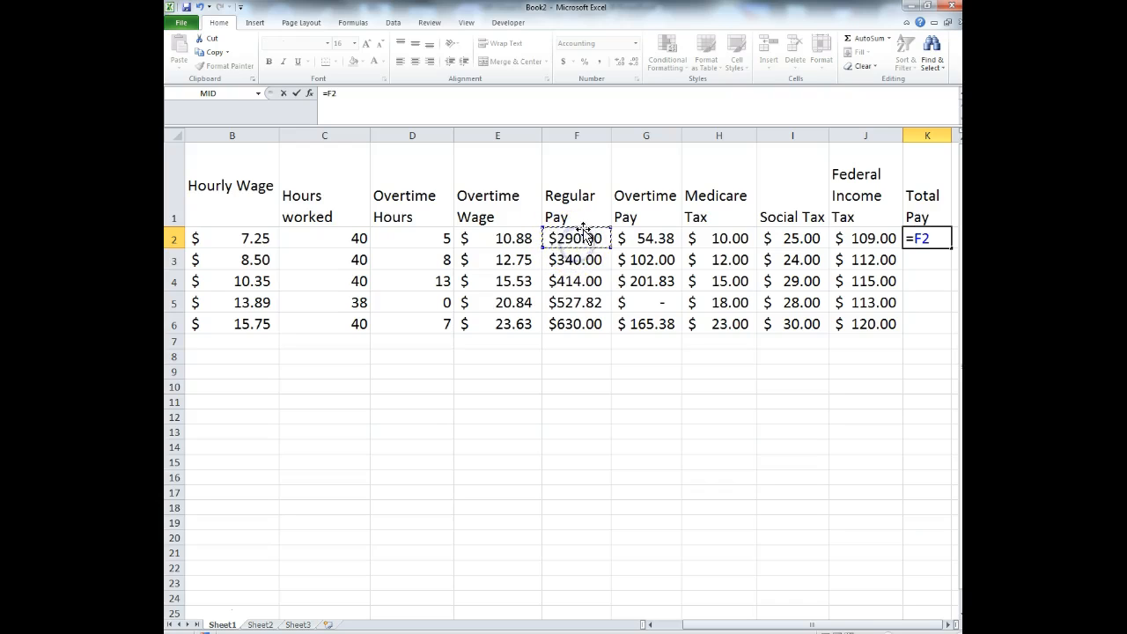
text(+)
click(635, 241)
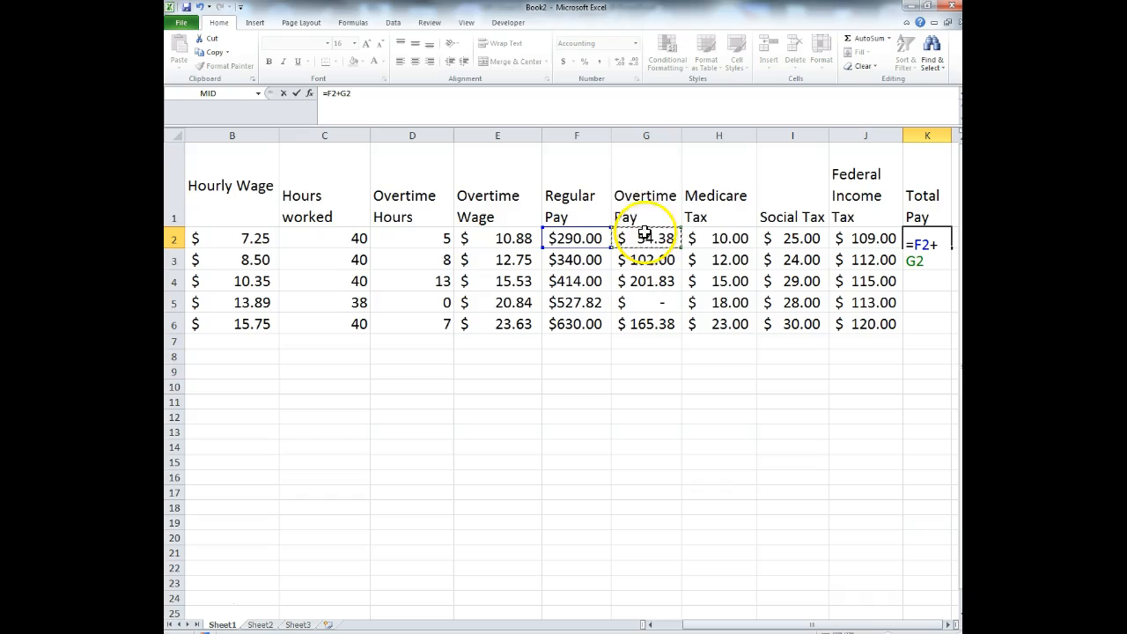
text(-)
click(730, 237)
text(-)
click(797, 238)
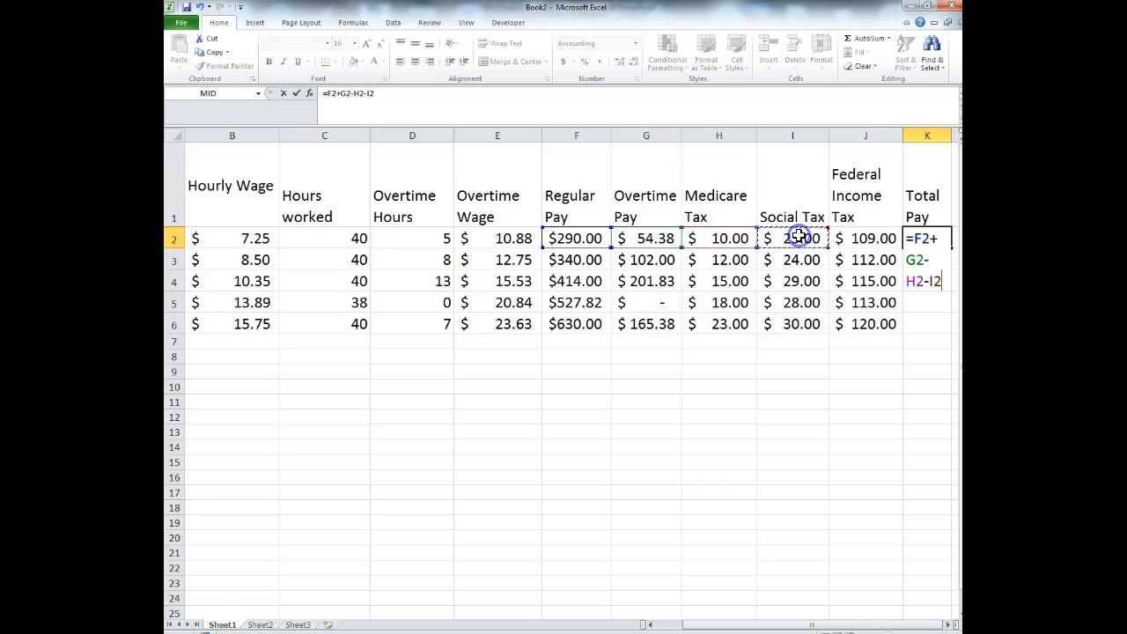
text(-)
click(865, 239)
key(Return)
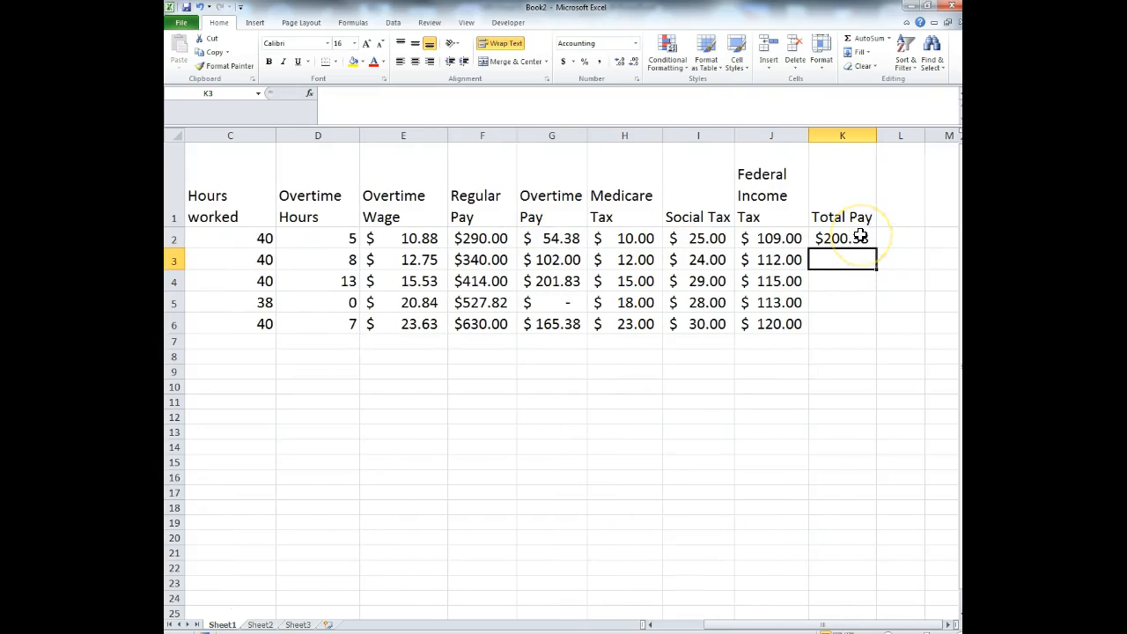
- Fill the Total Pay formula from K2 down to K6
click(860, 236)
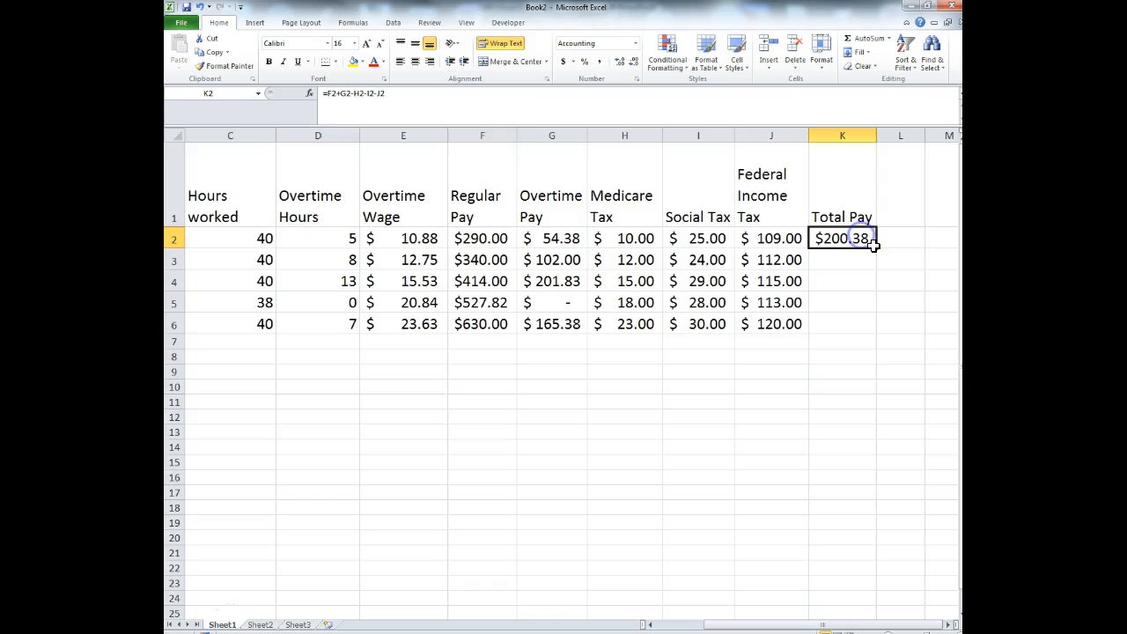
drag(876, 249, 874, 326)
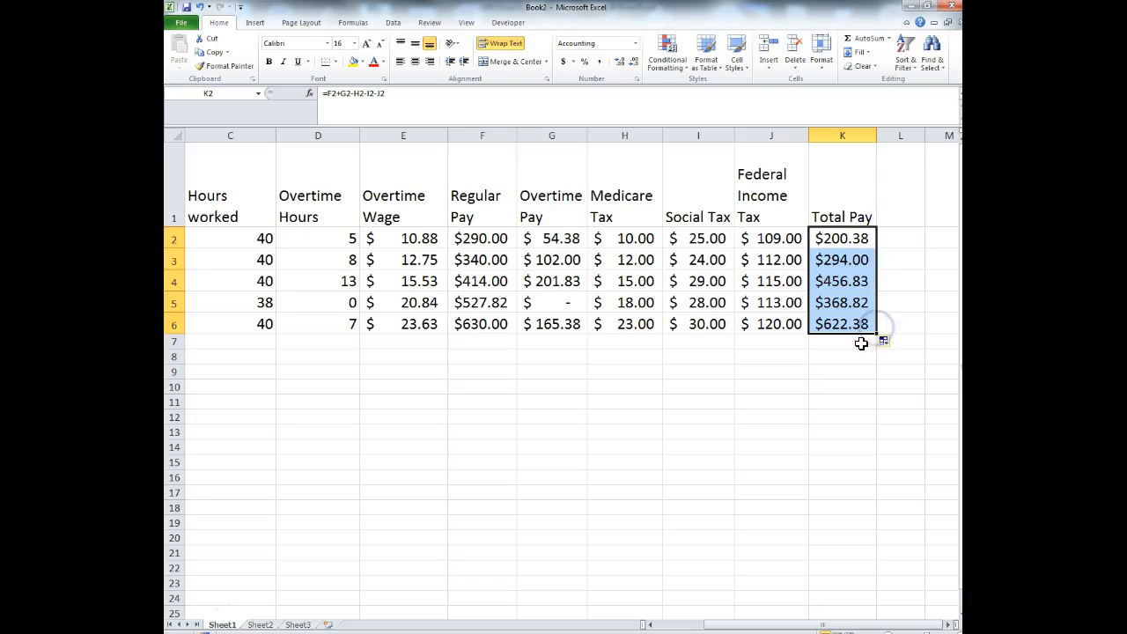
drag(832, 624, 907, 627)
click(834, 324)
- Change K2's formula to =(F2+G2-H2-I2-J2)*2 to double Total Pay
drag(841, 238, 845, 324)
click(821, 238)
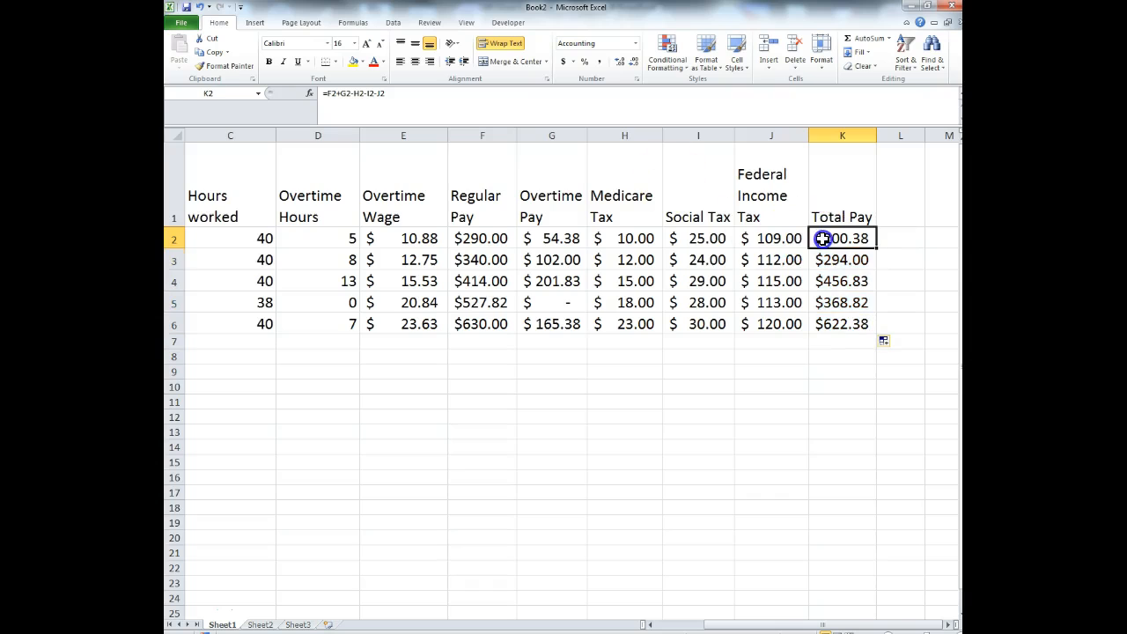
click(325, 94)
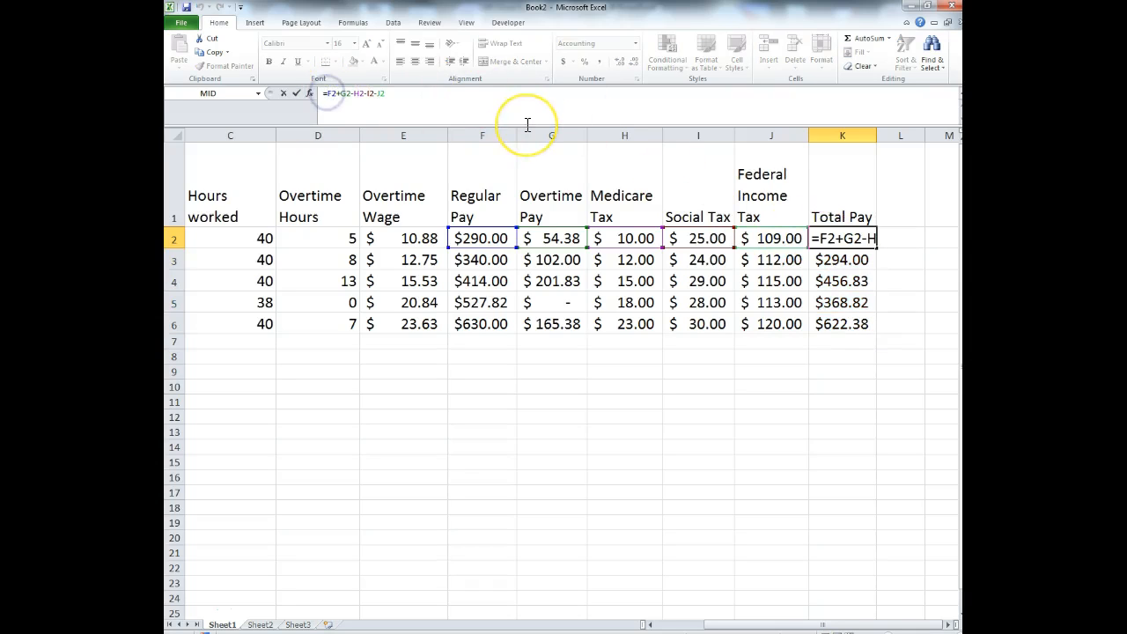
text(()
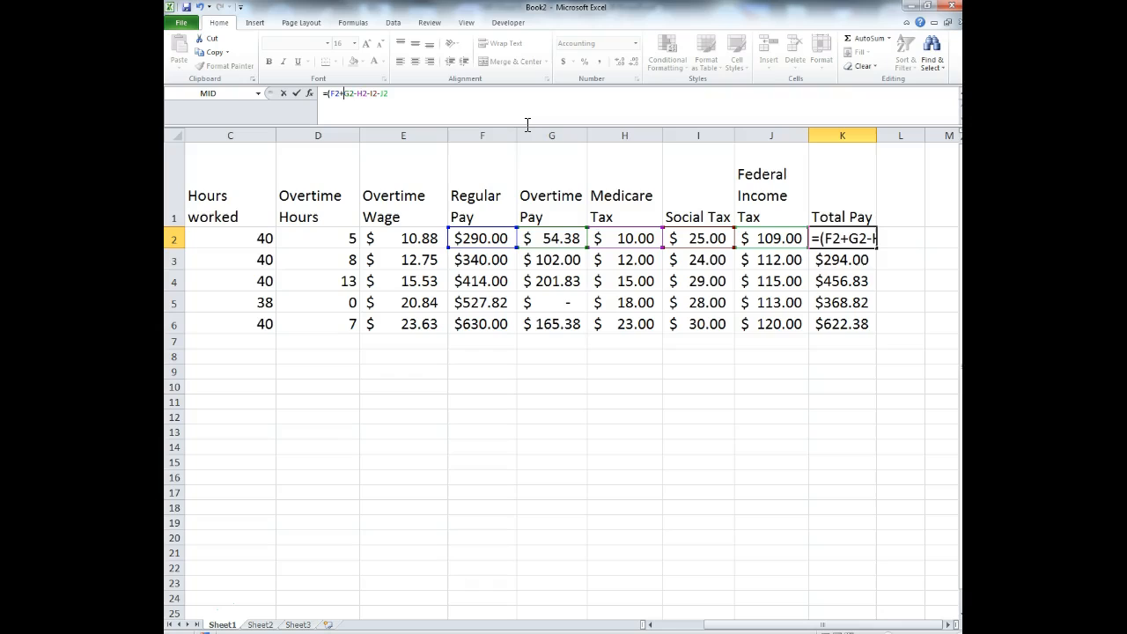
key(End)
text()*2)
key(Return)
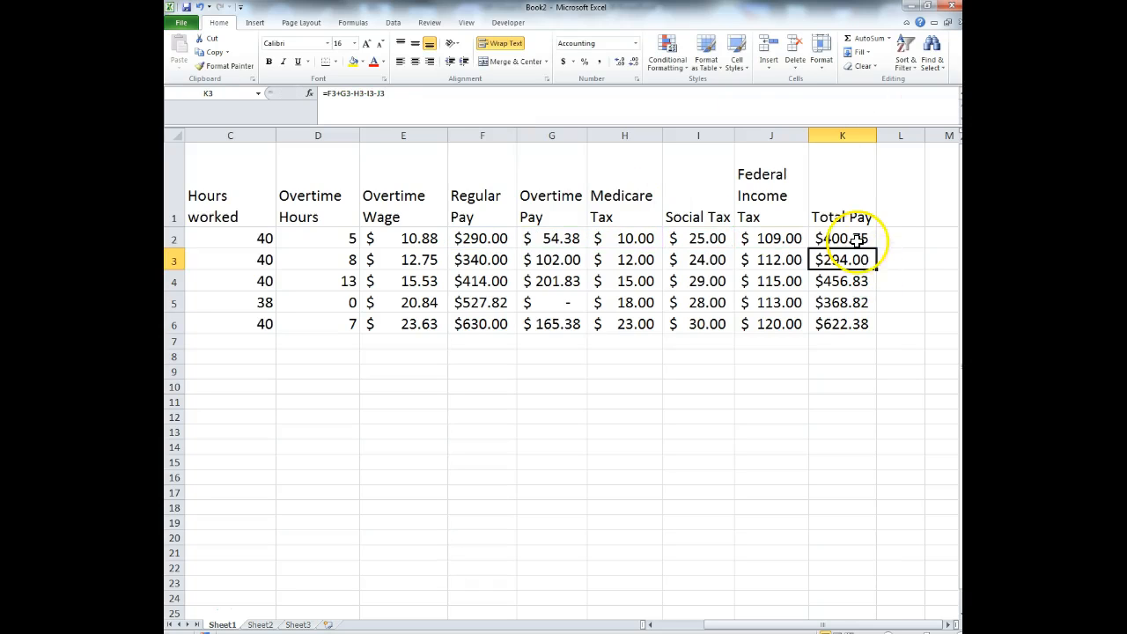
- Fill the doubled formula down to K6 and widen column K to show $1,244.75
click(851, 239)
drag(877, 249, 878, 335)
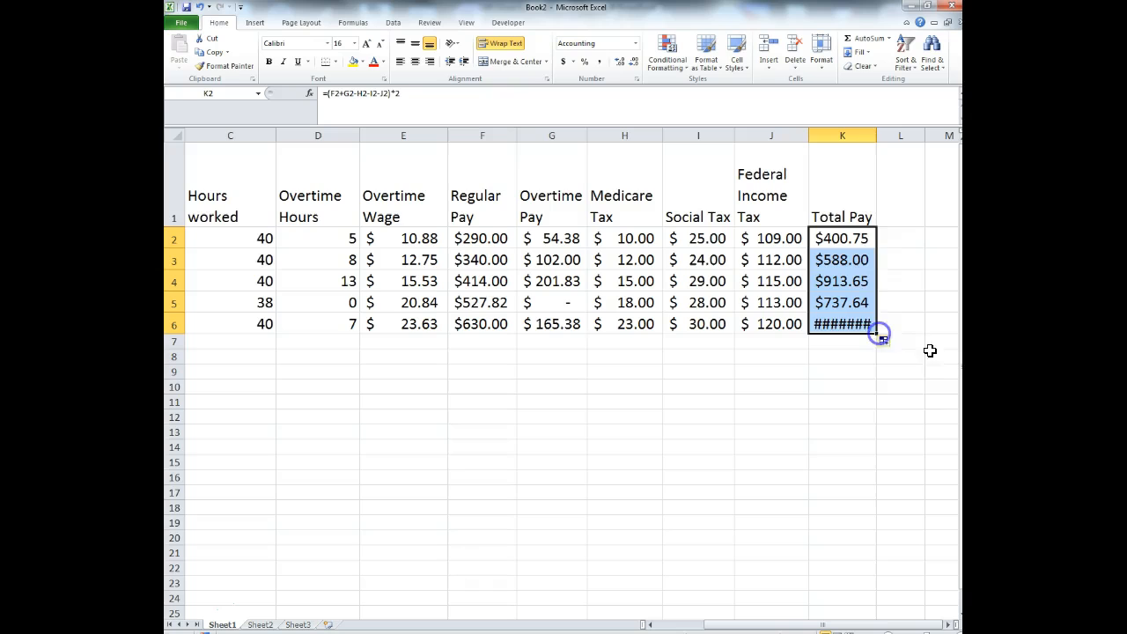
drag(874, 141, 889, 143)
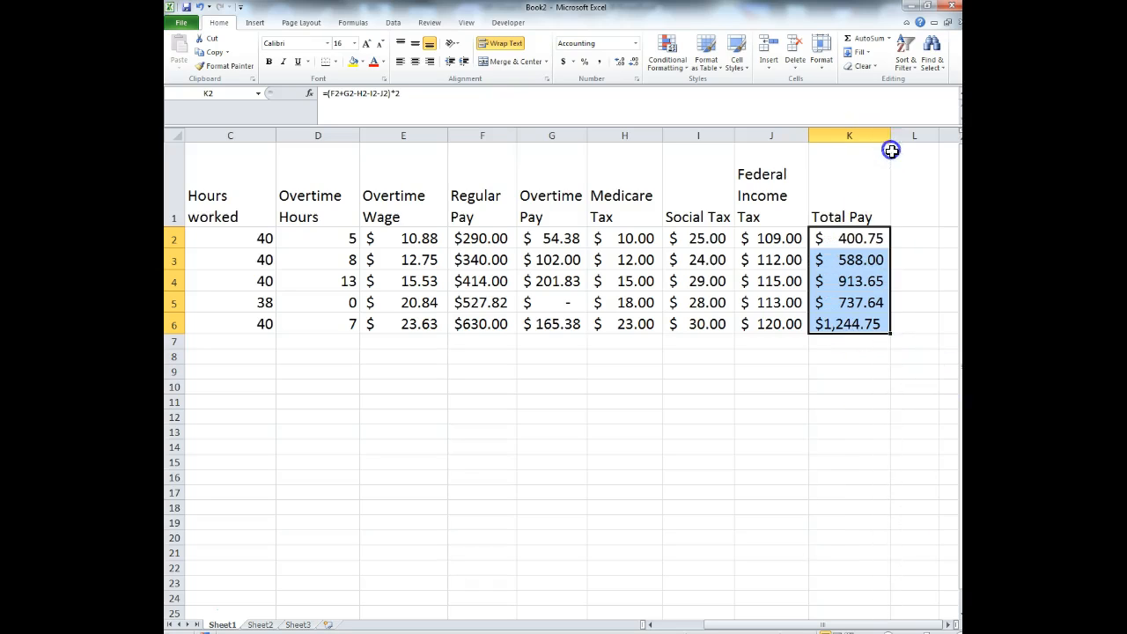
click(869, 406)
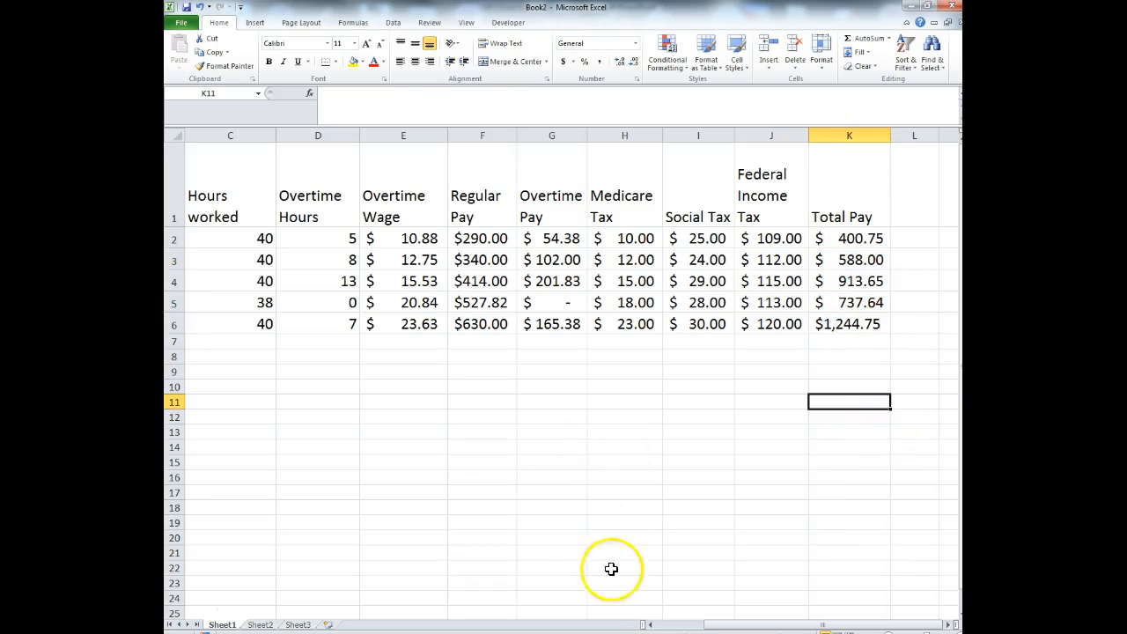
drag(760, 623, 801, 620)
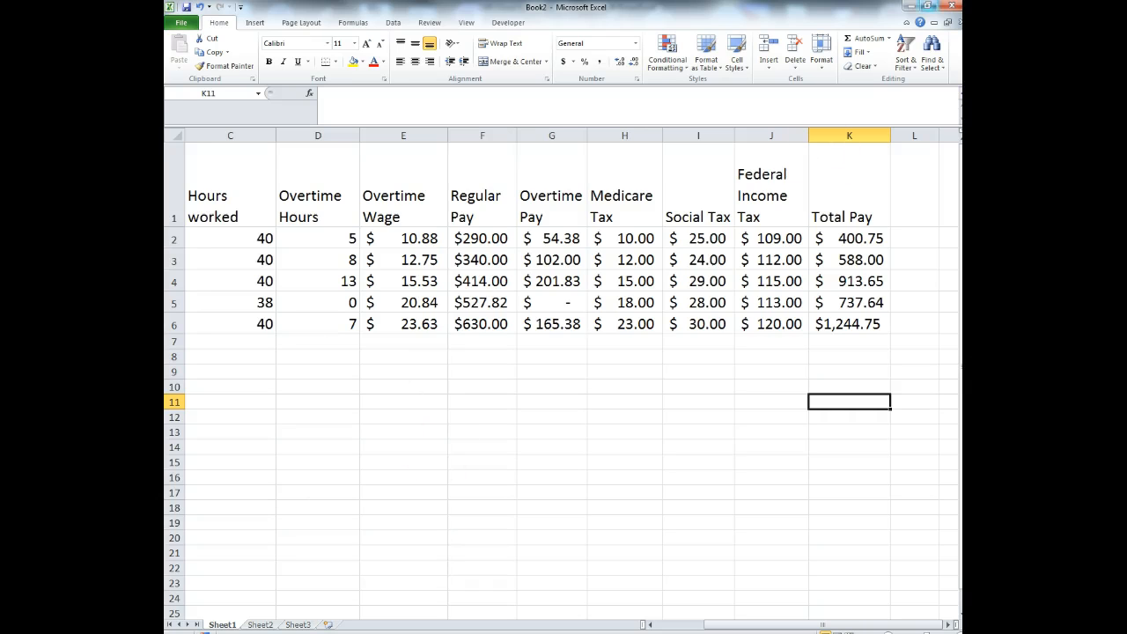
- Advance the PowerPoint deck to slide 18, 'Cut, Copy, and Paste', then bring Book2 back
click(913, 6)
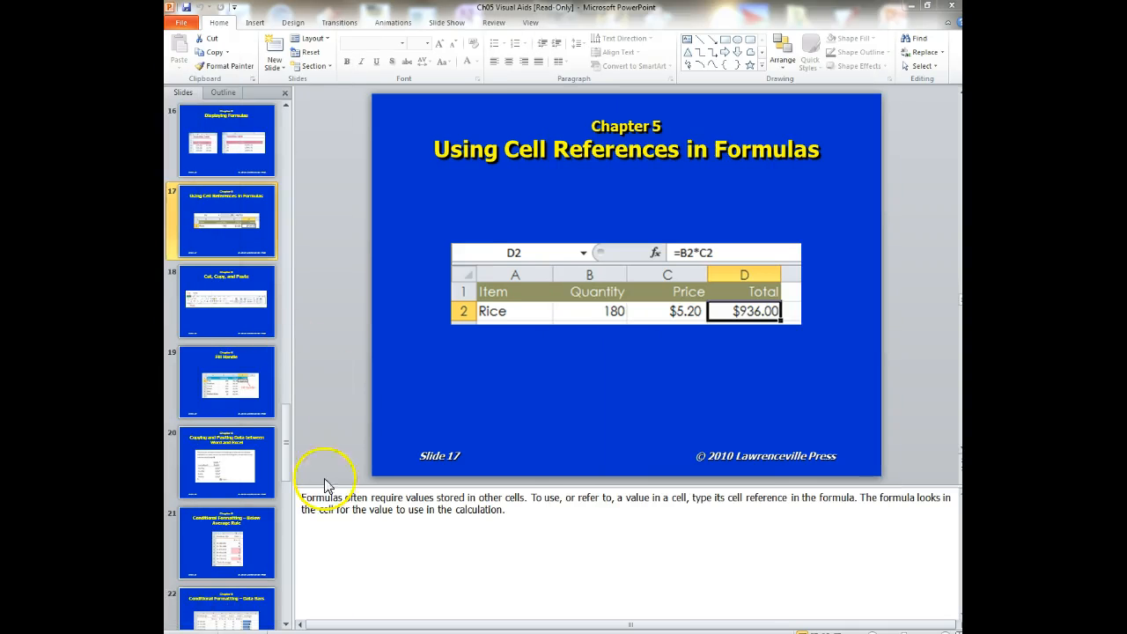
click(288, 624)
click(460, 388)
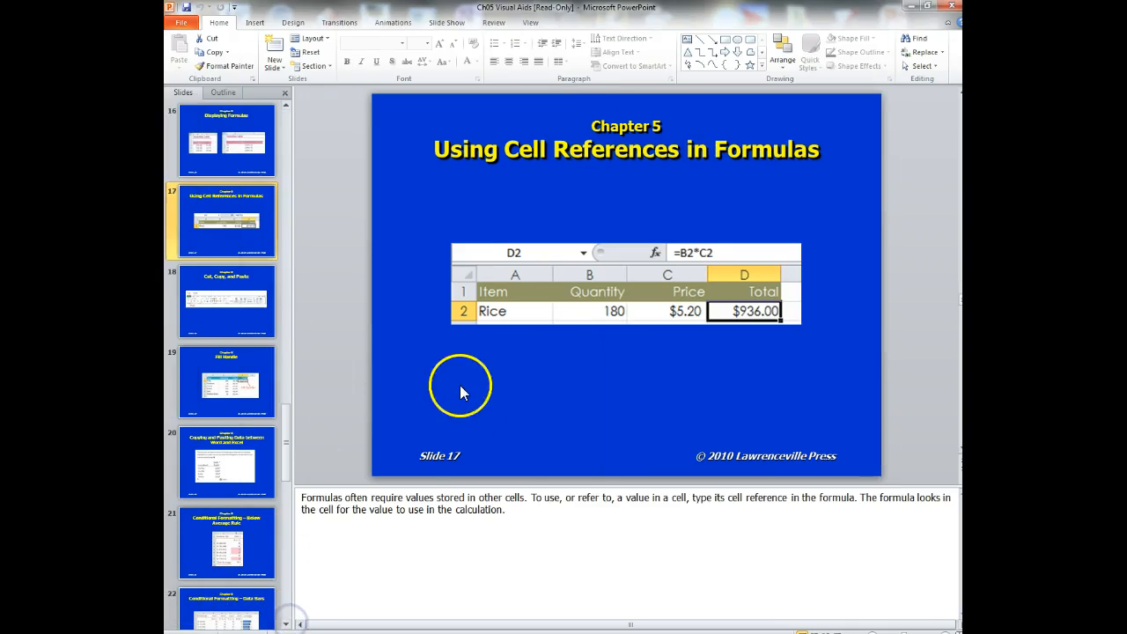
key(Page_Down)
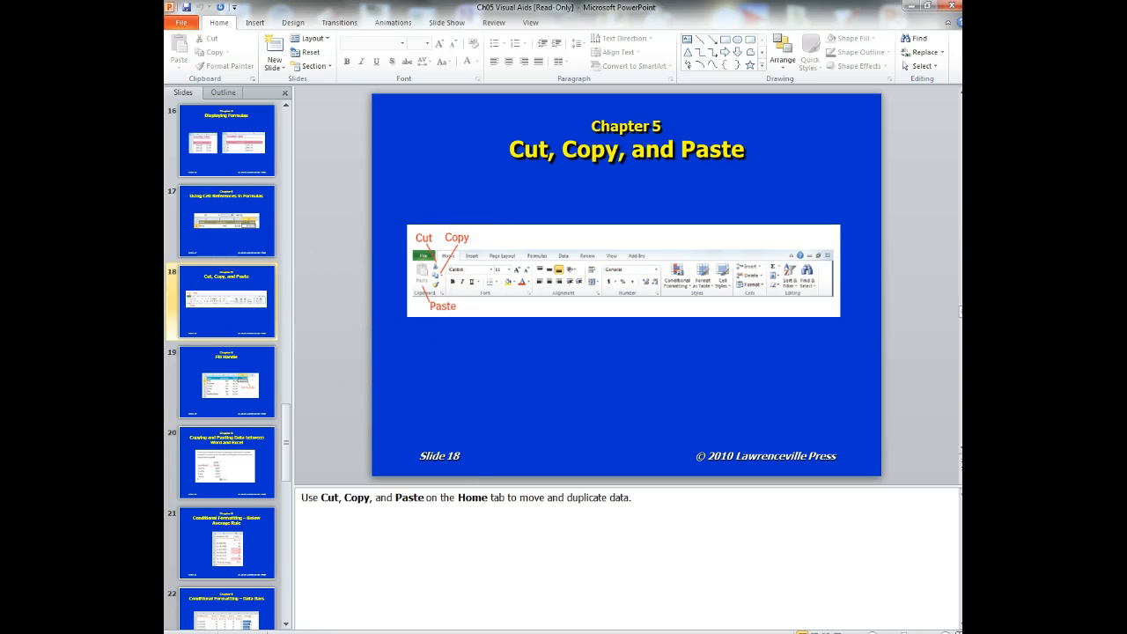
drag(961, 114, 743, 85)
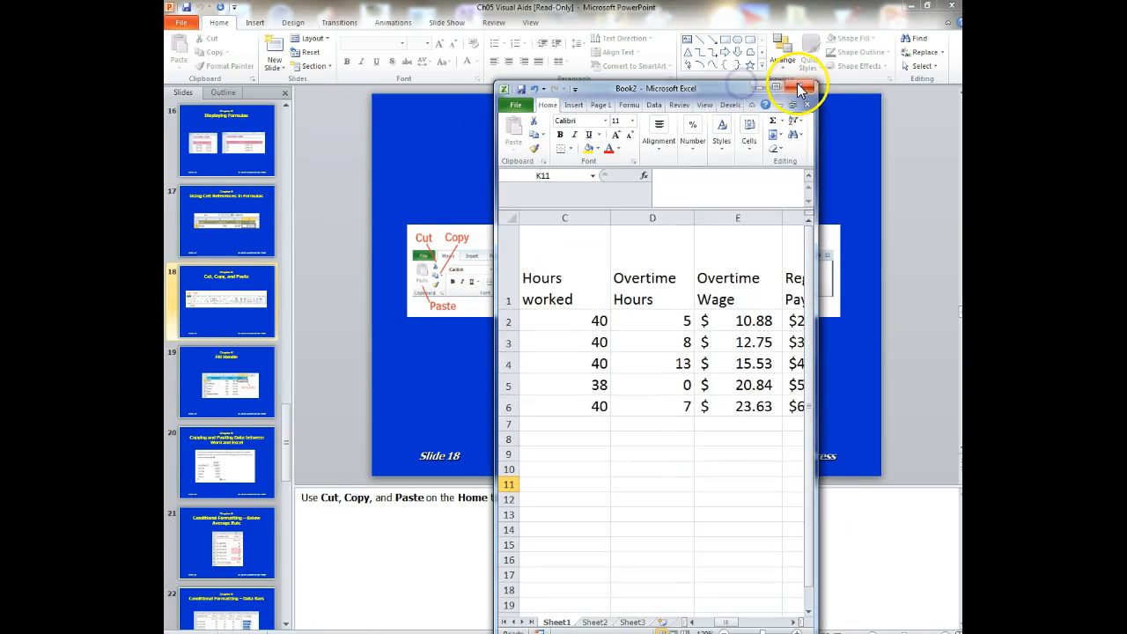
- Maximize the workbook and copy K2's formula =(F2+G2-H2-I2-J2)*2 from its shortcut menu
click(775, 85)
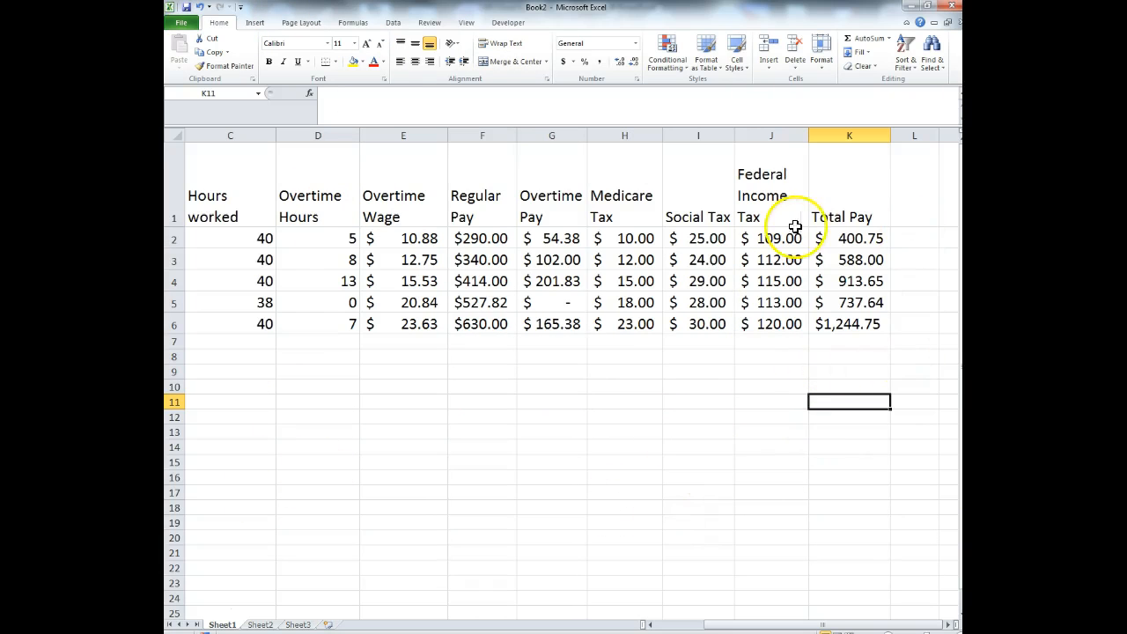
click(840, 241)
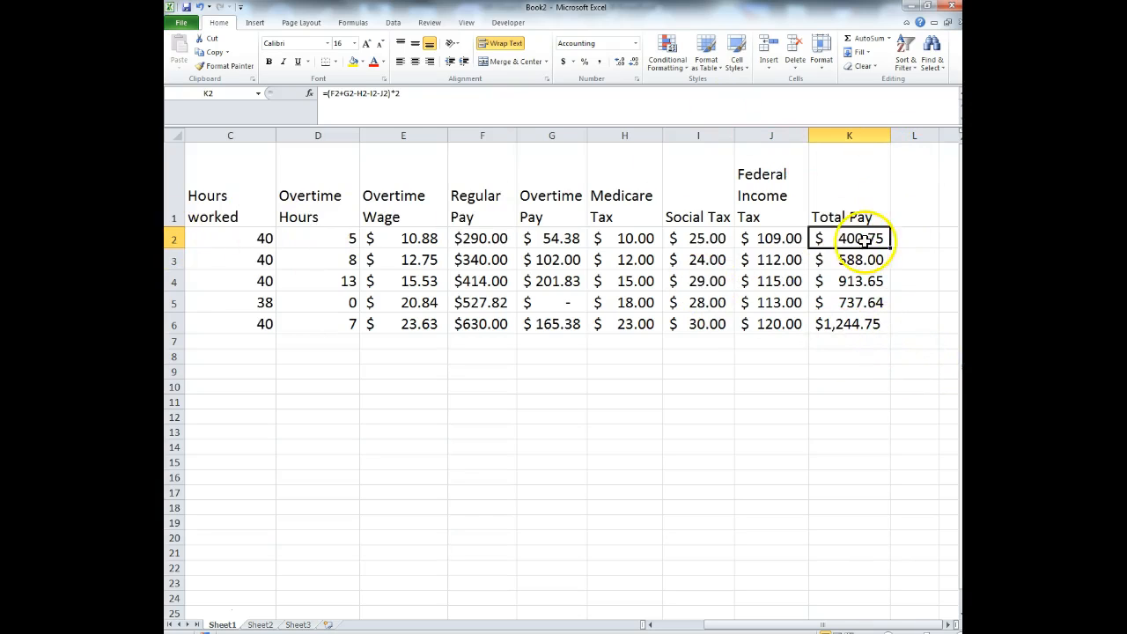
right_click(864, 239)
key(Escape)
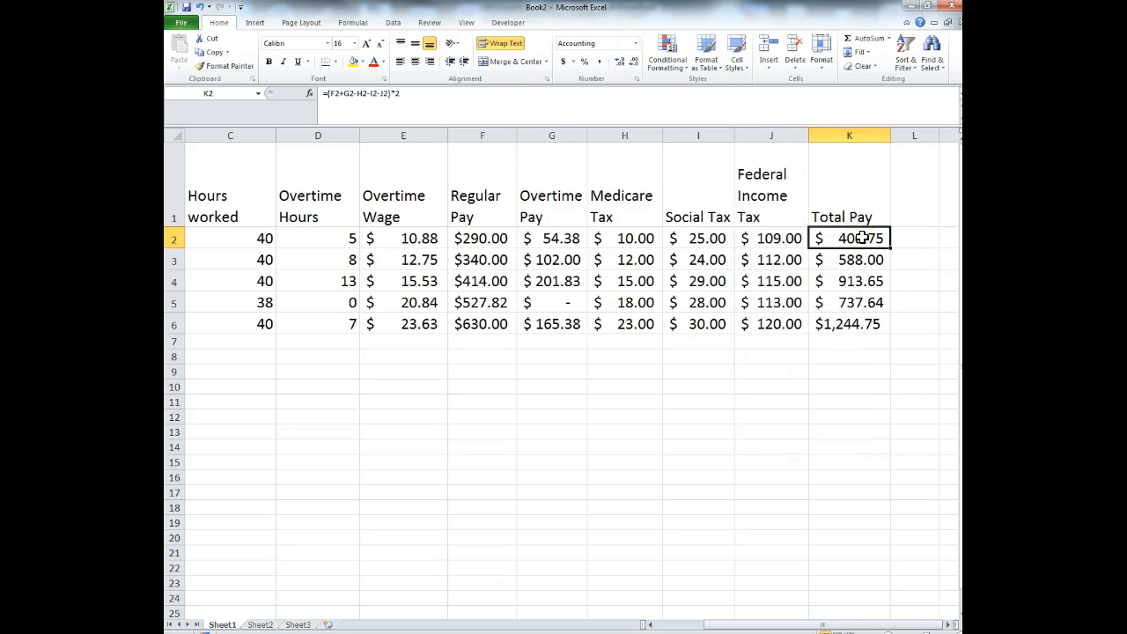
right_click(861, 238)
click(831, 259)
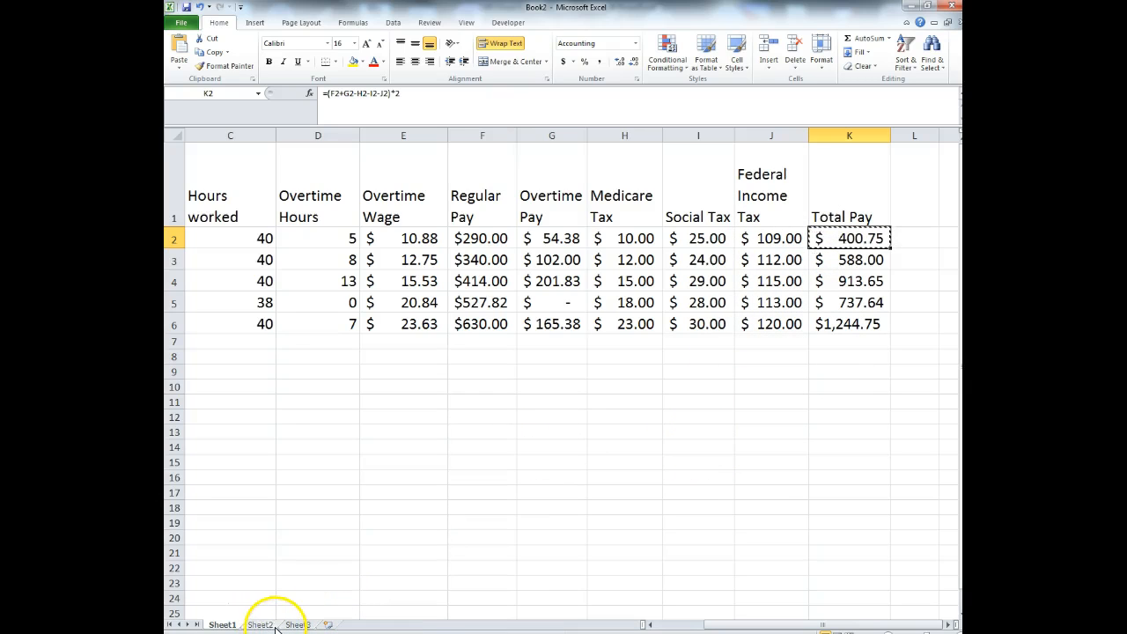
click(328, 448)
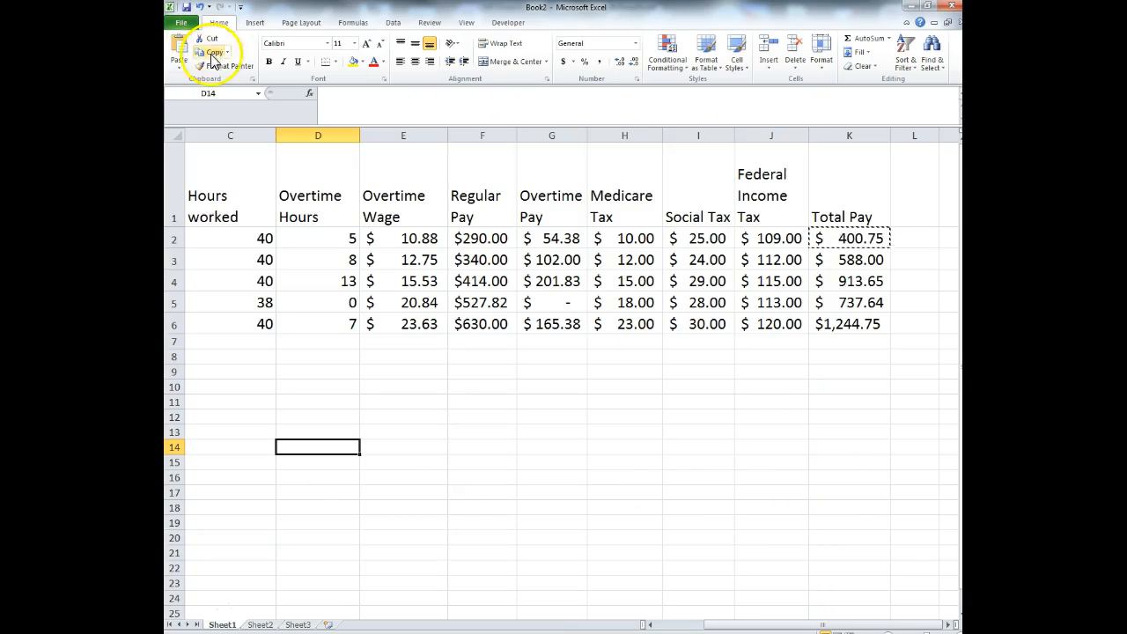
click(181, 69)
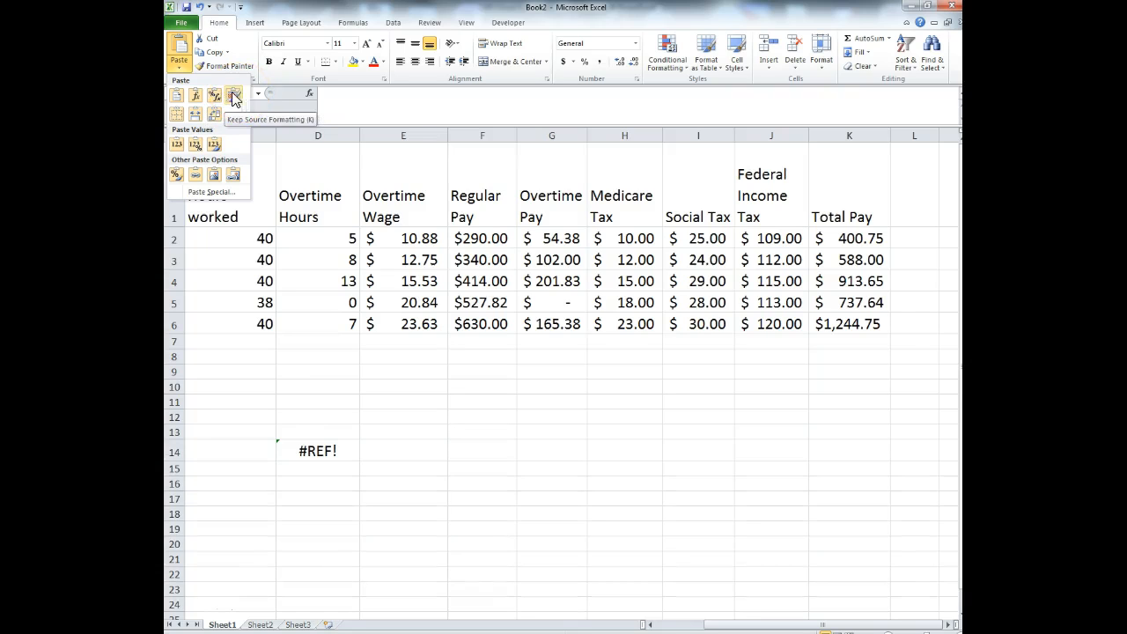
click(179, 145)
click(174, 96)
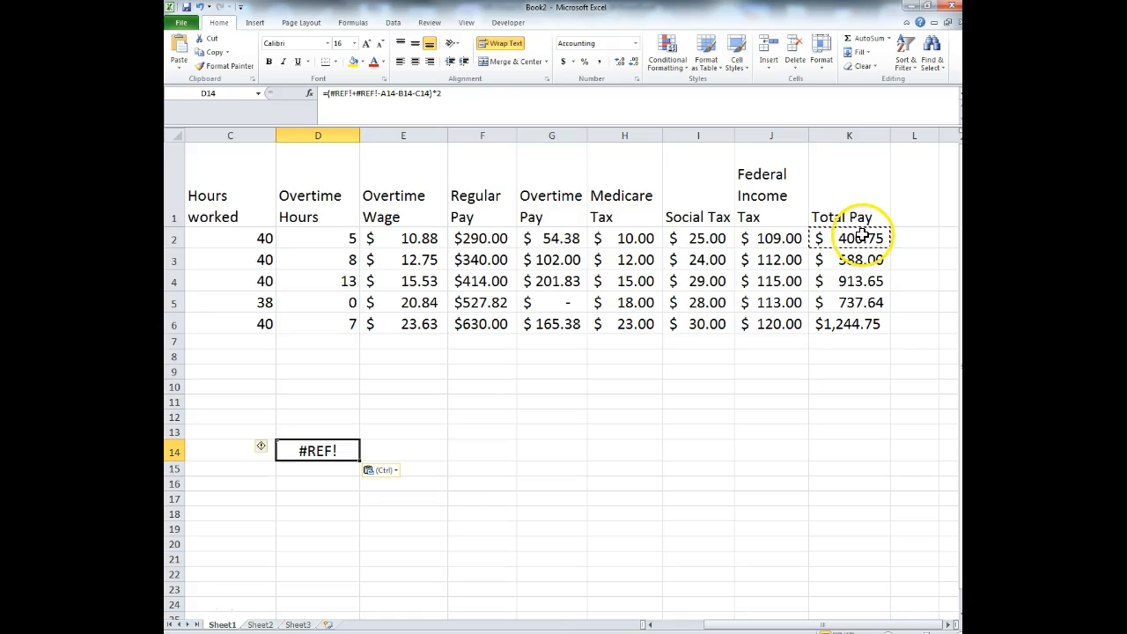
double_click(861, 234)
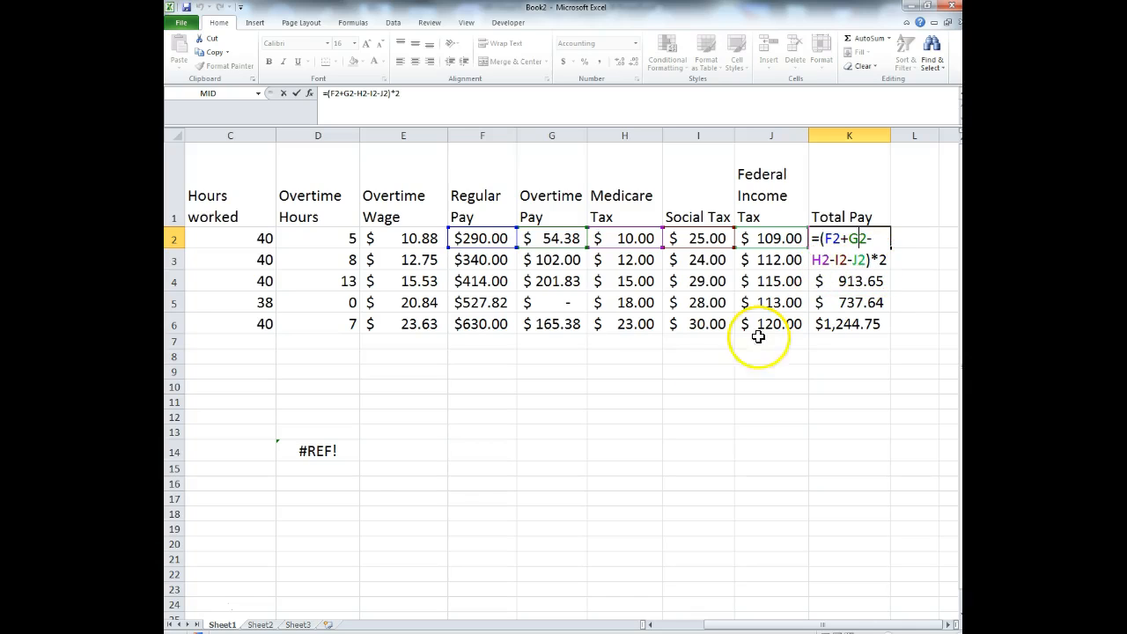
key(ctrl+Return)
click(352, 484)
click(341, 449)
key(Delete)
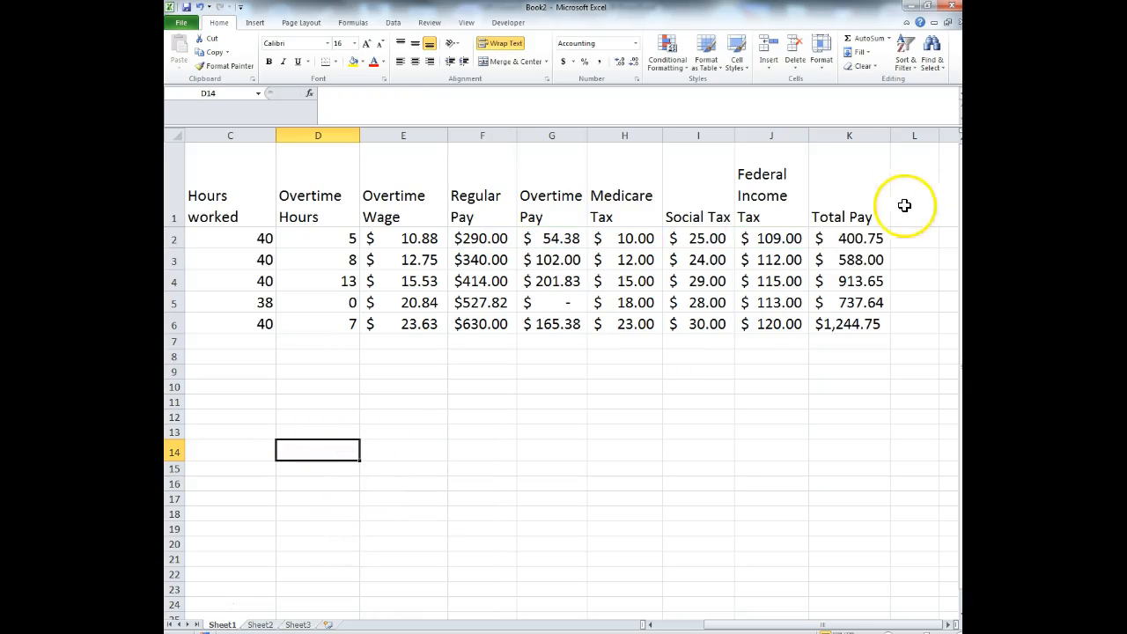
click(852, 240)
- Copy K2's Total Pay formula and paste it into K12, where it shows $ -
right_click(863, 244)
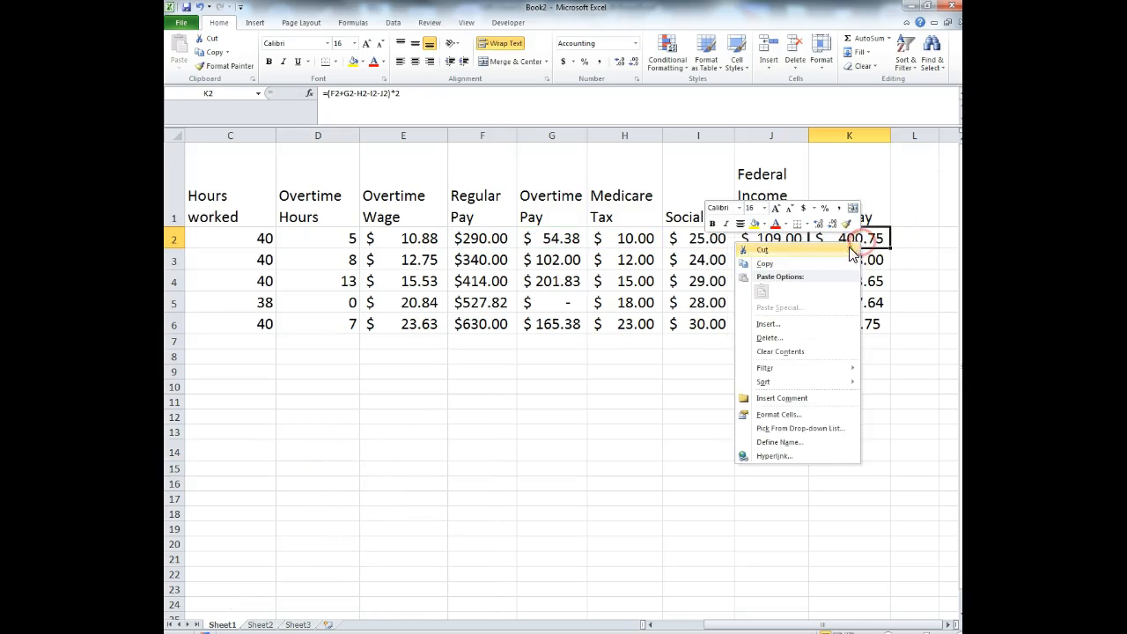
click(837, 262)
click(846, 419)
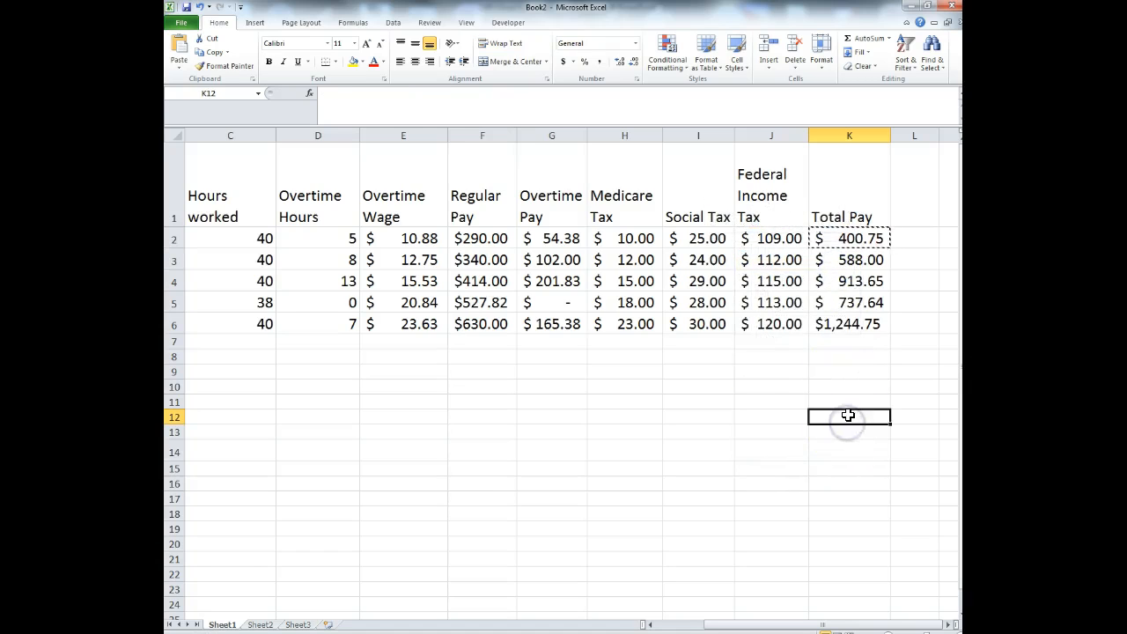
key(ctrl+v)
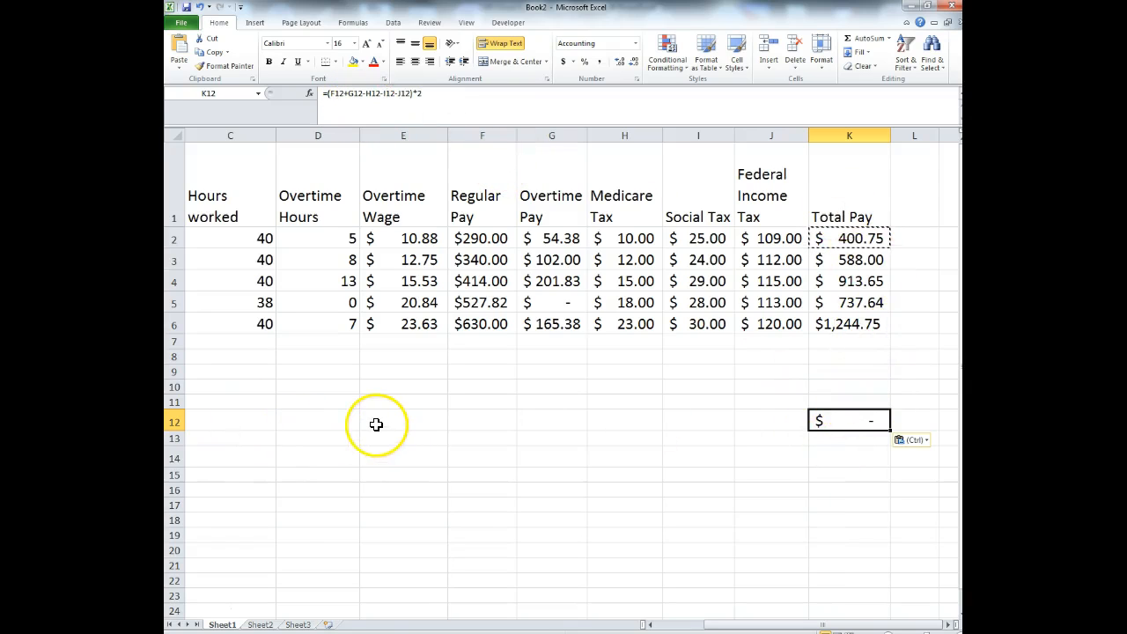
click(249, 420)
text(=rand)
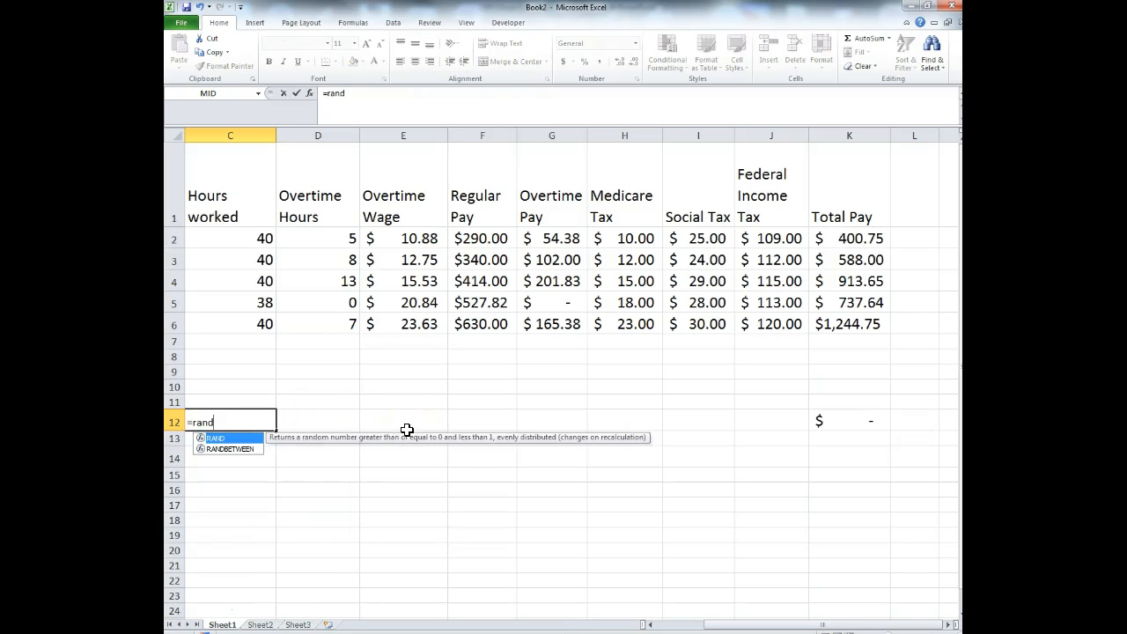
double_click(245, 436)
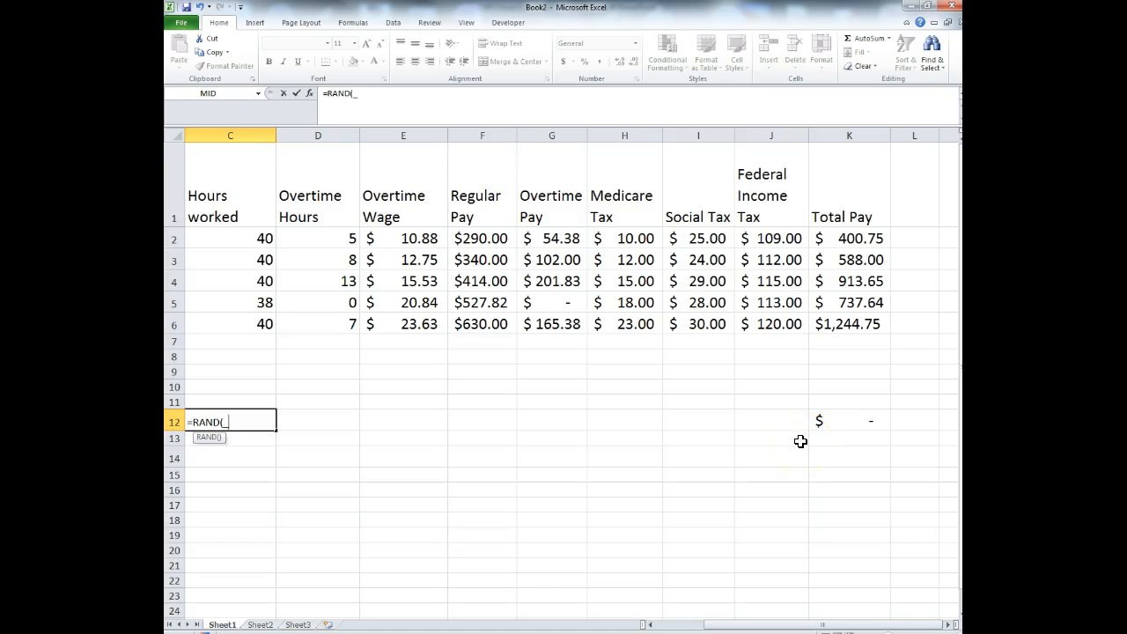
key(Return)
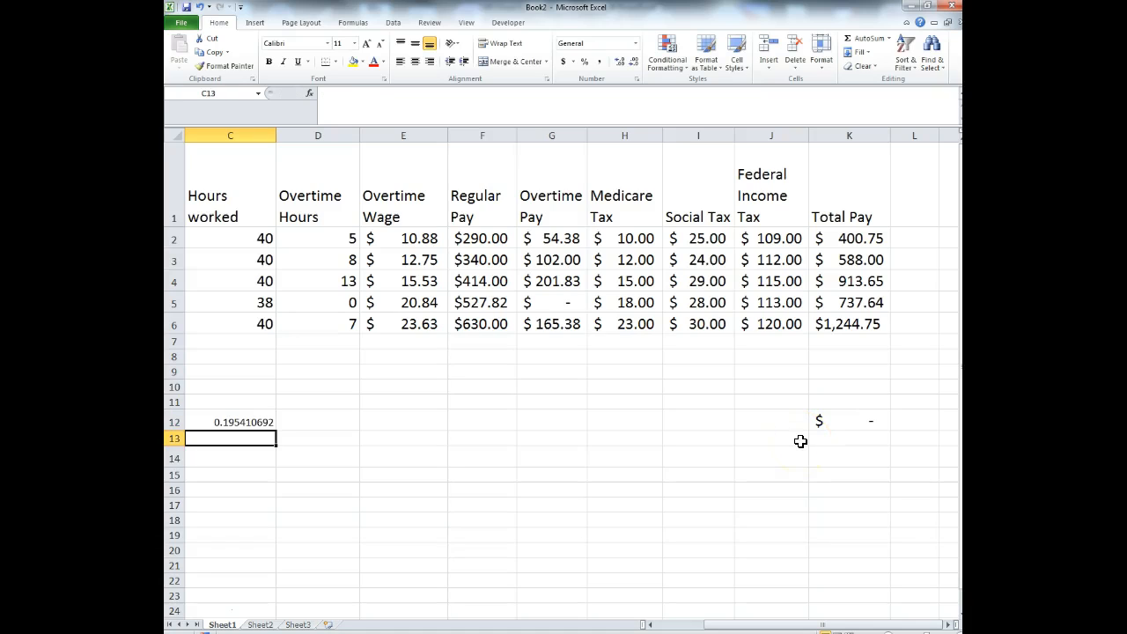
click(253, 417)
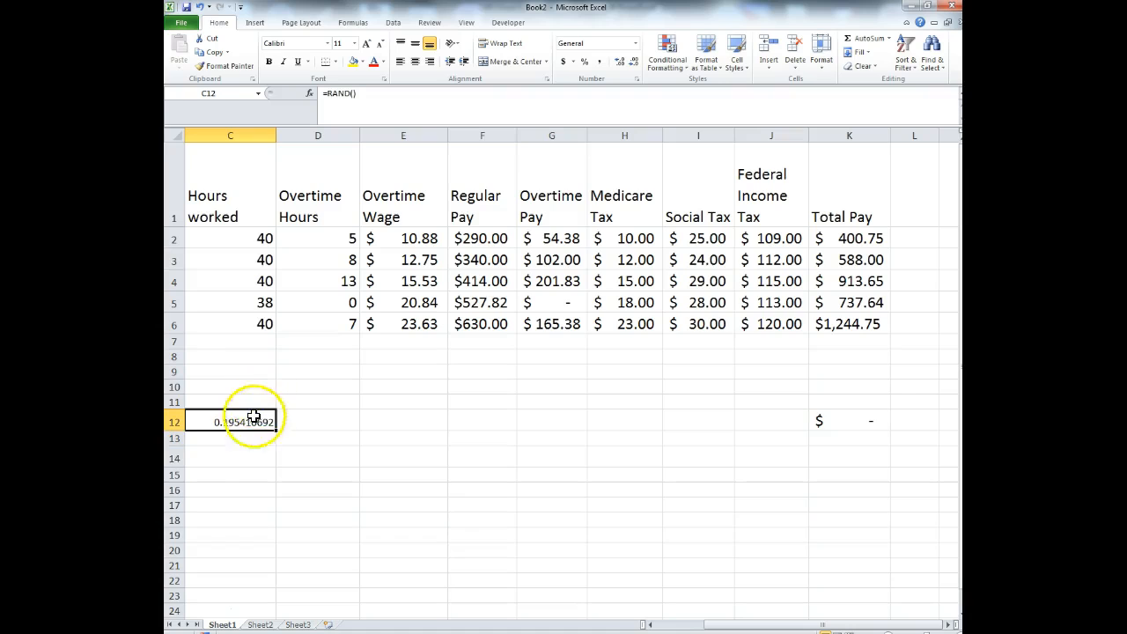
click(404, 115)
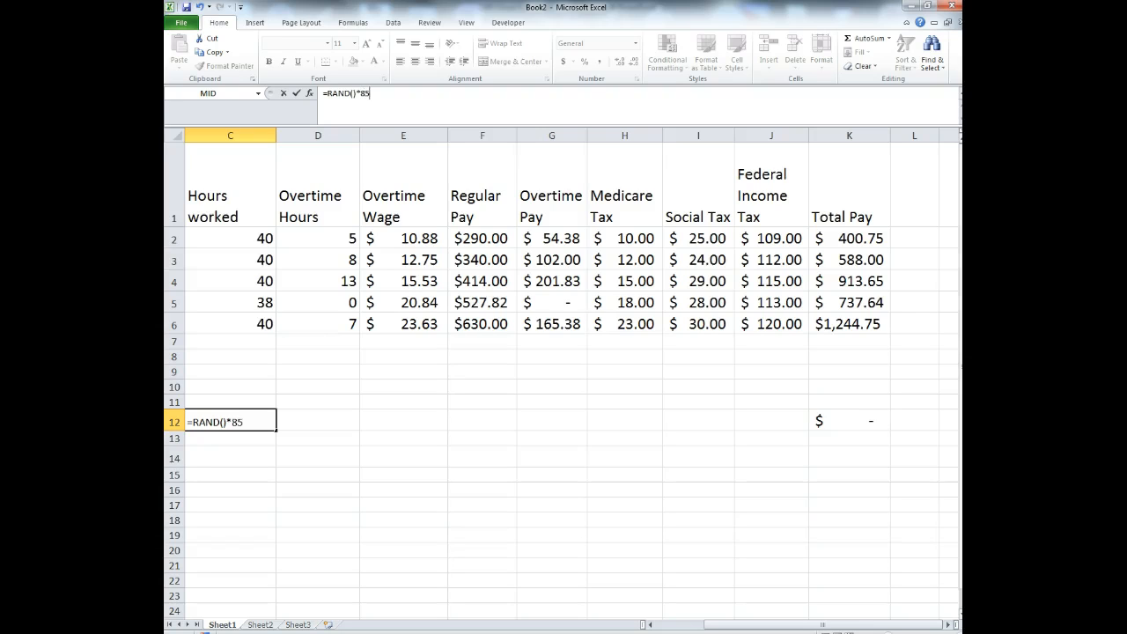
key(Return)
click(255, 422)
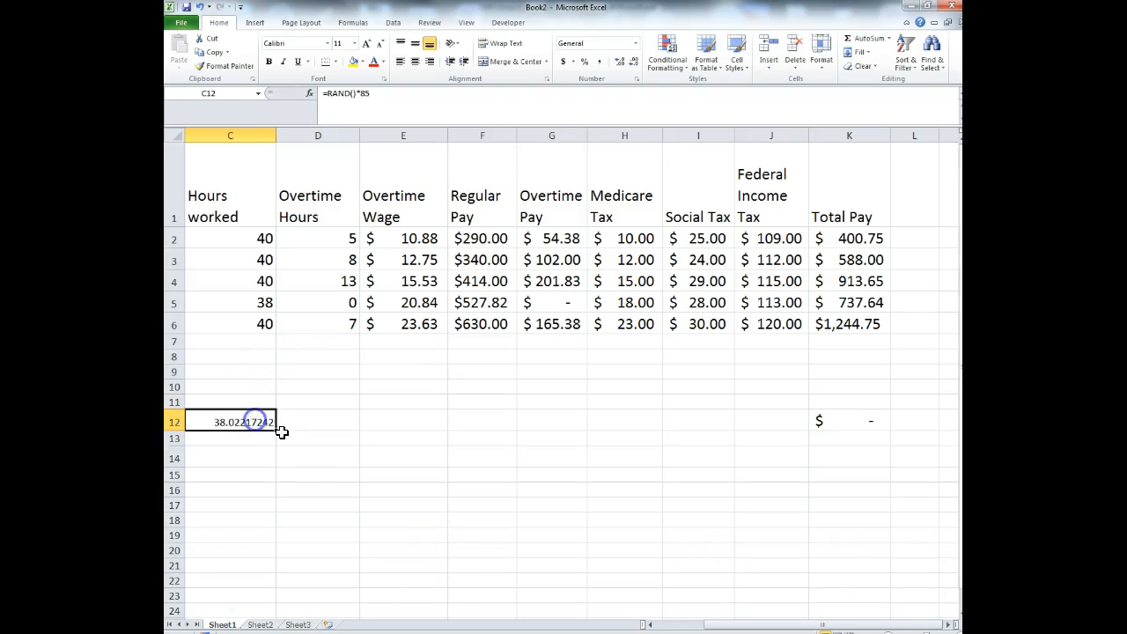
drag(276, 434, 783, 440)
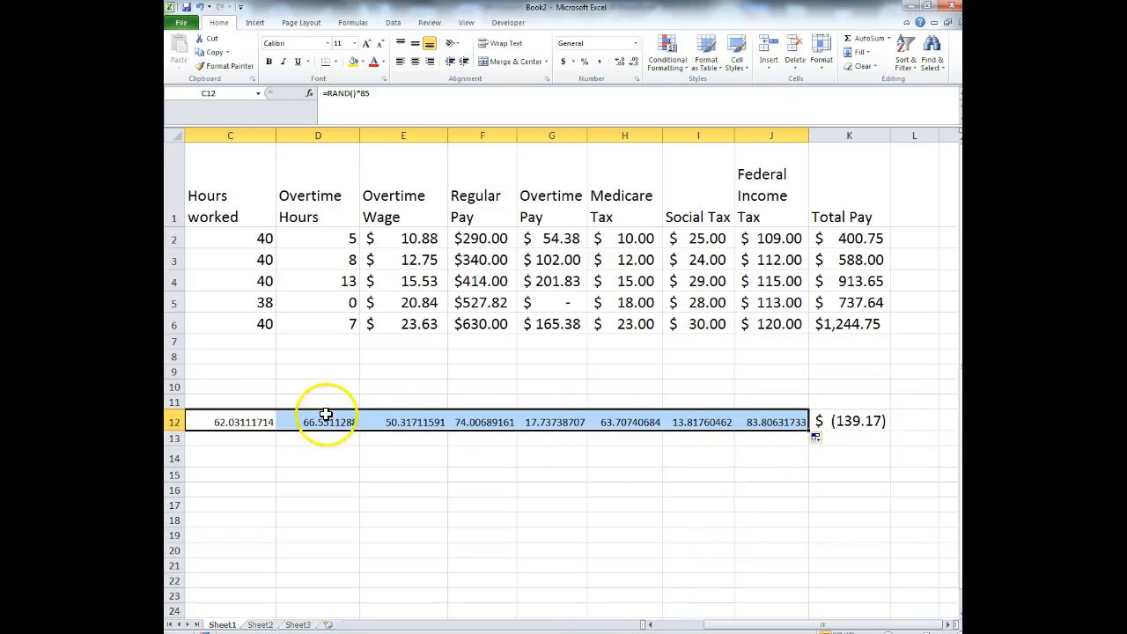
key(ctrl+z)
key(ctrl+z)
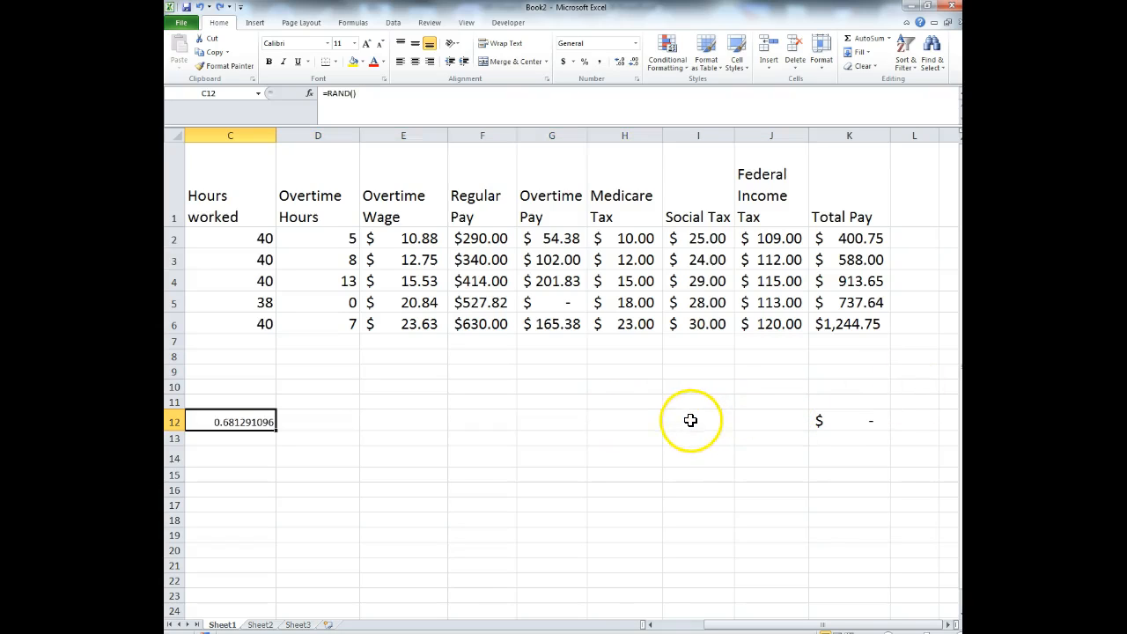
key(ctrl+z)
- Clear the formula from K12 and restore the Excel window to full screen
click(839, 434)
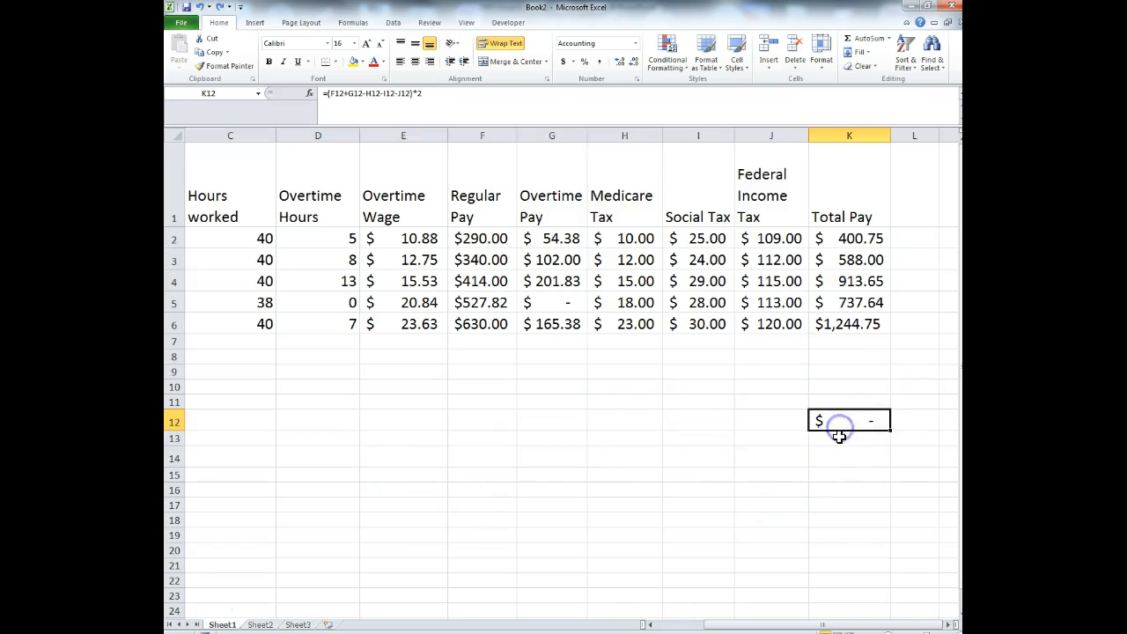
key(Delete)
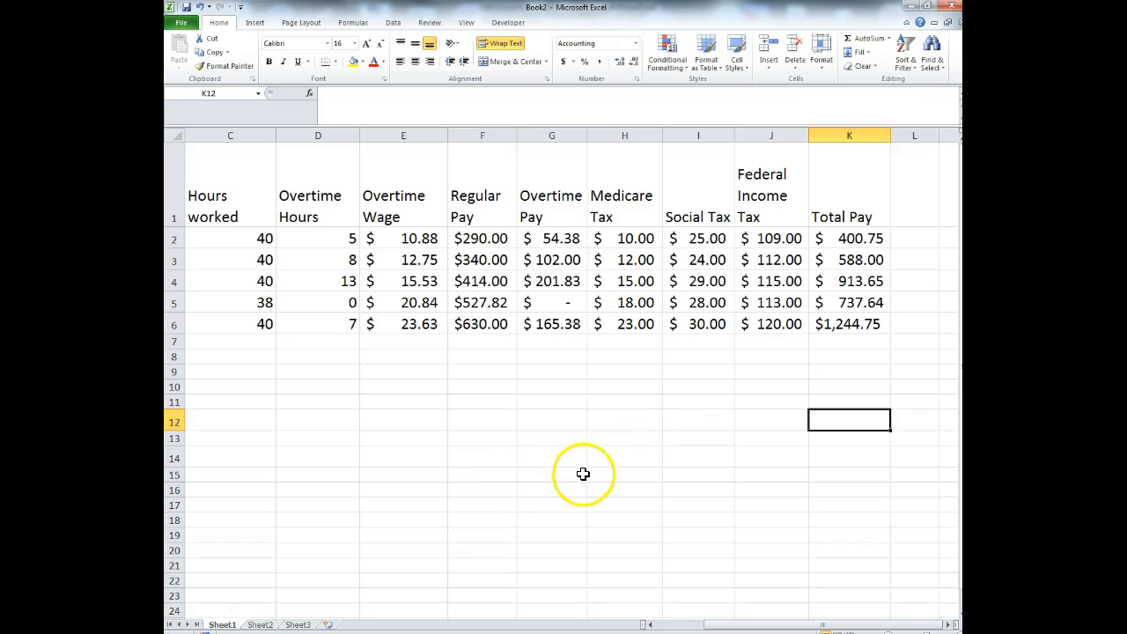
drag(775, 10, 755, 47)
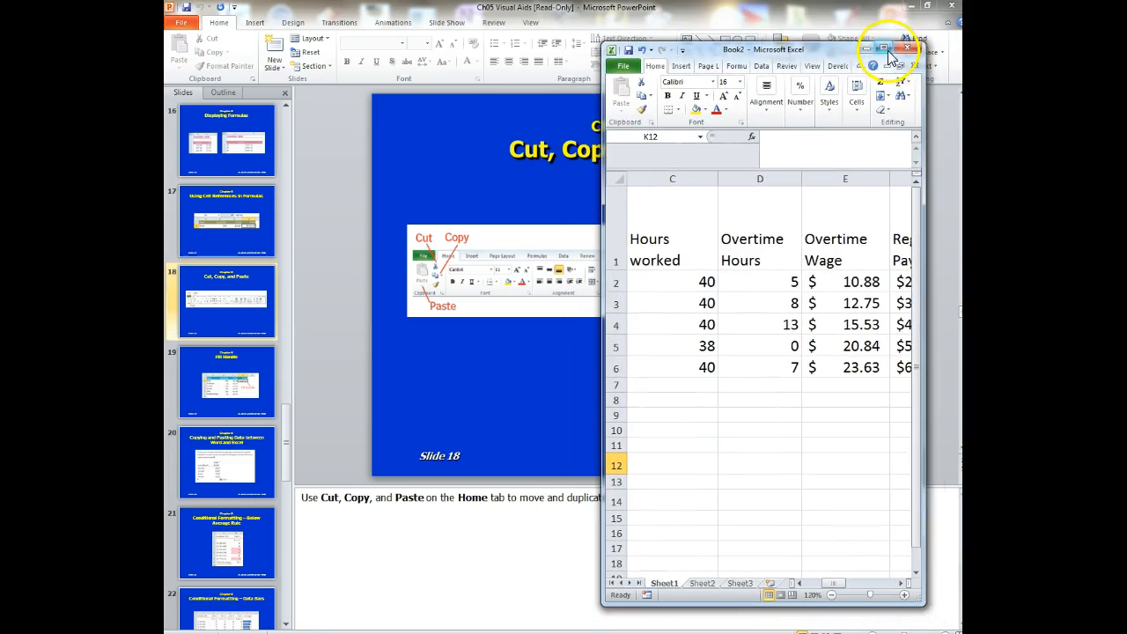
click(884, 48)
- Paste K2's Total Pay into K12 as the plain value 400.75, then undo it
click(871, 238)
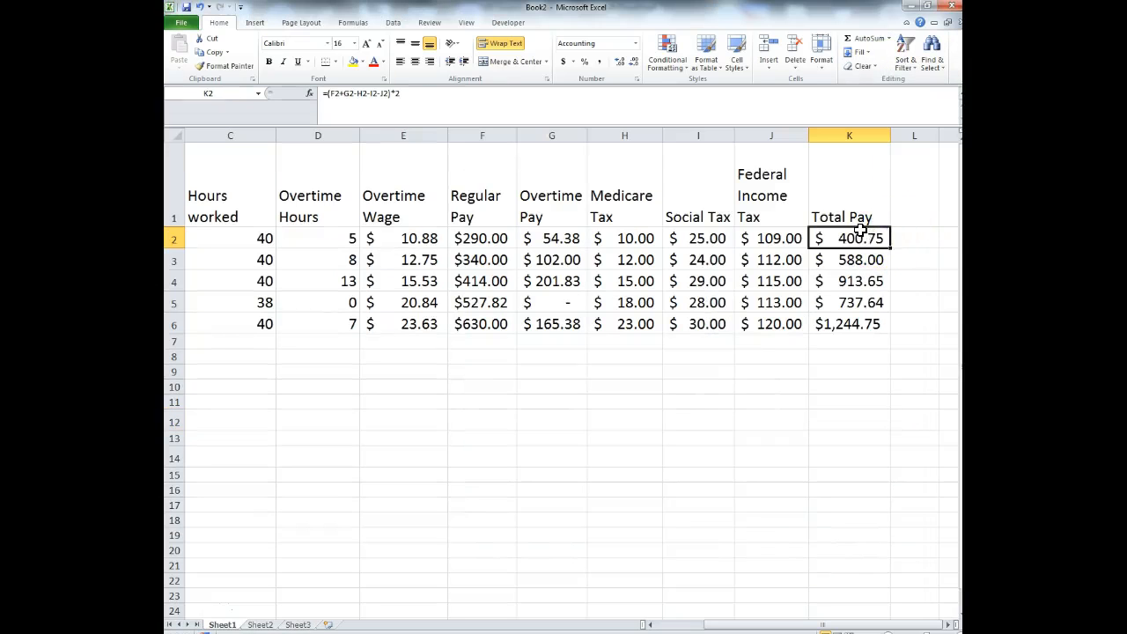
key(ctrl+c)
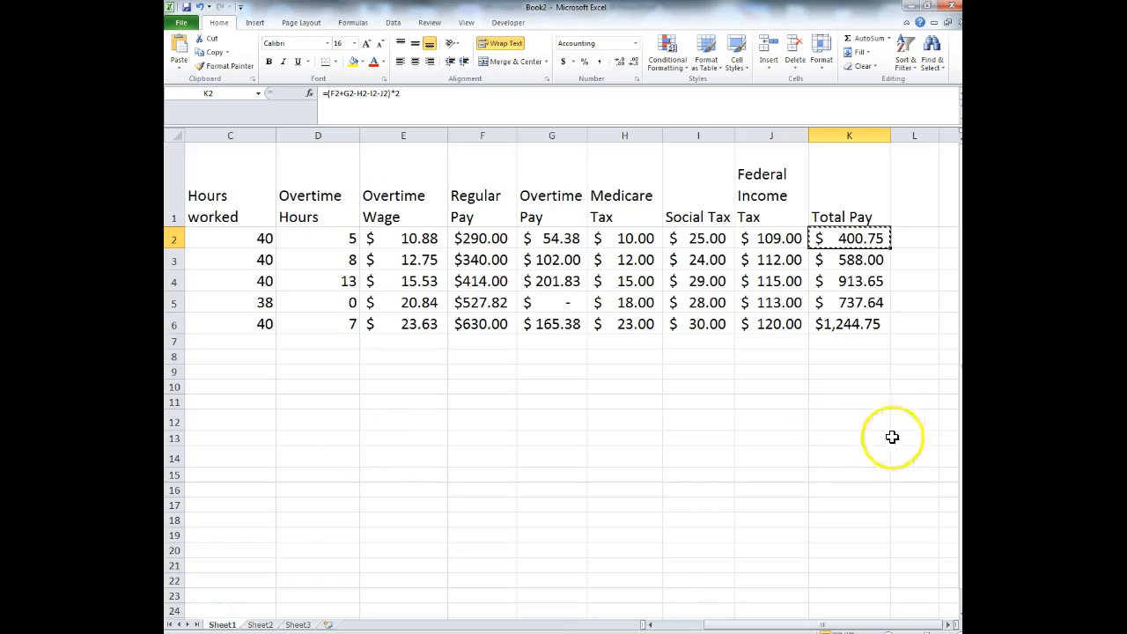
click(850, 419)
click(190, 65)
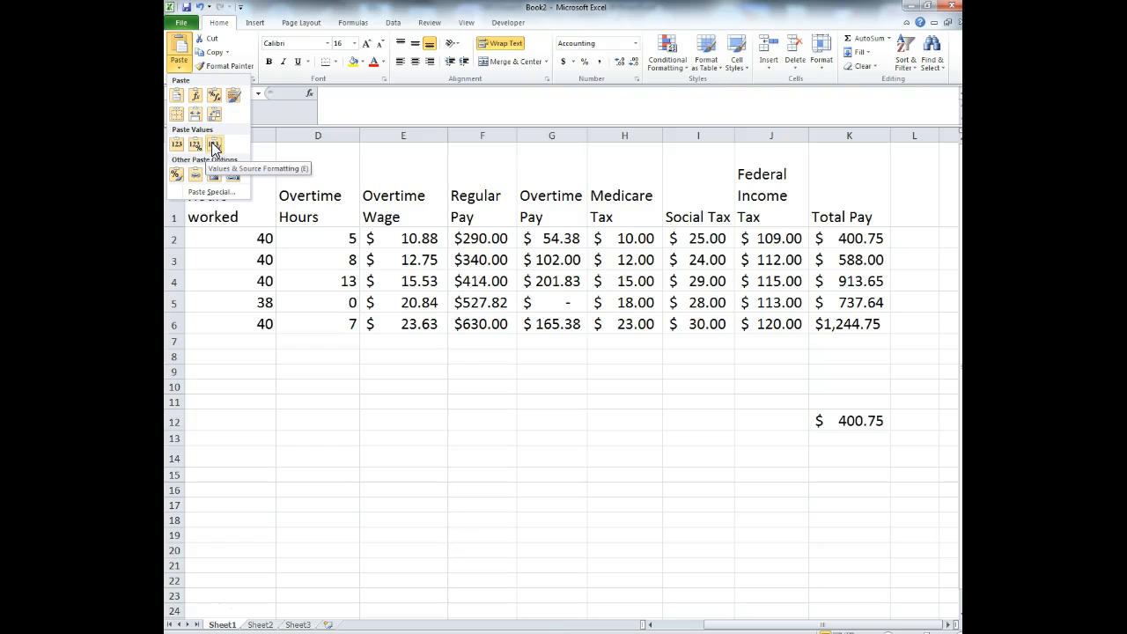
click(214, 147)
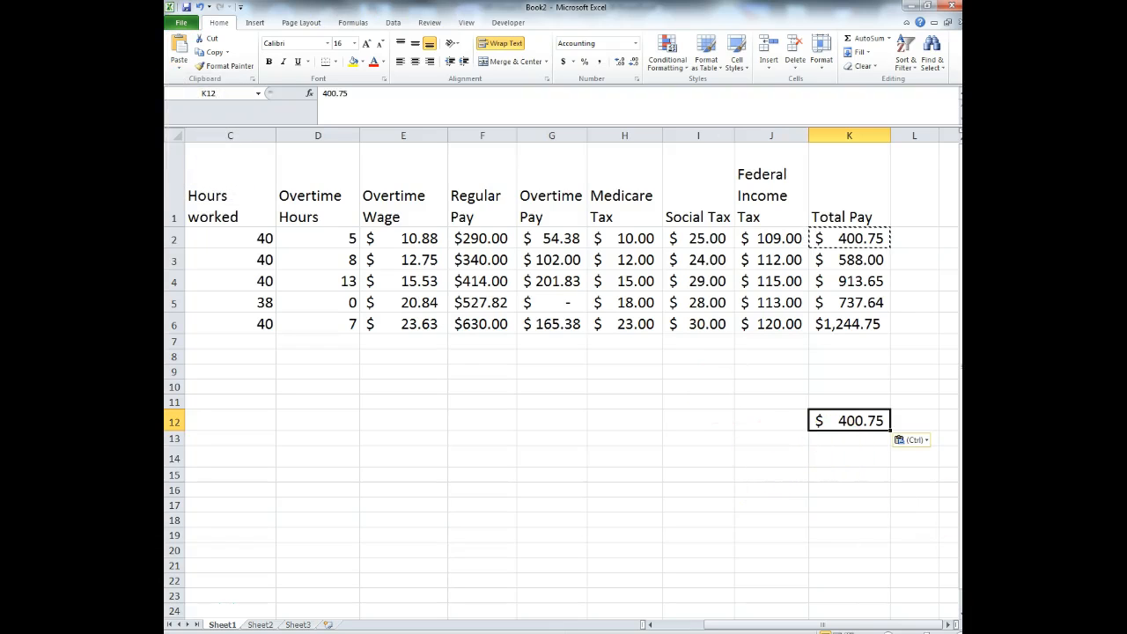
click(201, 6)
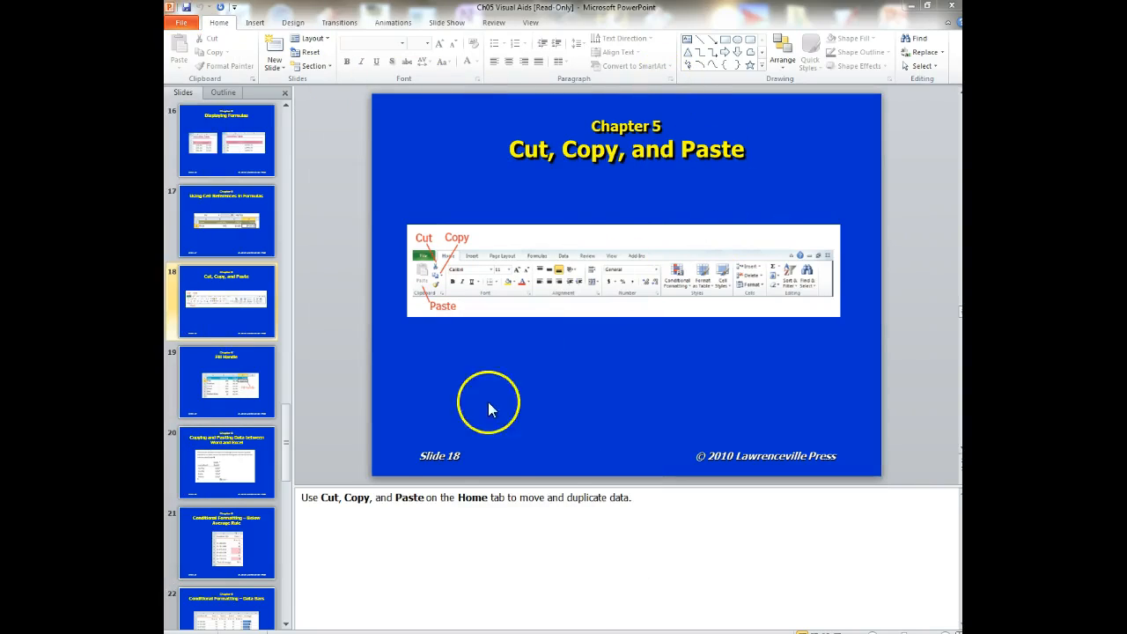
- Bring the PowerPoint deck forward and scroll to slide 19, 'Fill Handle'
click(494, 407)
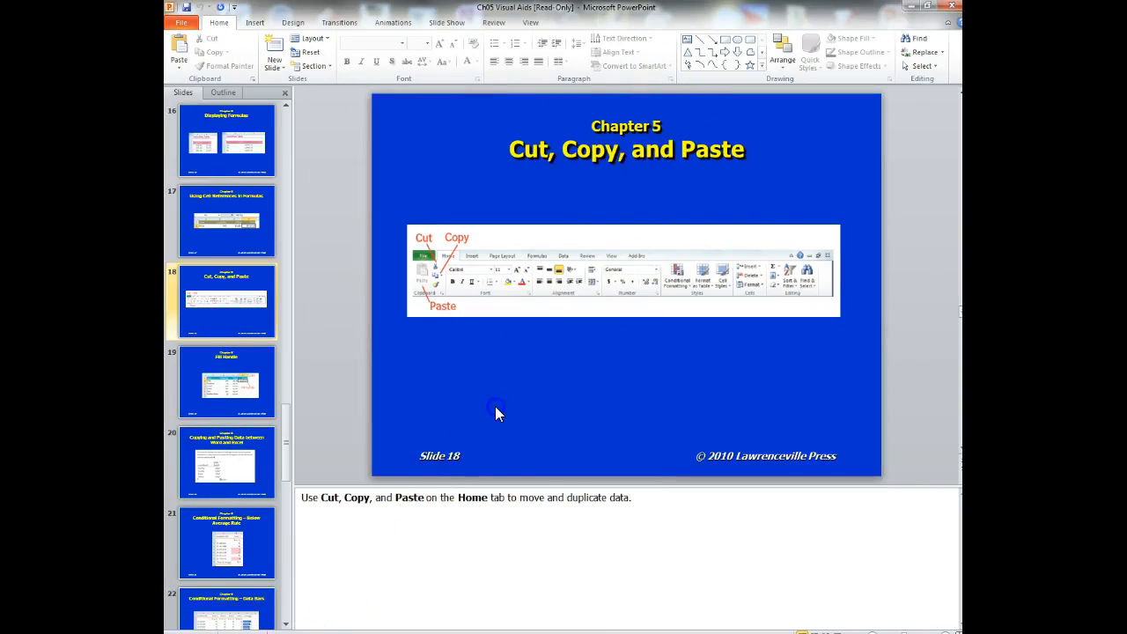
scroll(496, 407, down, 1)
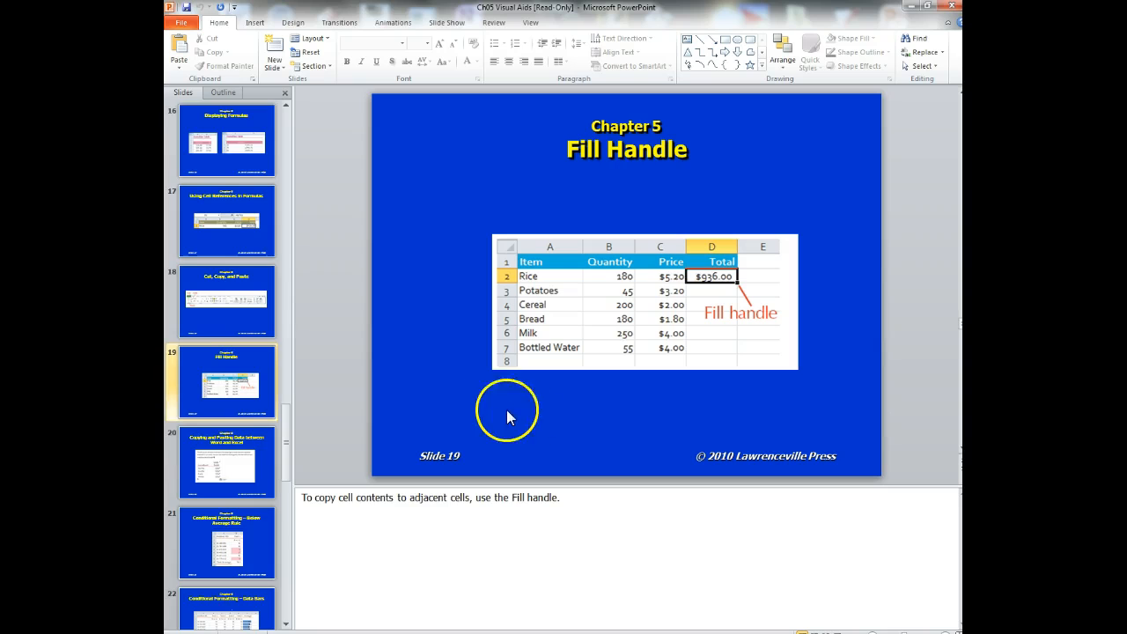
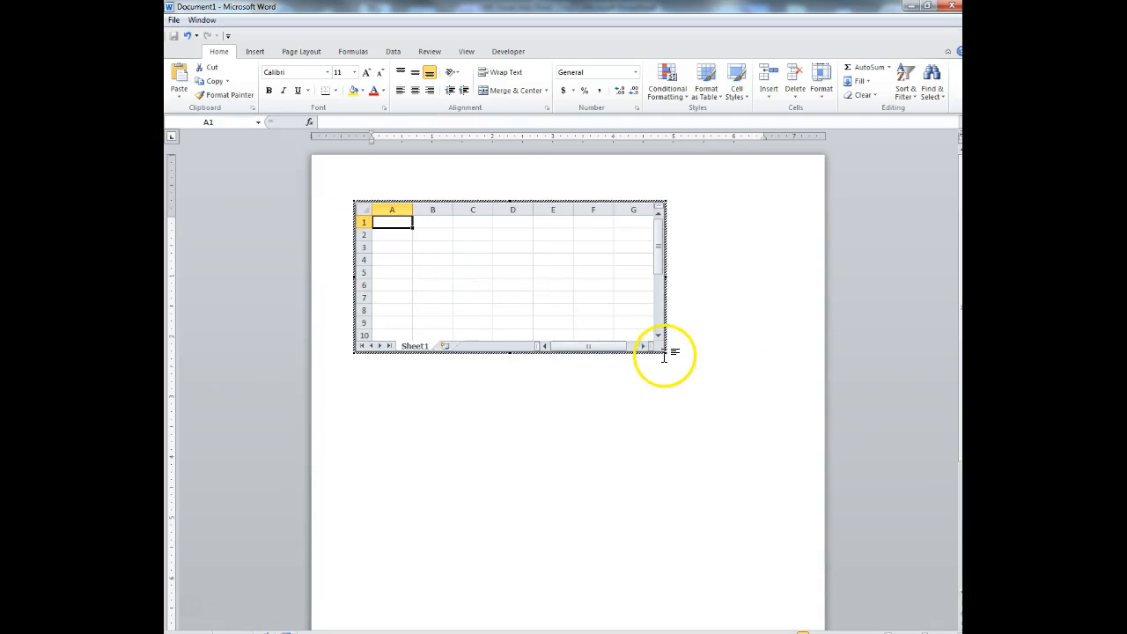
- Drag the embedded worksheet's corner out until it shows 12 rows by 8 columns (A–H)
drag(666, 354, 690, 382)
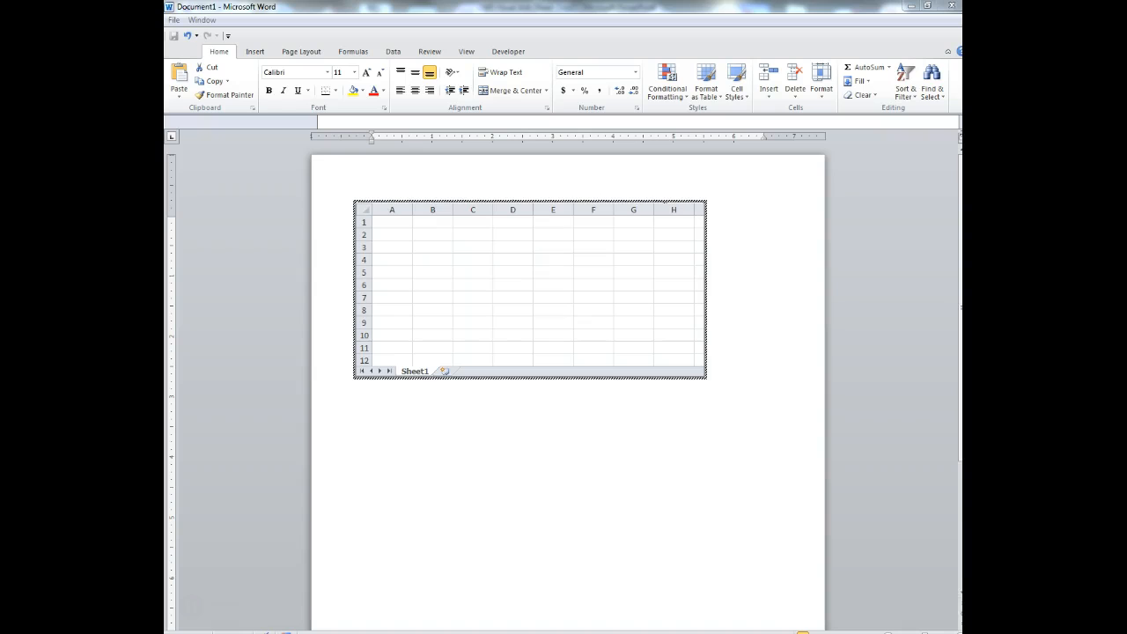
- Paste the employee table with values and source formatting, then undo it
click(398, 222)
click(180, 97)
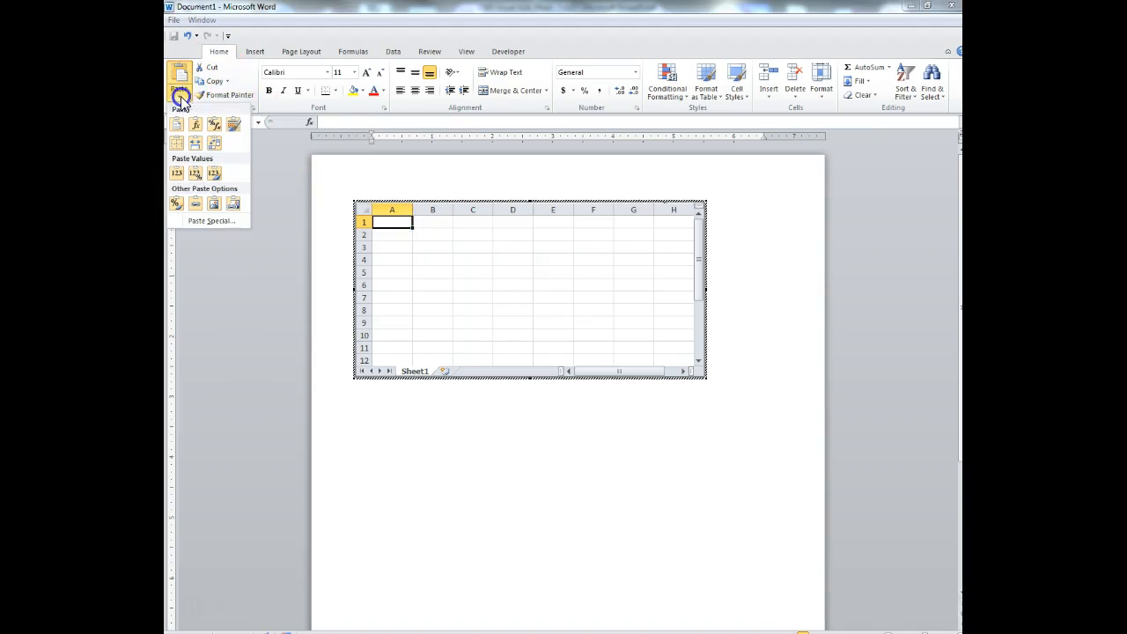
click(214, 176)
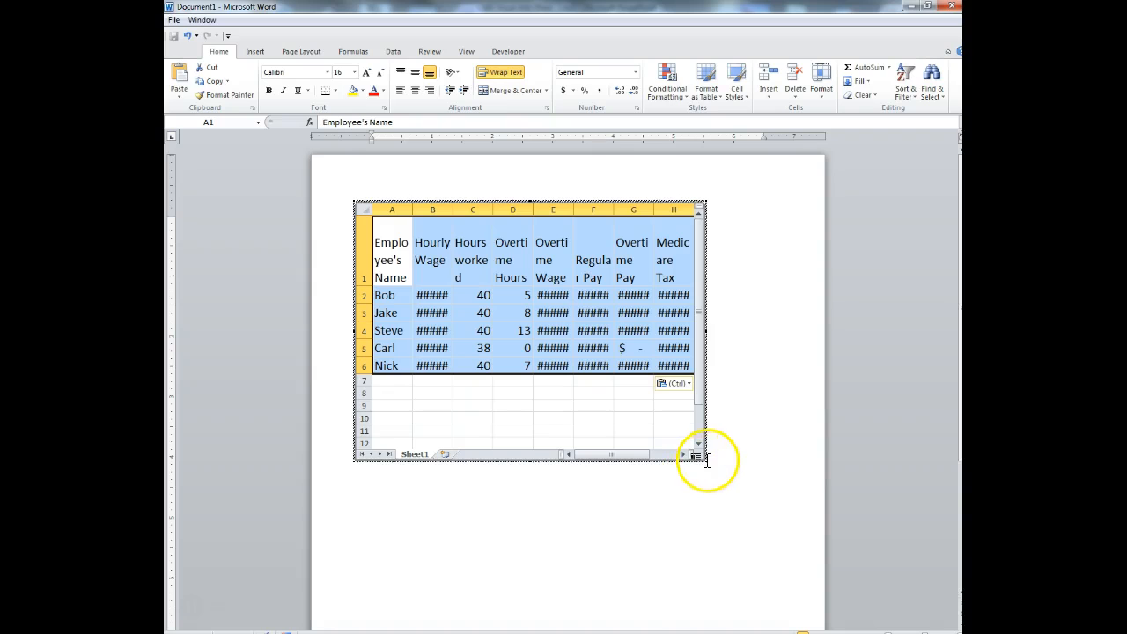
click(709, 460)
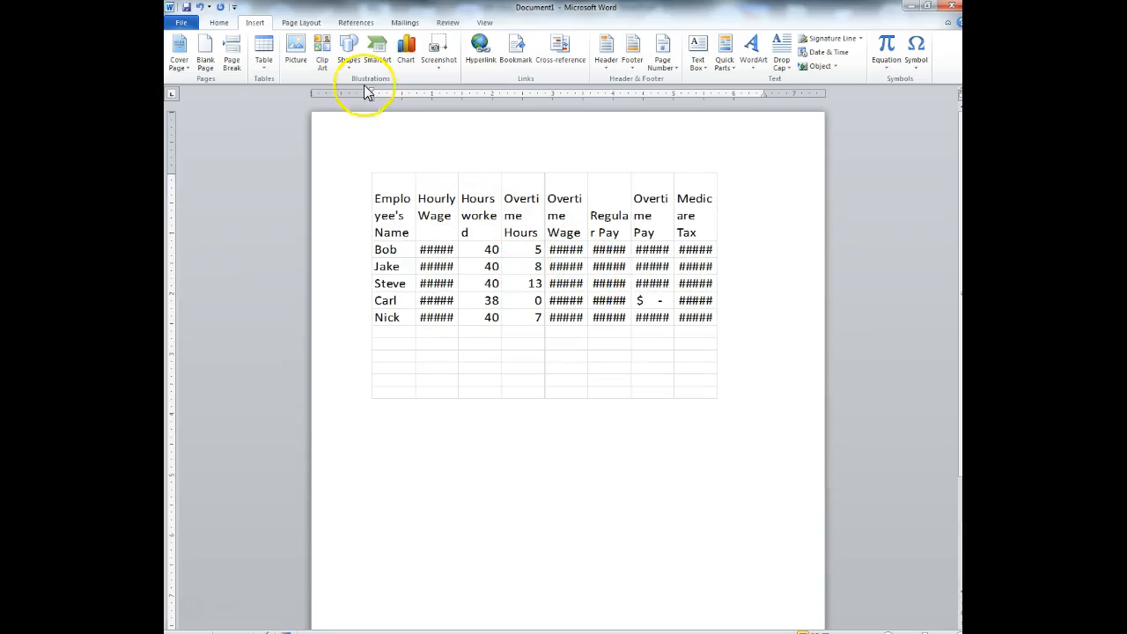
click(199, 6)
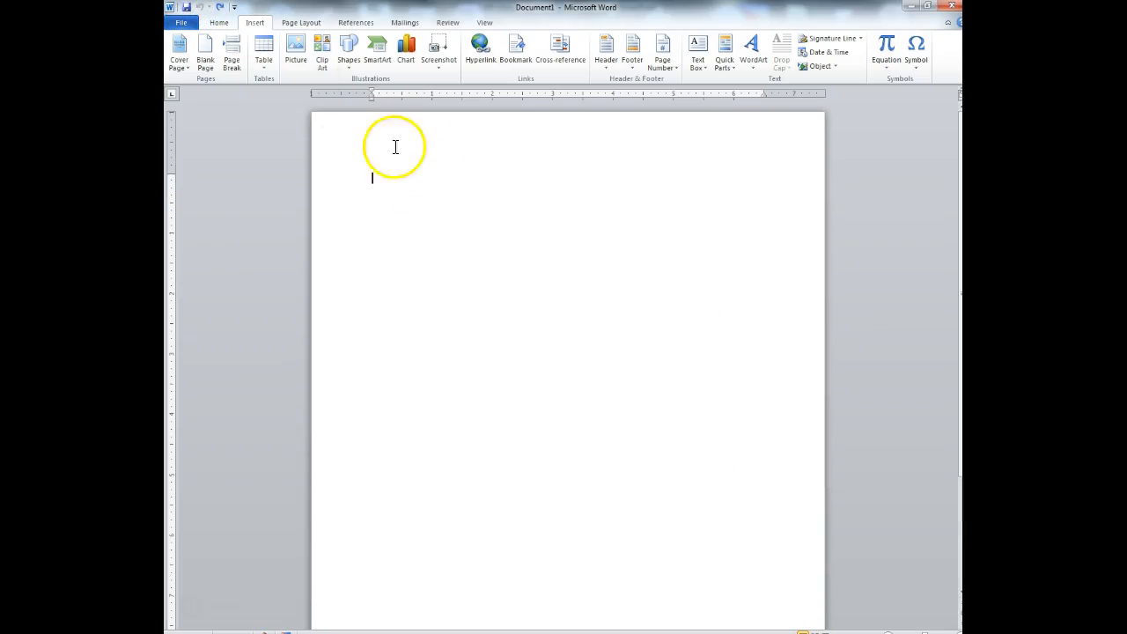
- Set the page orientation to landscape and bring up the Insert Table choices
click(301, 22)
click(289, 63)
click(322, 115)
click(256, 25)
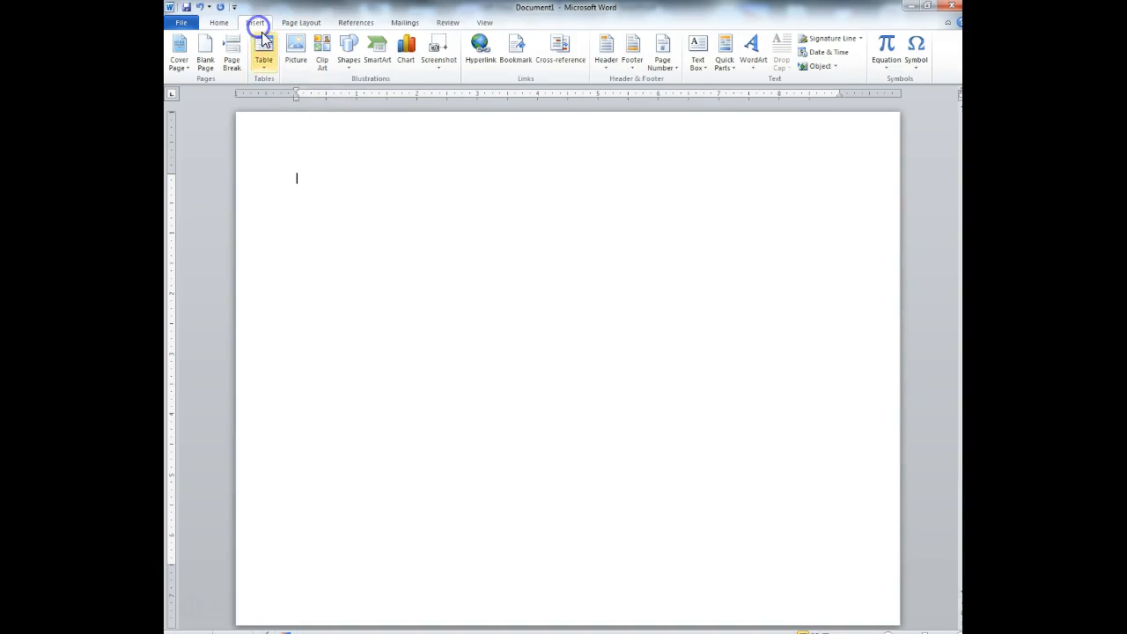
click(262, 70)
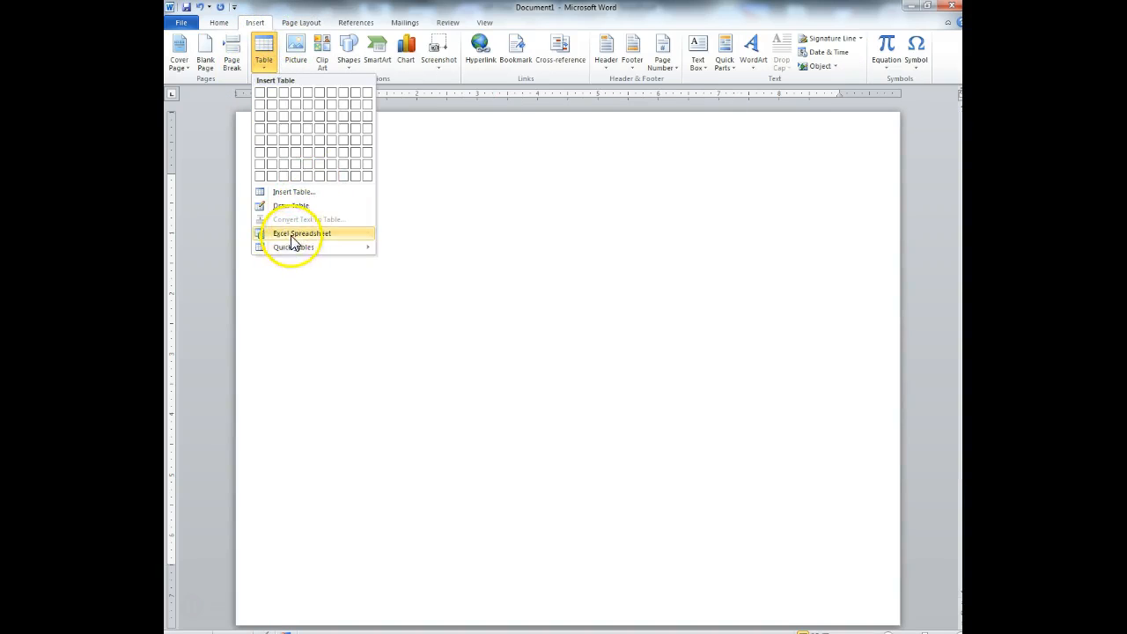
- Embed a new Excel worksheet sized 17 rows by 12 columns and paste the pay table at A1
click(293, 235)
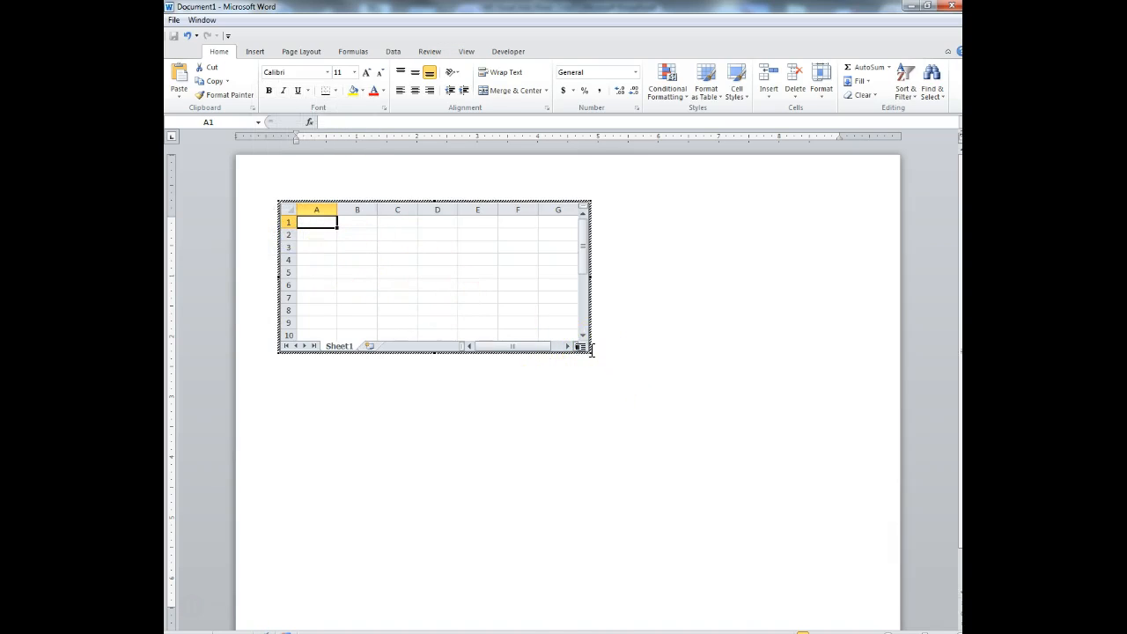
drag(589, 353, 830, 467)
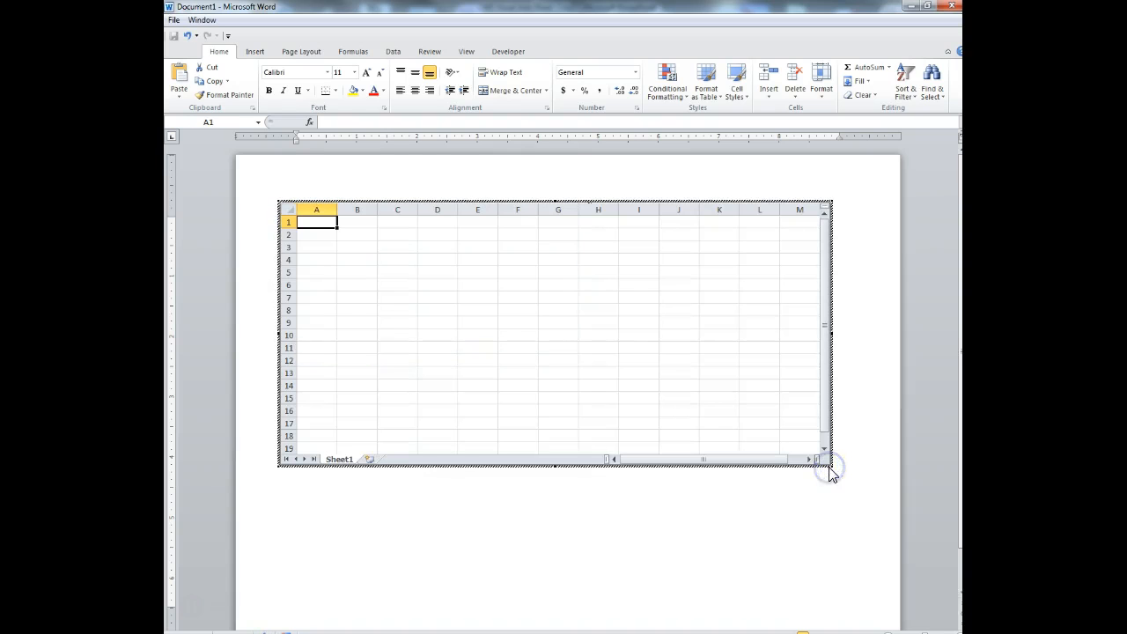
key(ctrl+v)
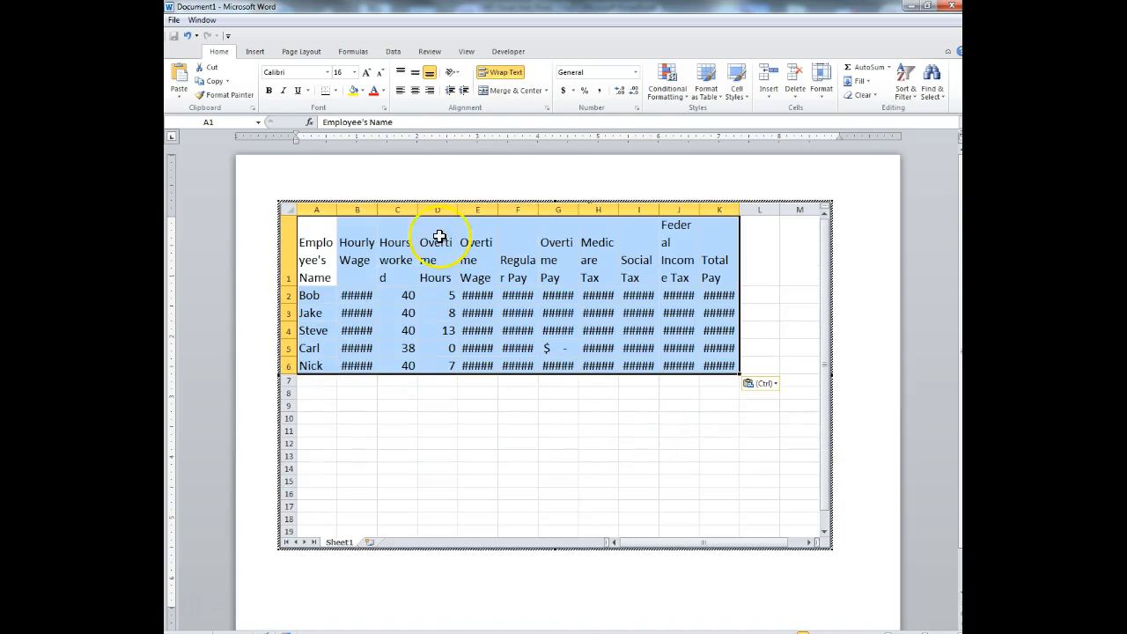
- Auto-fit and adjust columns A–K, widening K so $1,244.75 shows fully
drag(720, 209, 332, 214)
drag(707, 210, 705, 210)
double_click(704, 209)
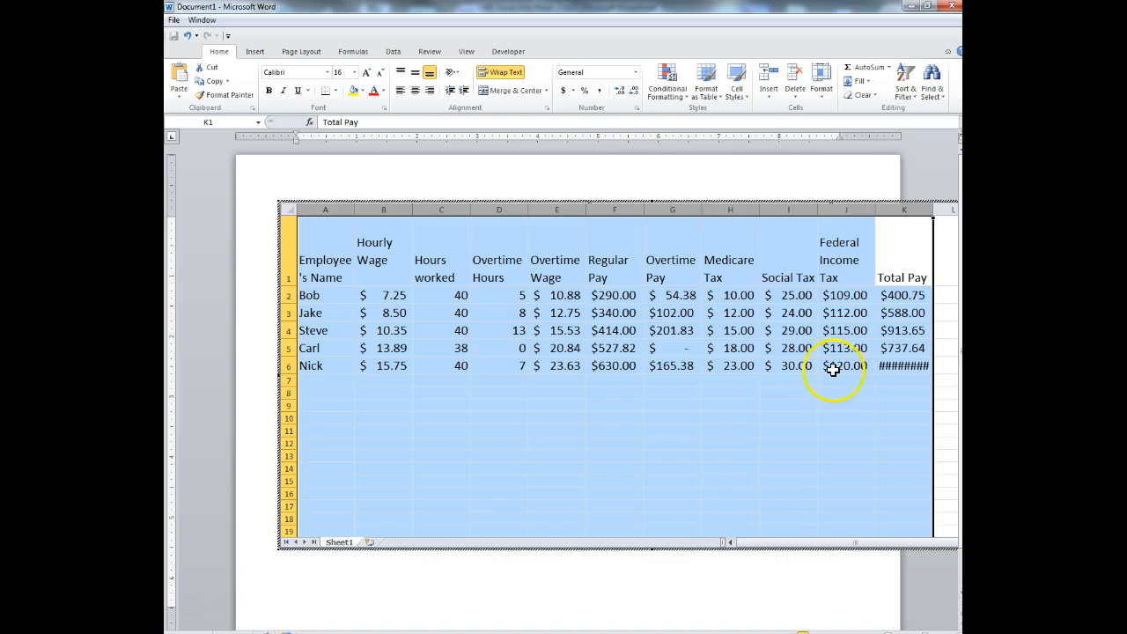
drag(874, 209, 881, 209)
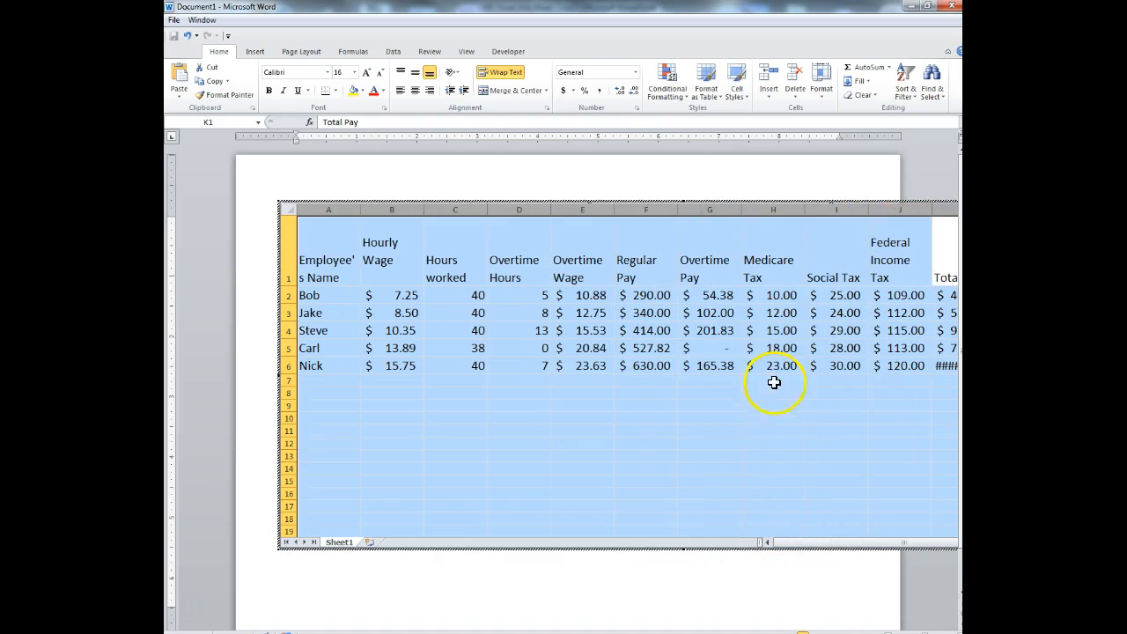
click(579, 406)
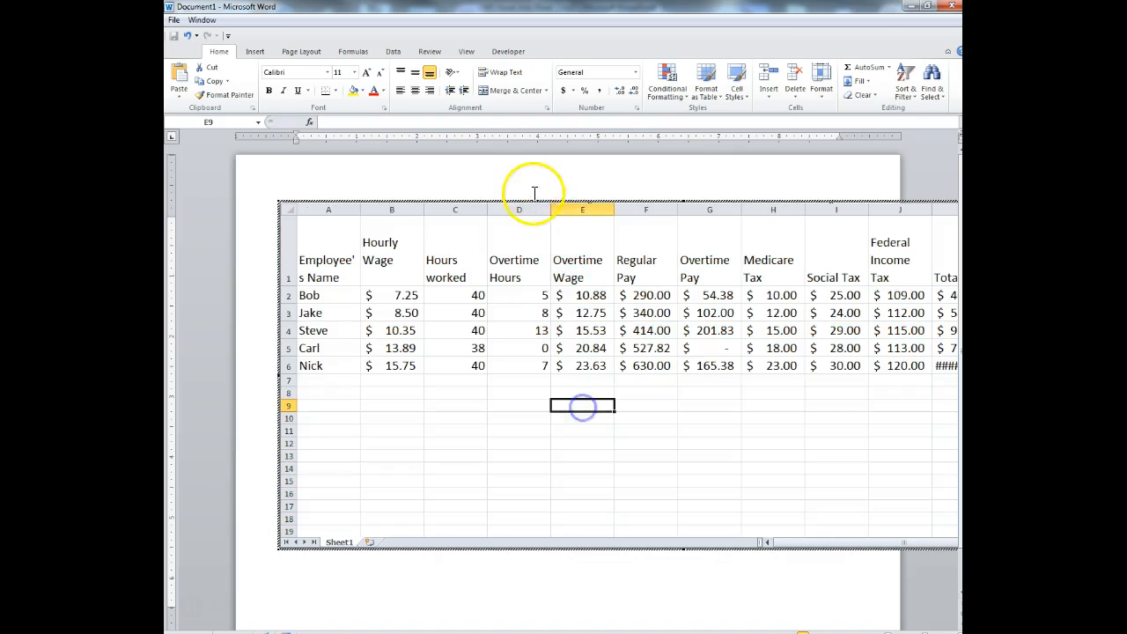
drag(552, 204, 410, 212)
click(426, 212)
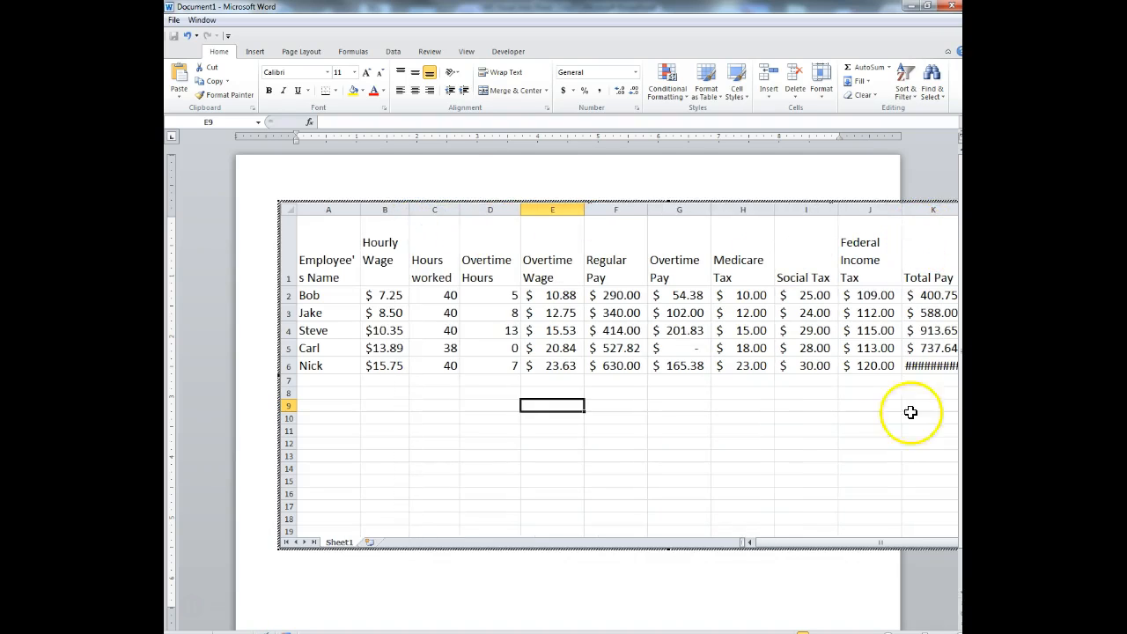
drag(822, 543, 925, 532)
drag(898, 204, 907, 206)
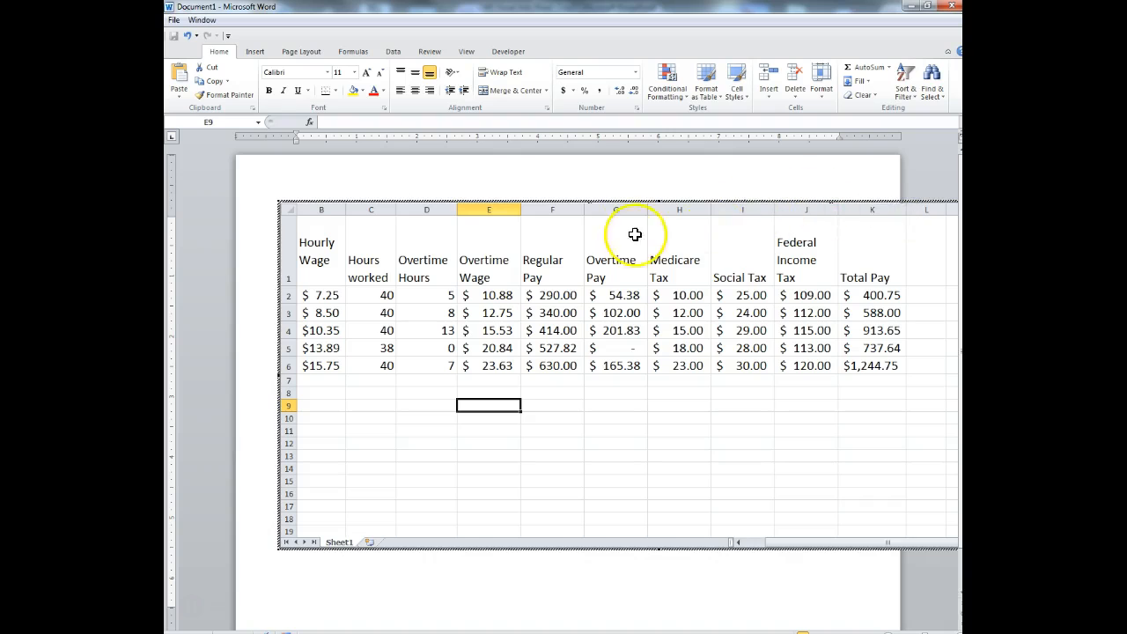
- Paste a second copy of the employee table at J13 and return to the document
click(786, 453)
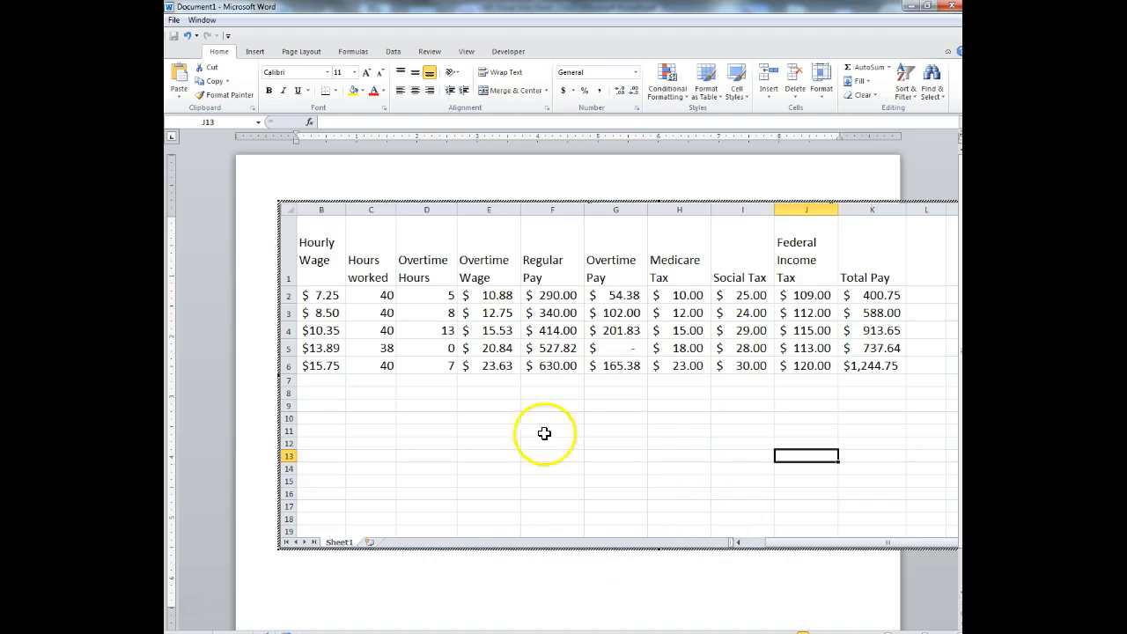
key(ctrl+v)
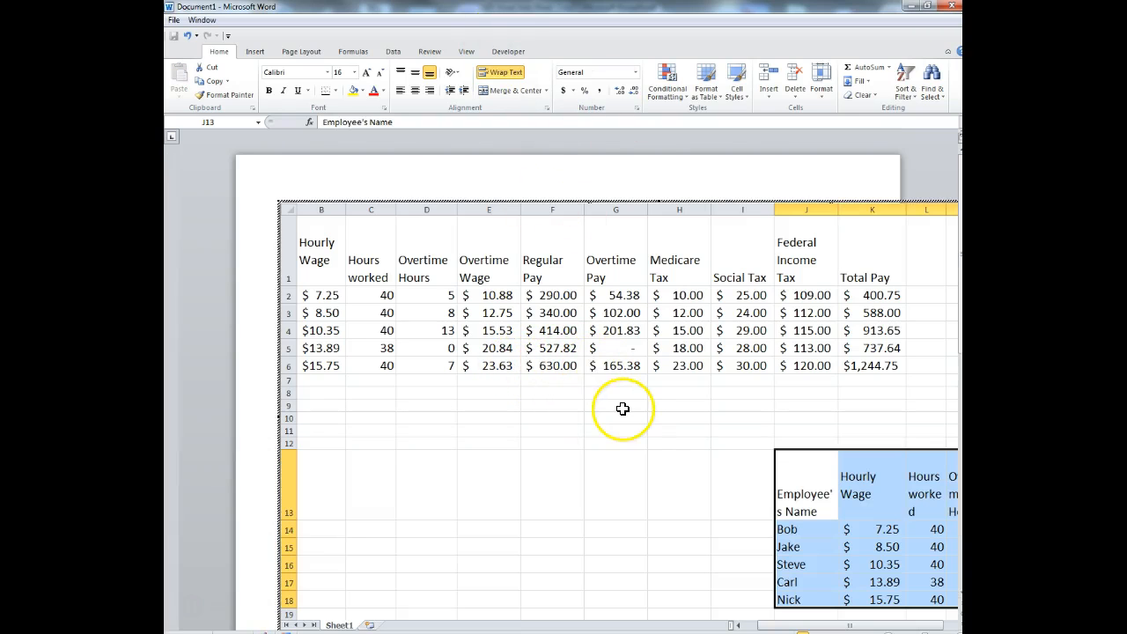
click(652, 178)
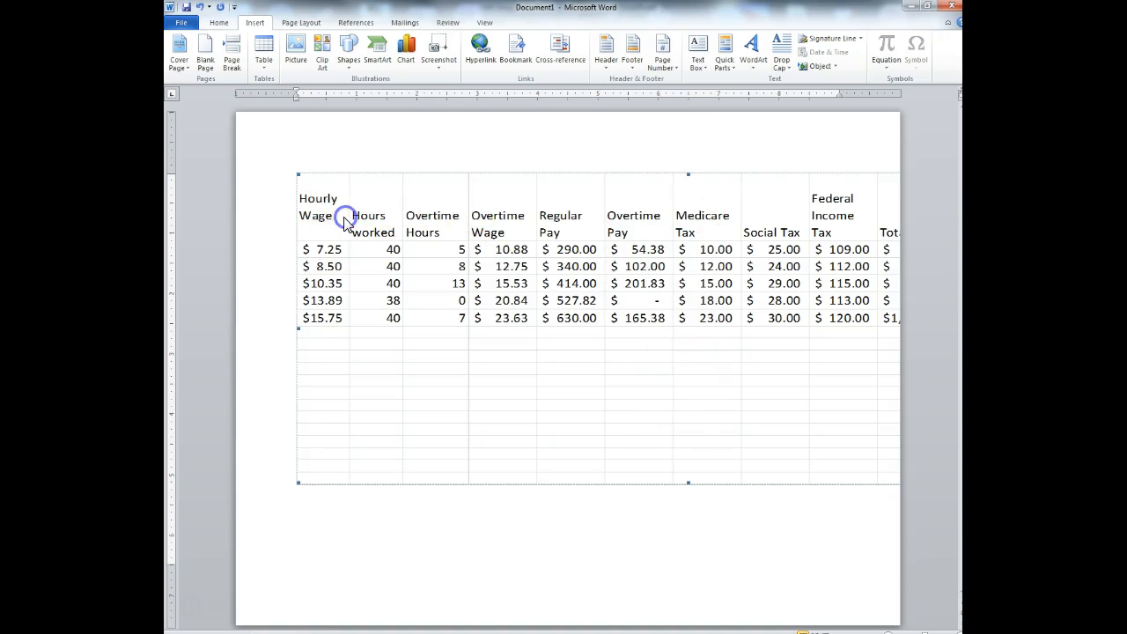
- Select the whole document and try font sizes 12, 11 and then 9
key(ctrl+a)
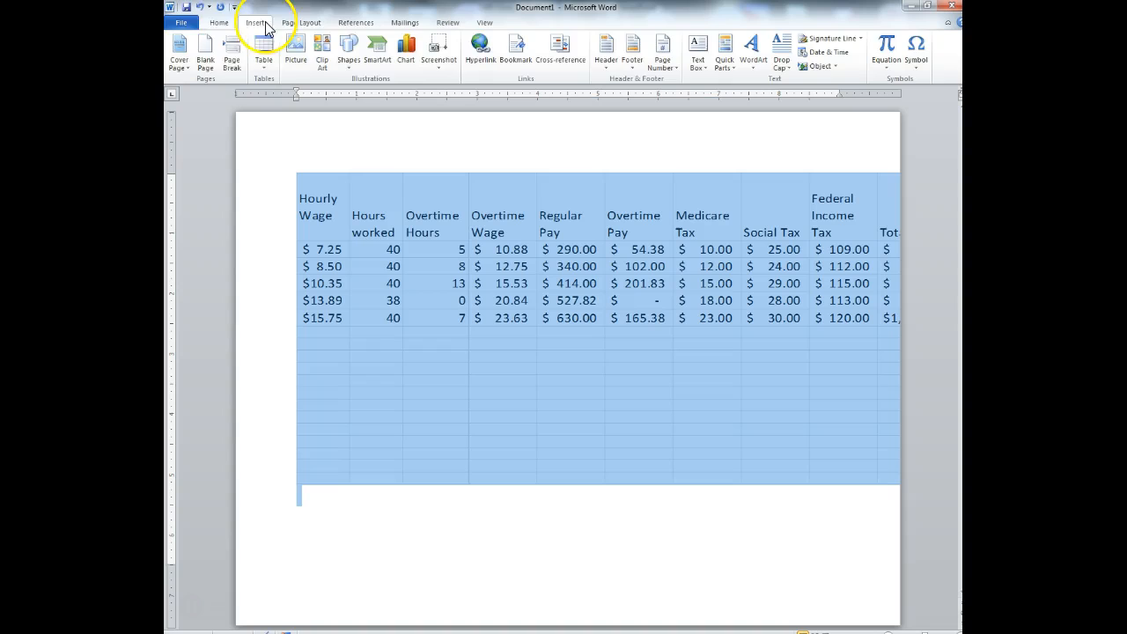
click(220, 23)
click(345, 44)
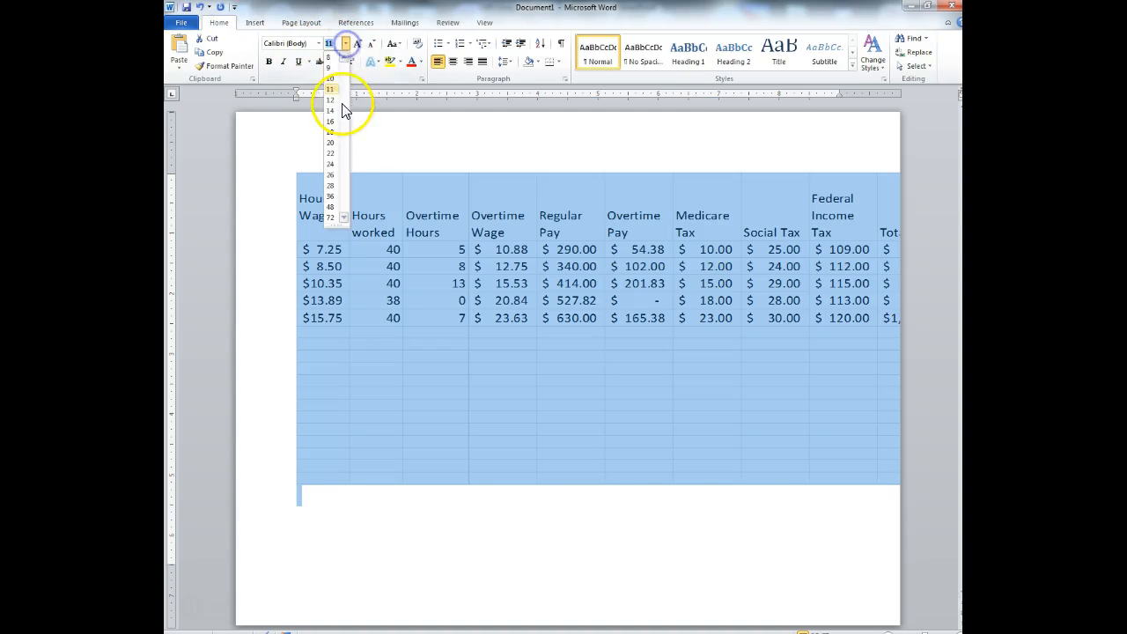
click(330, 104)
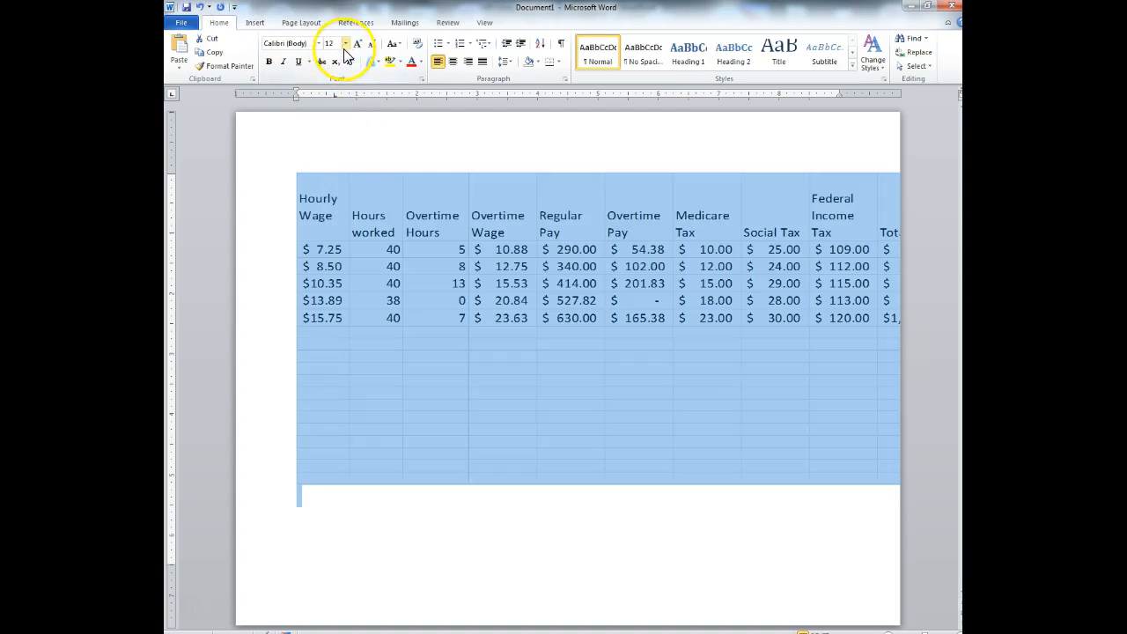
click(345, 43)
click(331, 88)
click(345, 43)
click(327, 67)
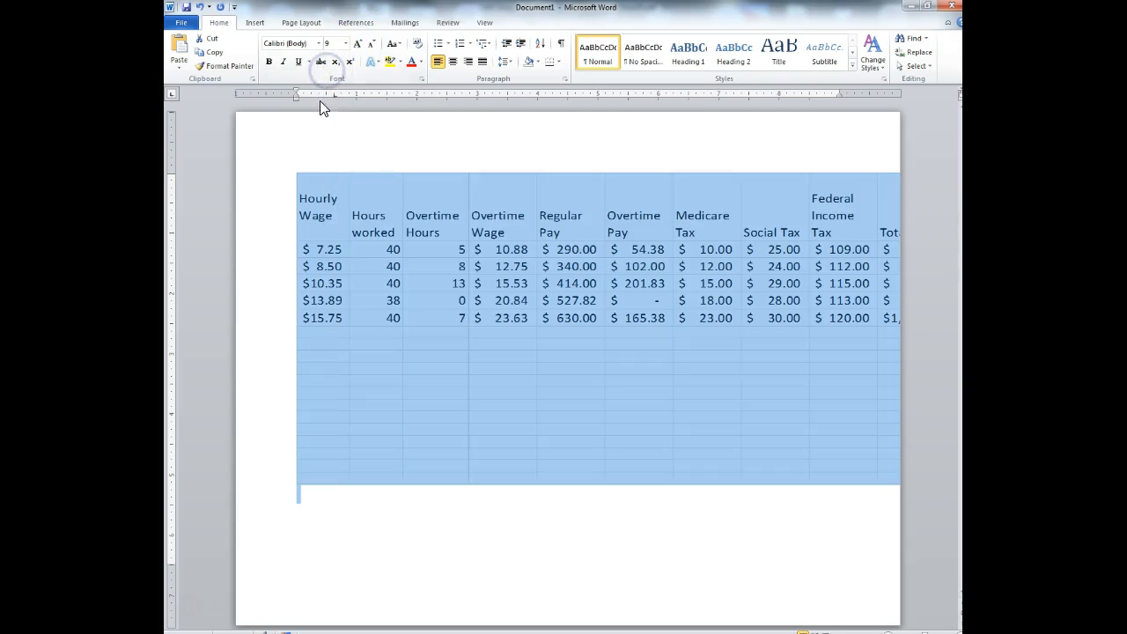
- Undo the font changes, the embedded table and the landscape setting, then minimize Word
click(200, 7)
click(200, 7)
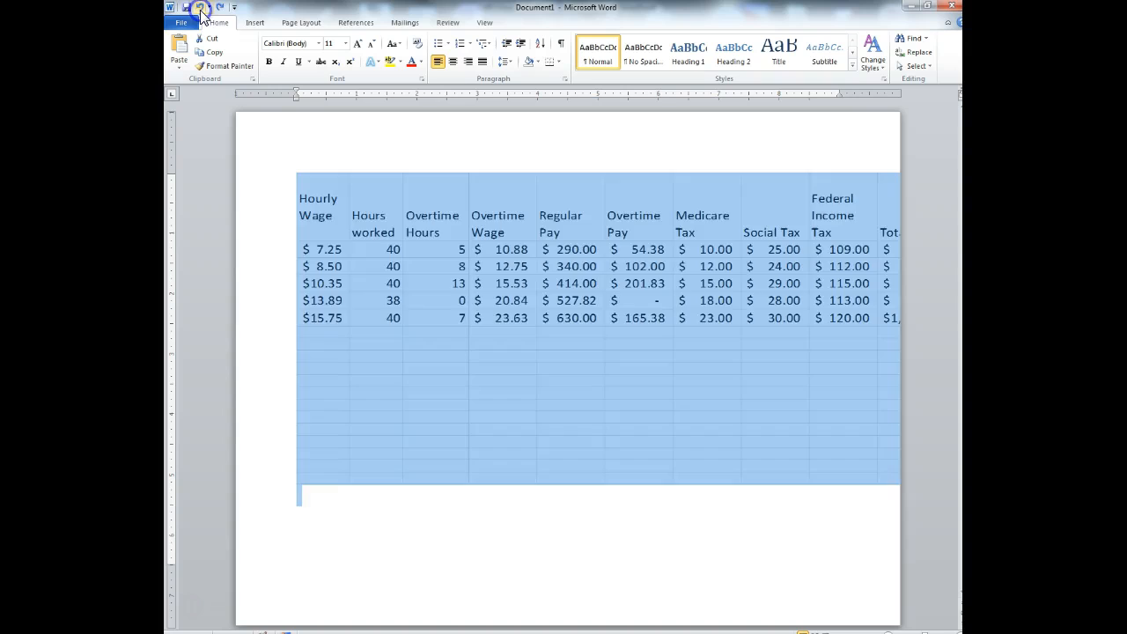
click(200, 8)
click(202, 10)
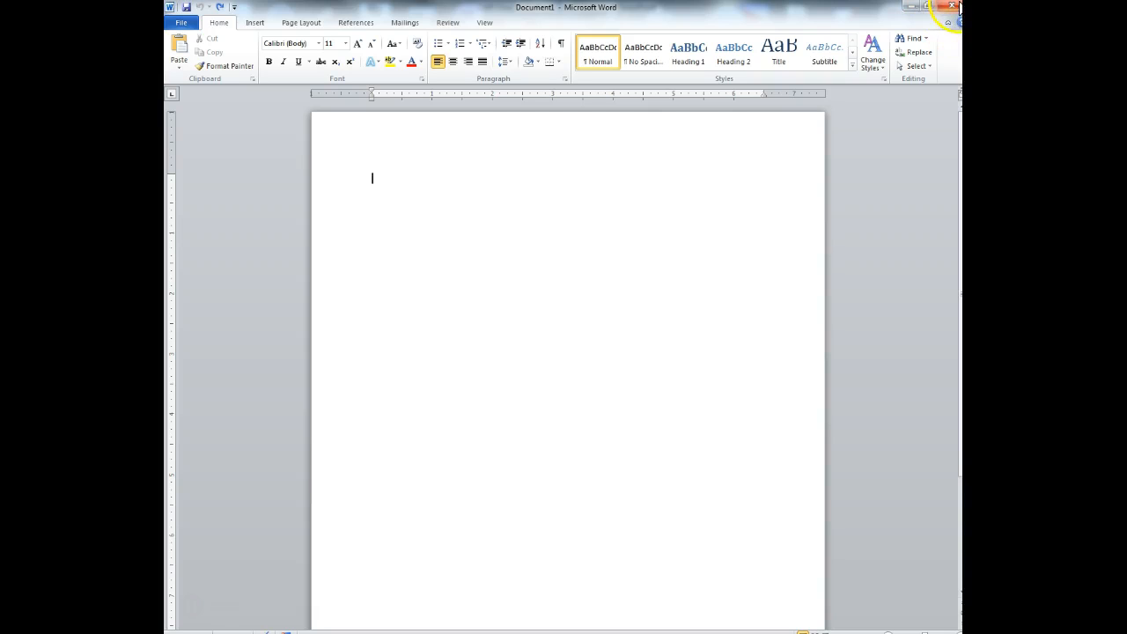
click(911, 6)
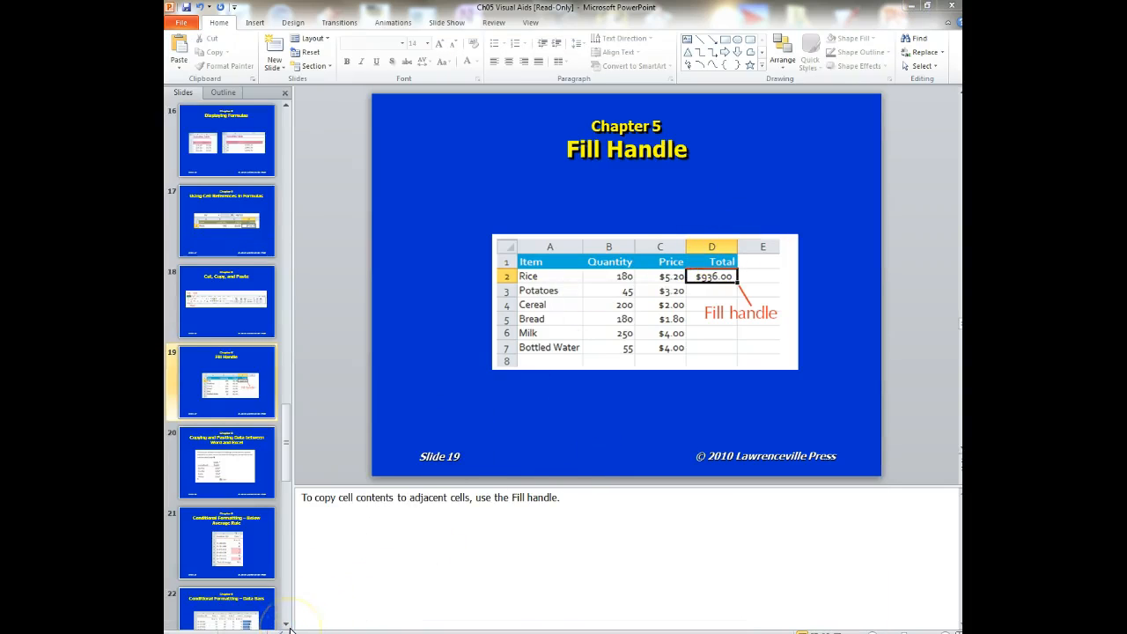
- Scroll PowerPoint to slide 21, 'Conditional Formatting – Below Average Rule', and reposition the Excel window
click(626, 445)
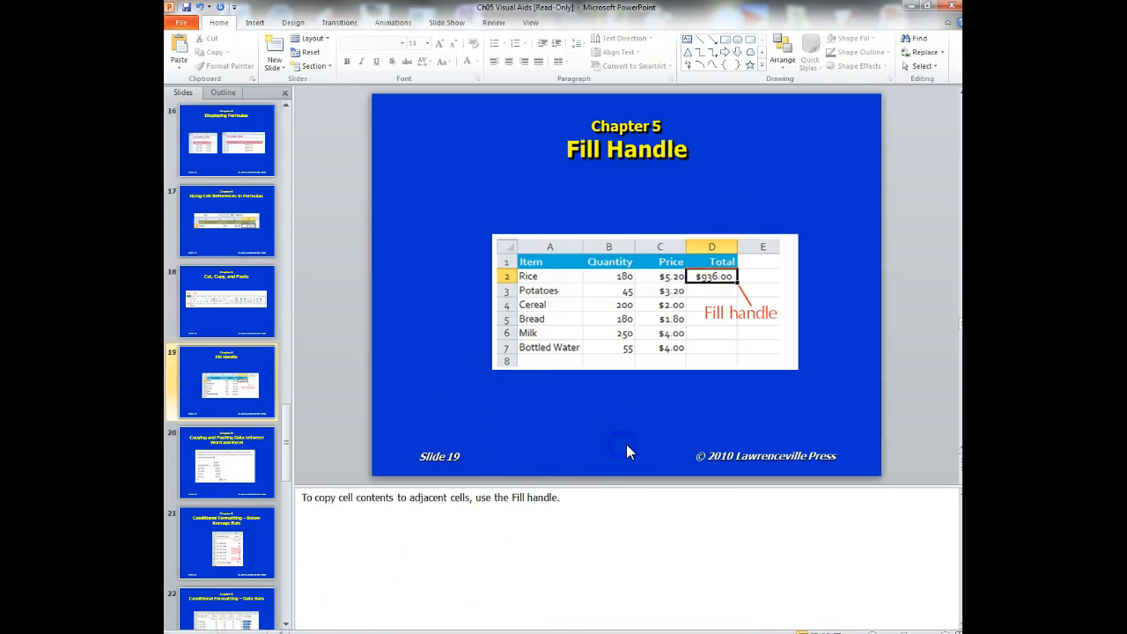
scroll(626, 445, down, 1)
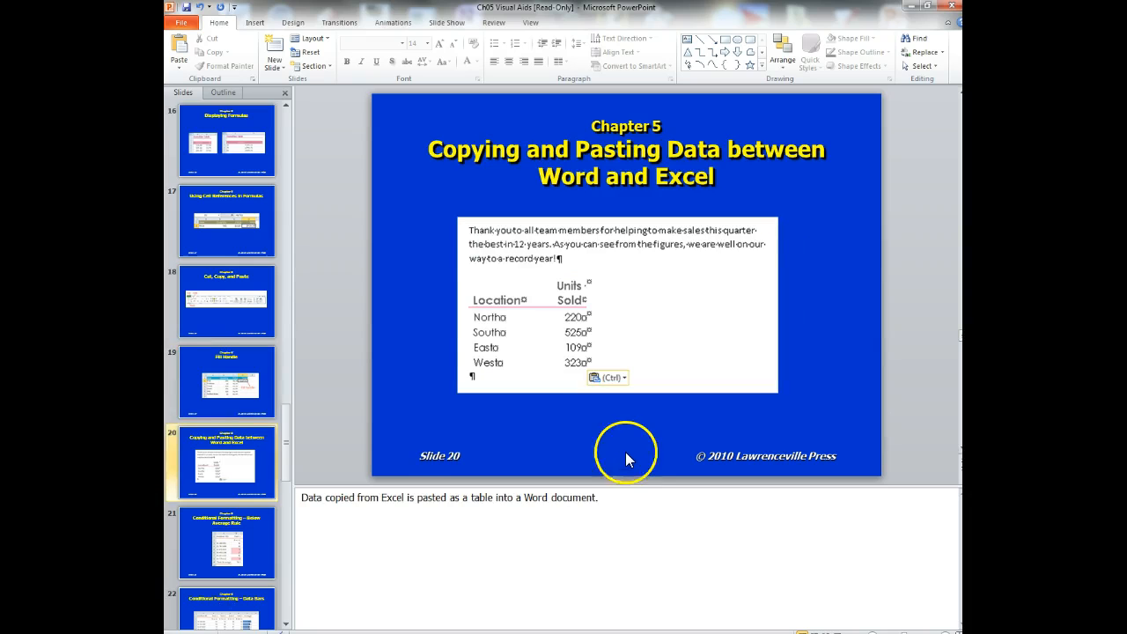
scroll(618, 458, down, 1)
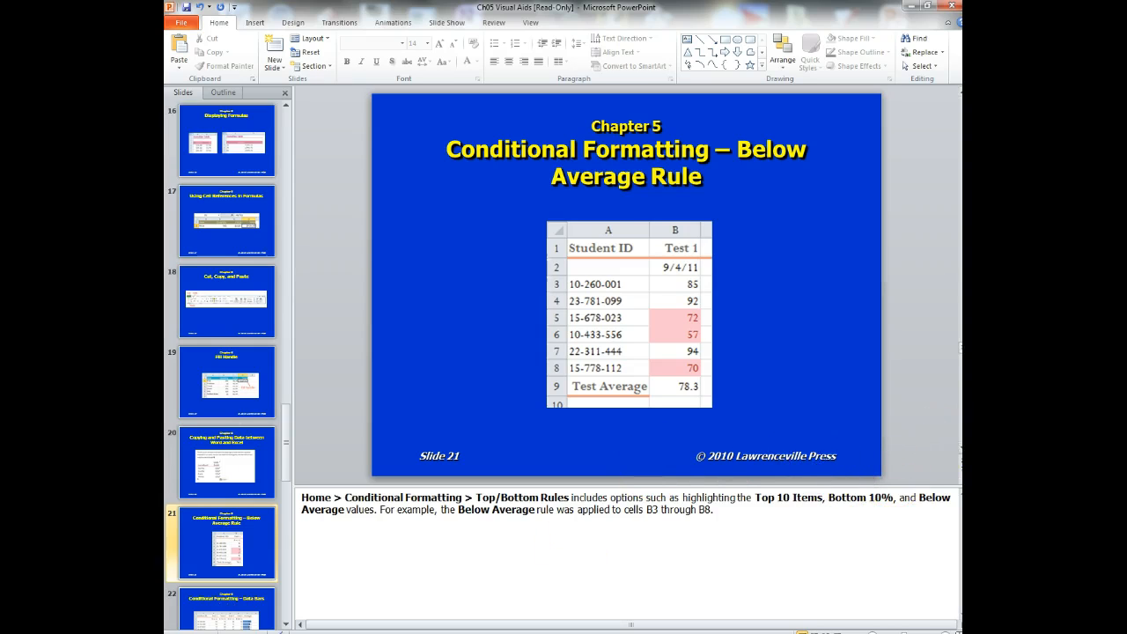
drag(555, 53, 603, 38)
- Maximize Excel, clear the copy outline, and switch to the empty Sheet2
click(720, 36)
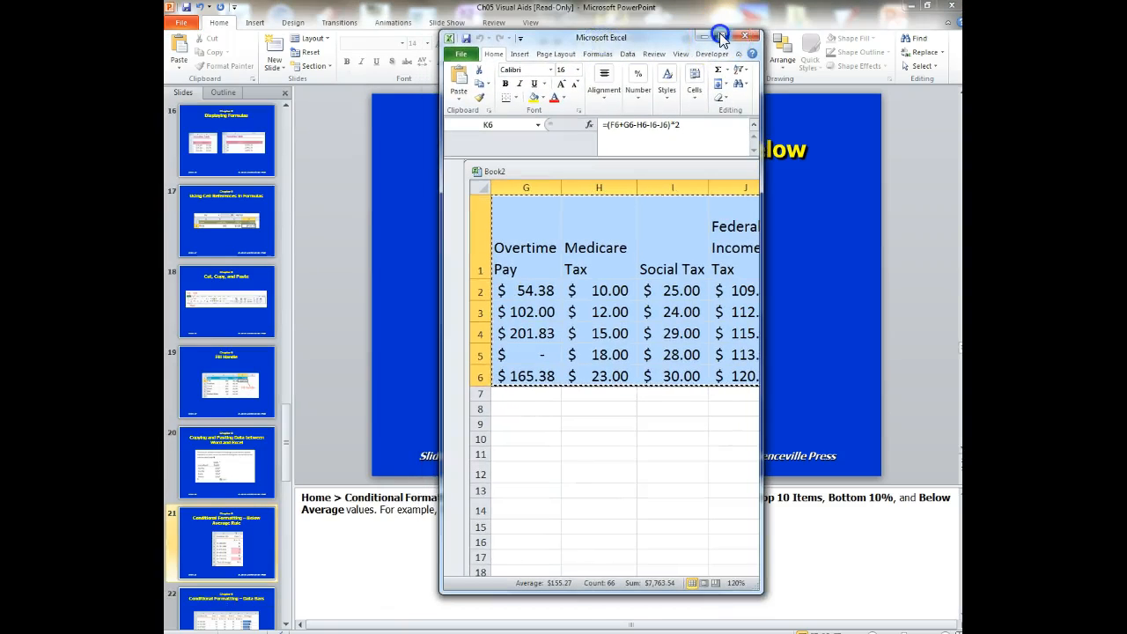
key(Down)
key(Down)
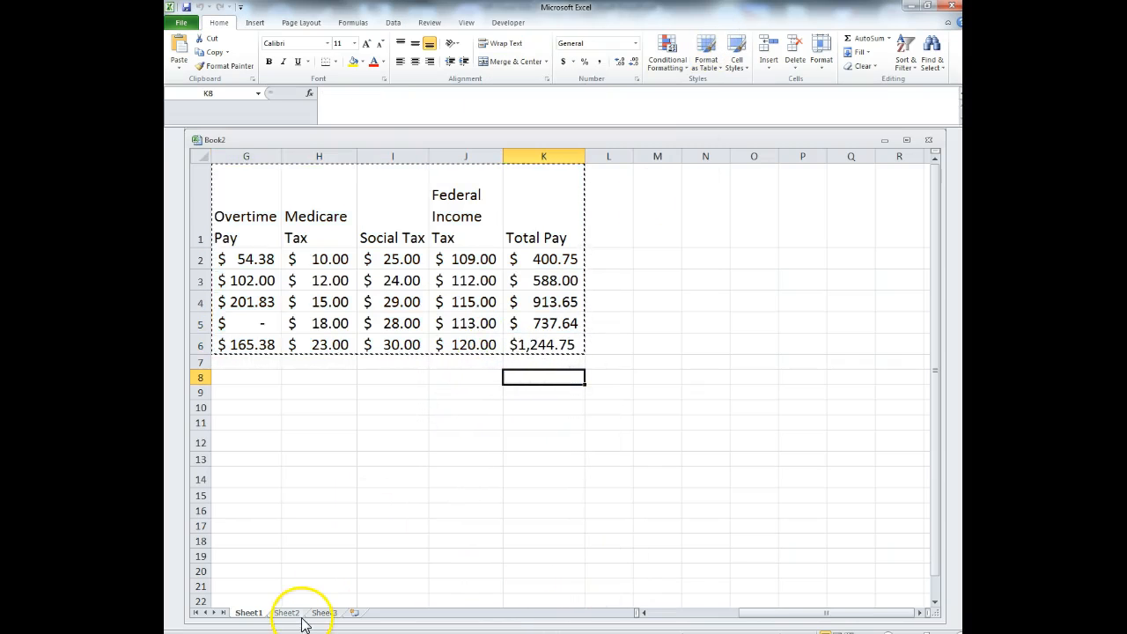
click(291, 612)
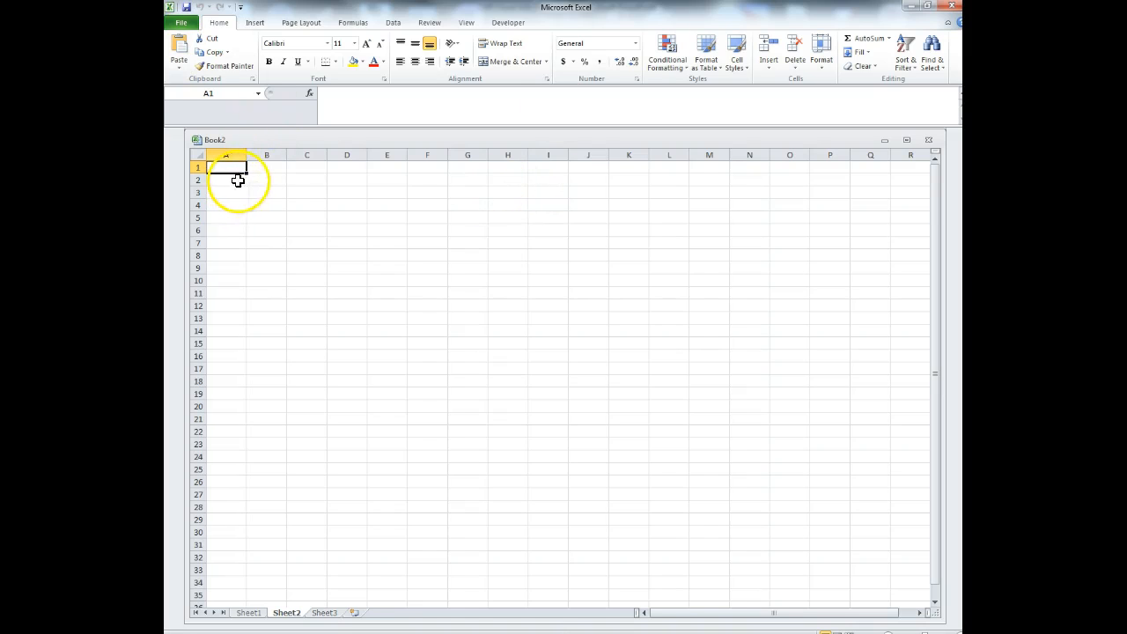
- Type the five student first names down cells A1 to A5
text(Jacob)
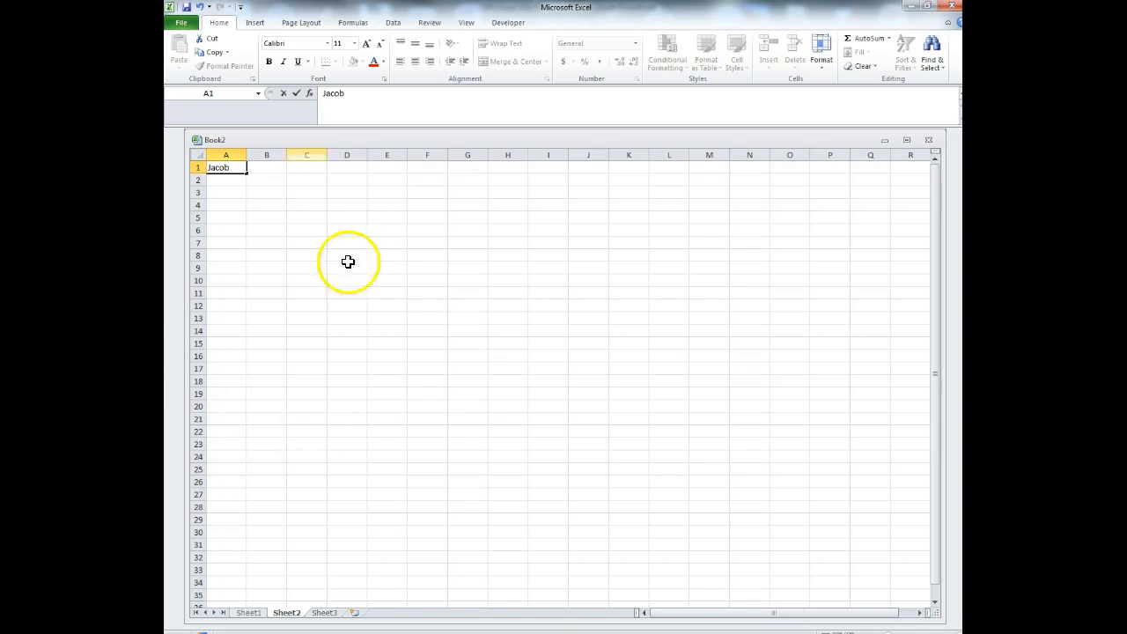
click(228, 179)
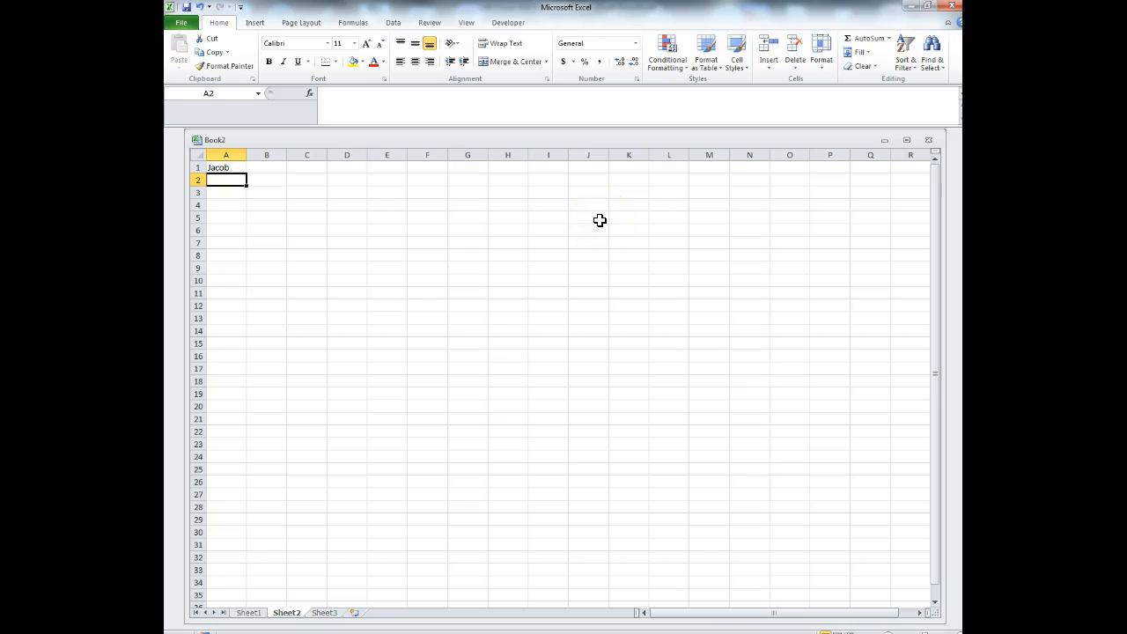
text(Austin)
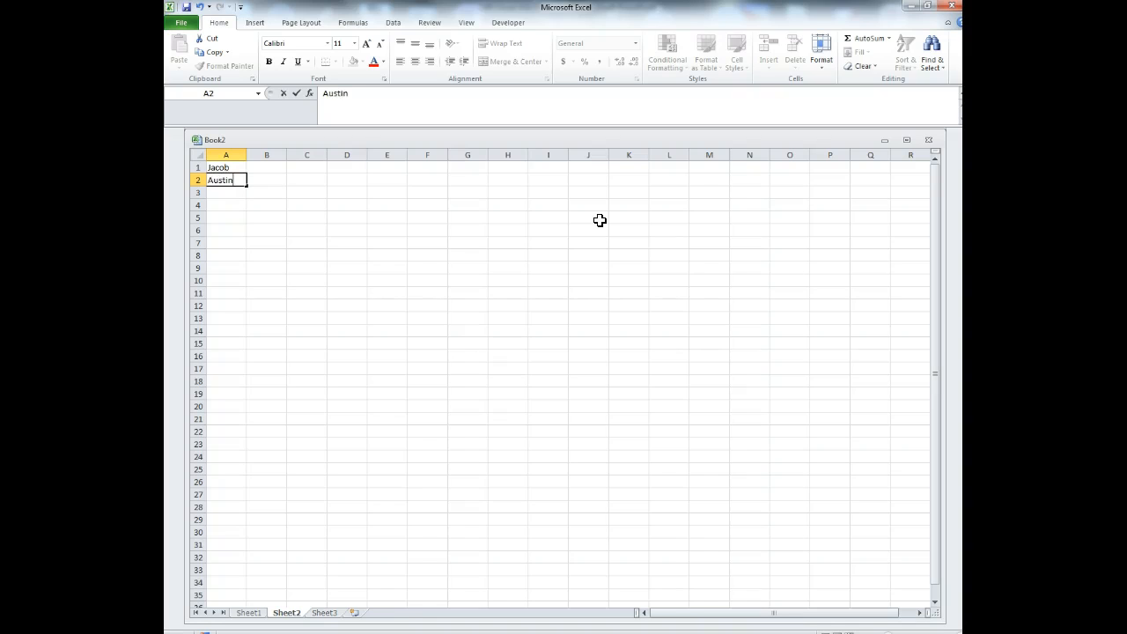
key(Return)
text(Jarod)
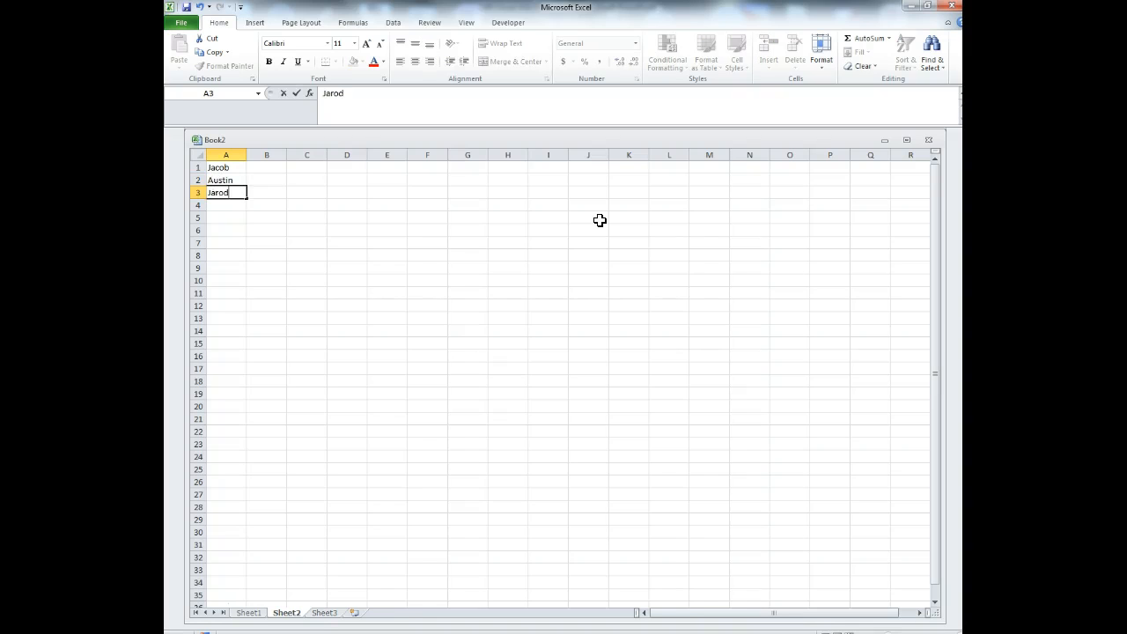
key(Return)
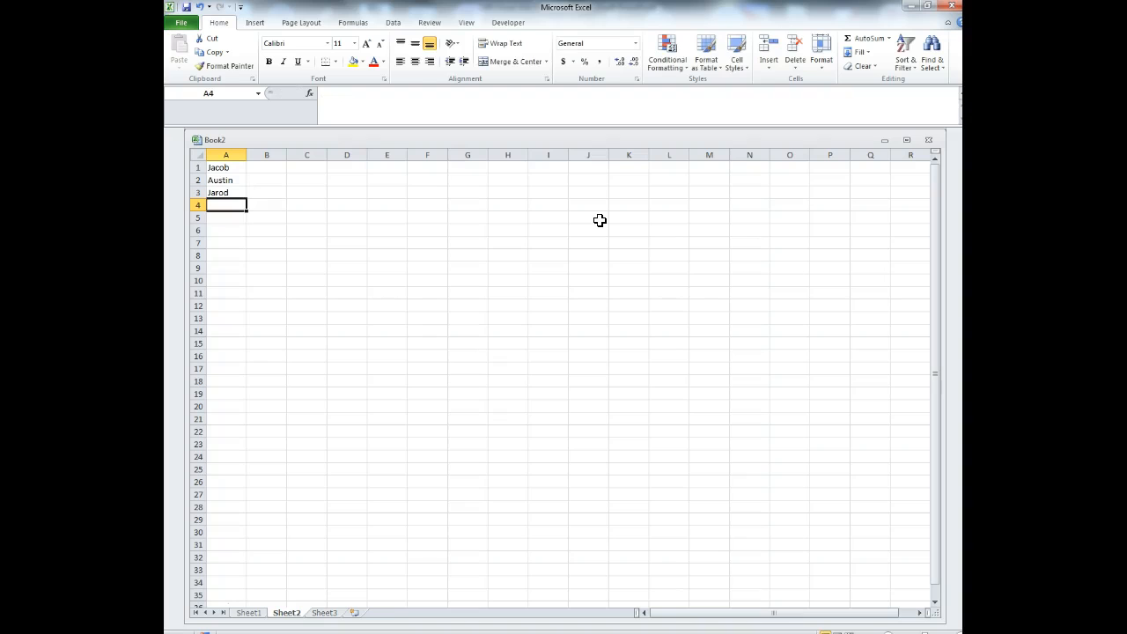
text(Ryan)
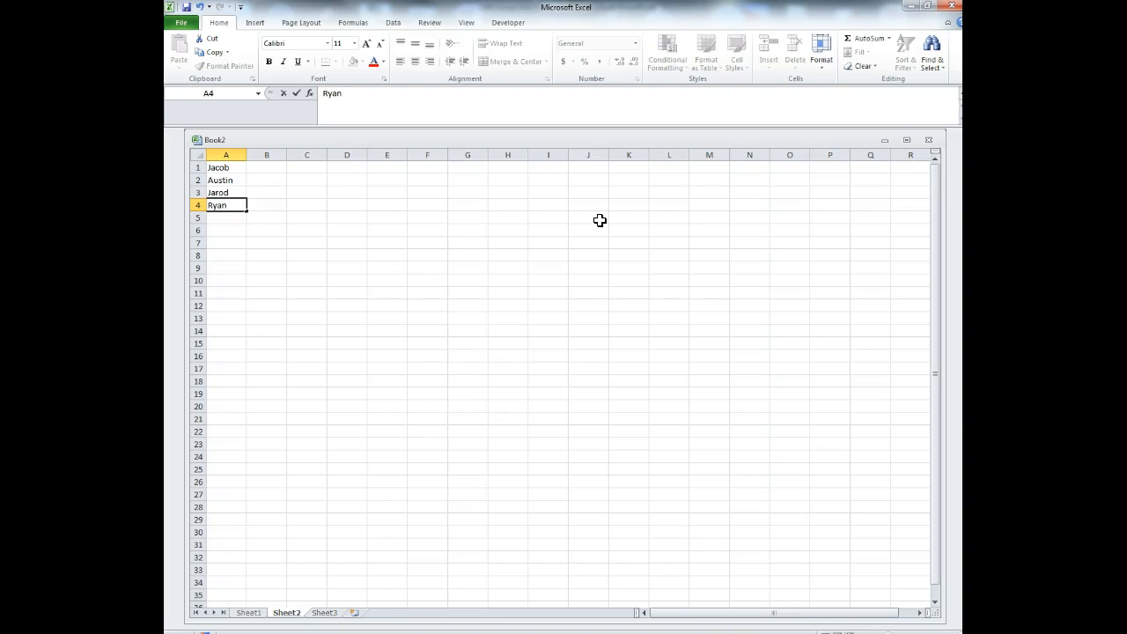
key(Return)
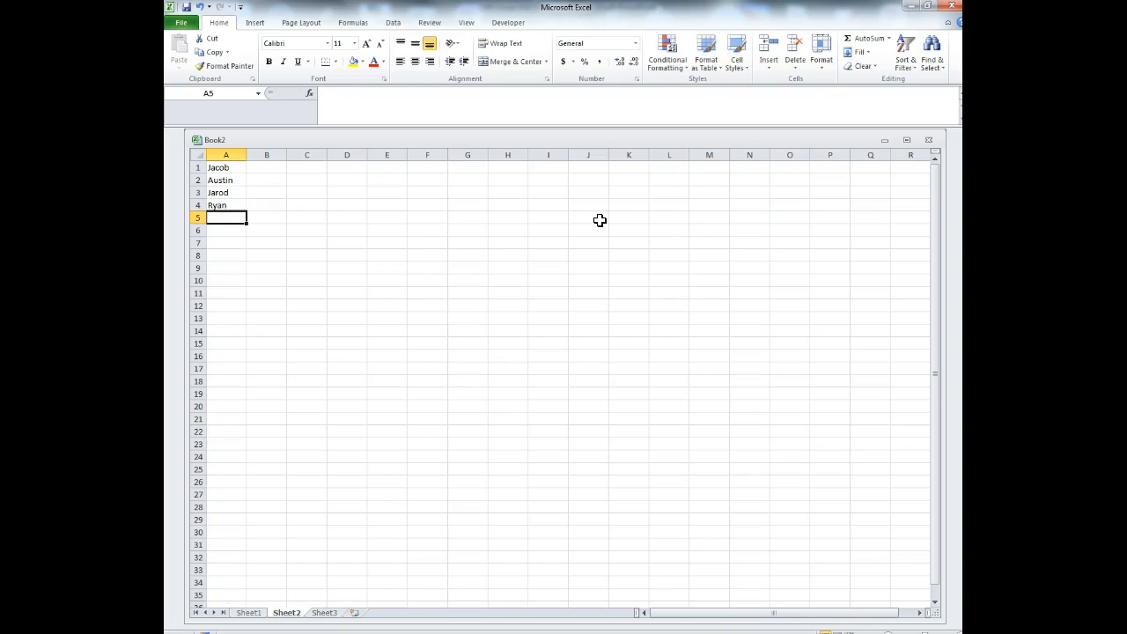
text(Wes)
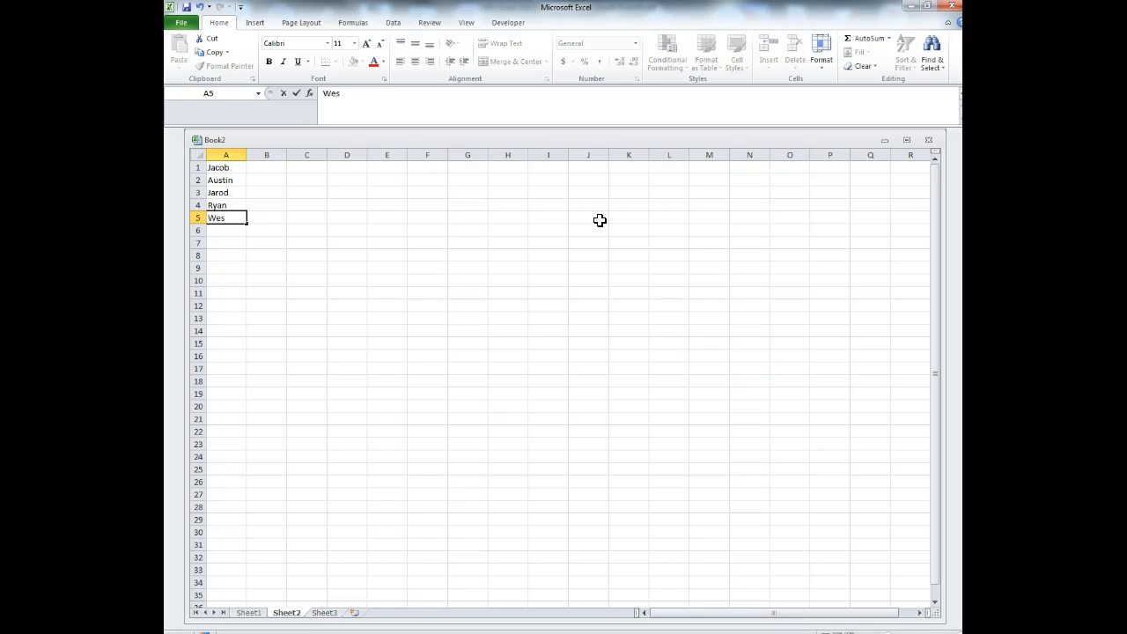
key(Return)
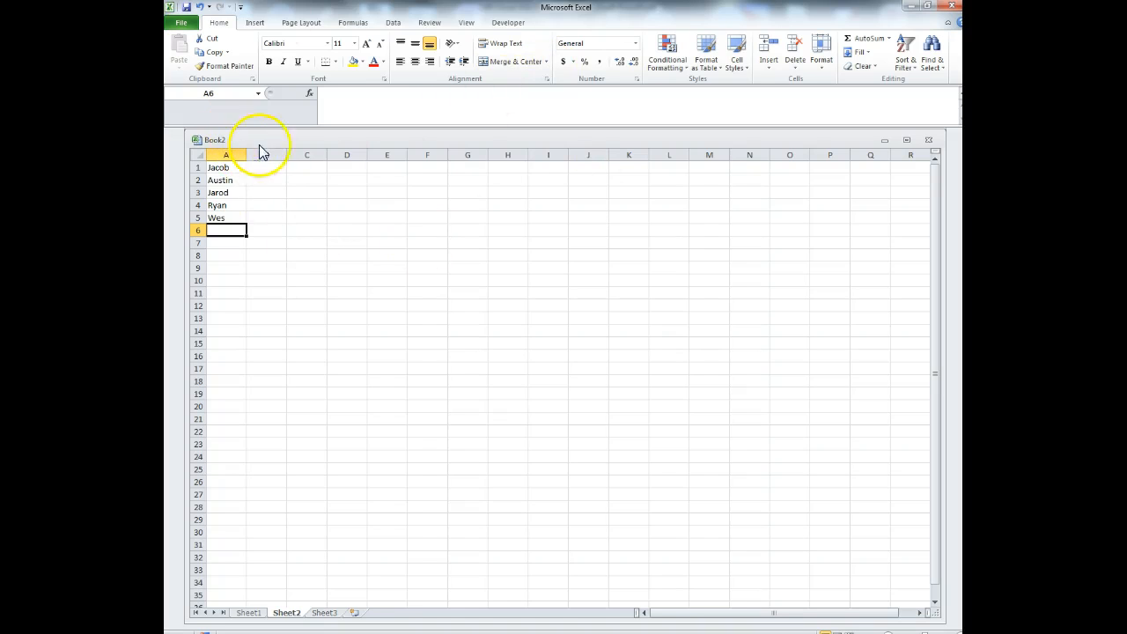
- Zoom the worksheet in and bring up the context menu for row 1
click(961, 632)
click(961, 632)
click(960, 632)
click(961, 632)
click(961, 633)
click(961, 632)
click(961, 632)
click(961, 632)
click(960, 632)
click(211, 182)
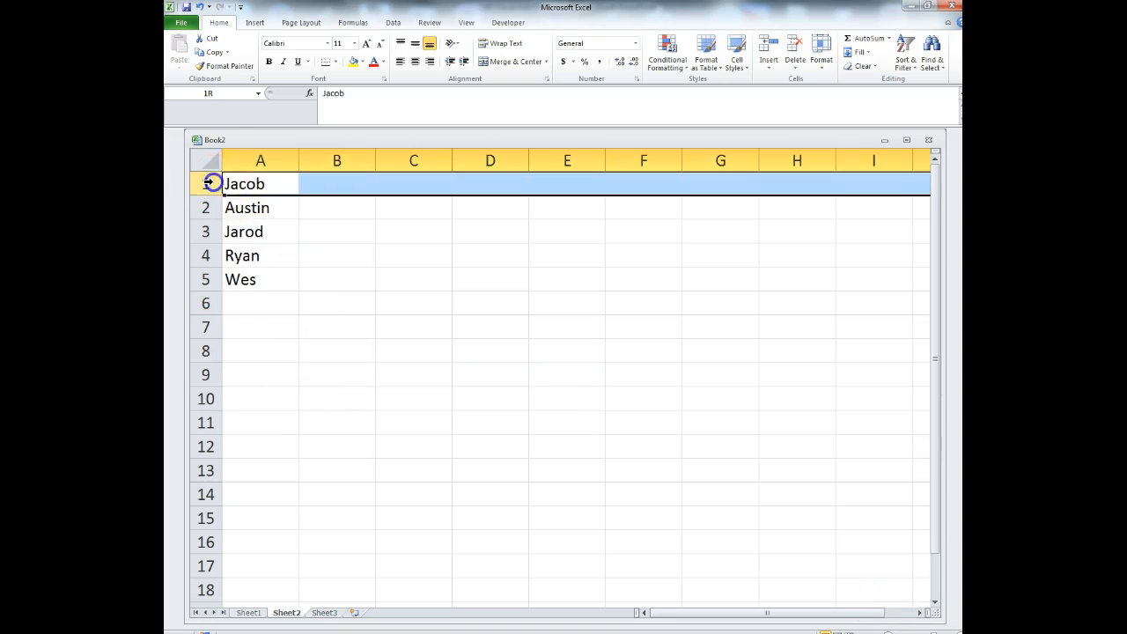
right_click(211, 182)
- Insert a blank row above the names and enter 'Student' in A1
click(269, 259)
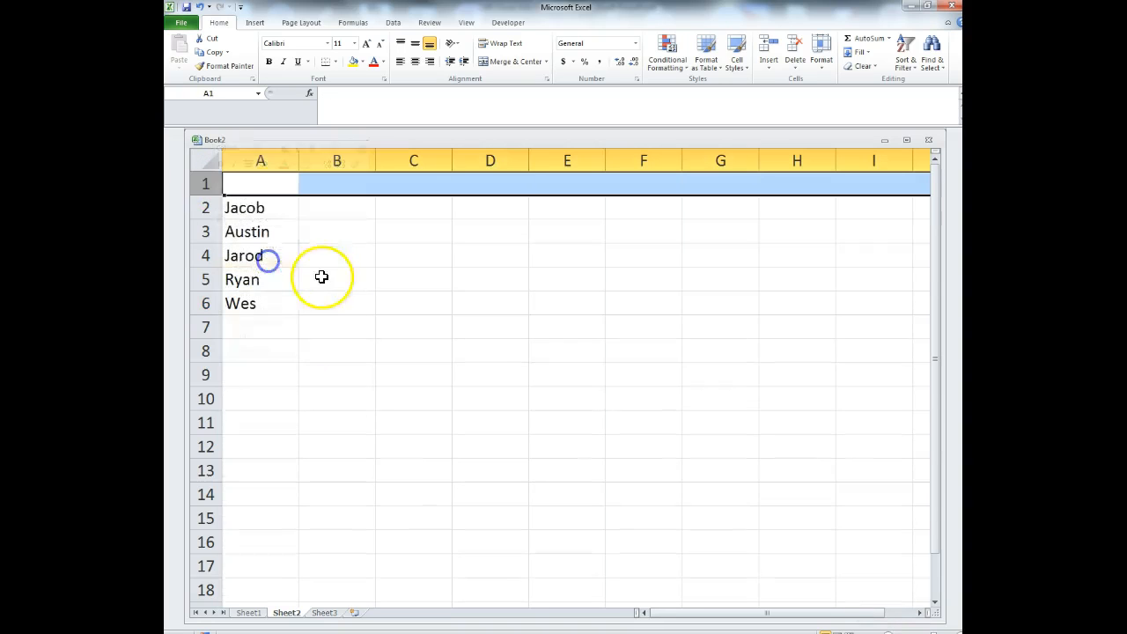
click(260, 161)
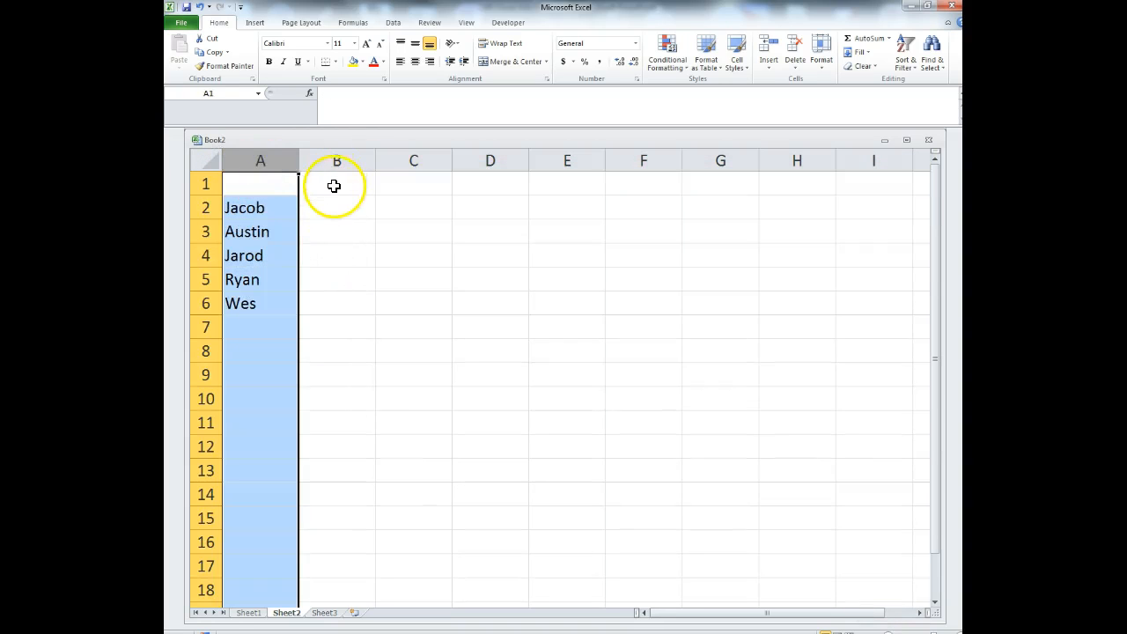
click(282, 183)
text(Student)
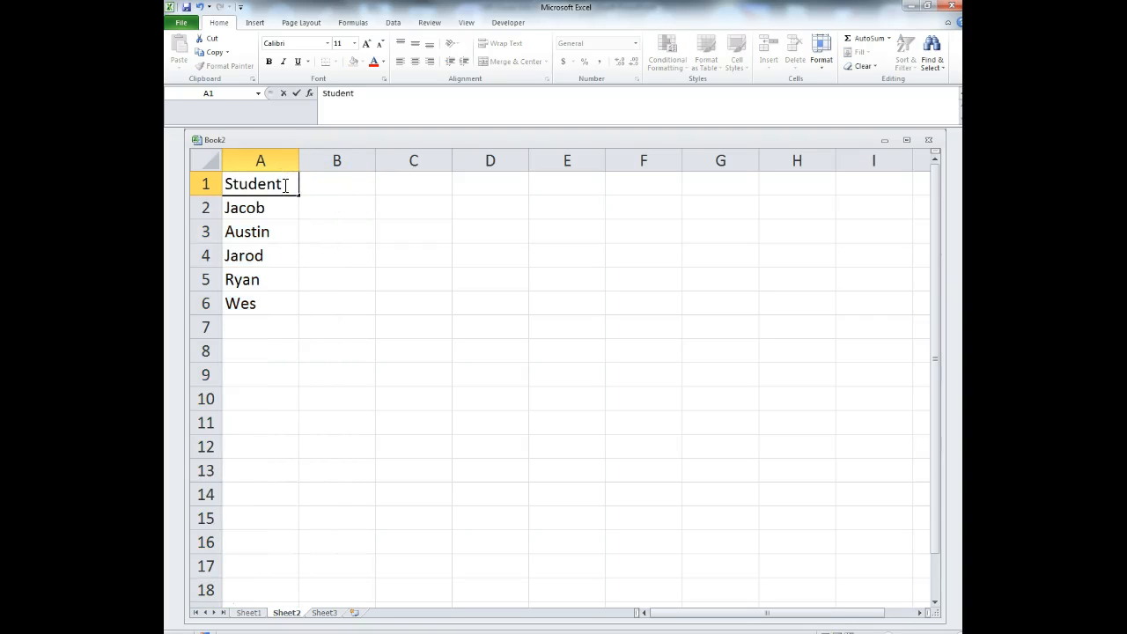
click(365, 184)
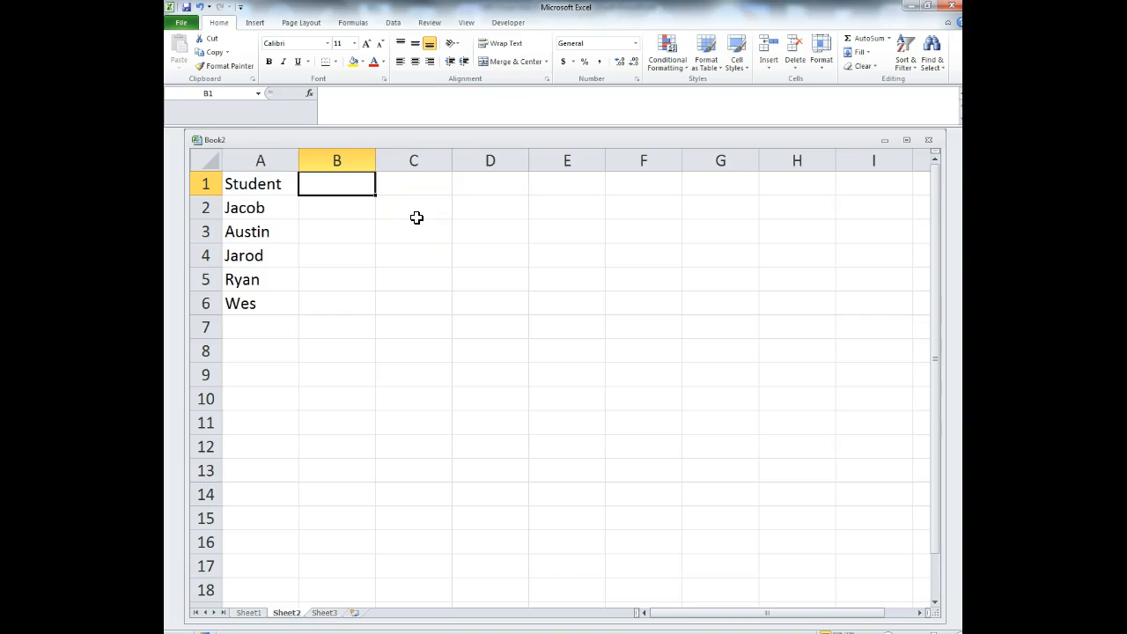
- Enter the headers Test 1, Test 2, Test 3 and Test across B1:E1
text(Test 1)
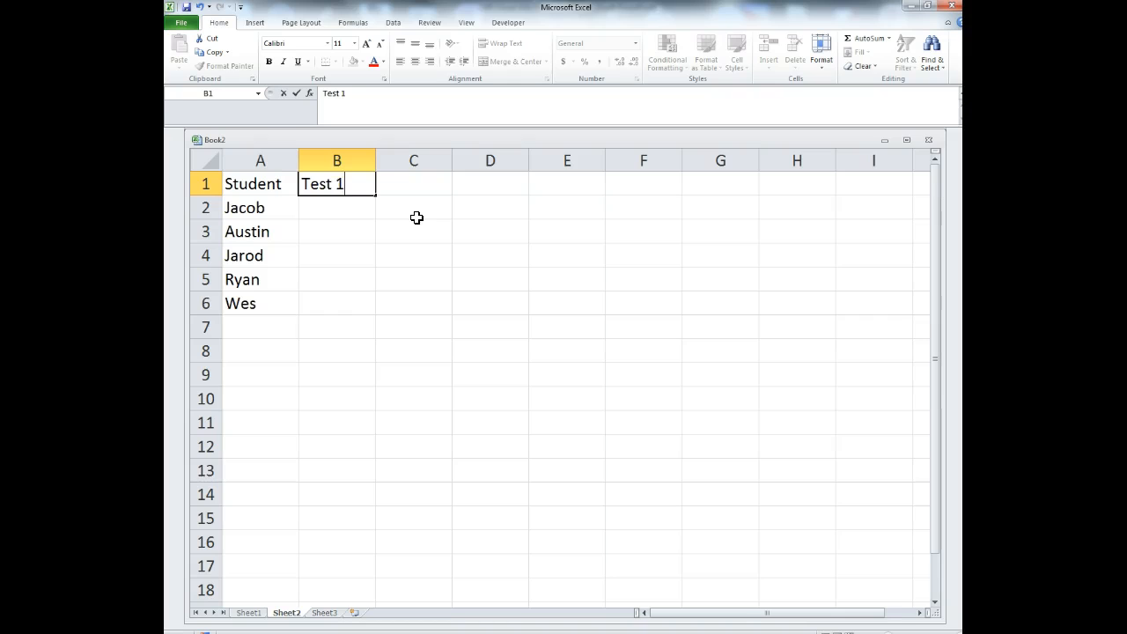
key(Tab)
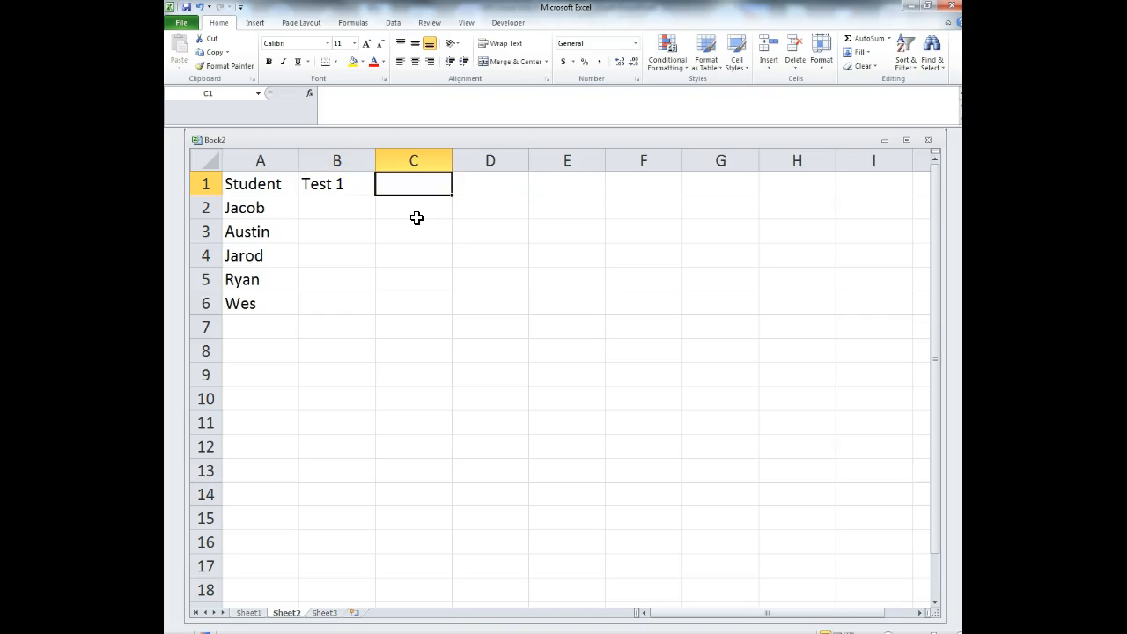
text(Tes)
key(Tab)
text(Test)
key(Tab)
text(Te)
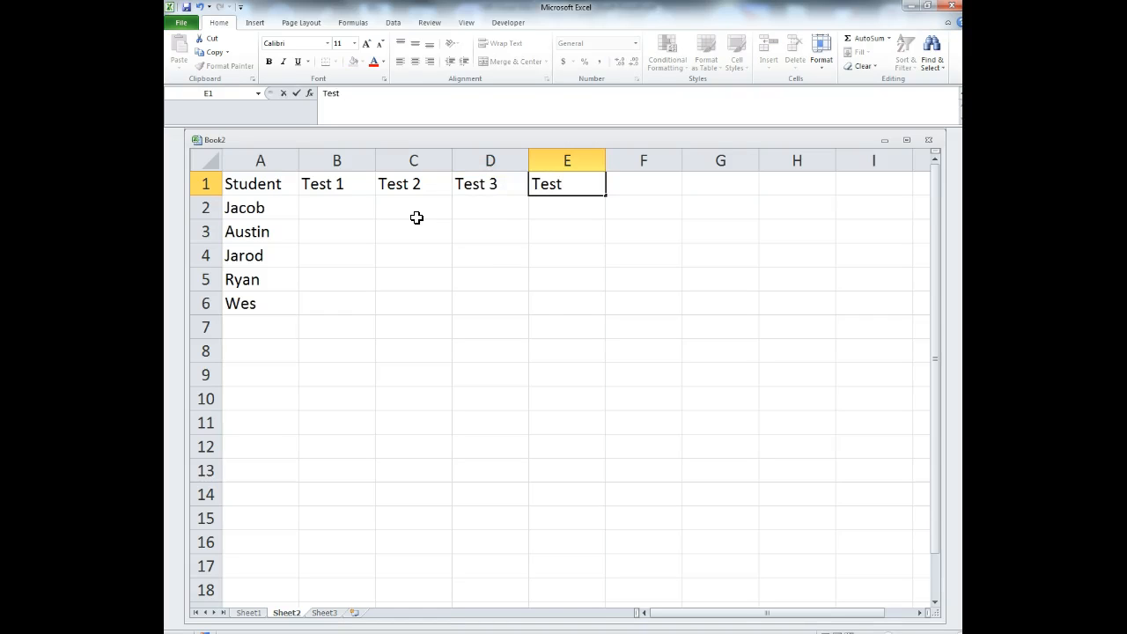
click(584, 497)
click(354, 361)
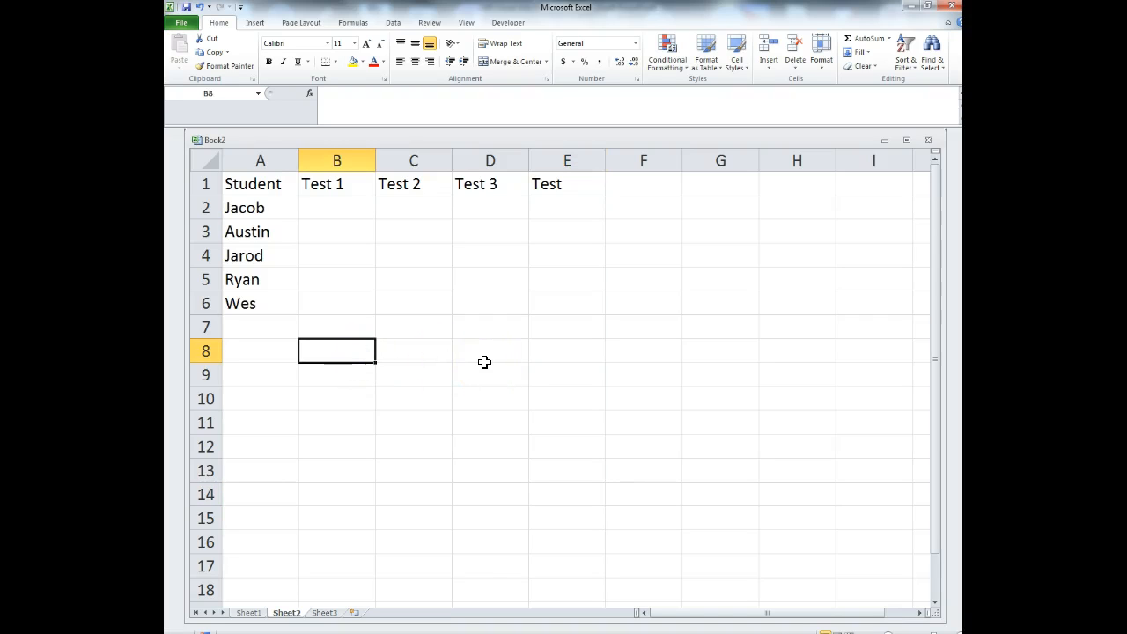
- Enter =RANDBETWEEN(55,105) in B2, giving the first Test 1 score of 76
click(333, 211)
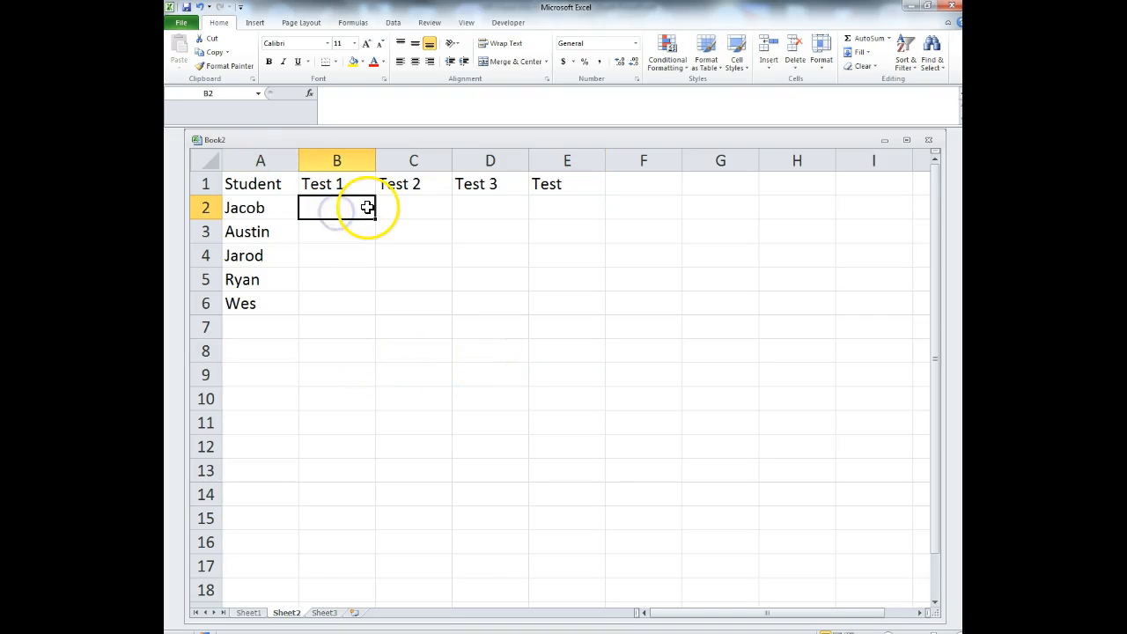
text(=rand)
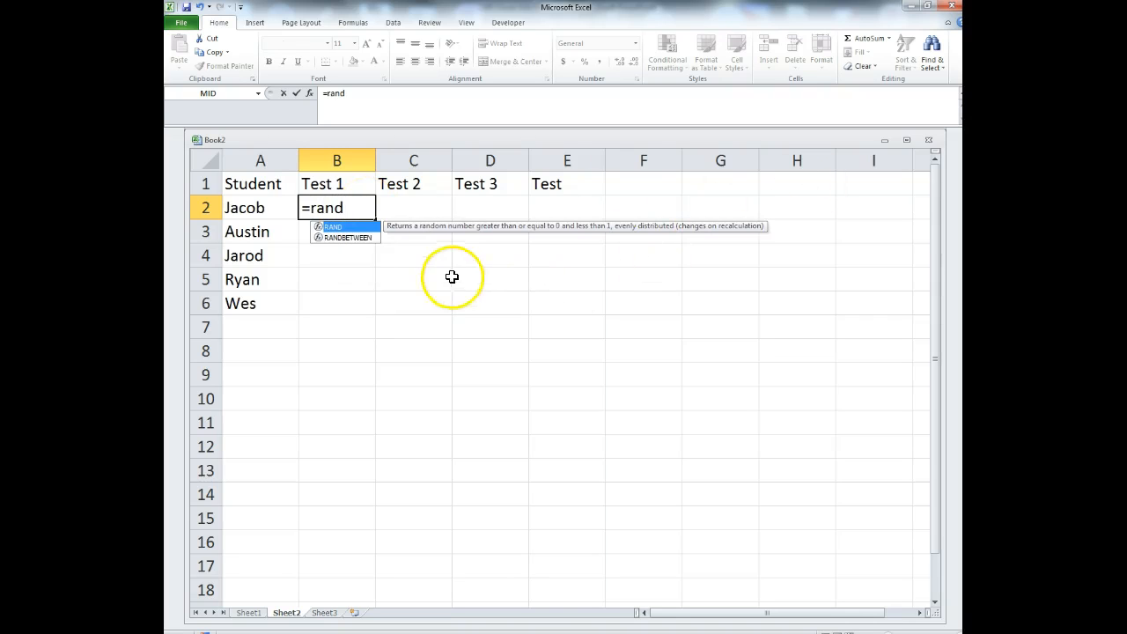
click(345, 239)
double_click(345, 238)
click(344, 233)
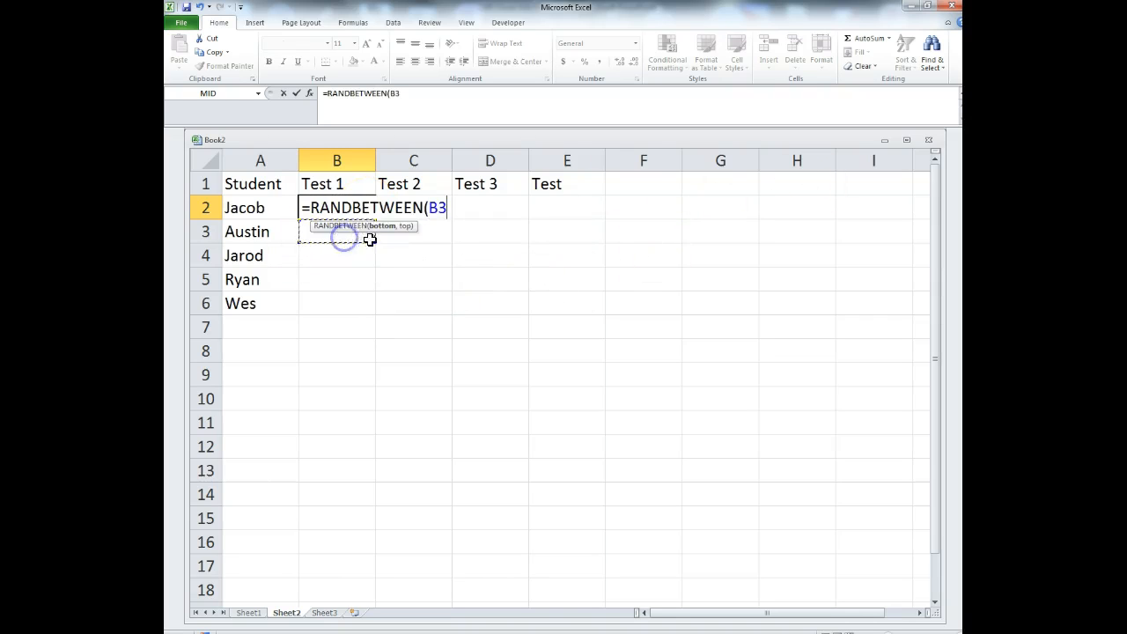
click(403, 91)
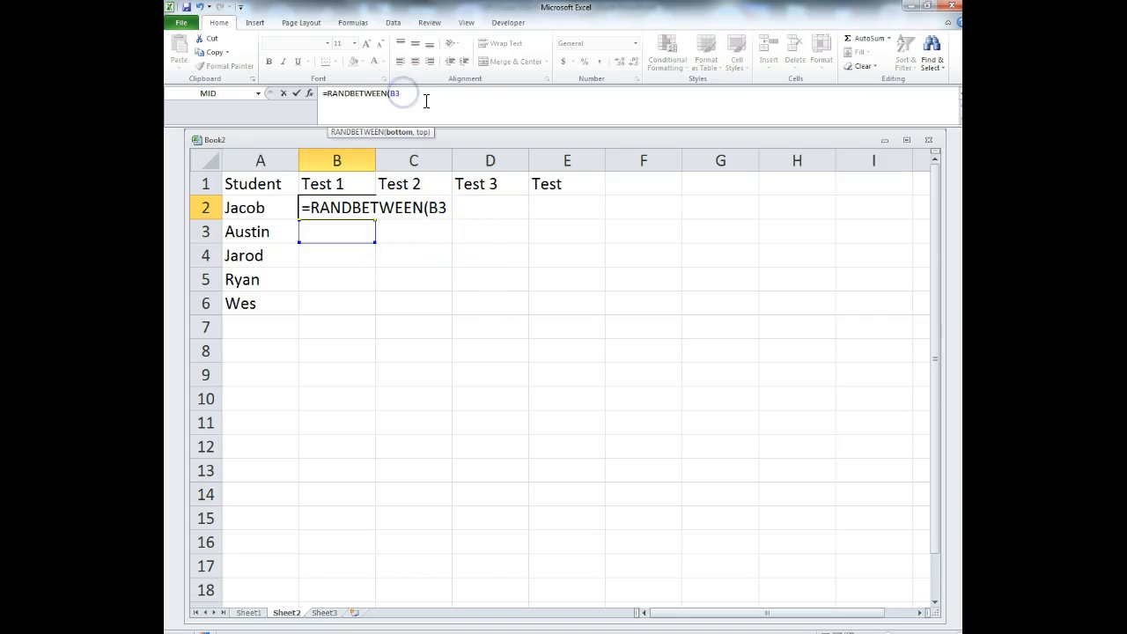
key(BackSpace)
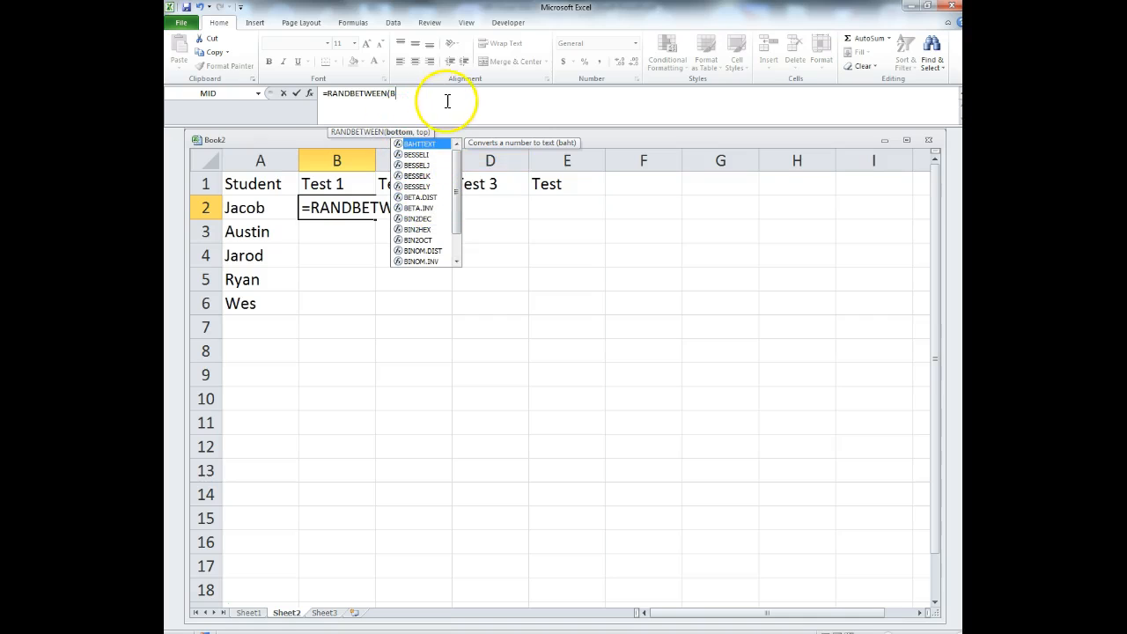
key(BackSpace)
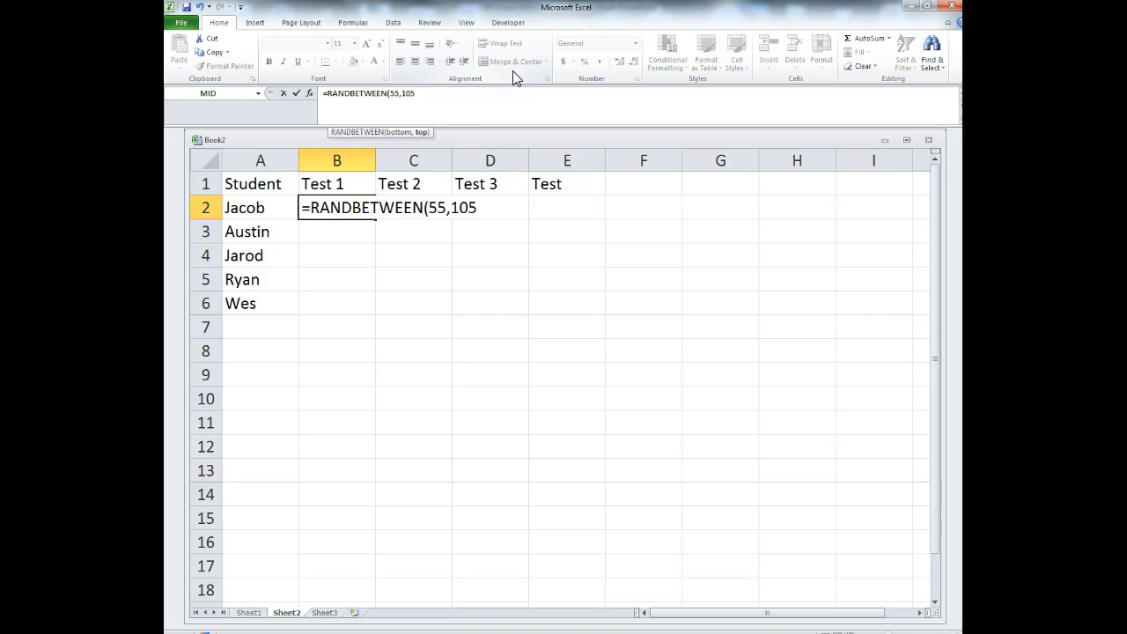
key(Return)
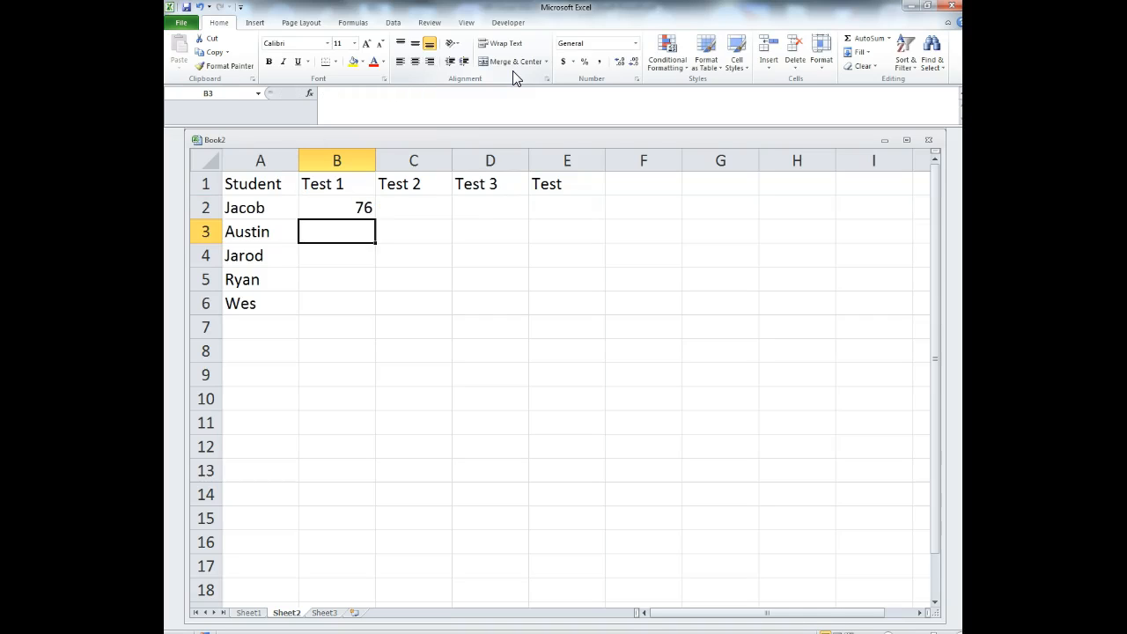
click(345, 208)
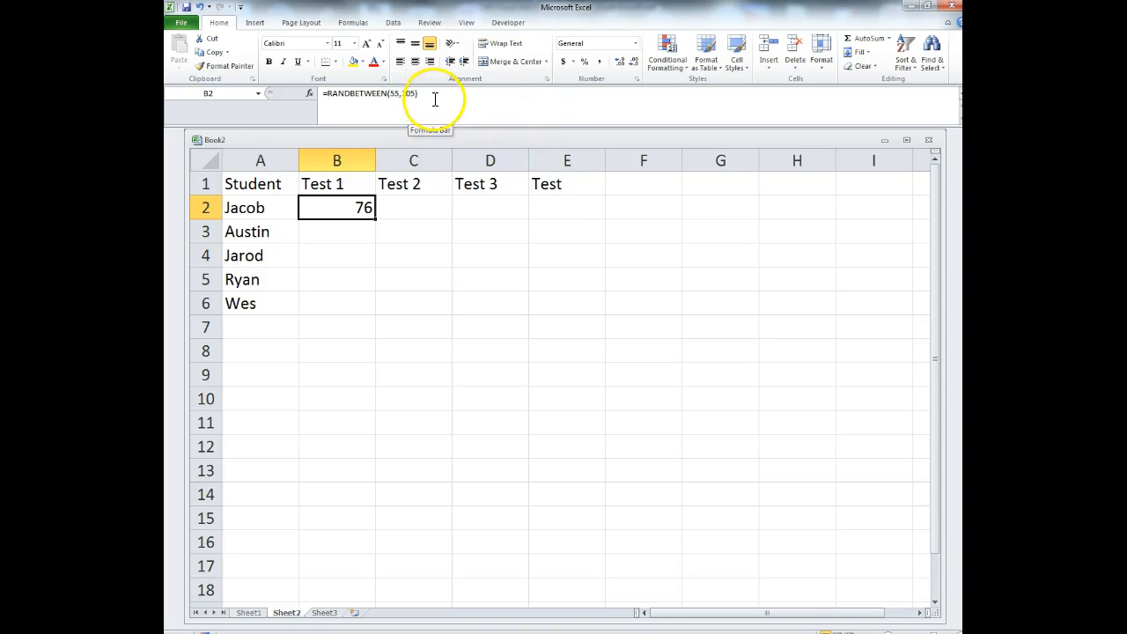
- Fill the random-score formula across B2:E6 and copy that block of scores
drag(376, 221, 613, 315)
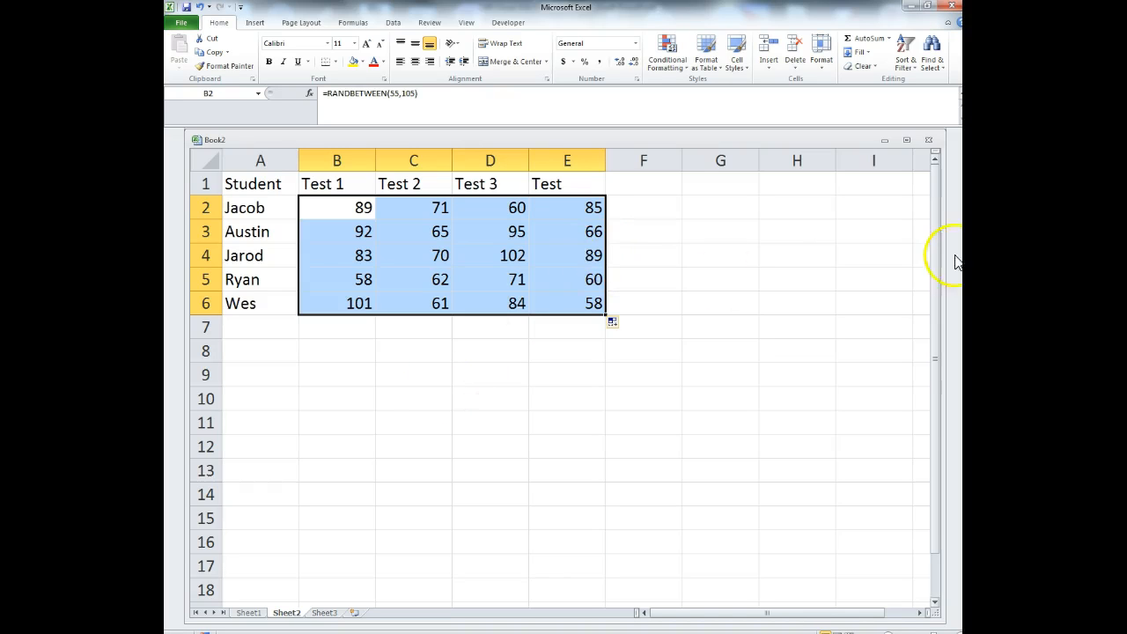
right_click(411, 237)
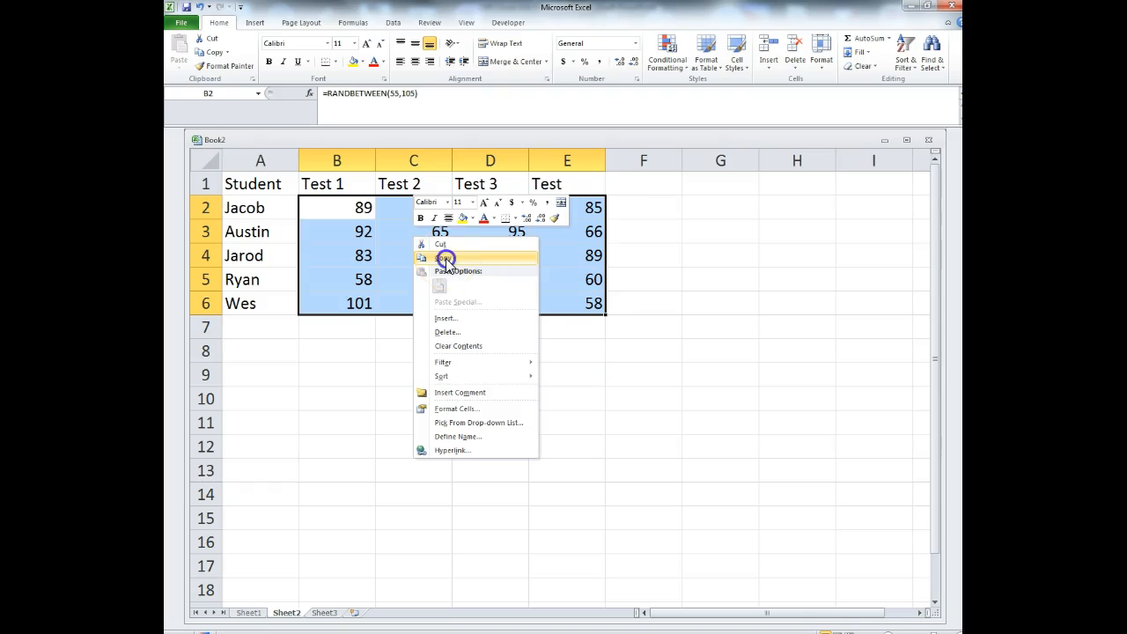
click(445, 258)
- Paste the scores as fixed values into B8:E12
click(333, 355)
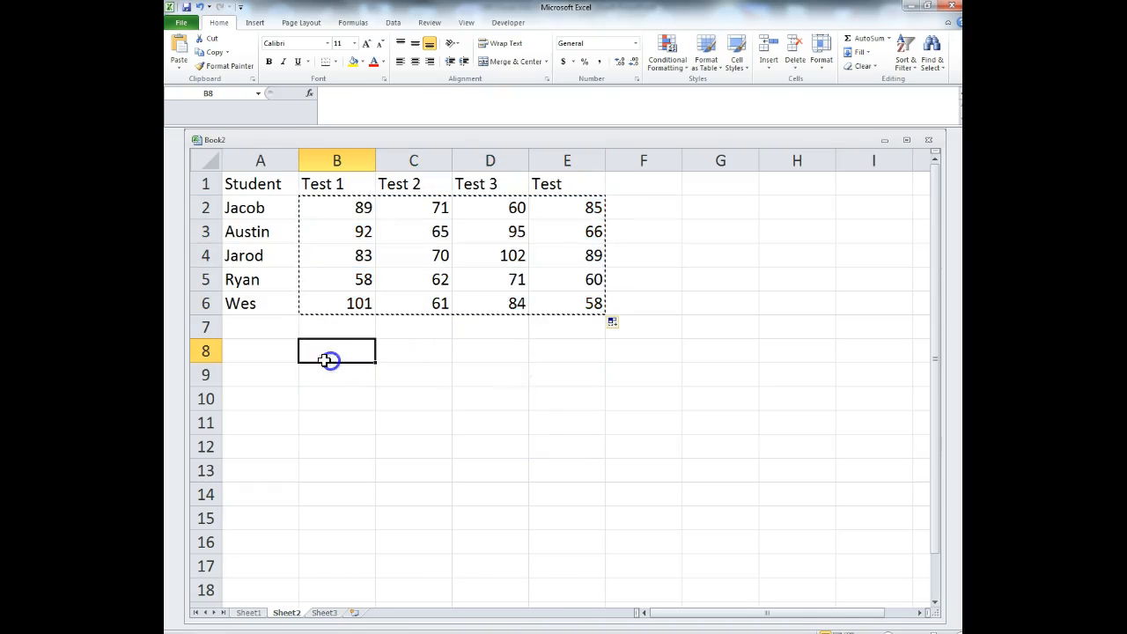
click(179, 67)
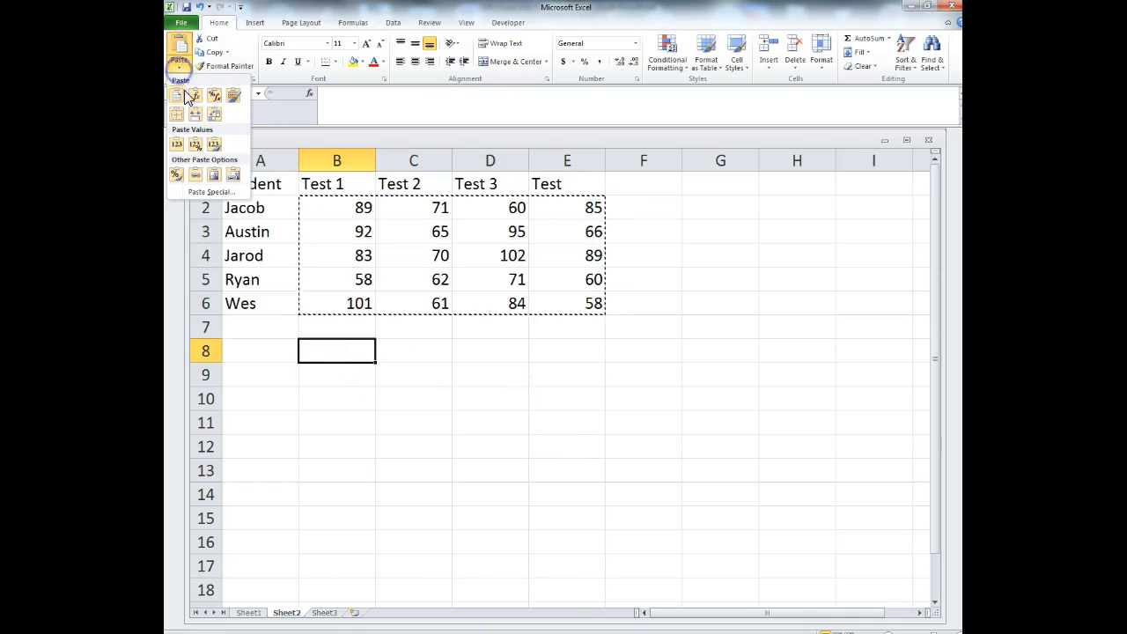
click(215, 147)
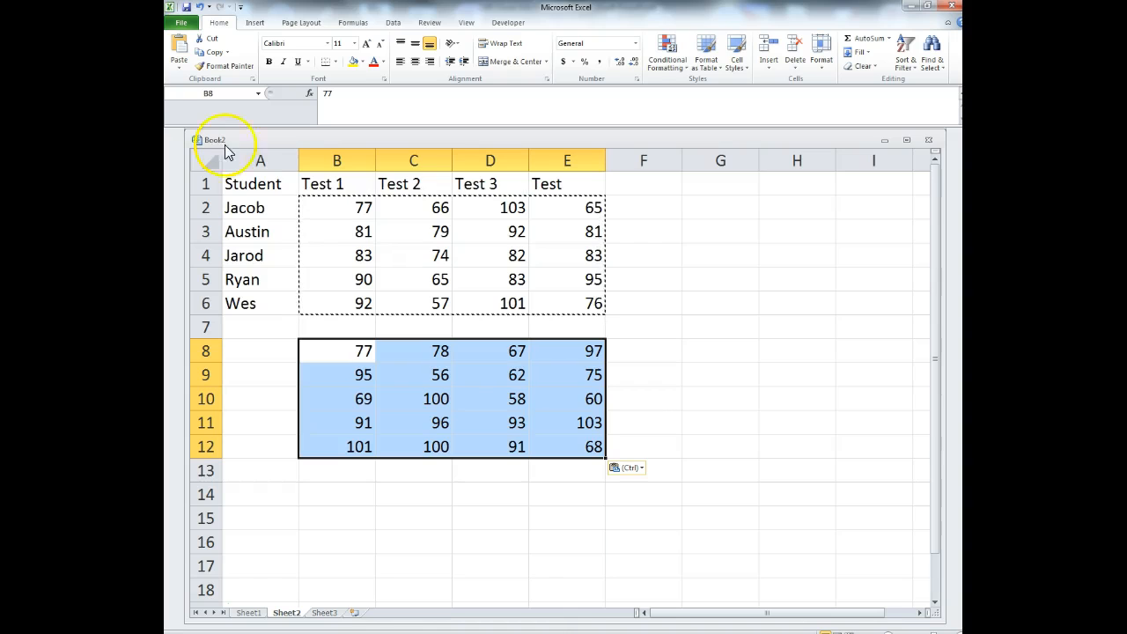
click(772, 515)
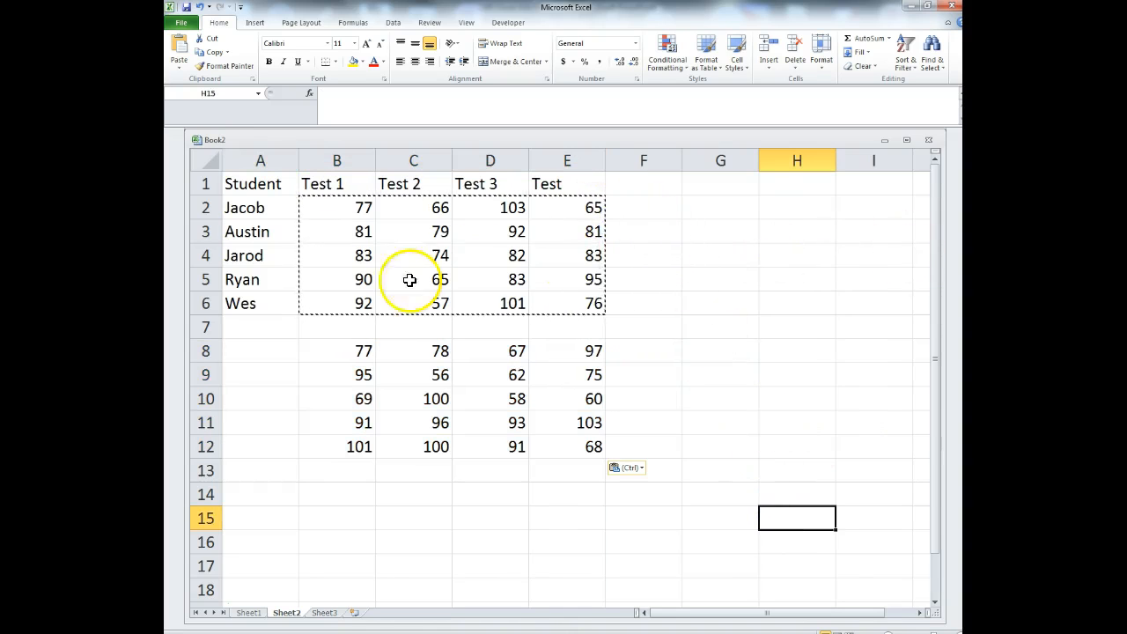
- Enter =SUM(B2:E2) in F2 to total the first student's four test scores
click(631, 207)
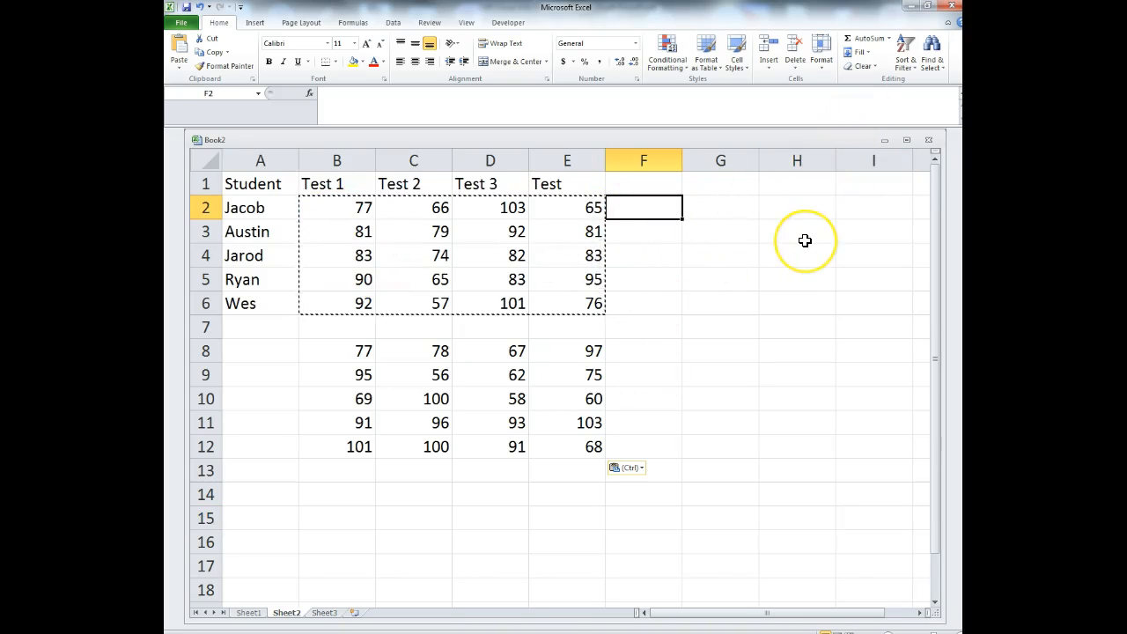
text(=sum()
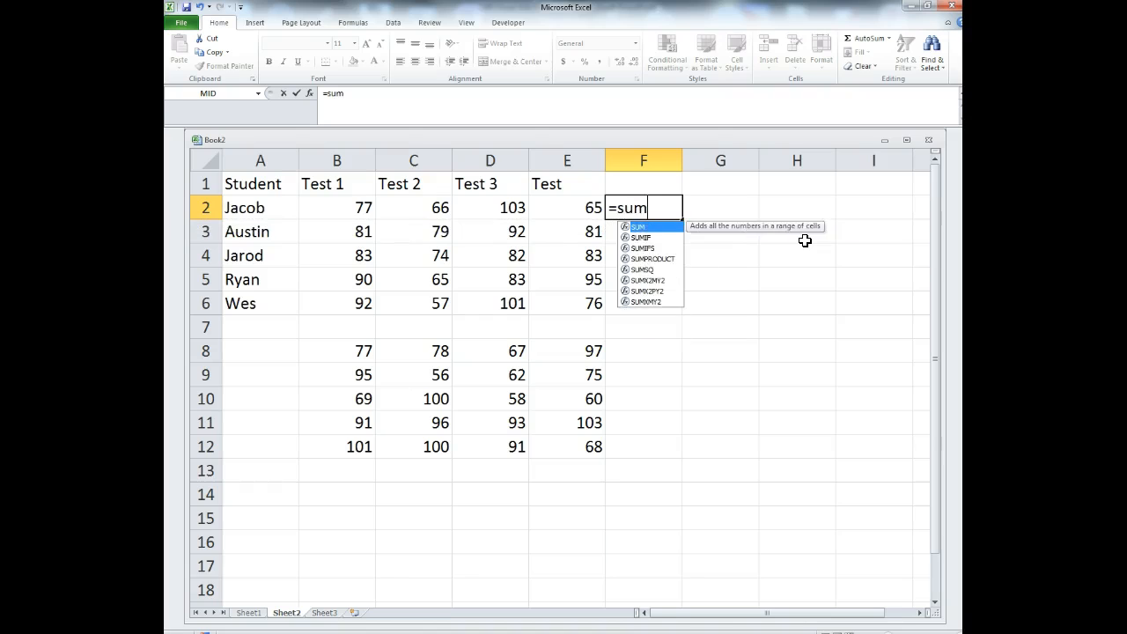
drag(596, 205, 365, 207)
text())
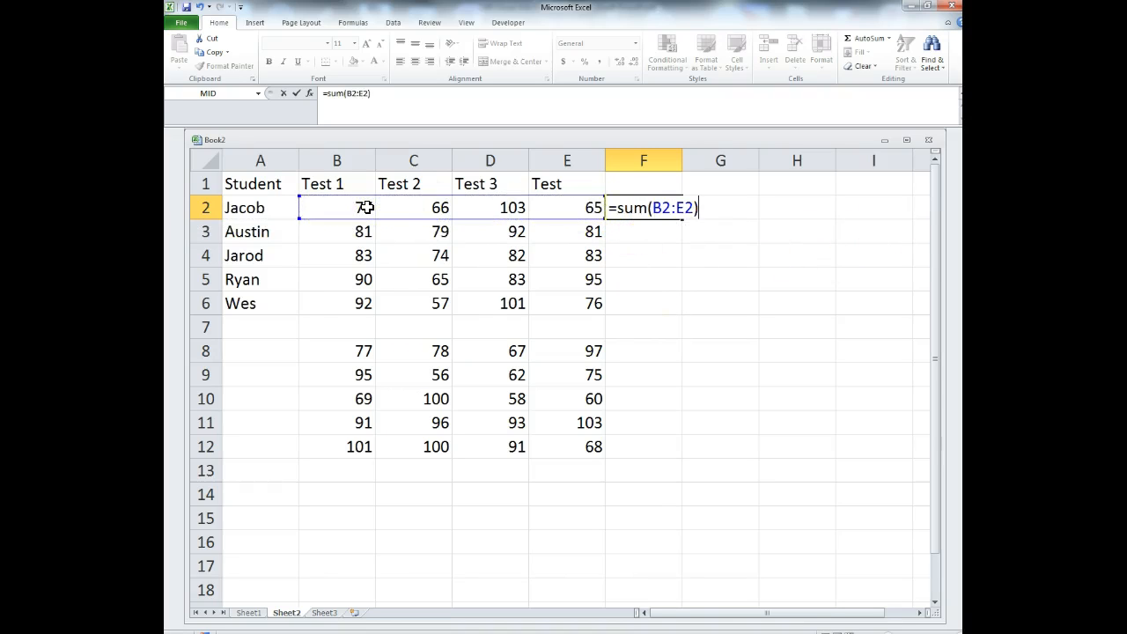
key(Return)
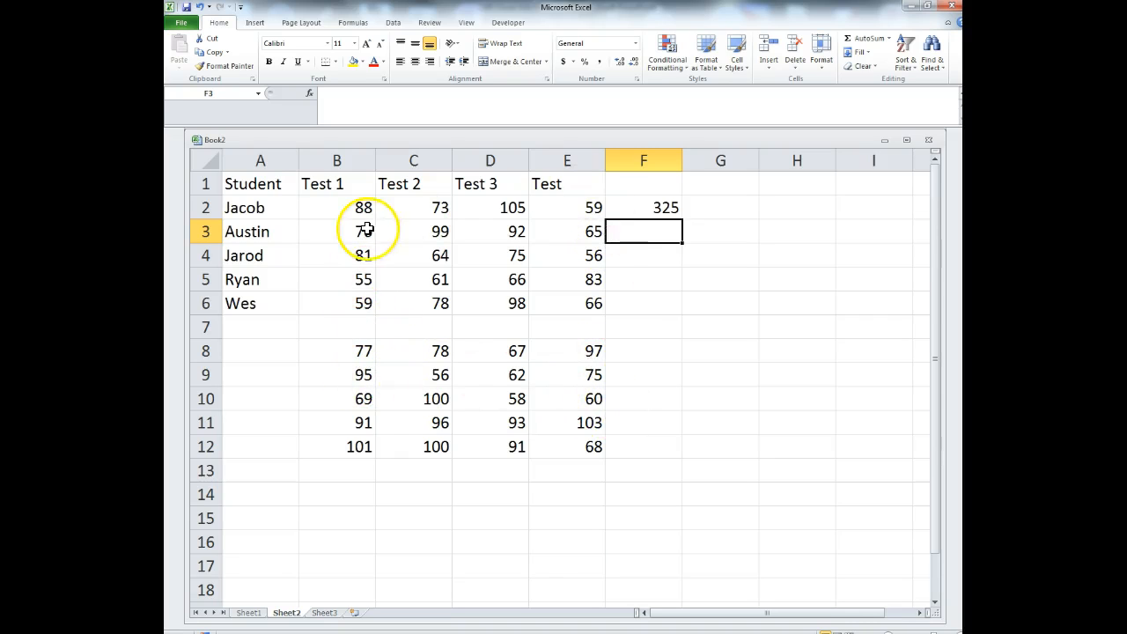
- Clear the random scores and total in B2:F6 and move the fixed scores from B8:E12 up to B2
drag(340, 211, 619, 304)
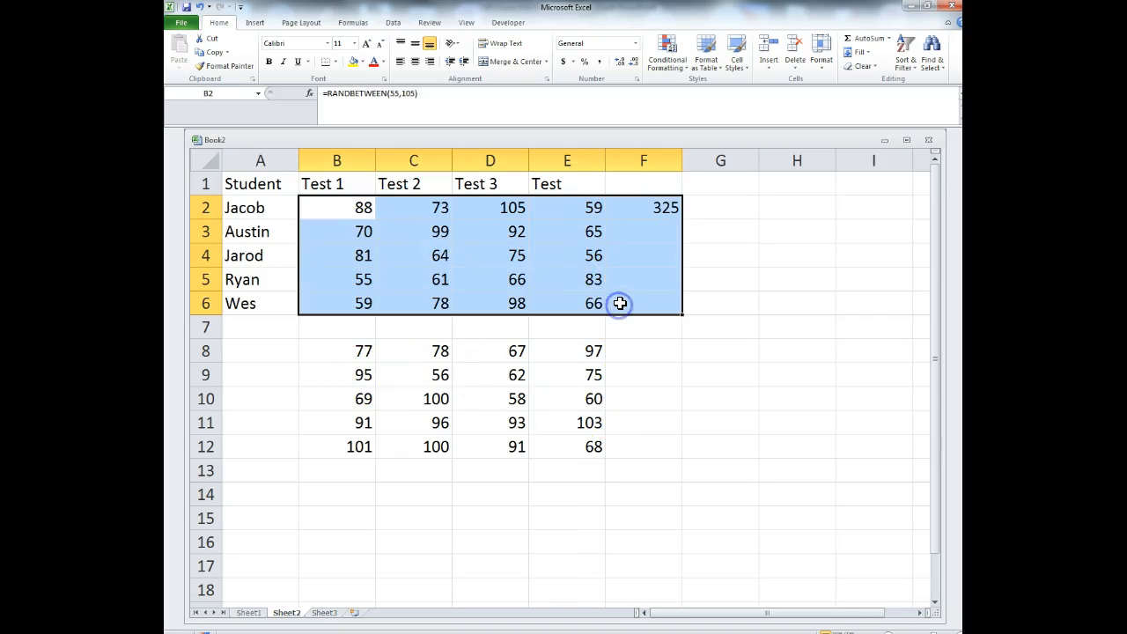
key(Delete)
drag(365, 359, 598, 447)
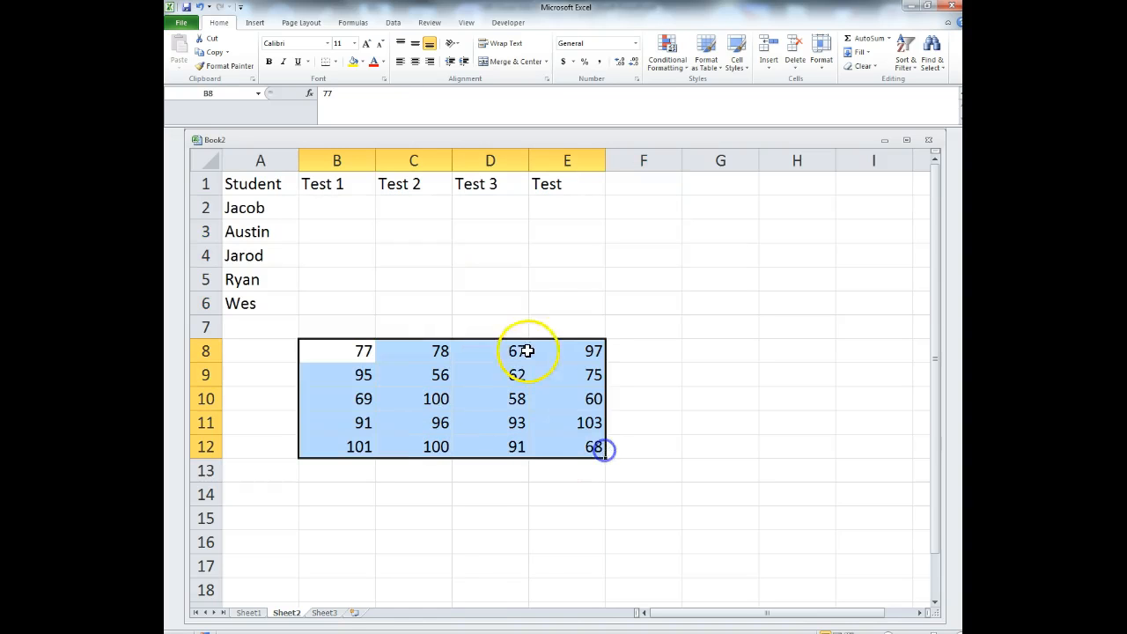
drag(523, 340, 503, 214)
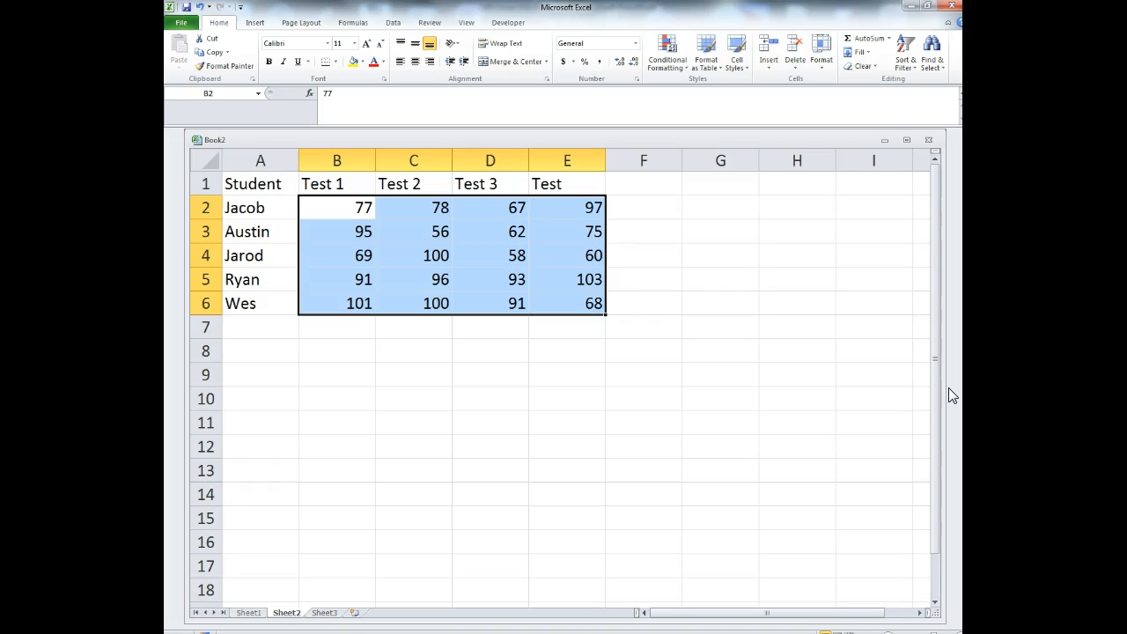
- Rename the last column header to Test 4
click(597, 184)
click(350, 93)
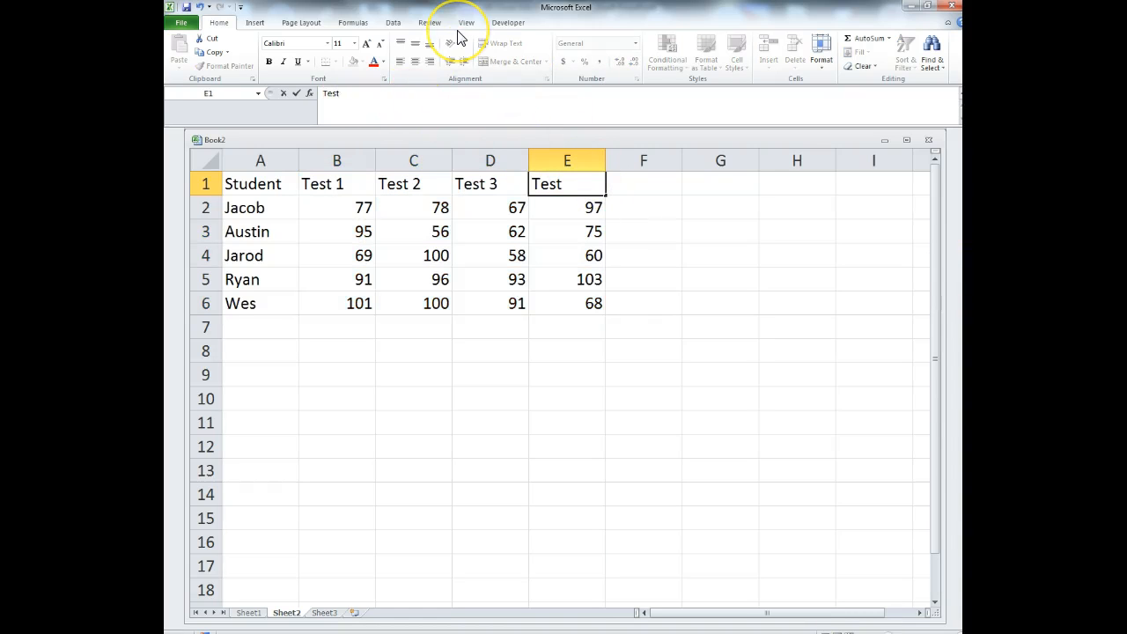
key(Return)
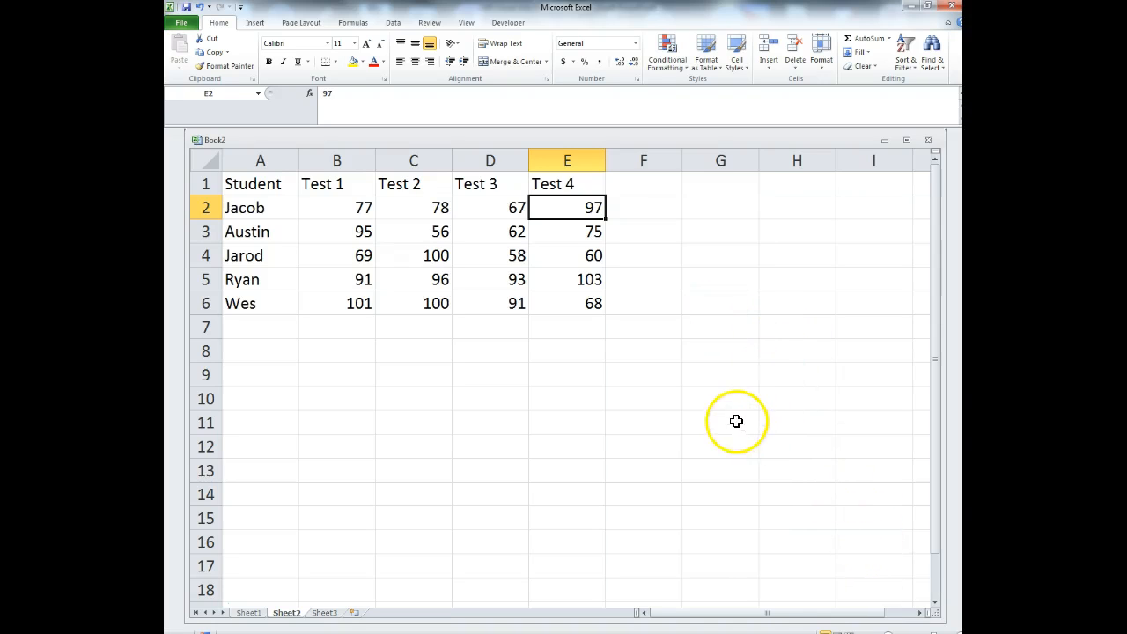
- Apply a Less Than 70 highlight rule to scores B2:E6 with light red fill and dark red text
drag(328, 215, 557, 297)
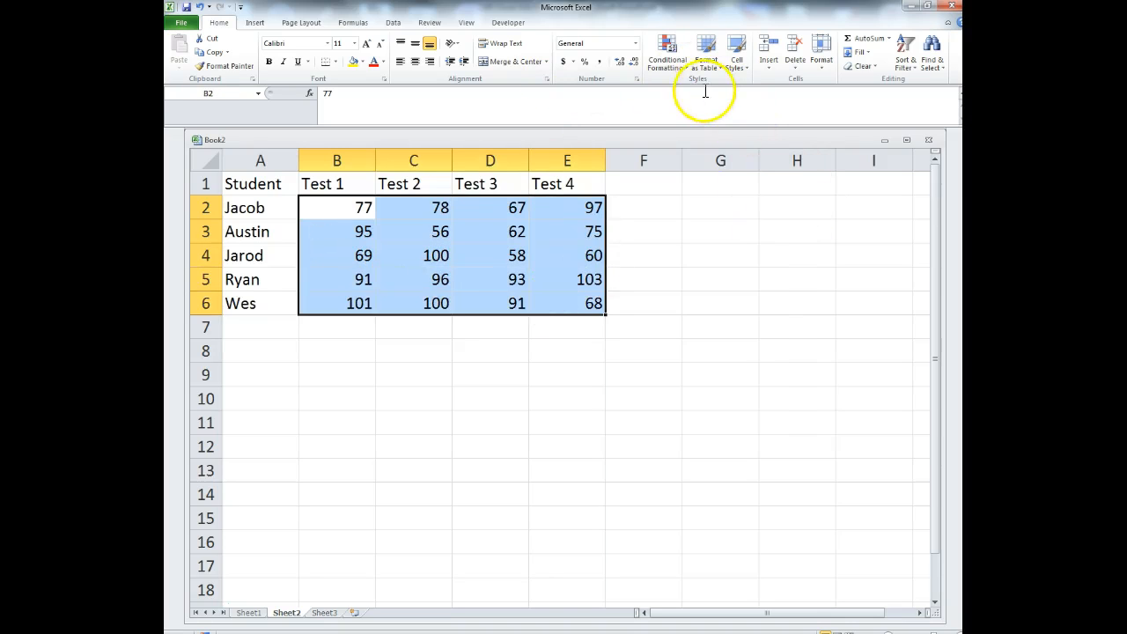
click(684, 69)
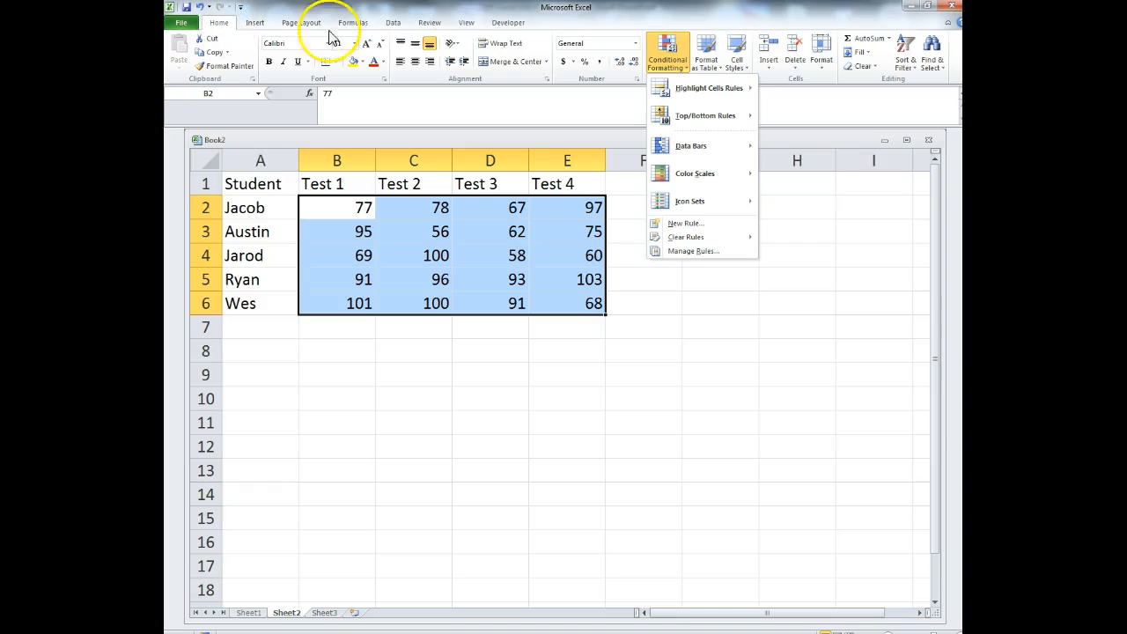
mouse_move(707, 96)
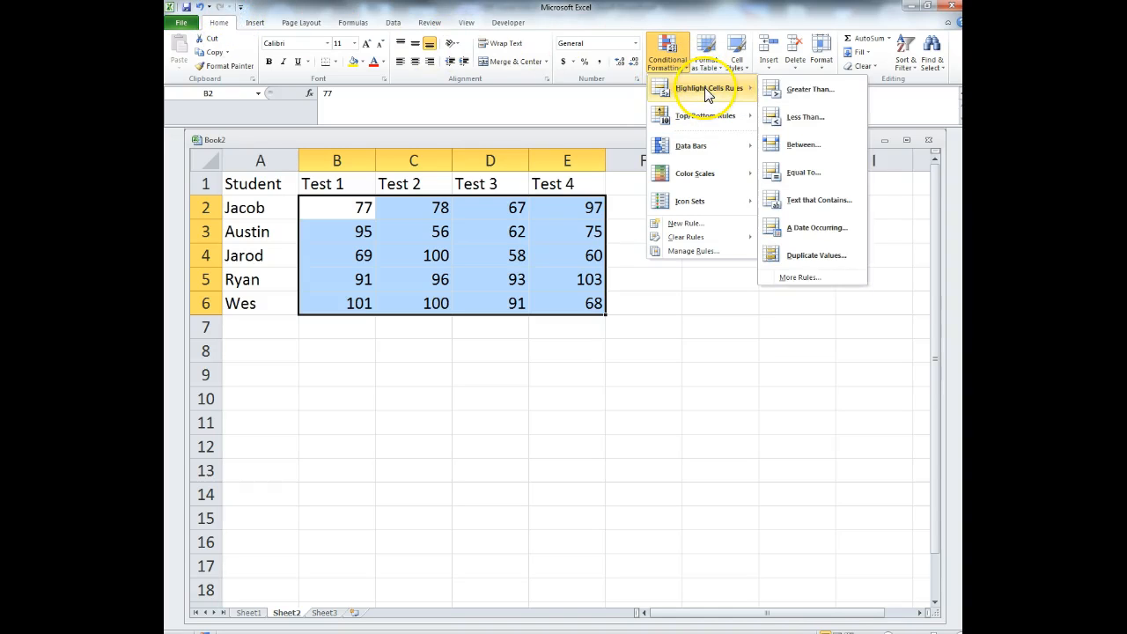
click(774, 114)
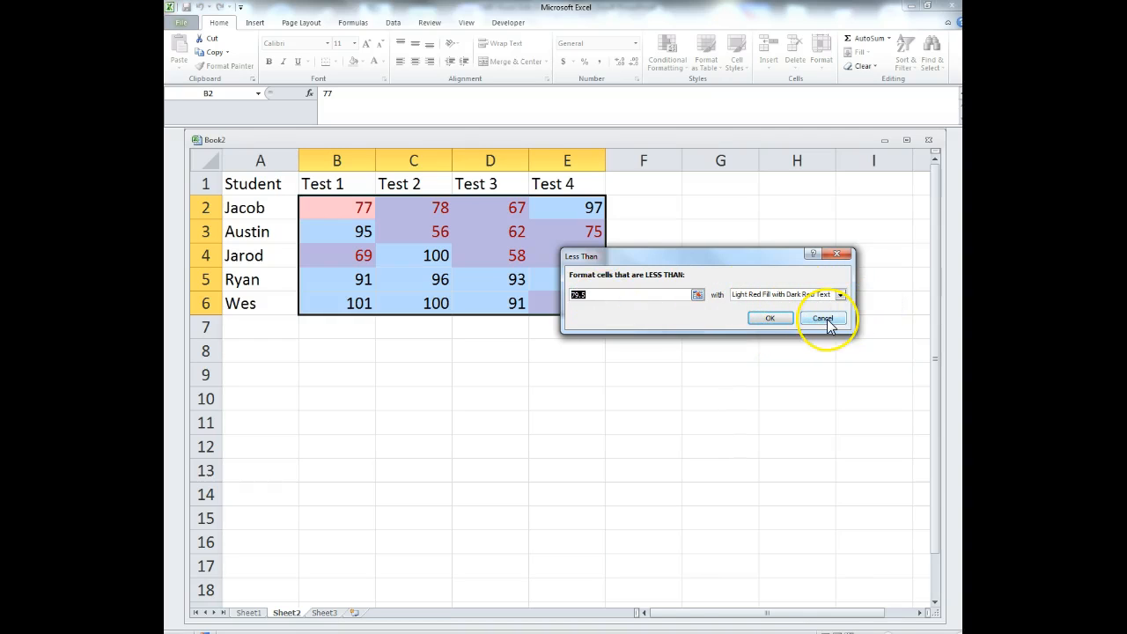
text(70)
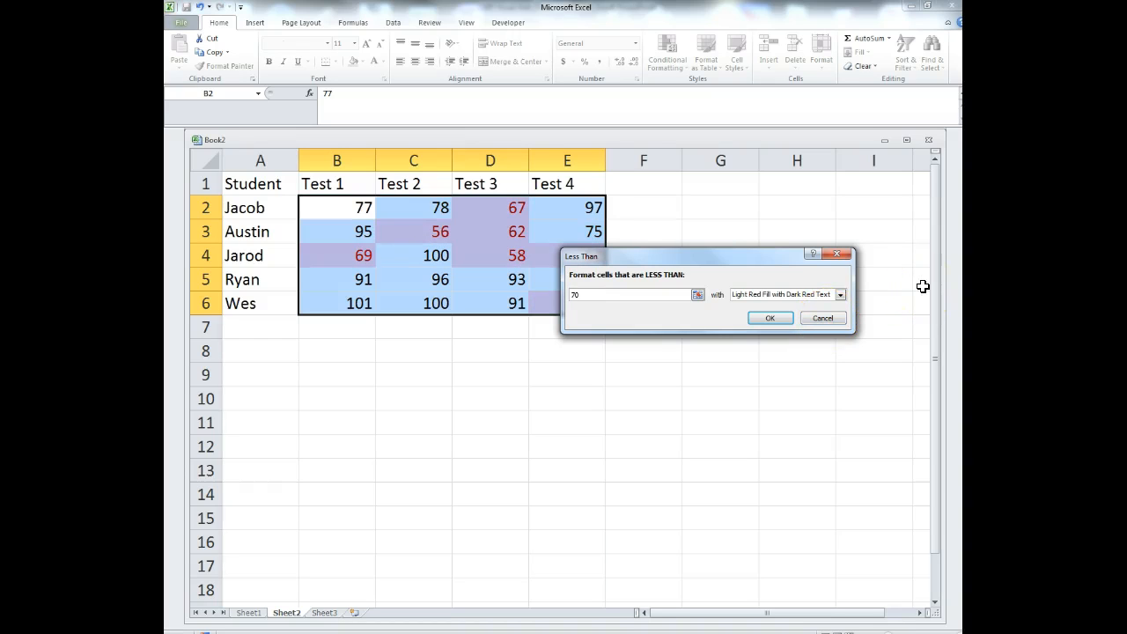
key(Return)
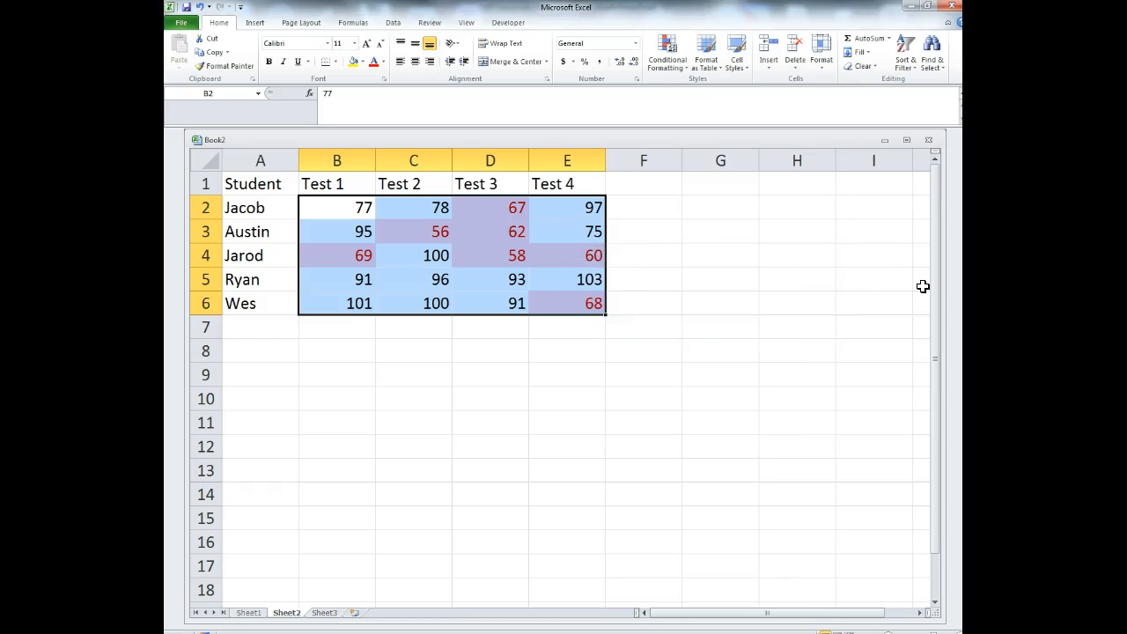
drag(753, 326, 765, 325)
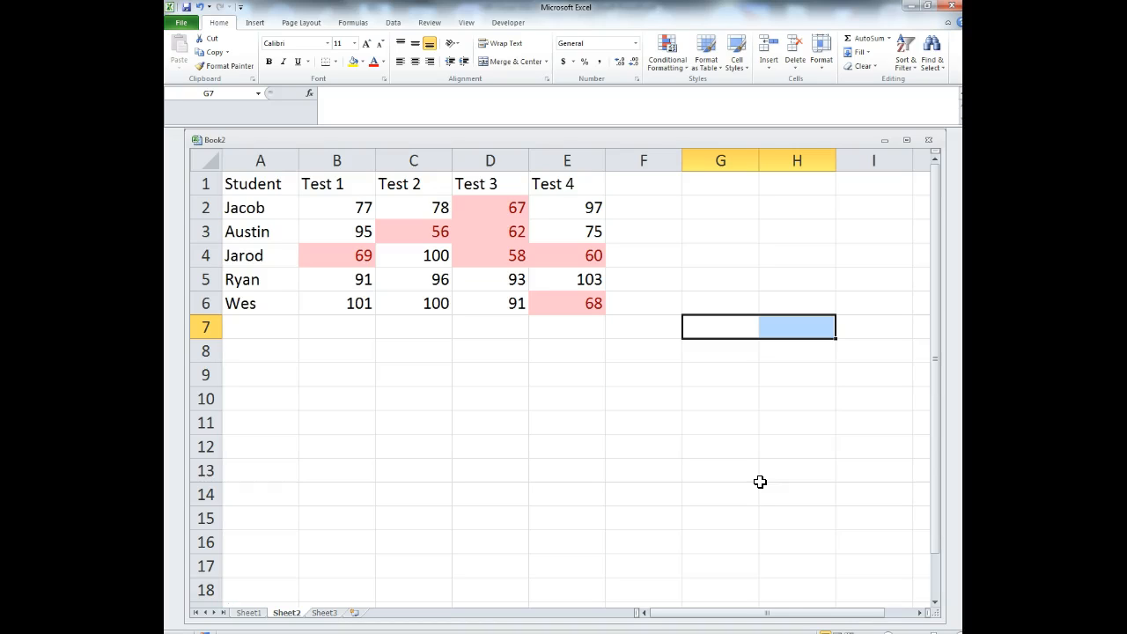
- Add a Greater Than 99 rule on B2:E6 using Green Fill with Dark Green Text
click(524, 368)
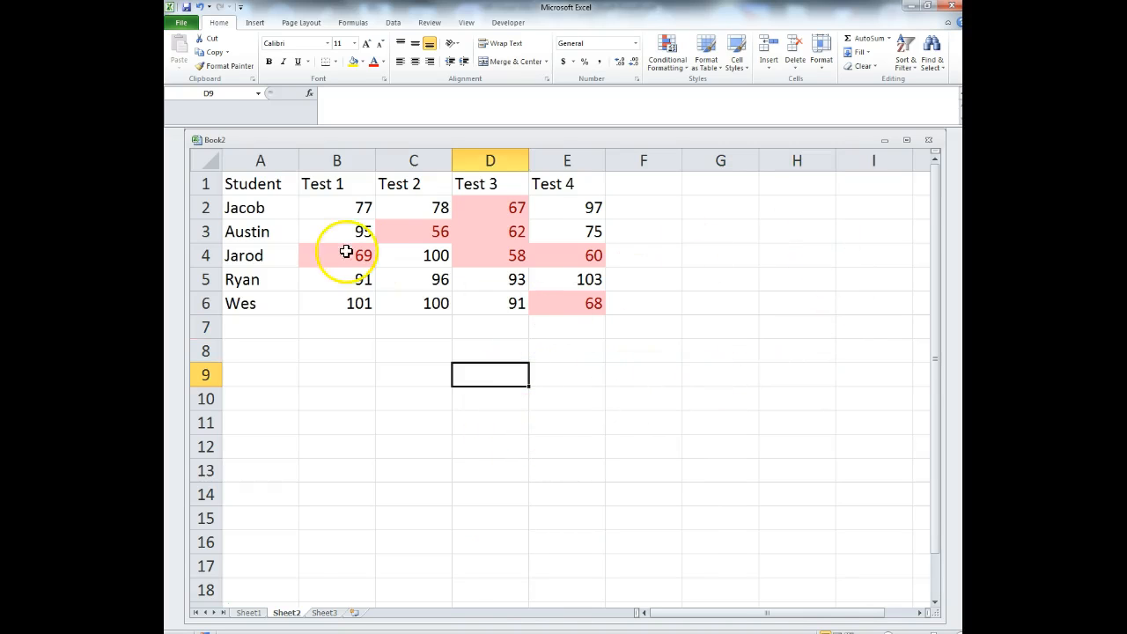
drag(358, 202, 558, 299)
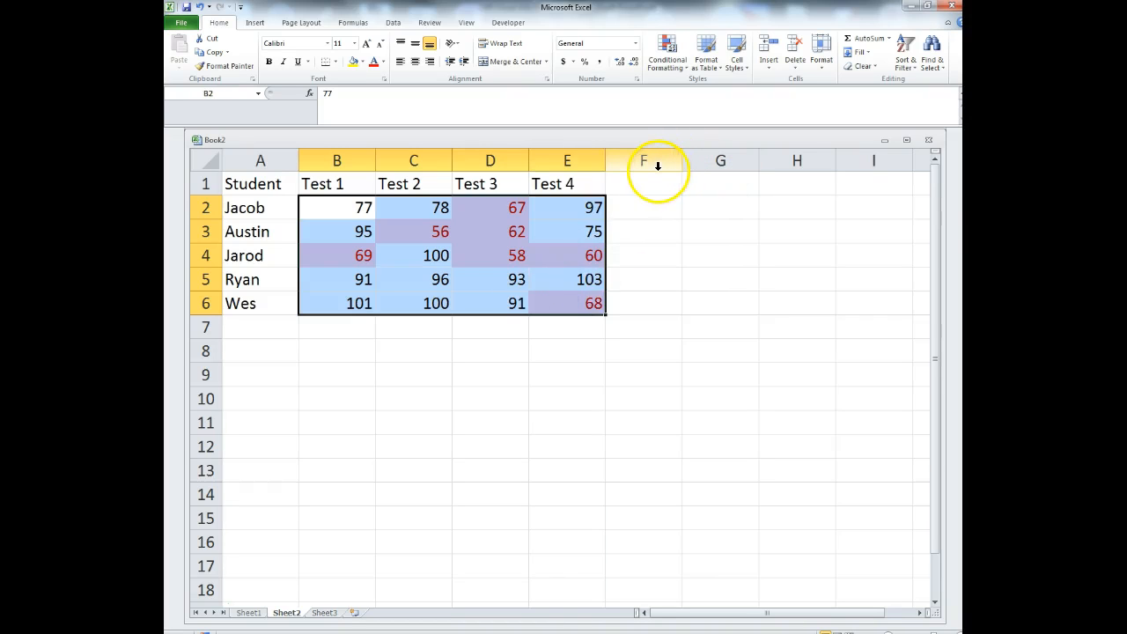
click(674, 66)
mouse_move(692, 90)
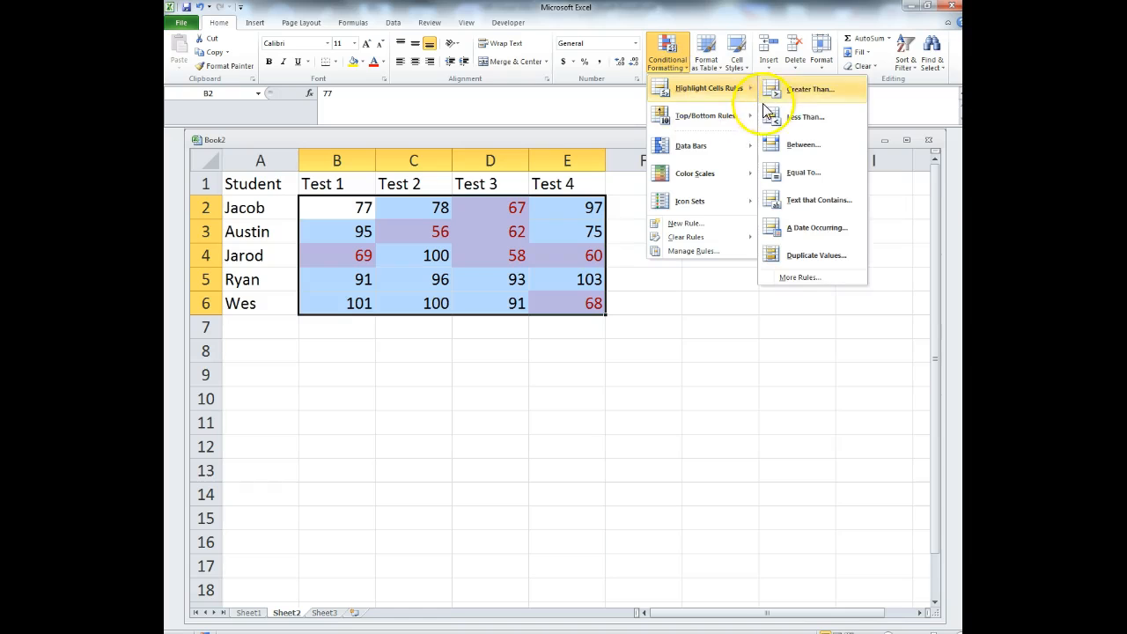
click(787, 91)
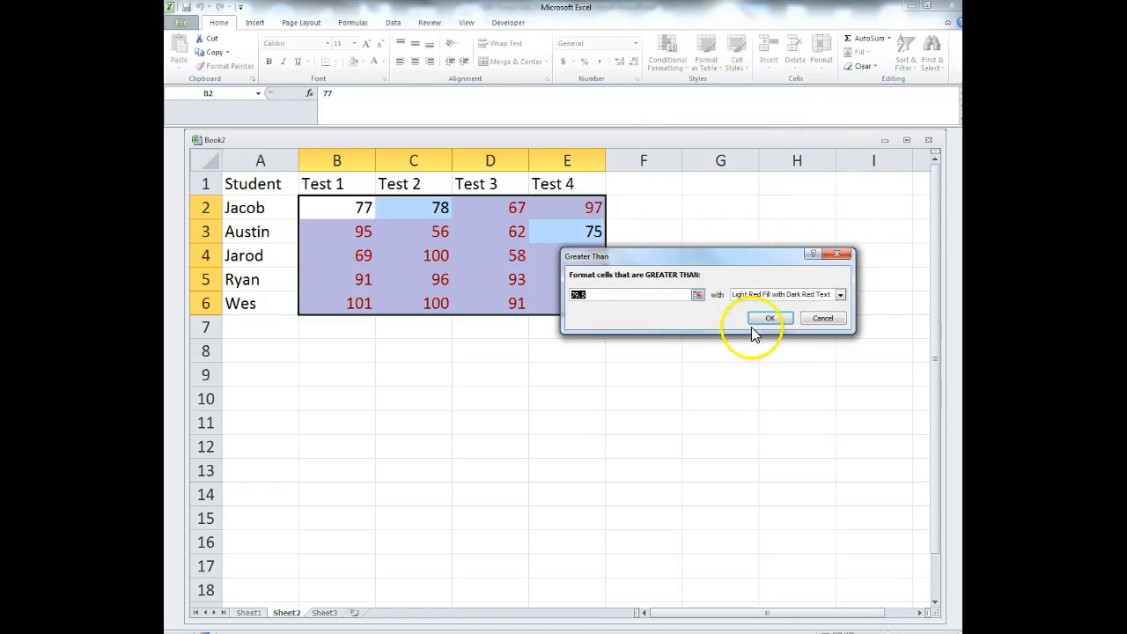
text(99)
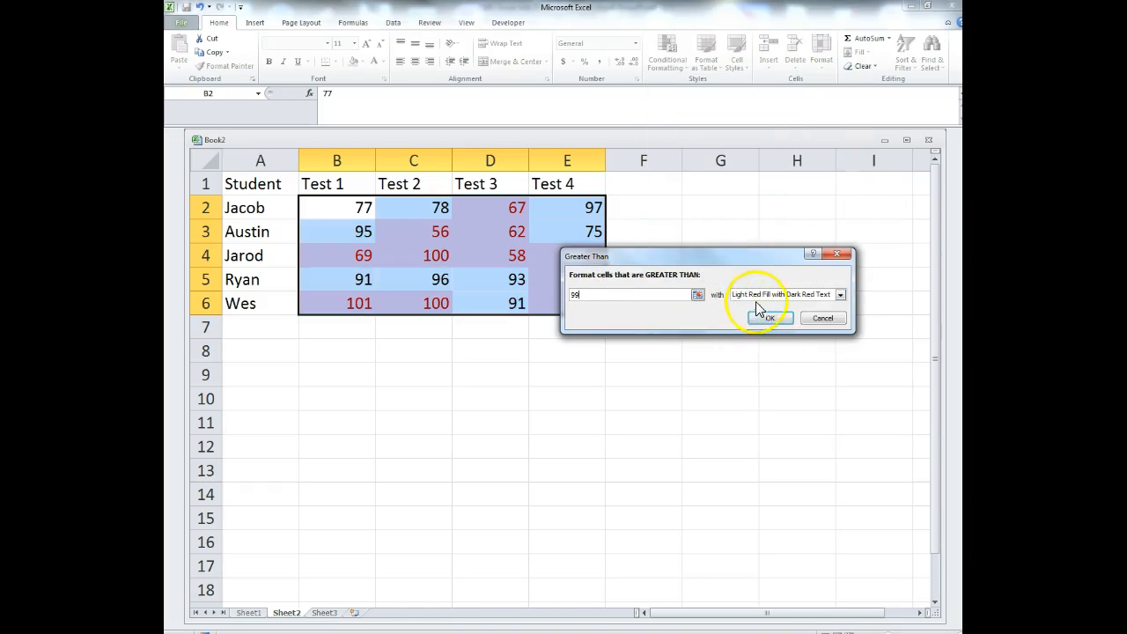
click(839, 297)
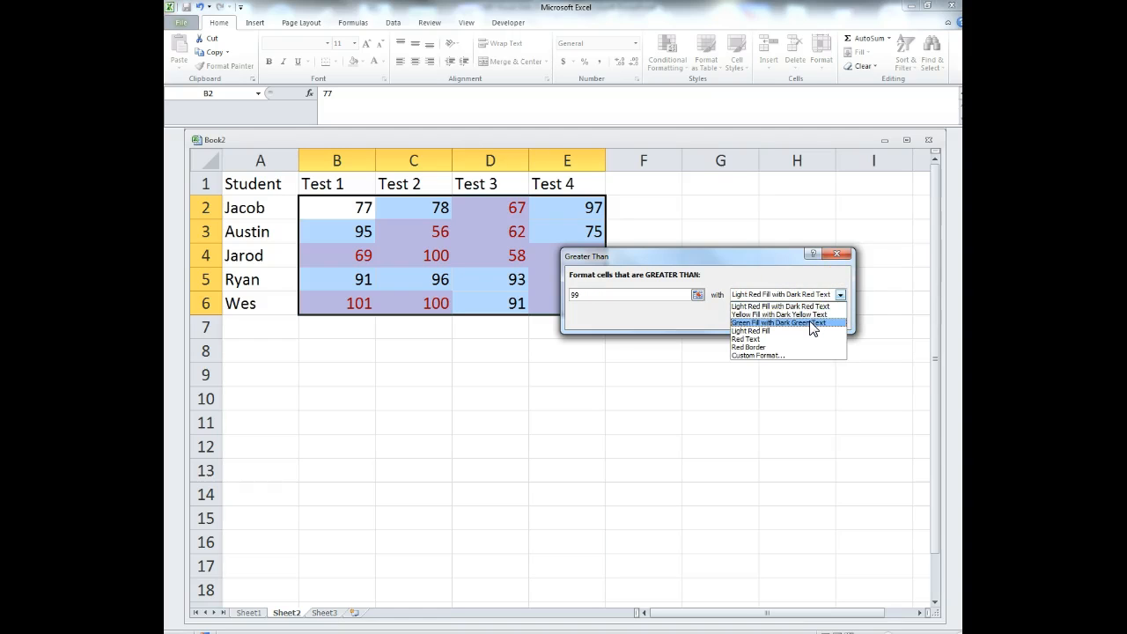
click(811, 323)
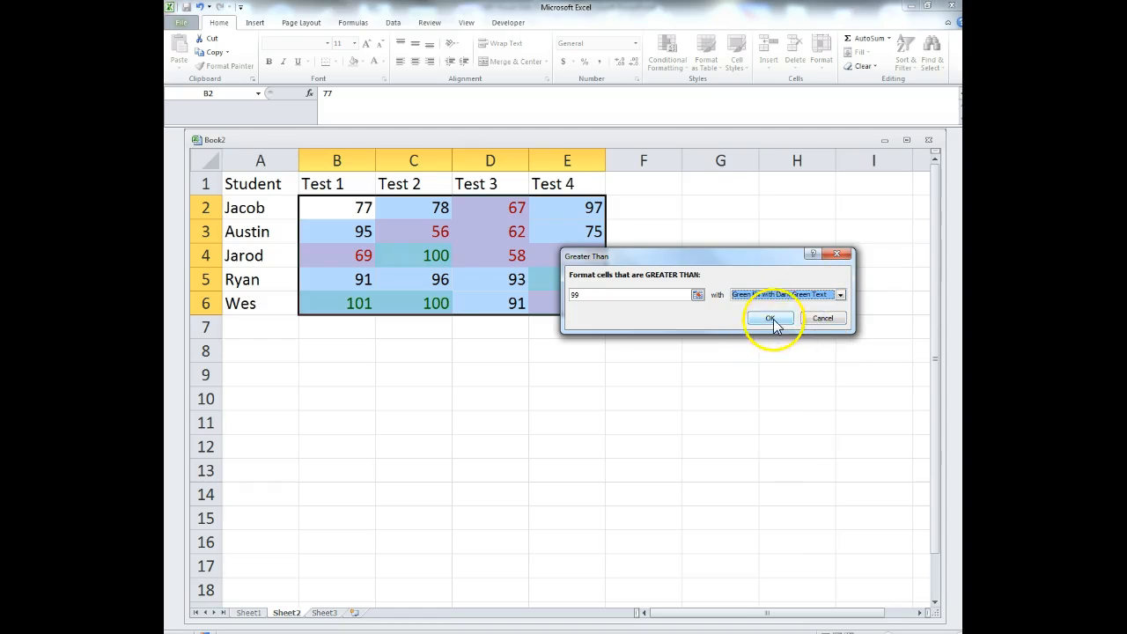
click(775, 320)
click(591, 397)
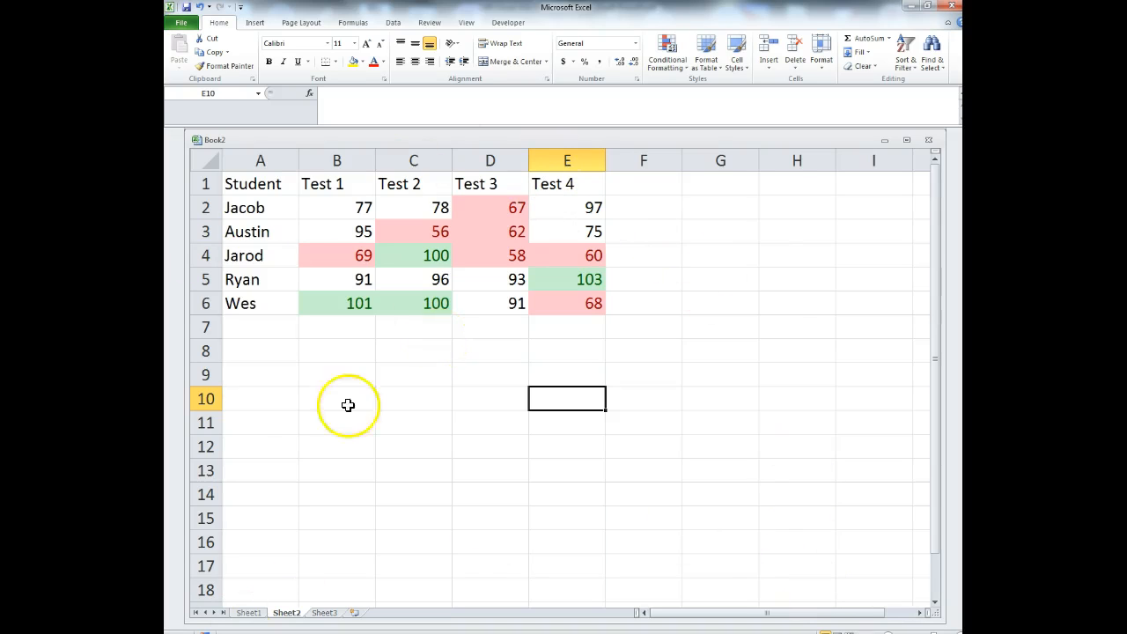
- Page the lesson deck to slide 22, 'Conditional Formatting – Data Bars', then bring Excel back over it
drag(780, 8, 166, 49)
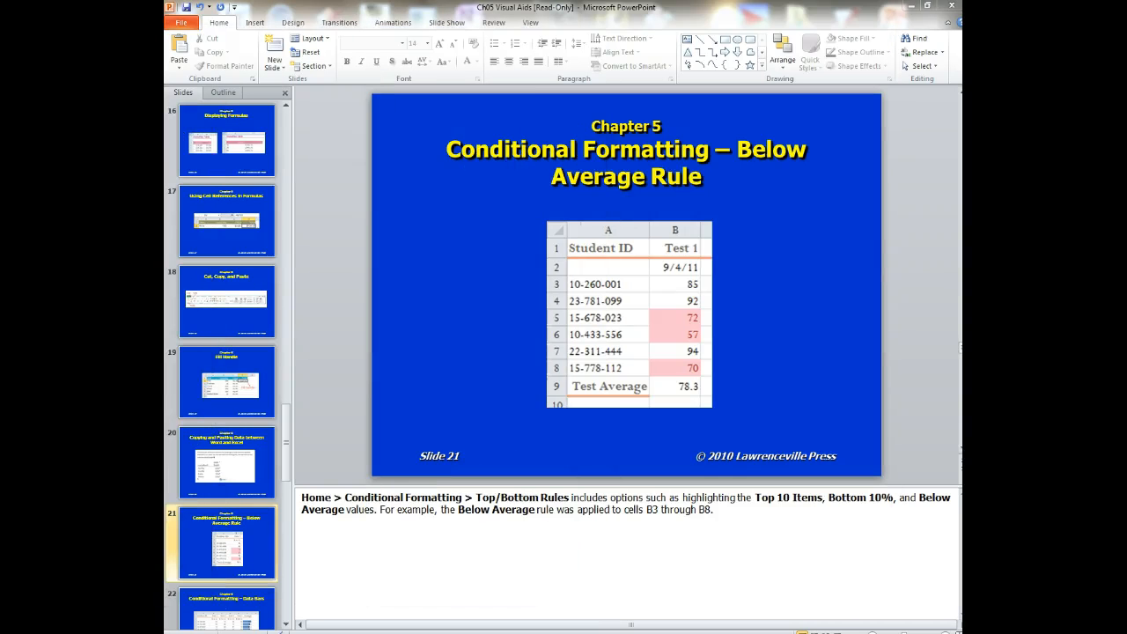
click(579, 462)
scroll(587, 461, down, 1)
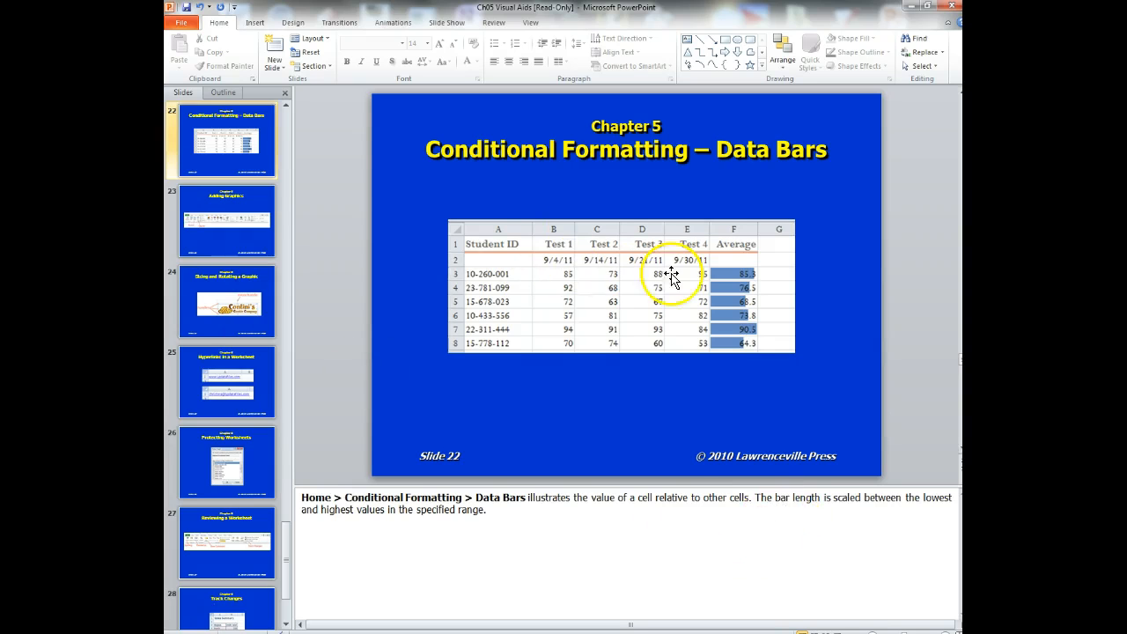
drag(521, 82, 591, 45)
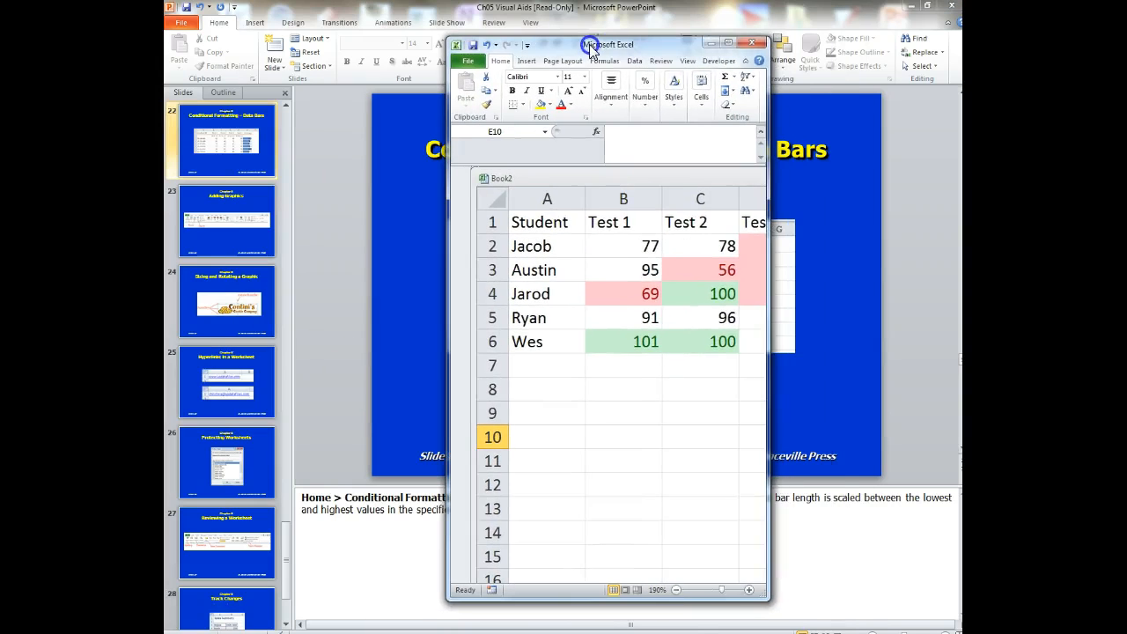
- Enter the heading 'Test Average' in F1 and widen column F to fit it
click(727, 47)
click(644, 192)
text(Test Aver)
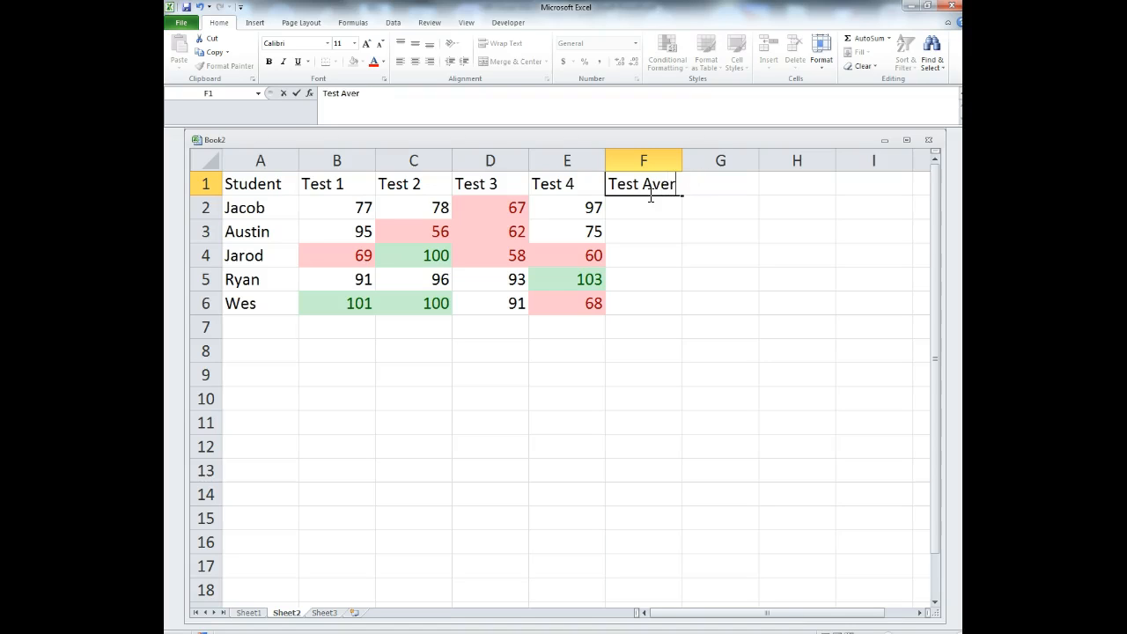
key(Return)
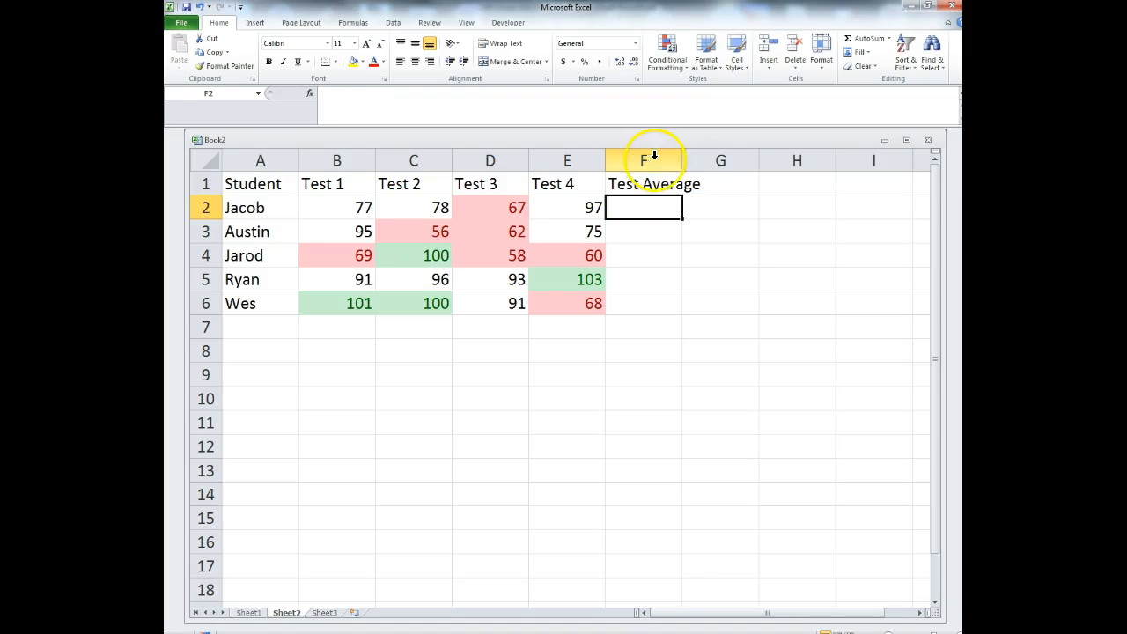
click(674, 159)
drag(675, 159, 714, 167)
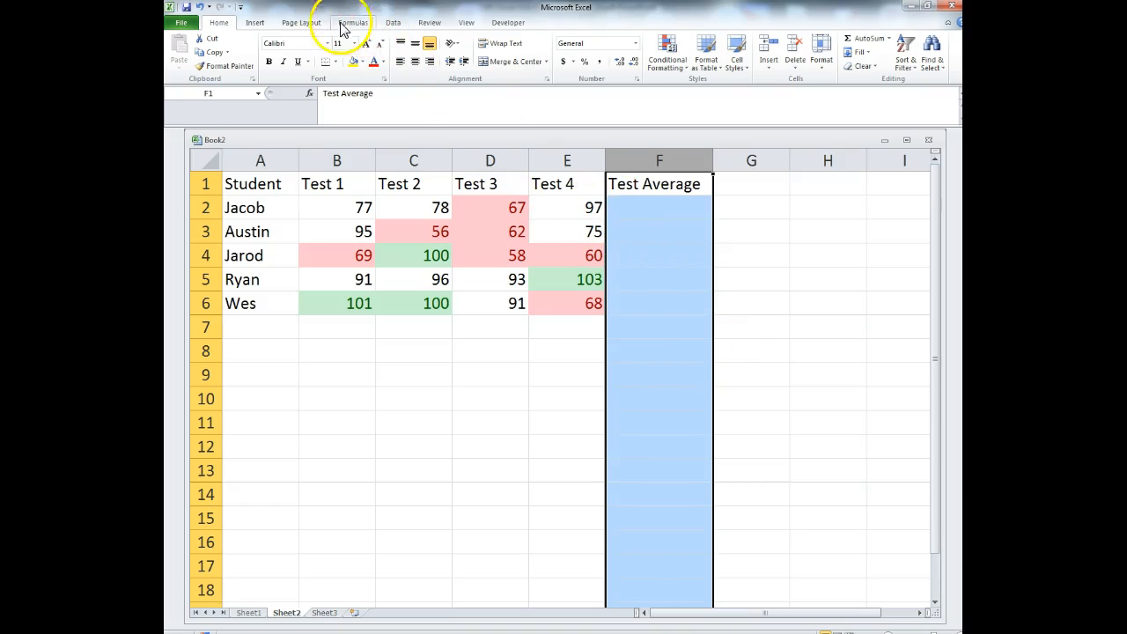
click(384, 449)
- Average B2:E2 into F2 with AutoSum Average and fill the formula down to F7
drag(328, 215, 568, 209)
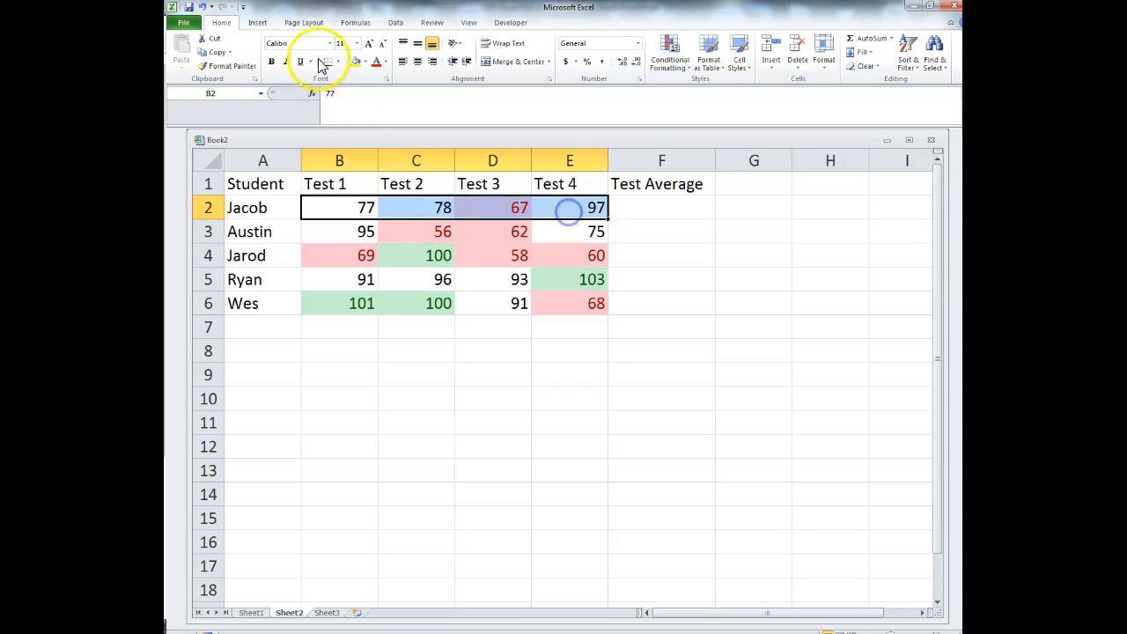
click(356, 22)
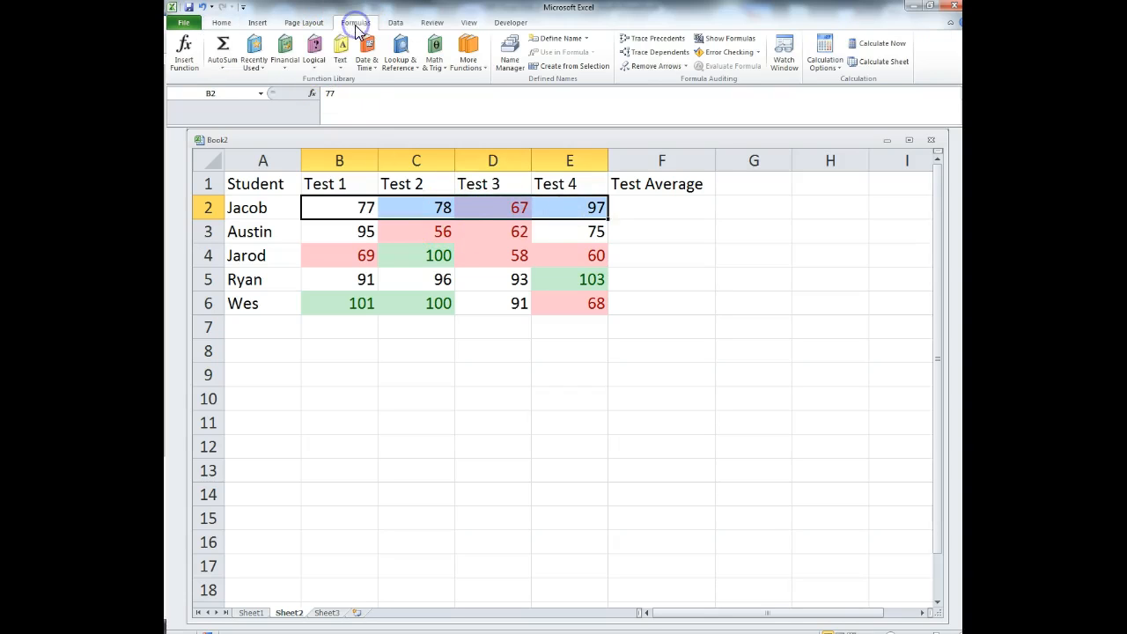
click(216, 72)
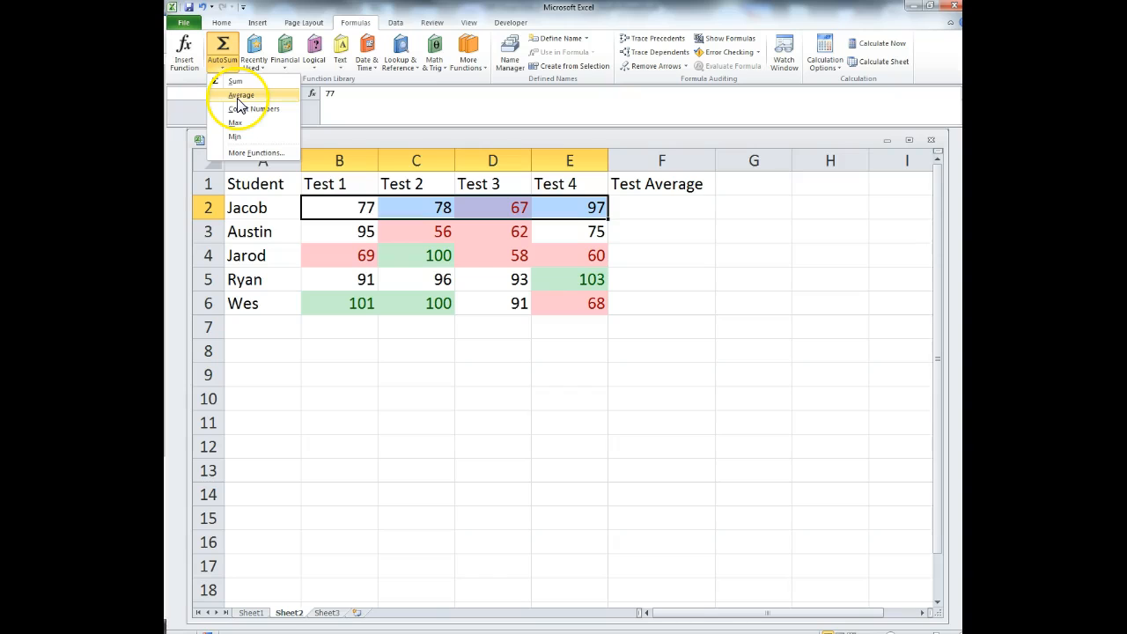
click(240, 96)
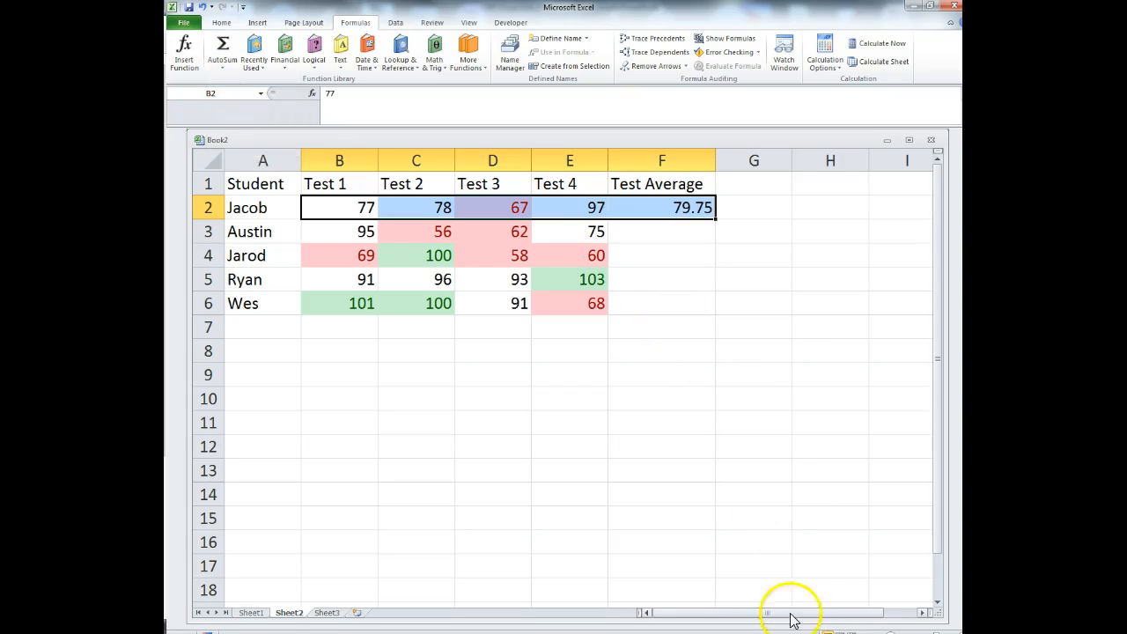
click(685, 207)
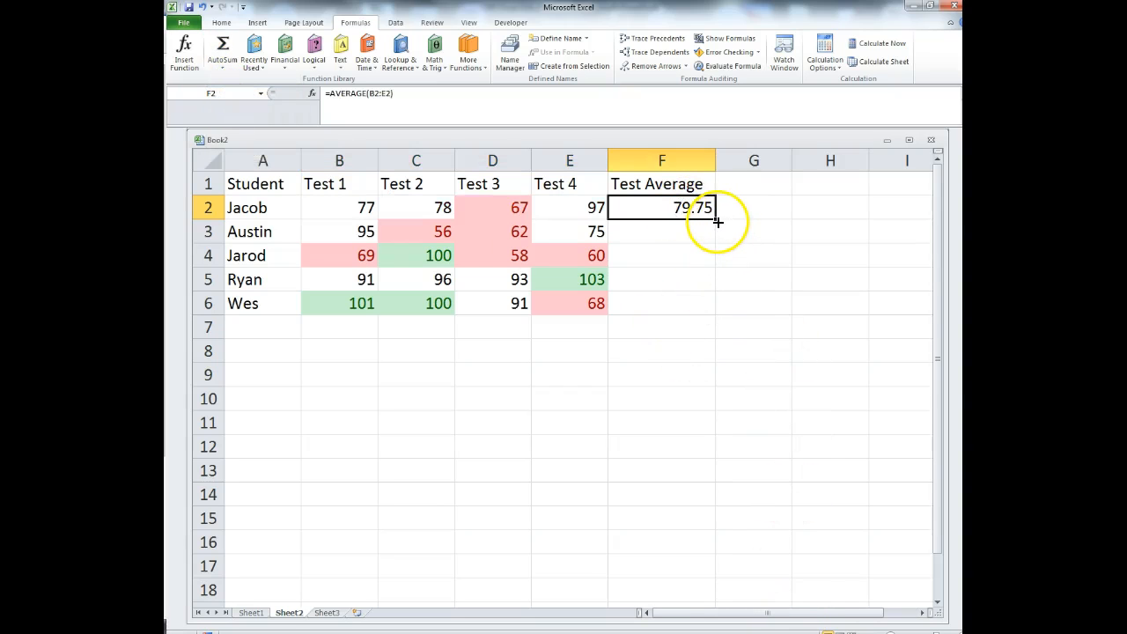
drag(718, 222, 715, 314)
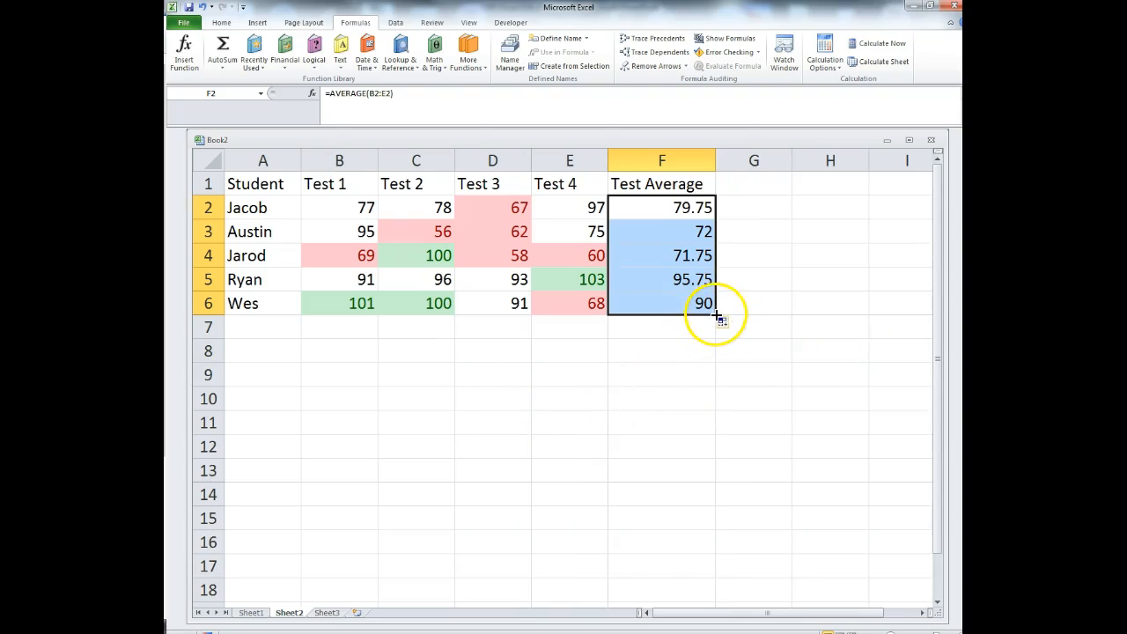
drag(713, 308, 711, 331)
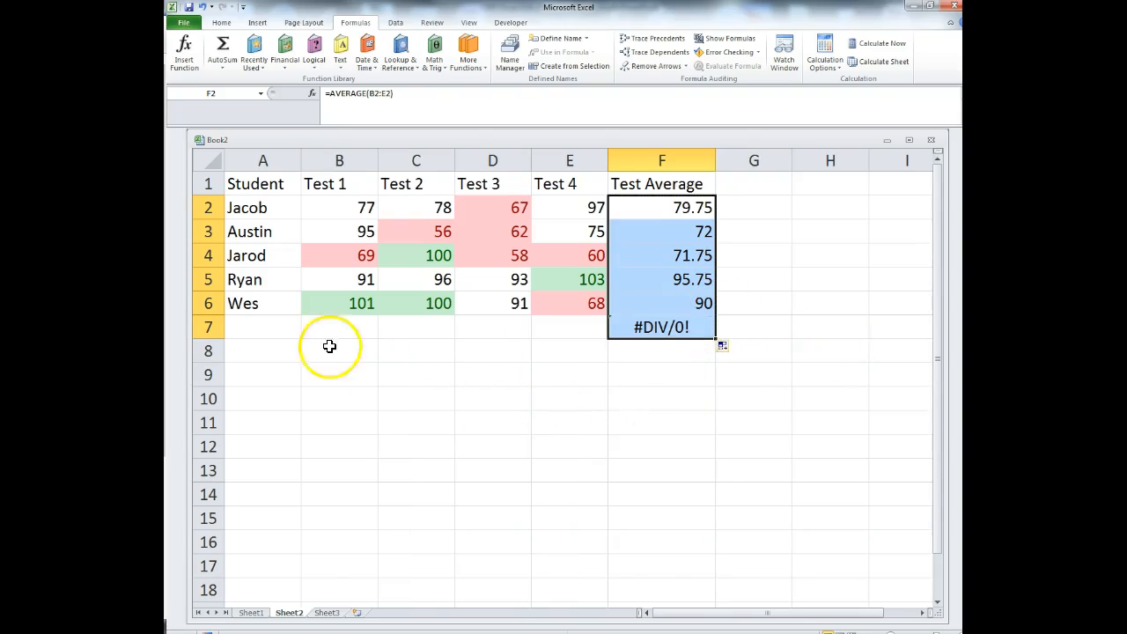
click(264, 333)
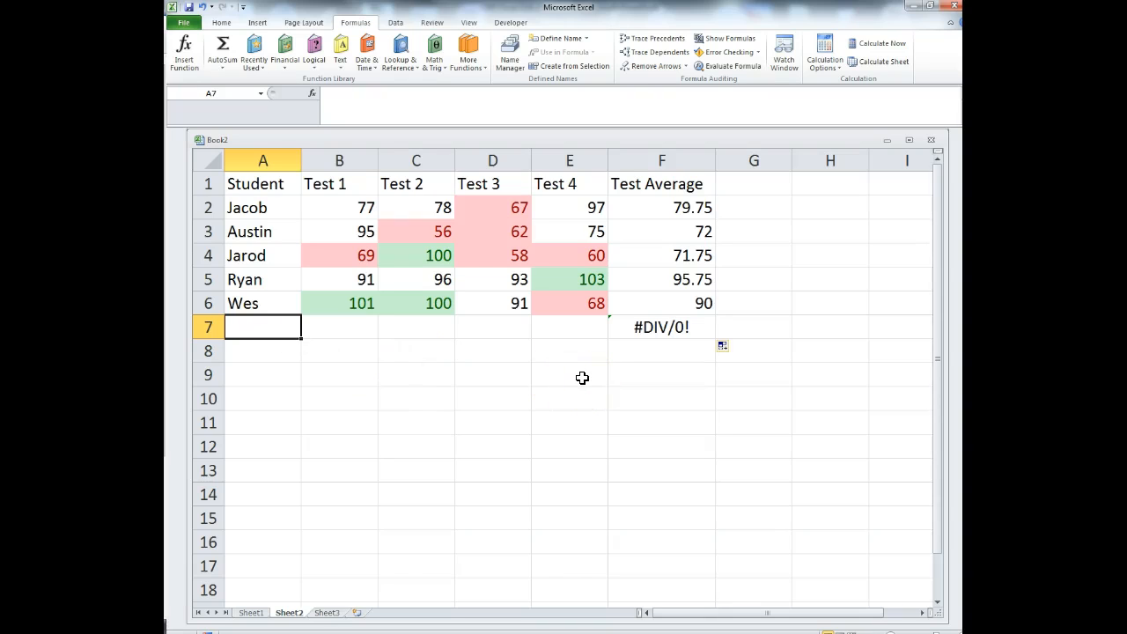
- Label A7 'Test Avg.' and enter =AVERAGE(B2:B6) in B7
text(Test Avg.)
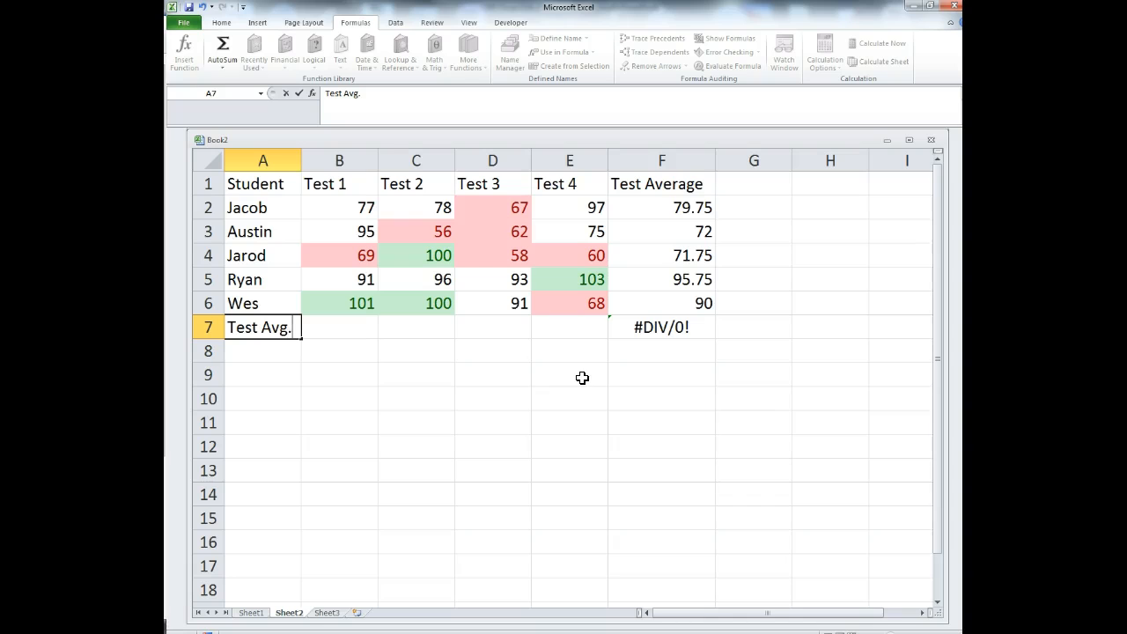
click(355, 305)
click(361, 328)
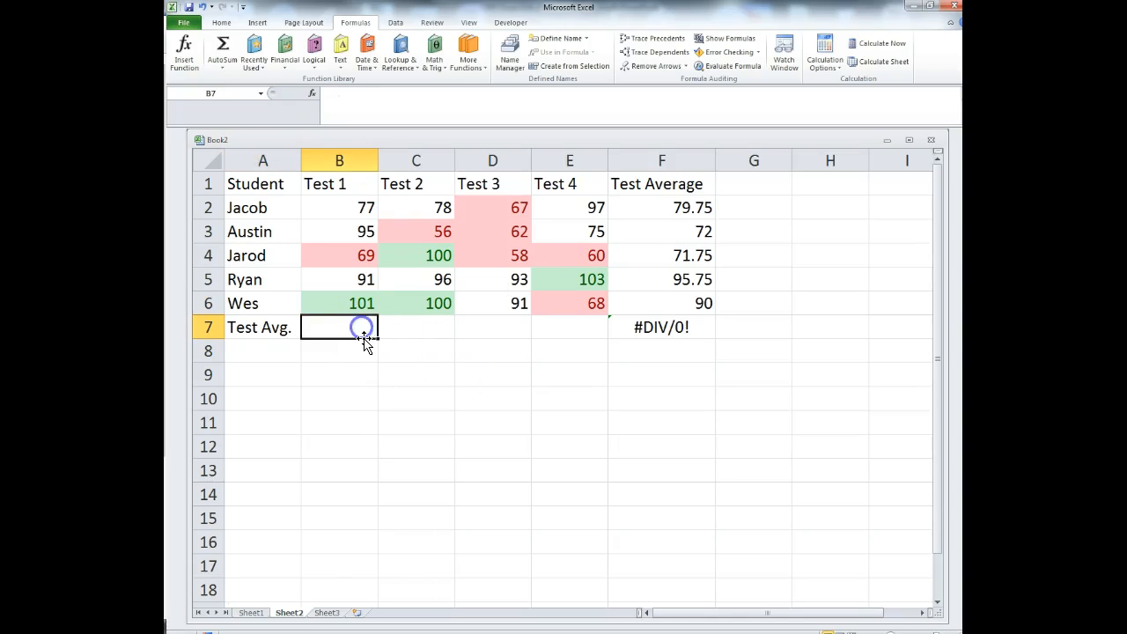
text(=av)
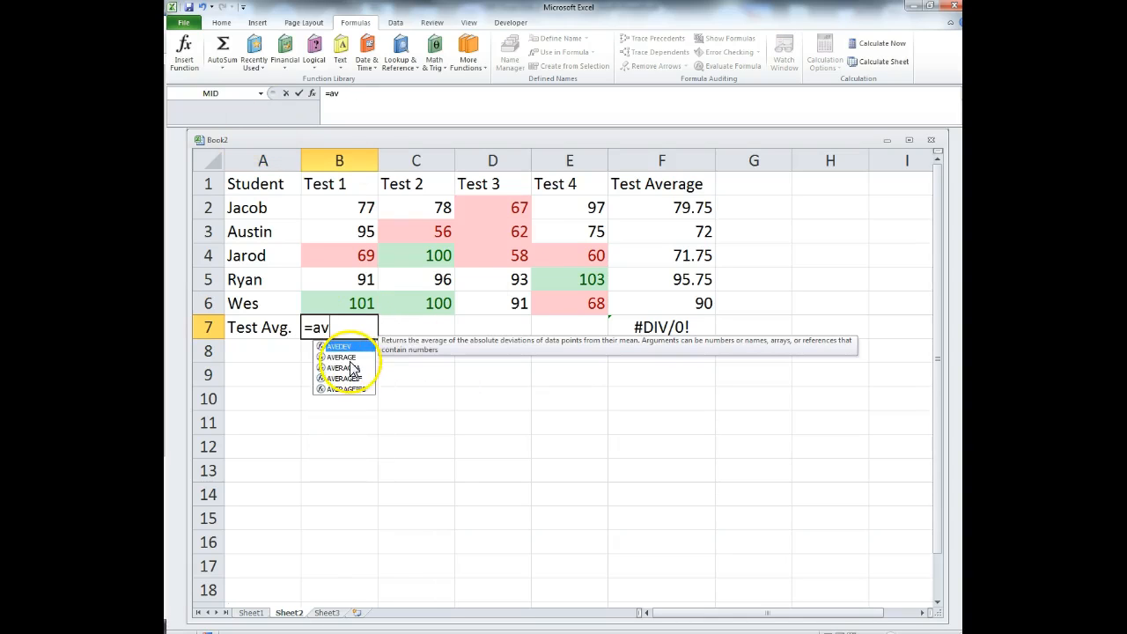
double_click(340, 357)
drag(344, 206, 357, 302)
text())
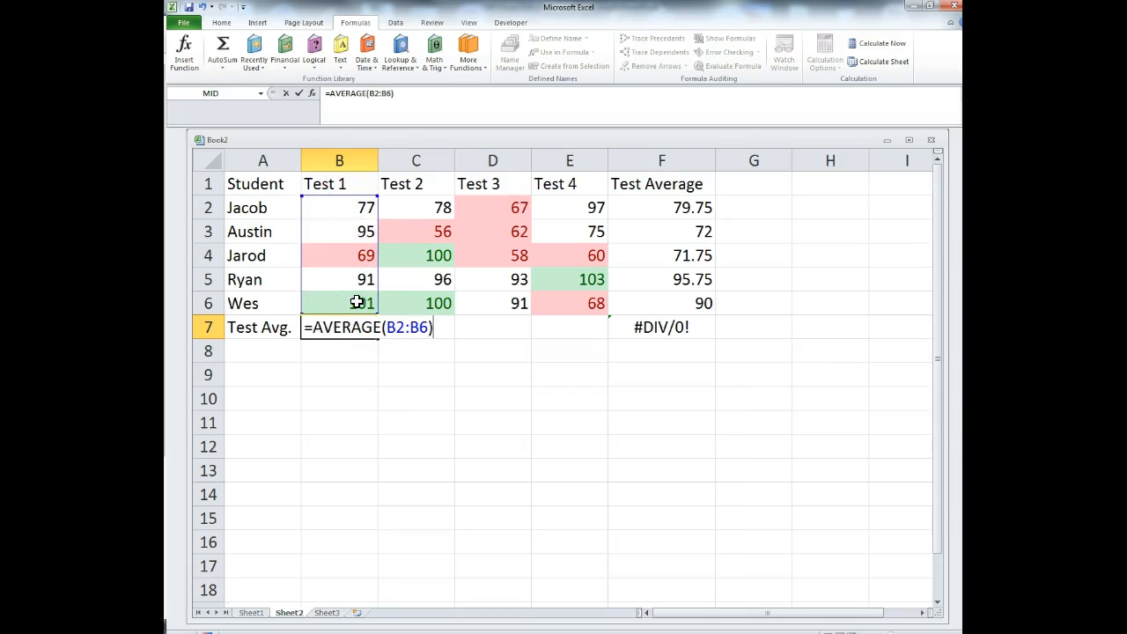
key(Return)
- Fill the average across C7:E7 (86, 74.2, 80.6) and verify F7 shows 81.85
click(353, 327)
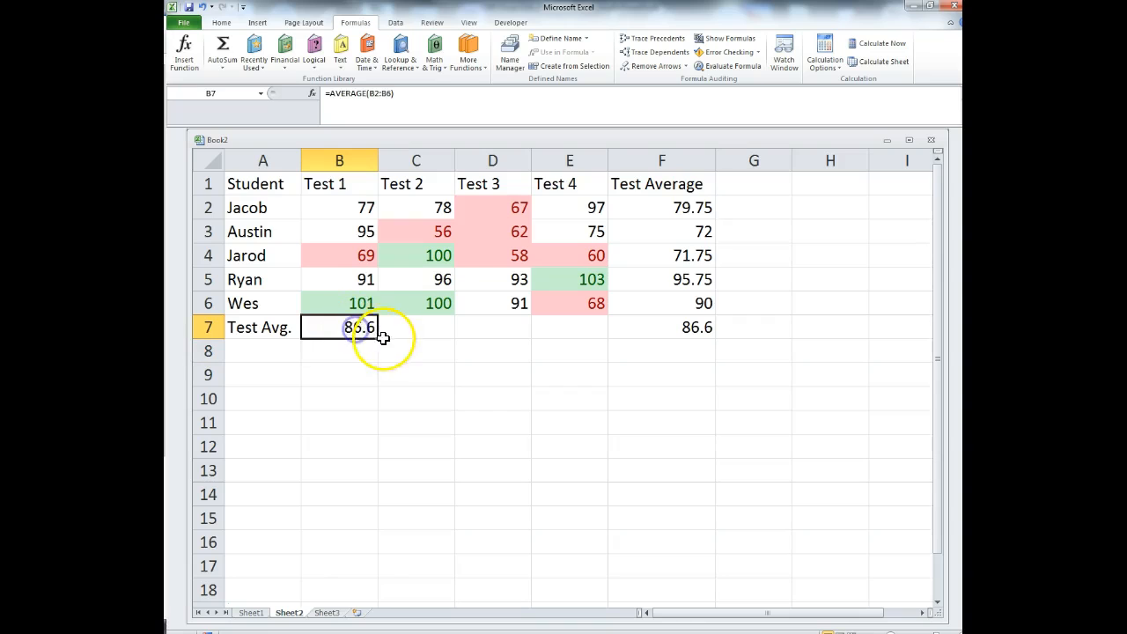
drag(377, 338, 575, 339)
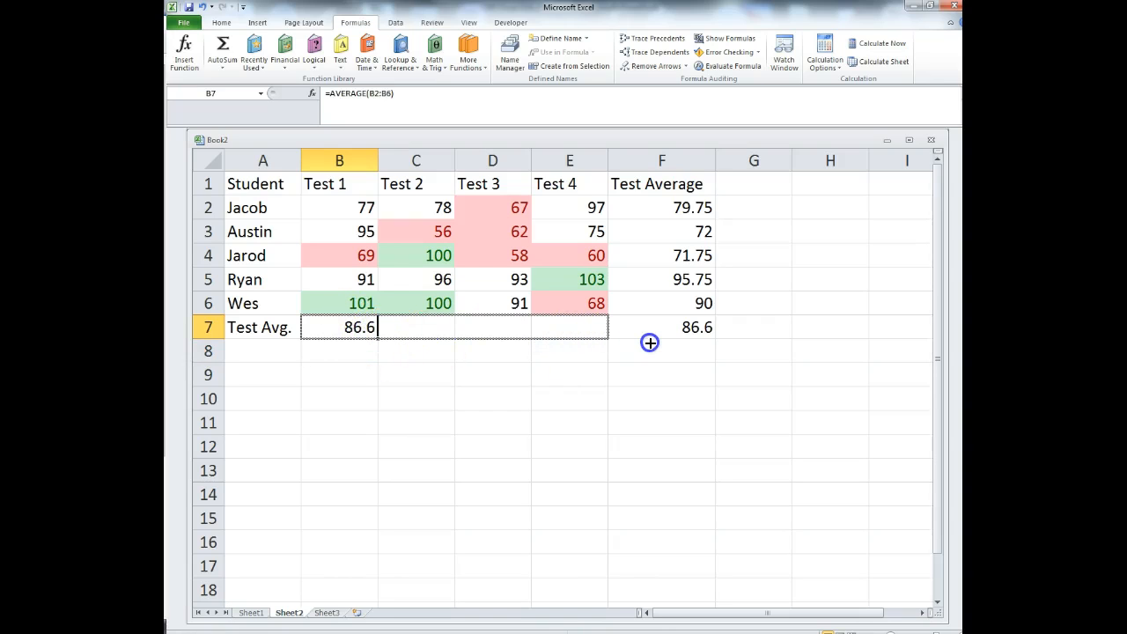
drag(650, 343, 604, 342)
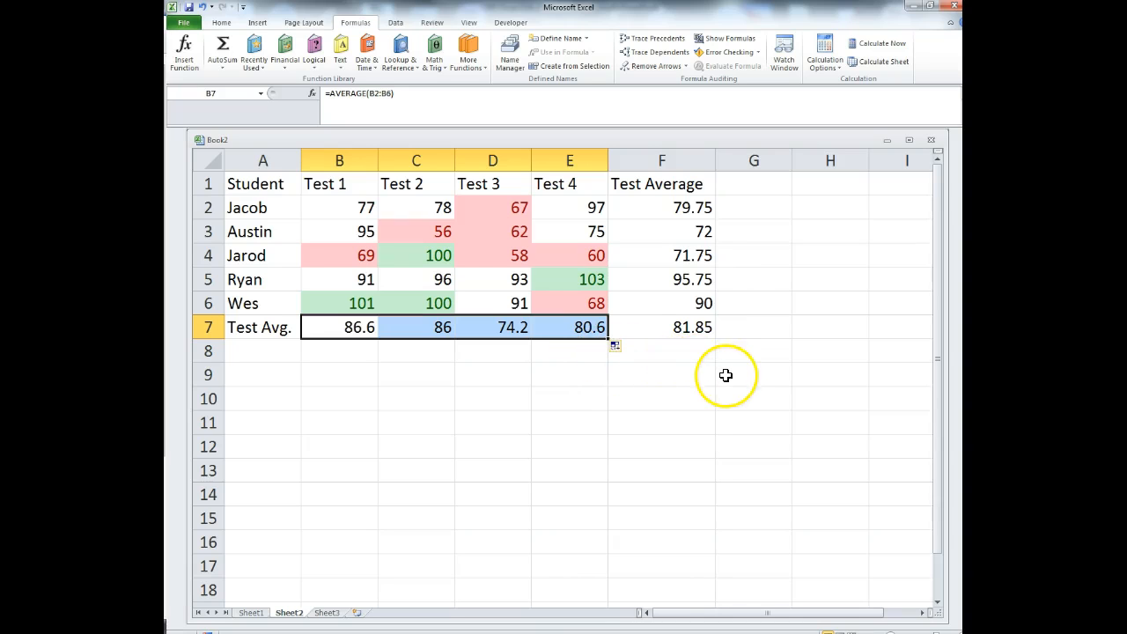
double_click(691, 327)
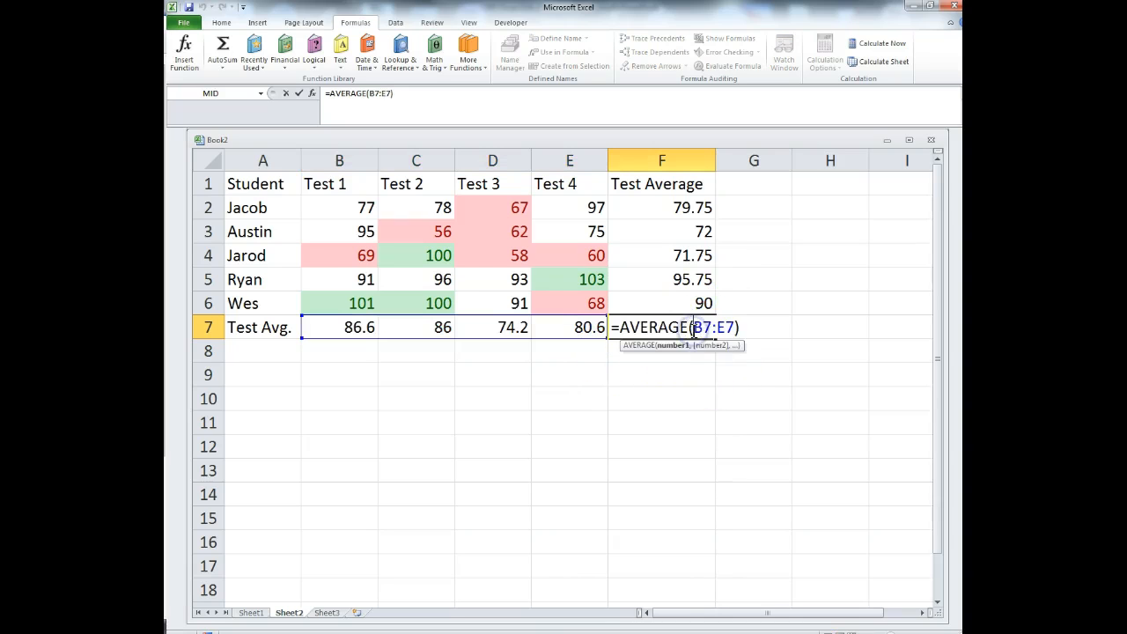
key(Escape)
click(648, 432)
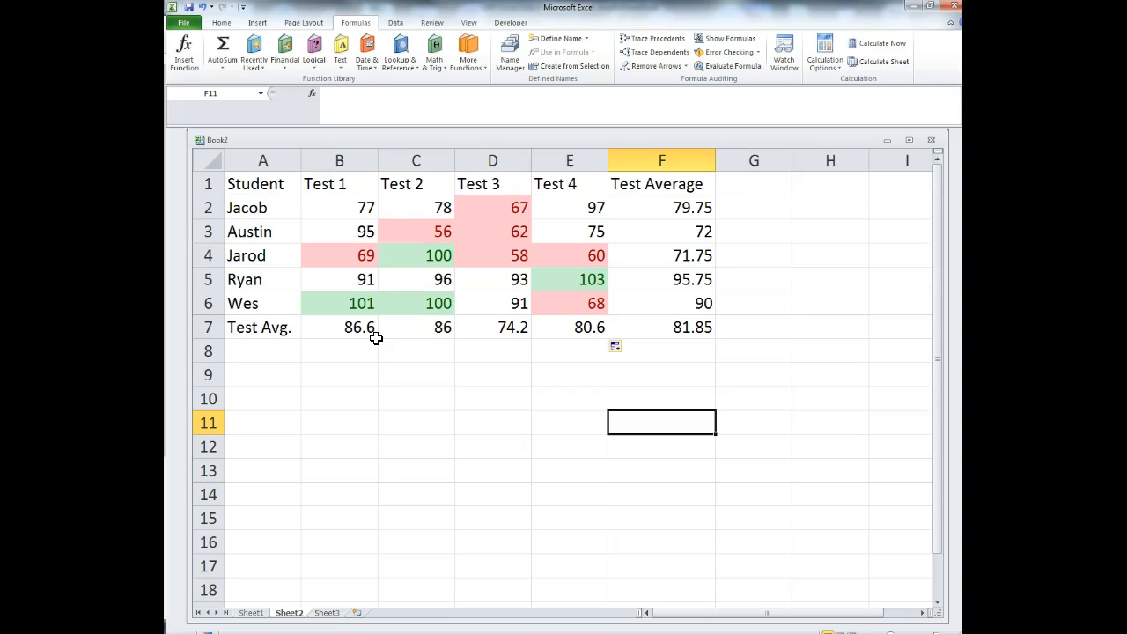
- Apply Blue Data Bar gradient fill to the Test Average values in F2:F7
drag(695, 11, 649, 65)
double_click(714, 57)
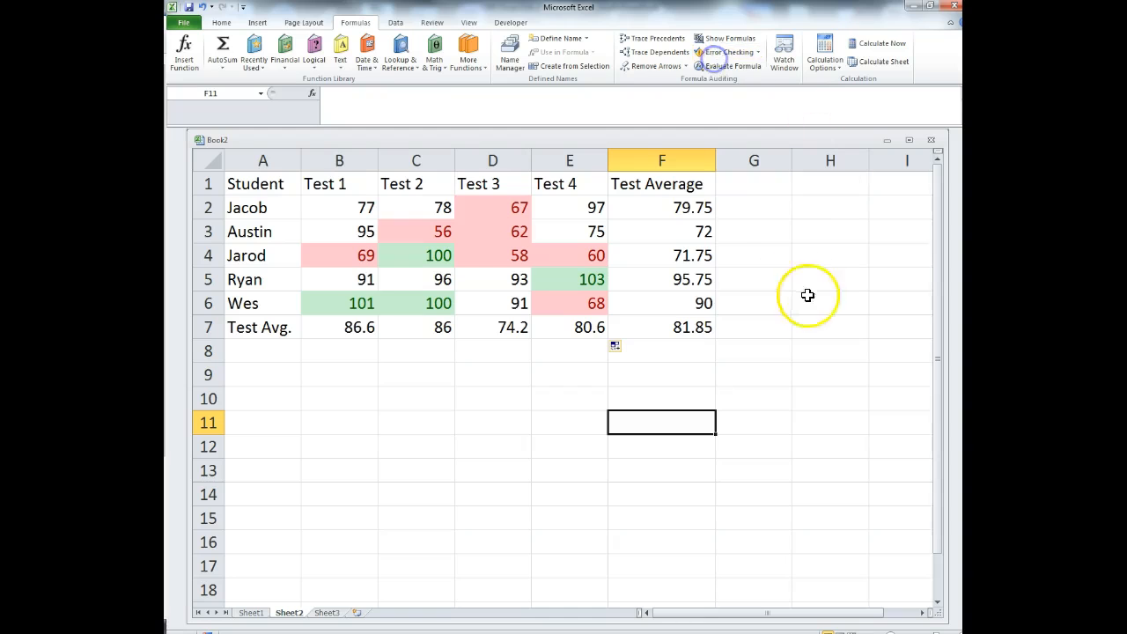
click(224, 22)
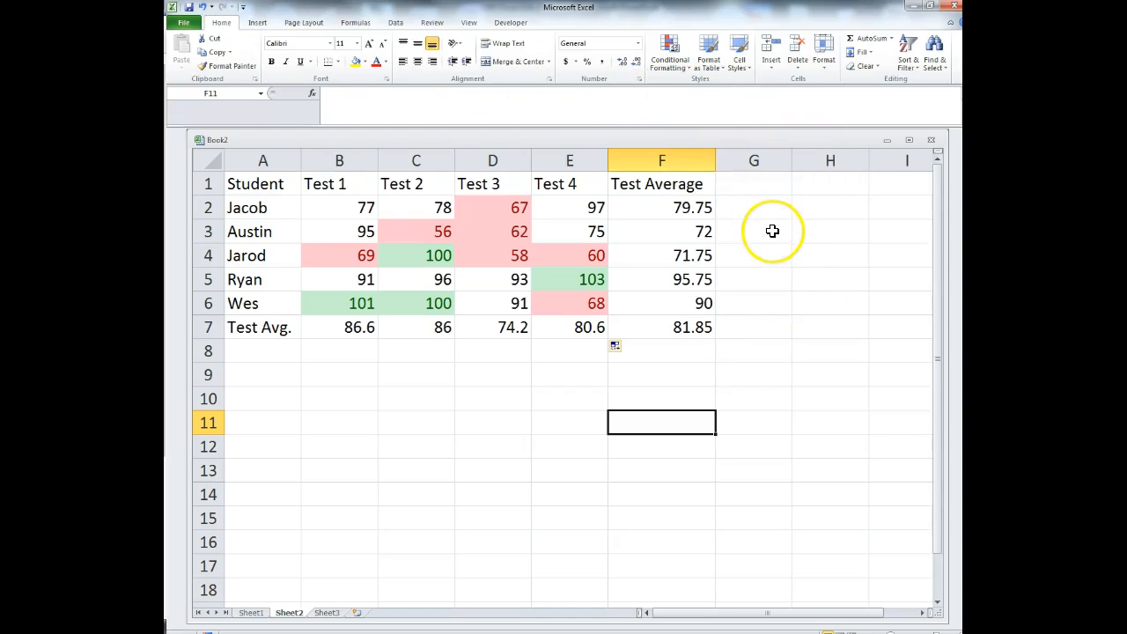
drag(685, 208, 688, 331)
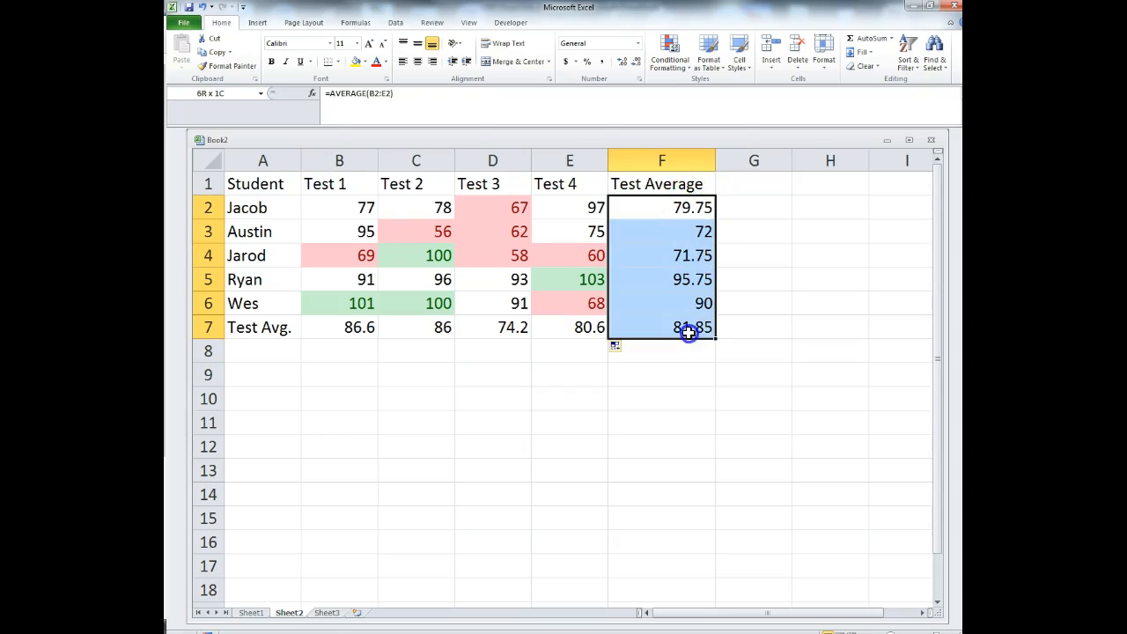
click(683, 69)
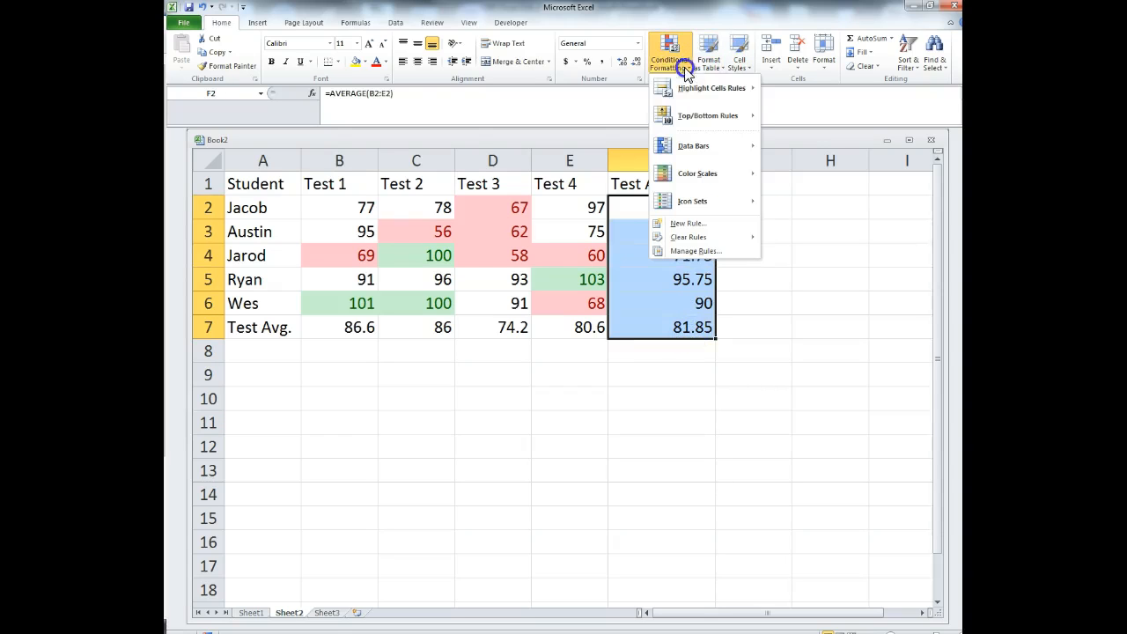
click(695, 156)
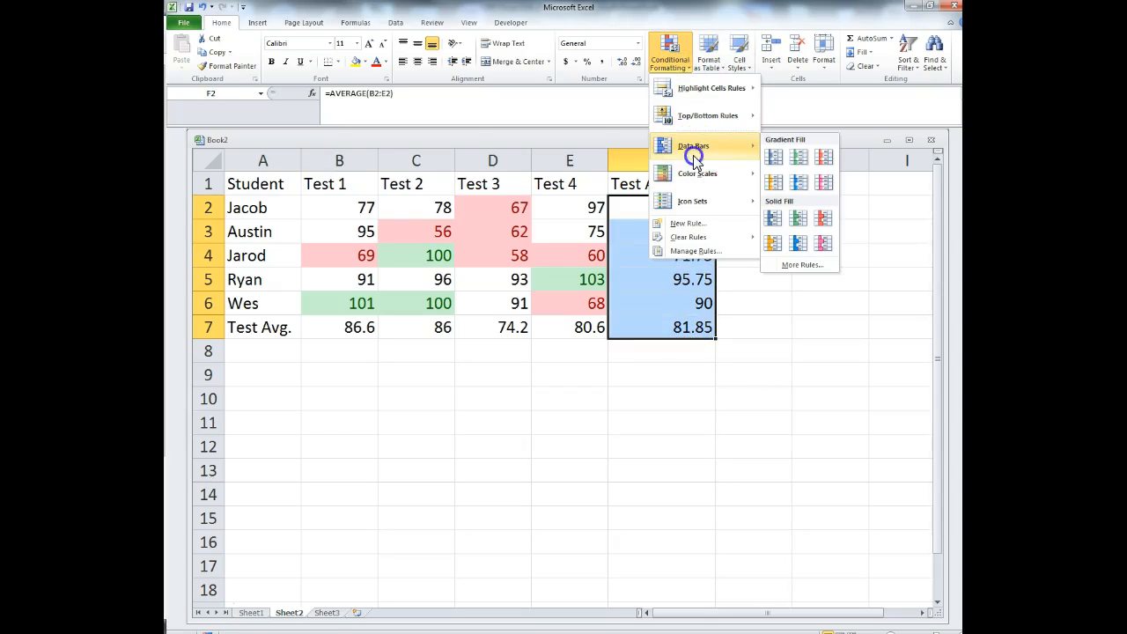
click(774, 160)
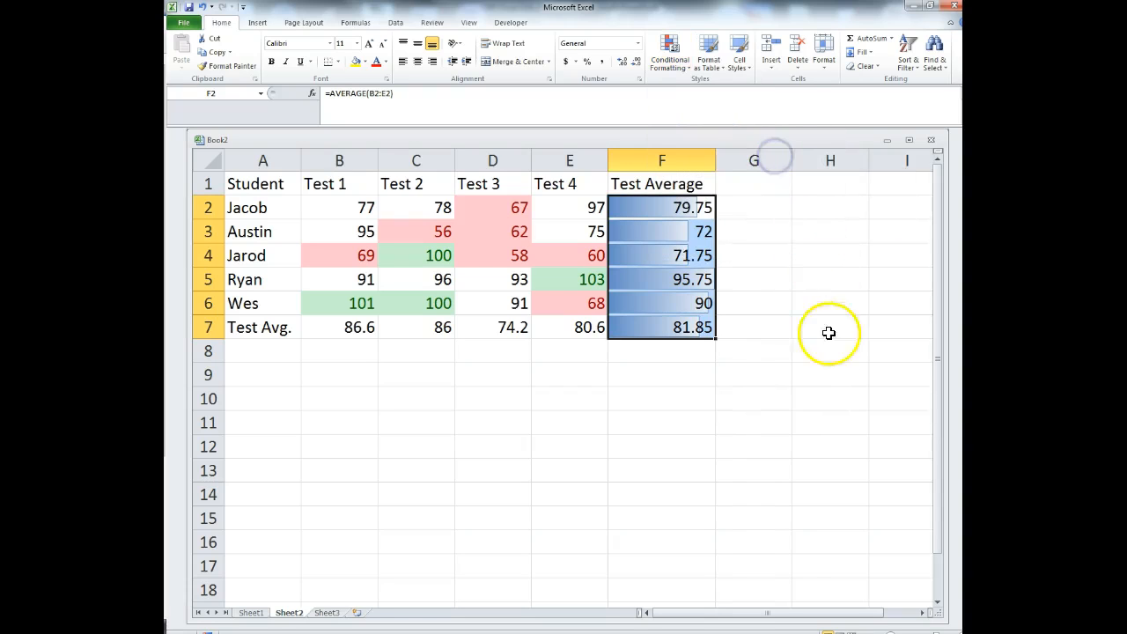
click(765, 478)
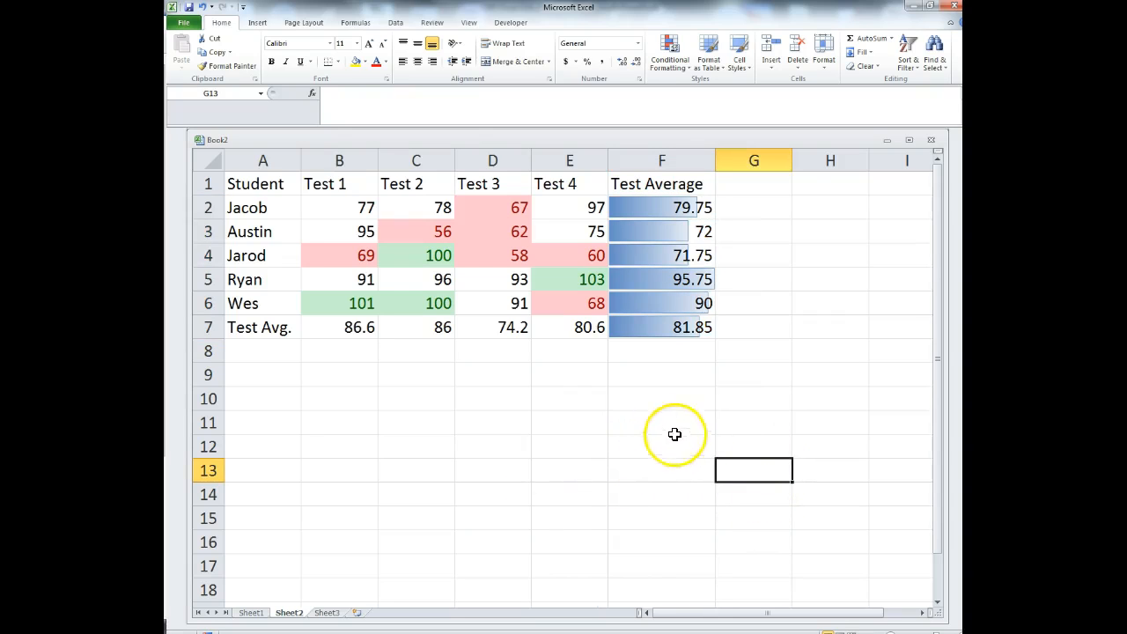
click(668, 53)
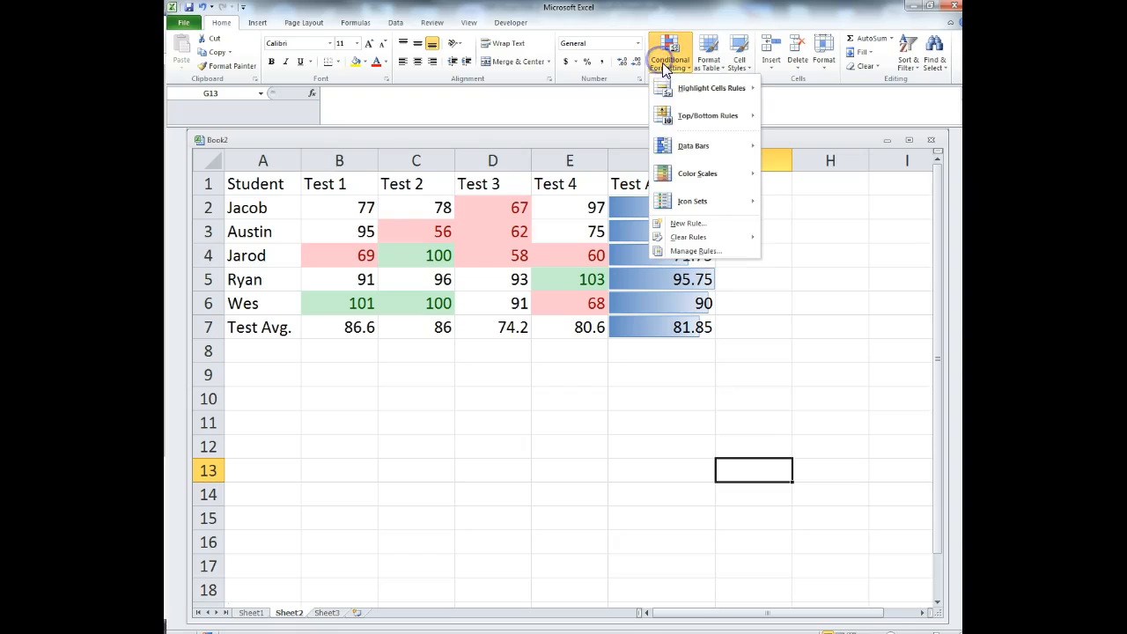
mouse_move(693, 152)
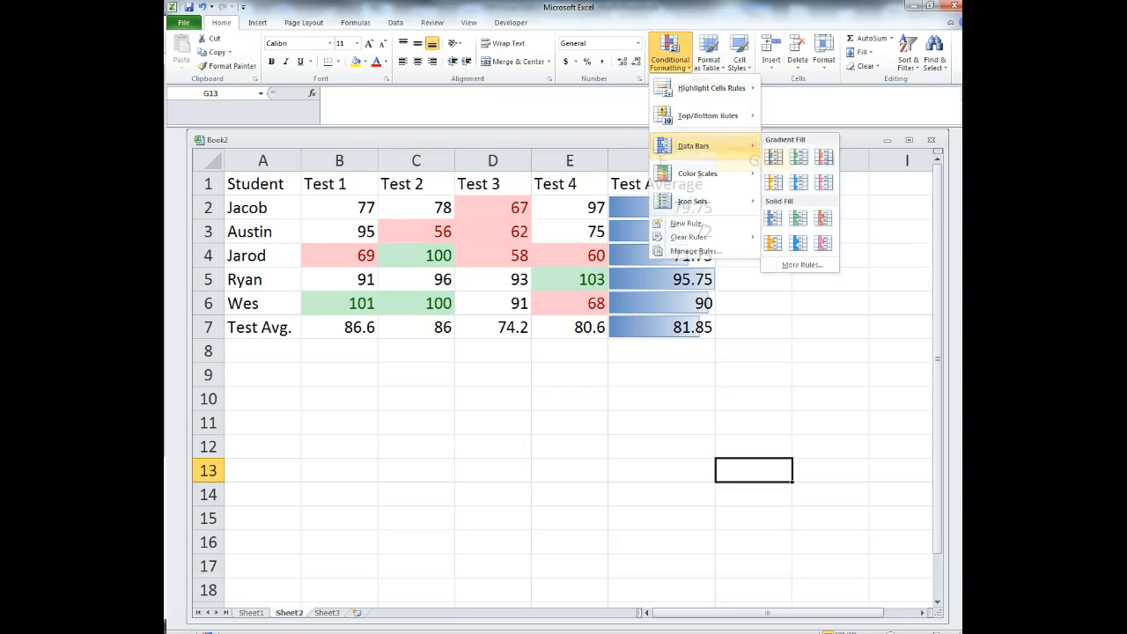
click(784, 276)
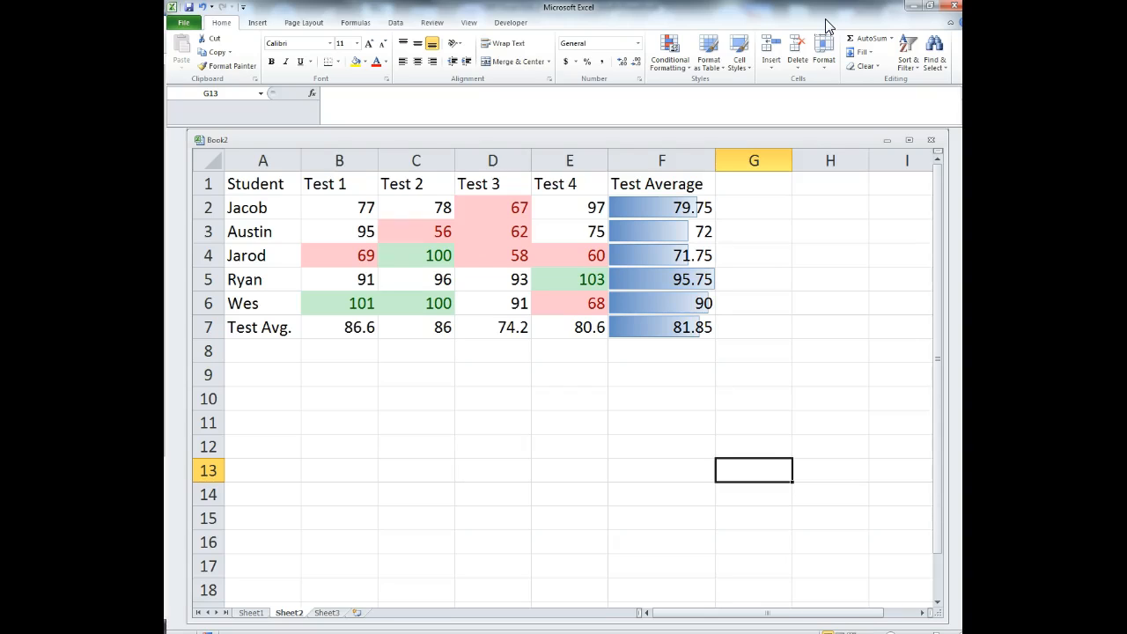
- Minimize Excel, page to slide 23 'Adding Graphics', then bring the workbook back
click(912, 6)
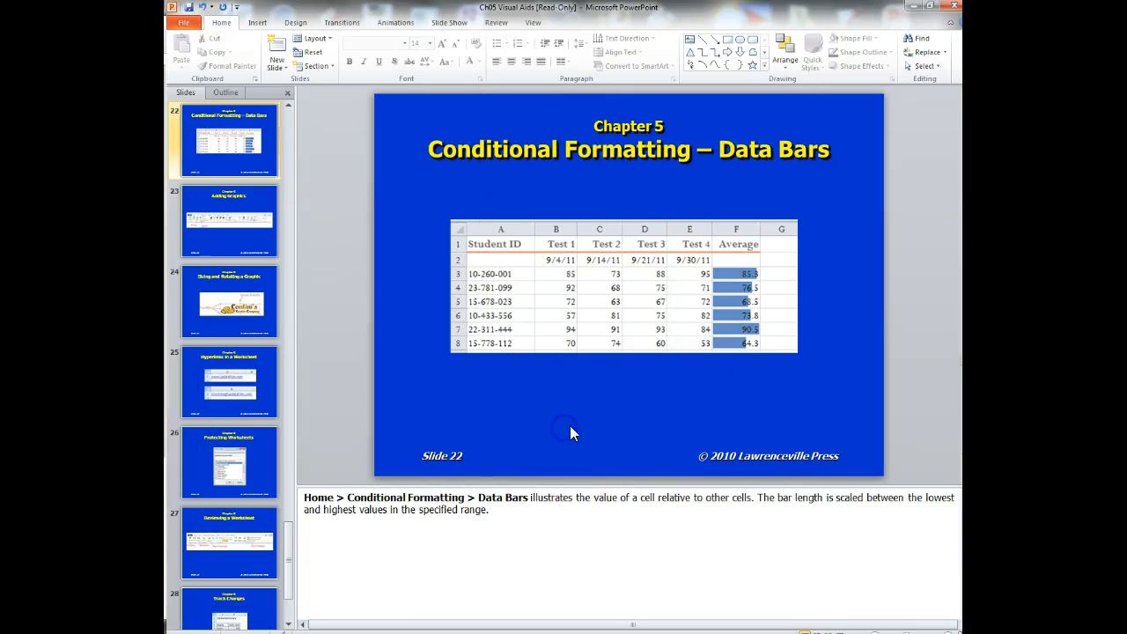
scroll(570, 426, down, 1)
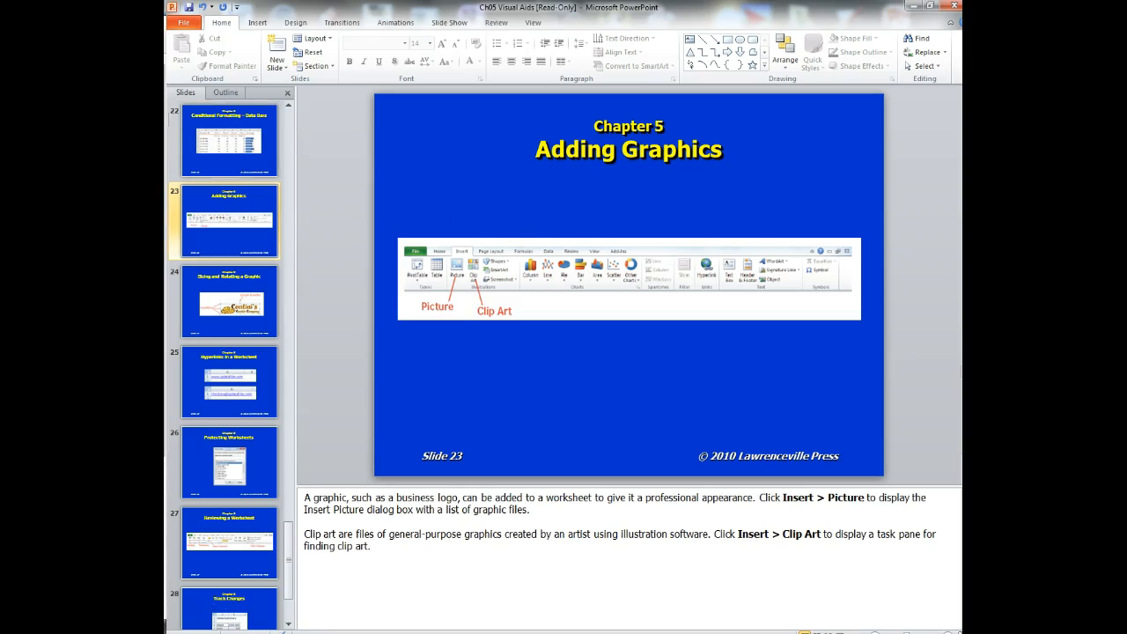
drag(960, 66, 646, 44)
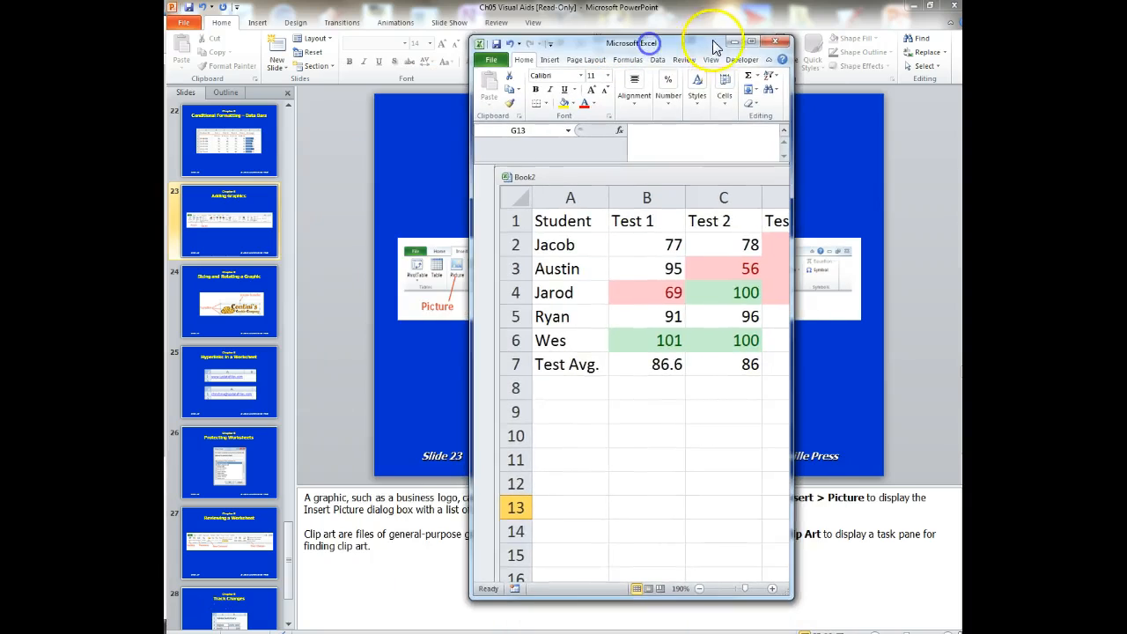
- Insert the Blizzard ice-cream clip art at cell A11, then move the Excel window aside
click(749, 44)
click(459, 496)
click(262, 421)
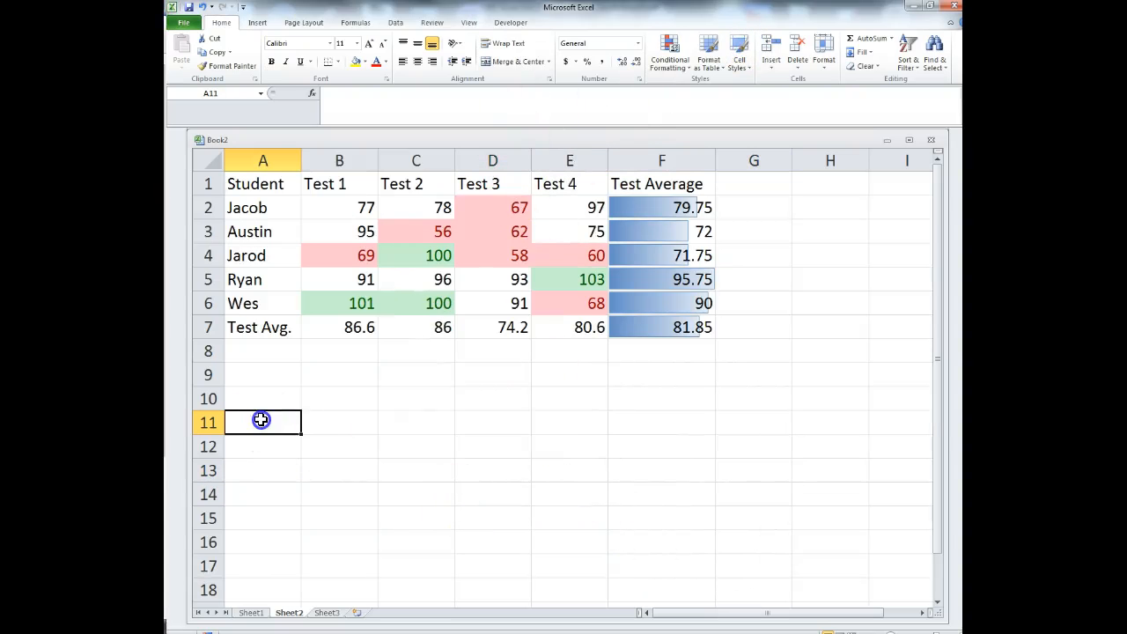
click(260, 24)
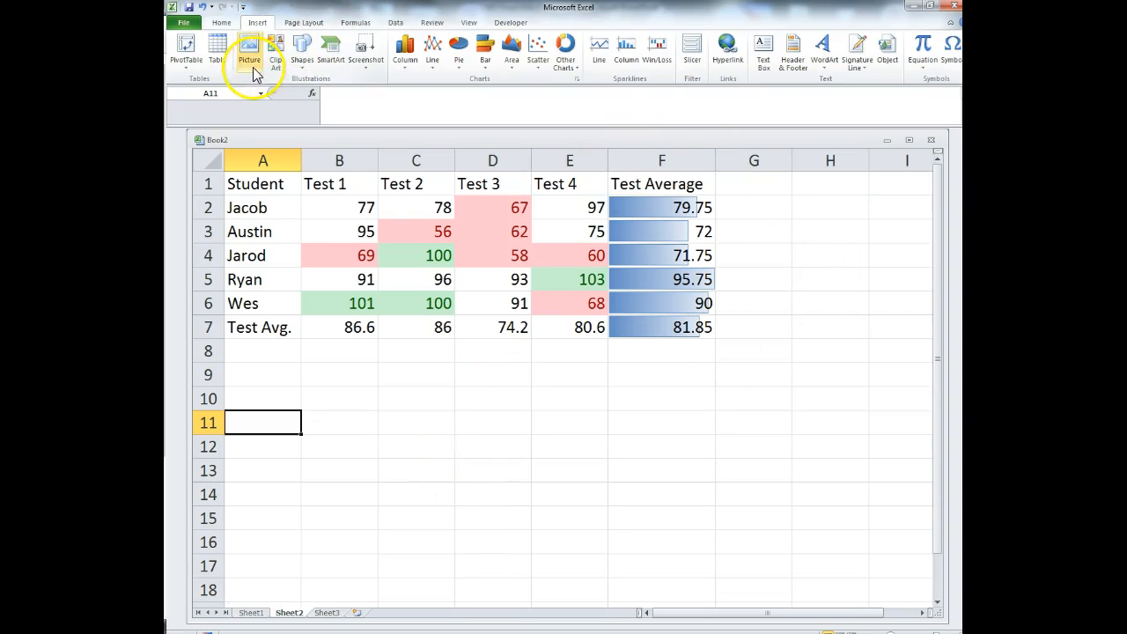
click(275, 65)
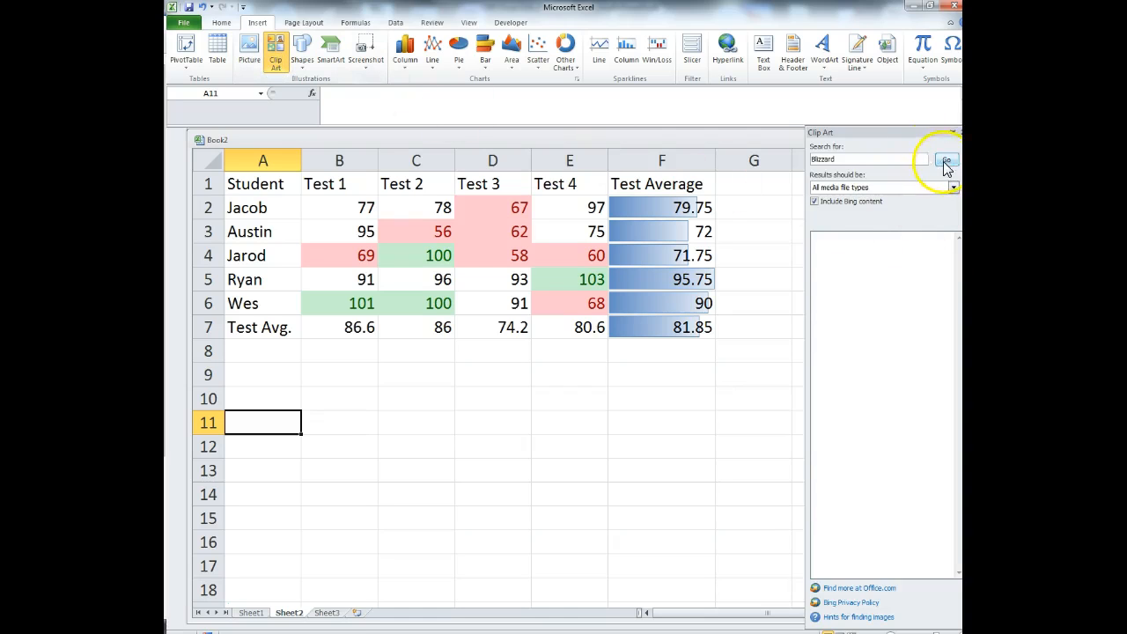
click(945, 159)
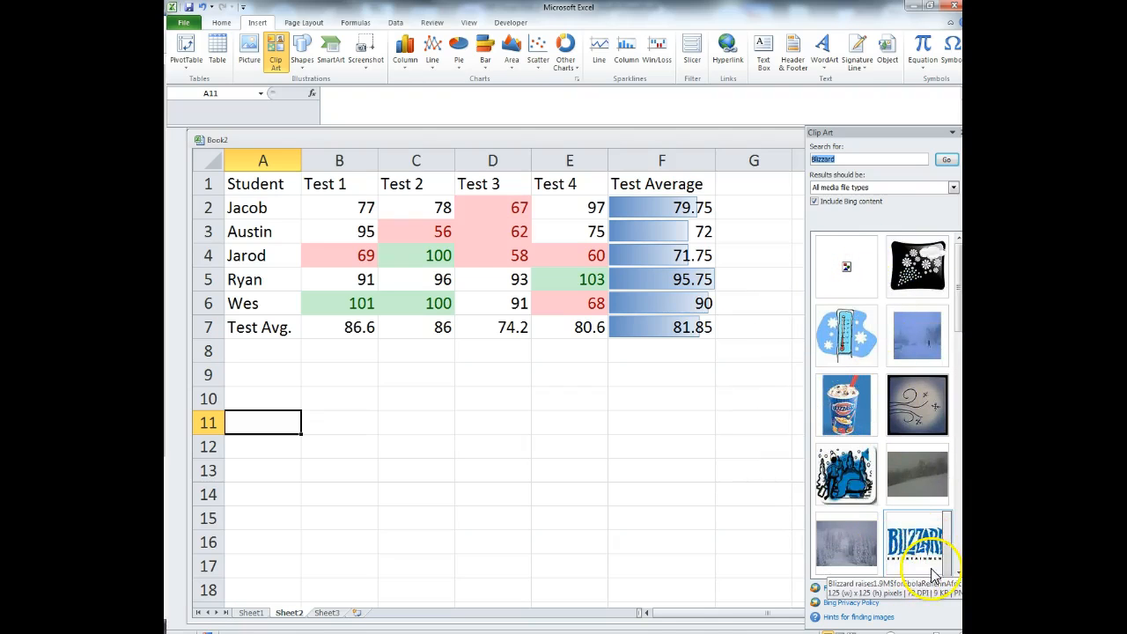
click(848, 420)
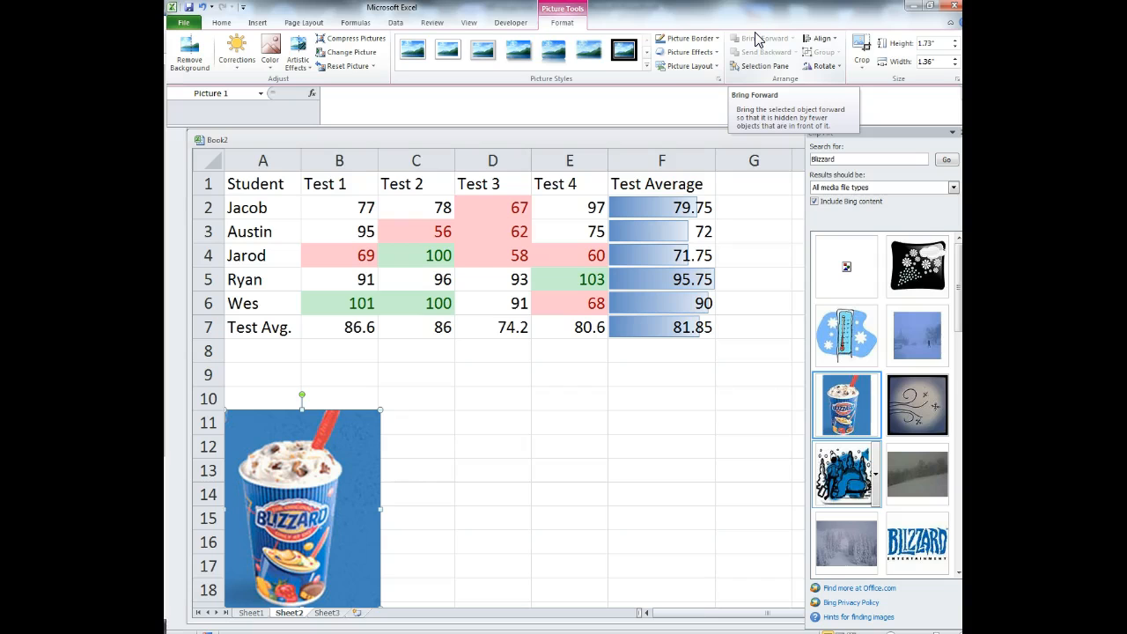
drag(789, 8, 167, 8)
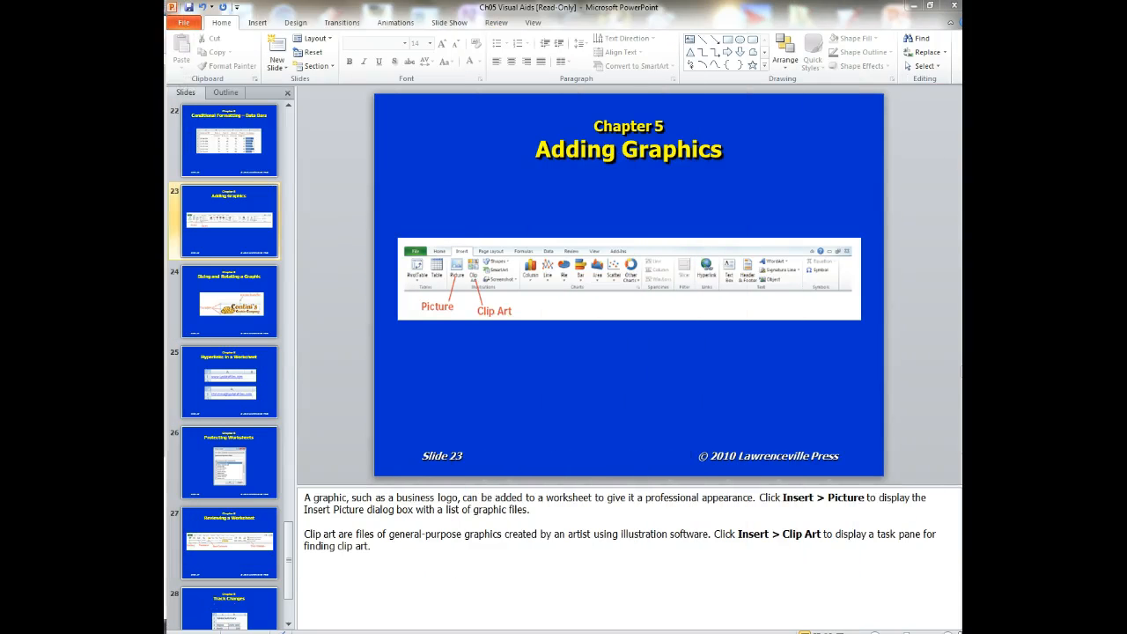
- Page the deck to slide 24, 'Sizing and Rotating a Graphic', and bring Excel back on top
click(288, 624)
click(669, 422)
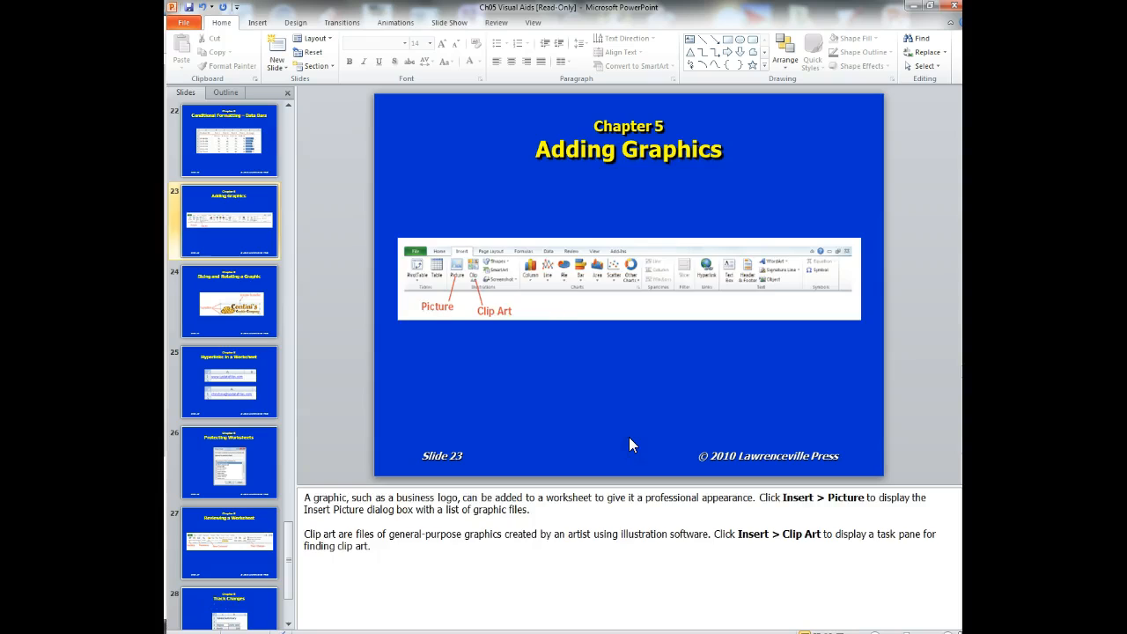
scroll(629, 437, down, 1)
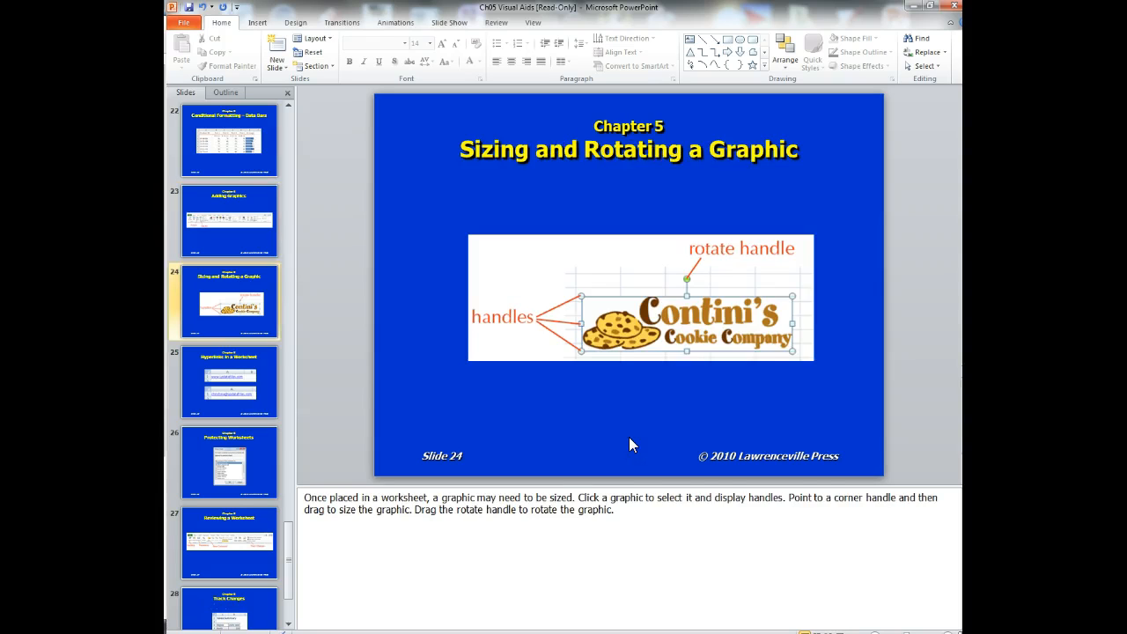
click(726, 344)
drag(165, 35, 661, 86)
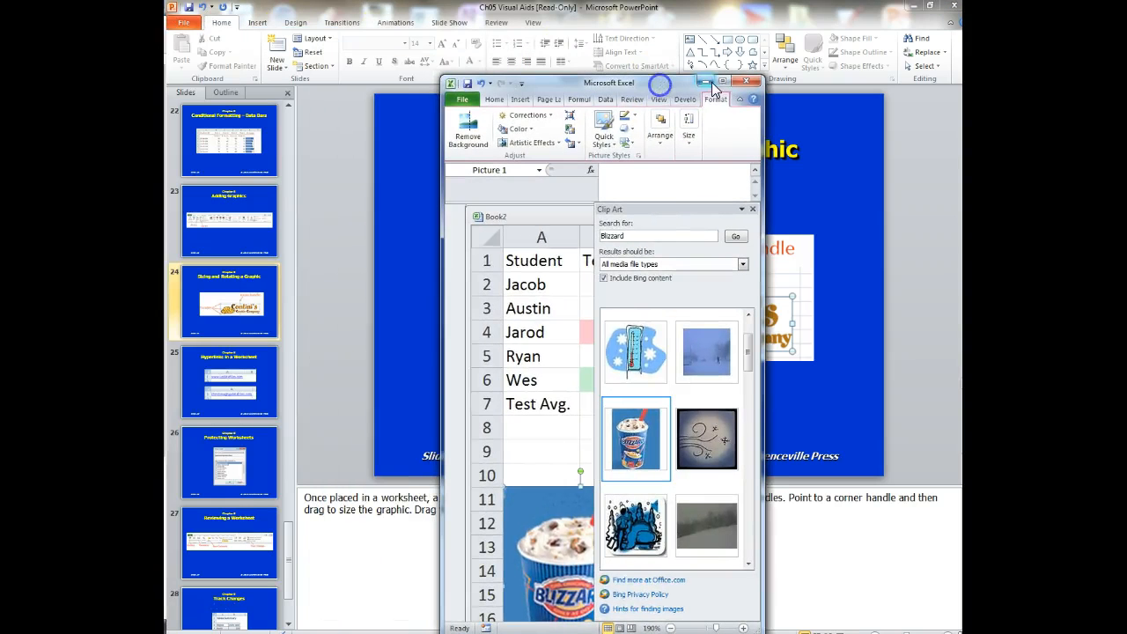
- Rotate the Blizzard picture about 40° clockwise and enlarge it to about 3.93" by 3.08"
click(725, 79)
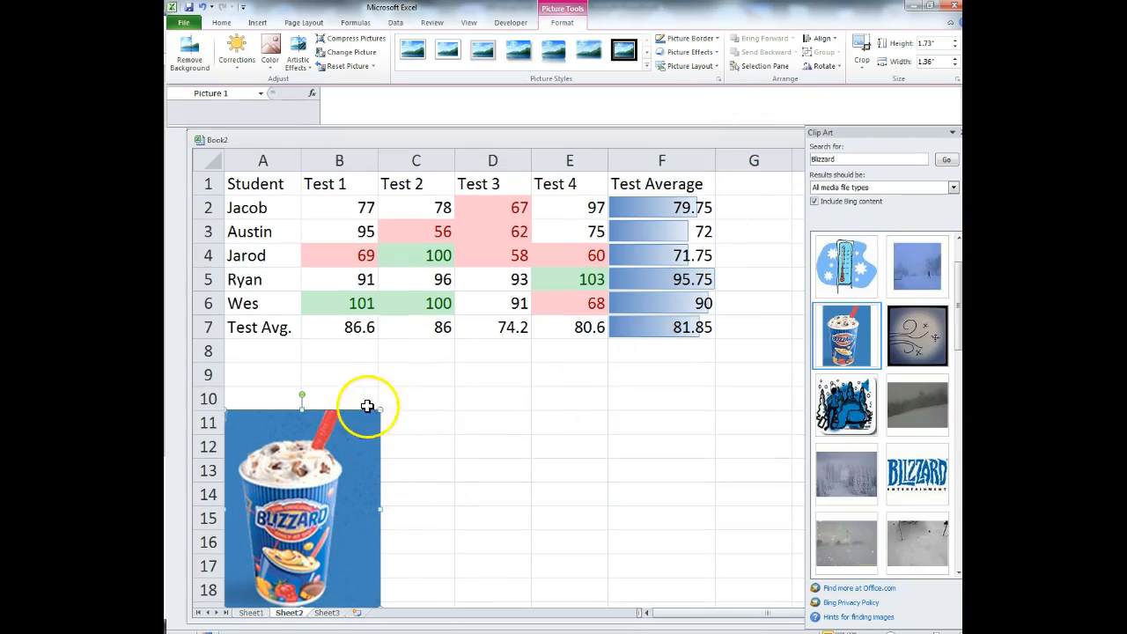
drag(300, 393, 373, 417)
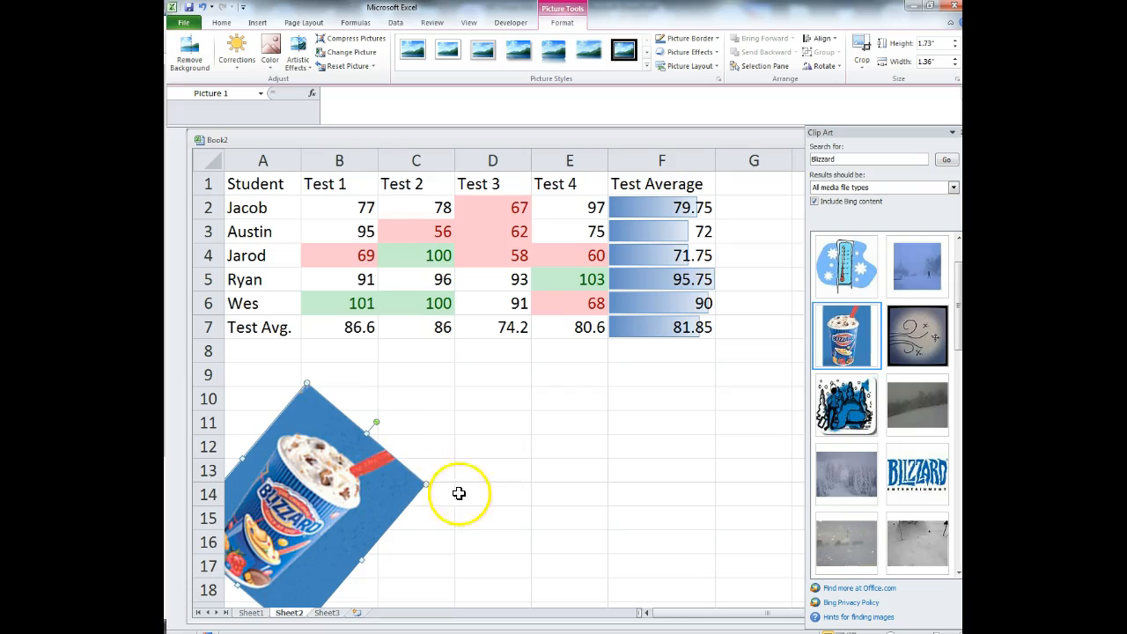
drag(428, 480, 485, 473)
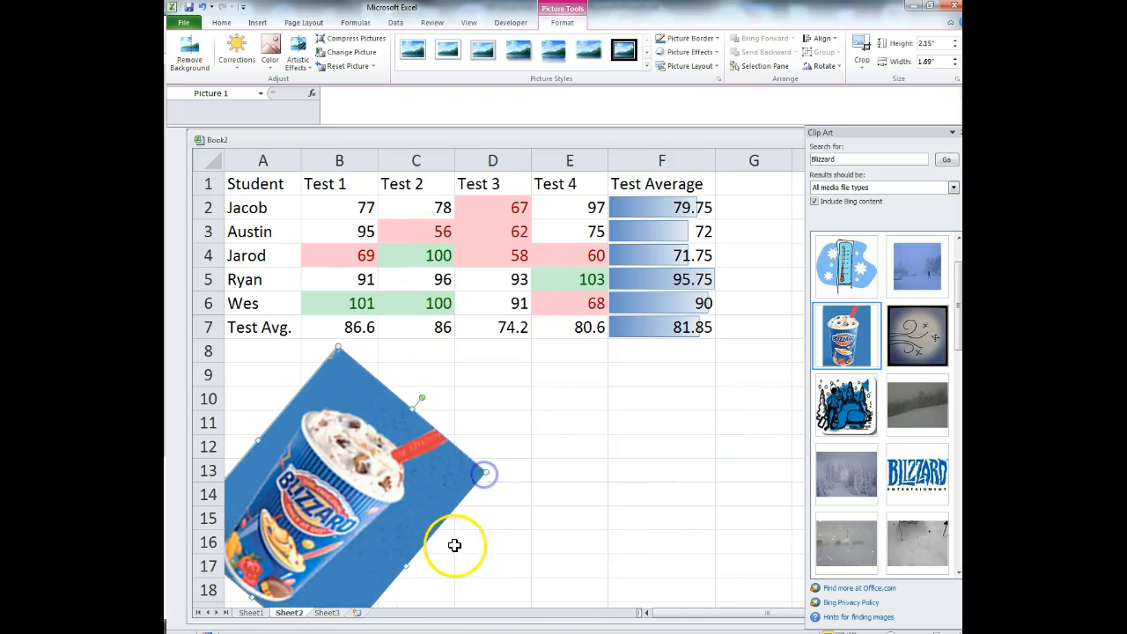
- Undo the enlargement, the rotation and the Blizzard picture's insertion
click(202, 7)
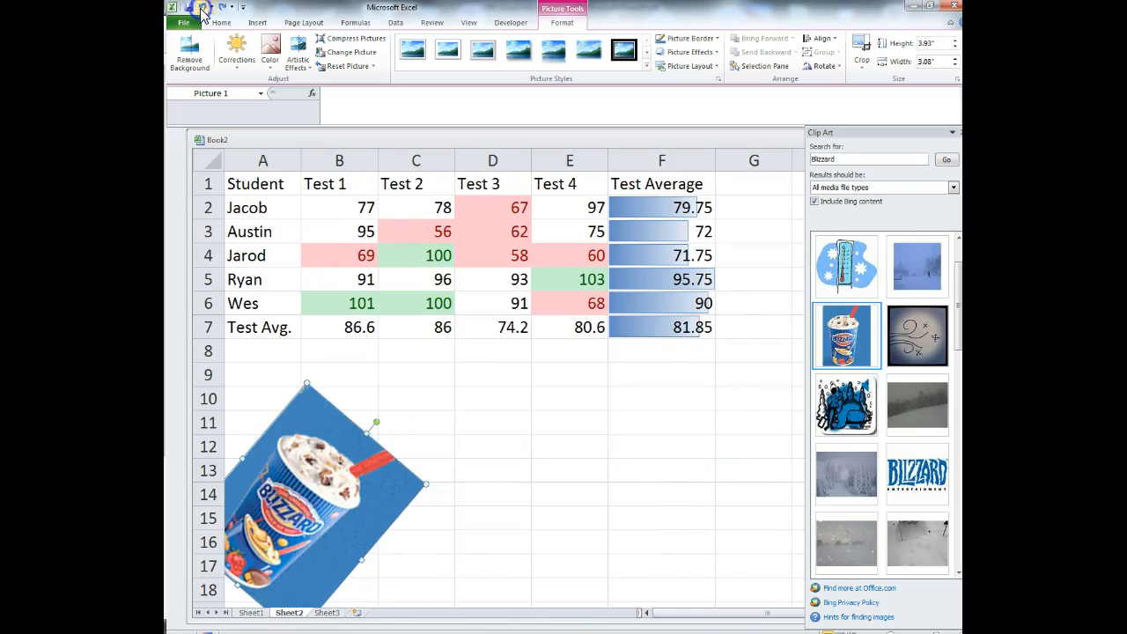
click(202, 7)
click(204, 7)
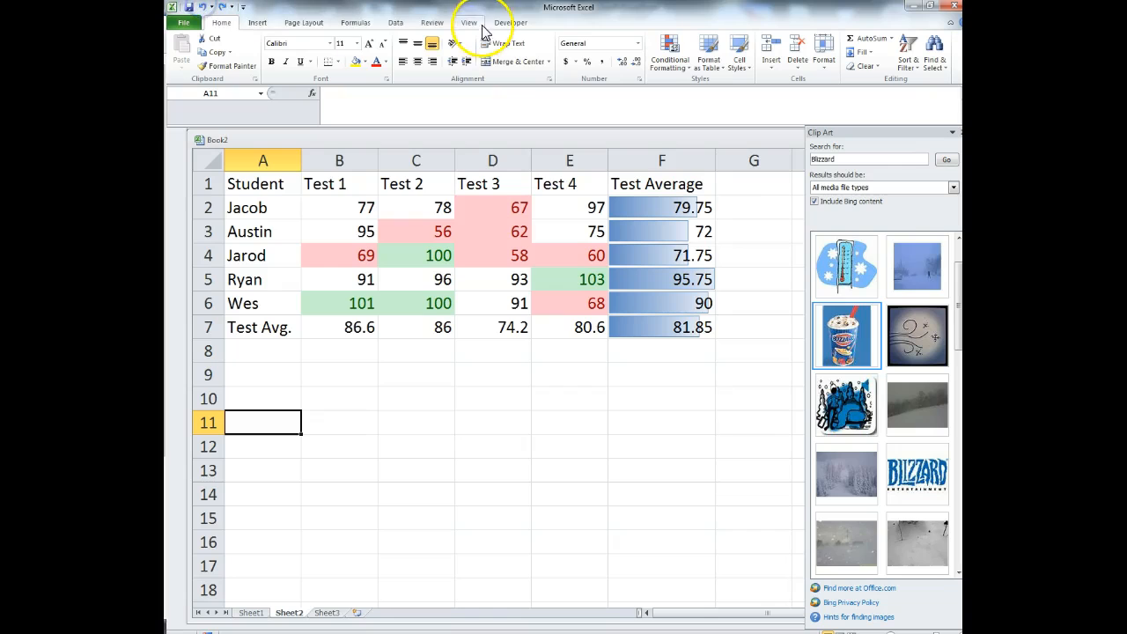
- Page PowerPoint to slide 25, Hyperlinks in a Worksheet, and float the Excel window back over it
drag(264, 7, 165, 51)
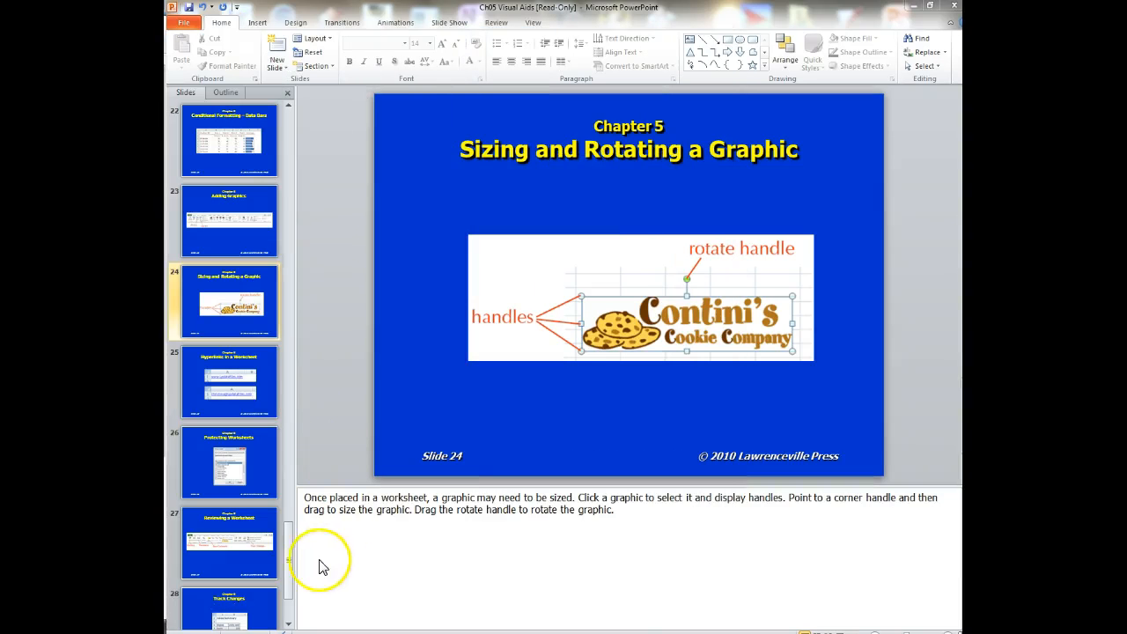
click(556, 460)
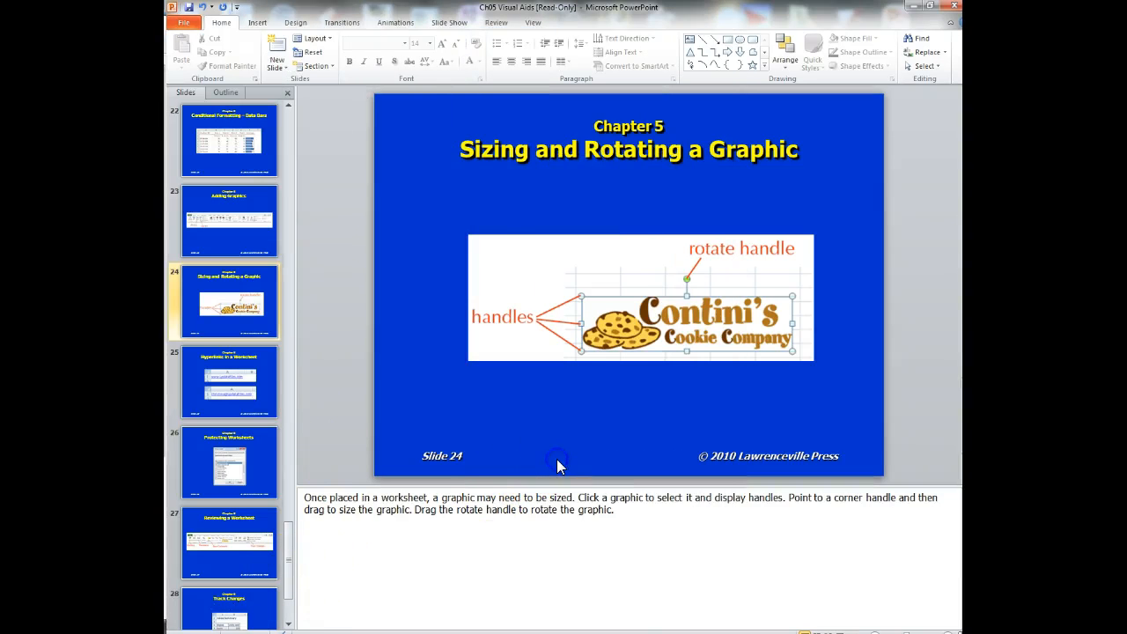
scroll(556, 461, down, 1)
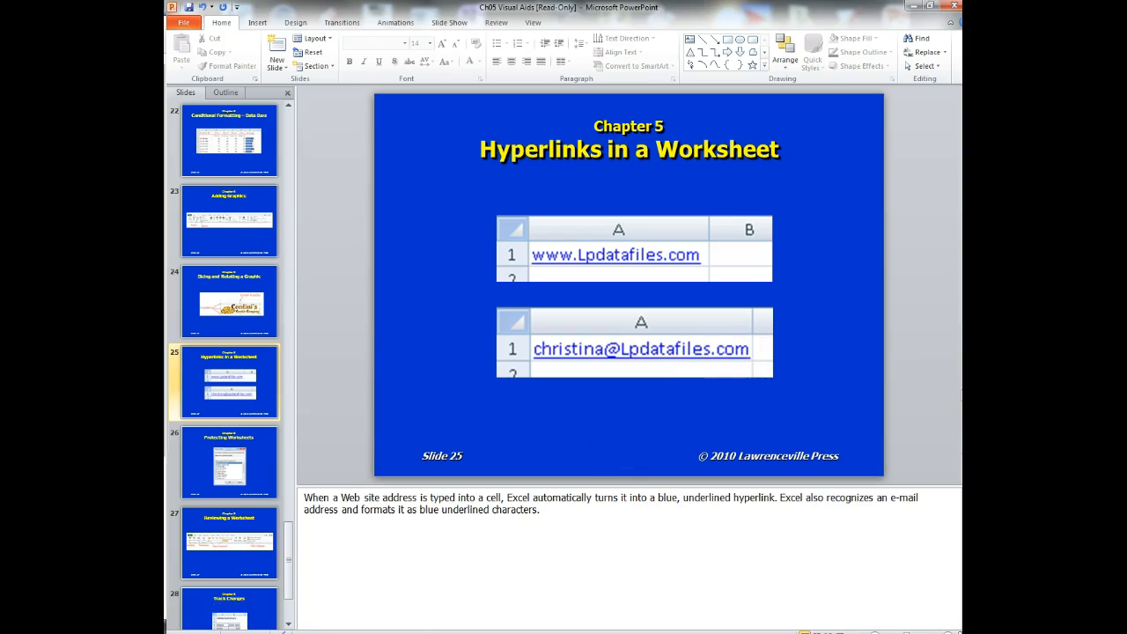
drag(165, 44, 701, 40)
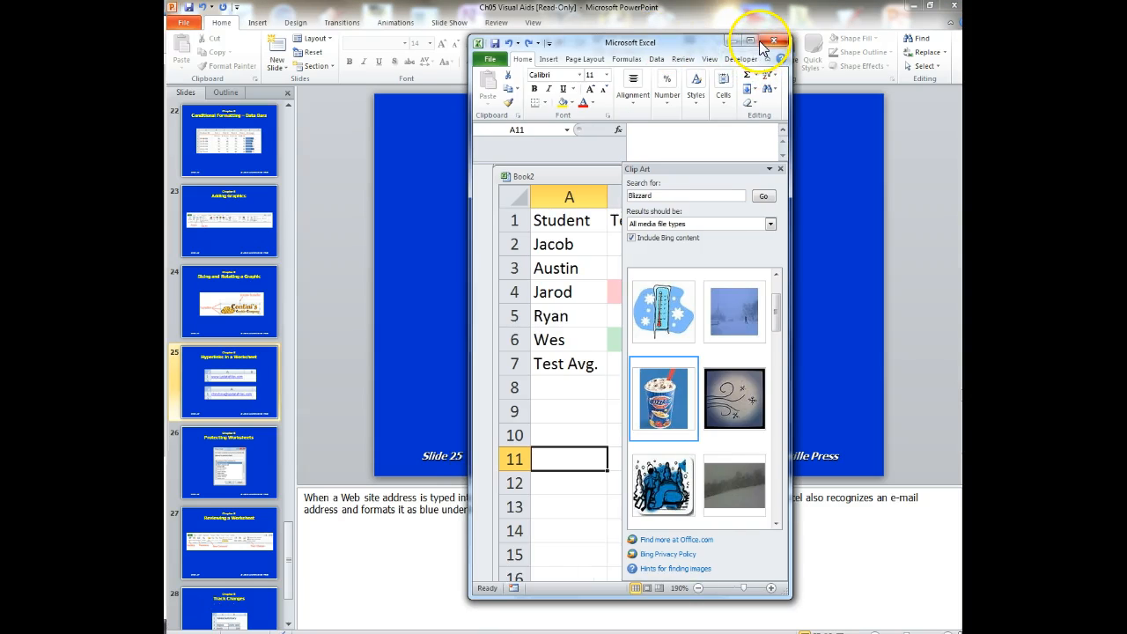
drag(692, 40, 110, 2)
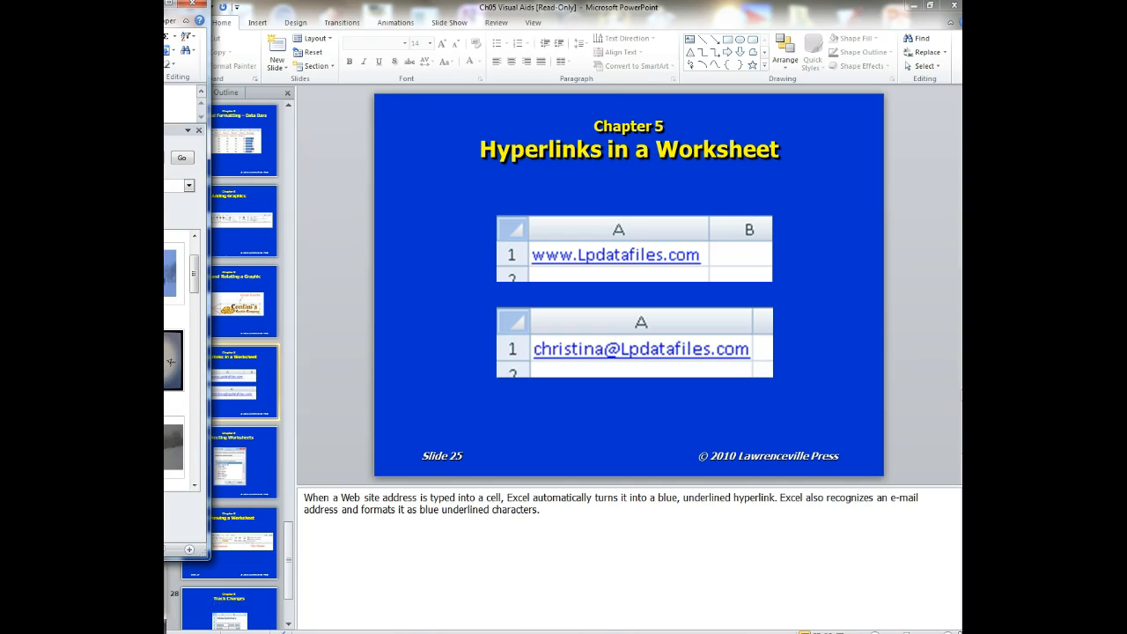
drag(110, 2, 574, 53)
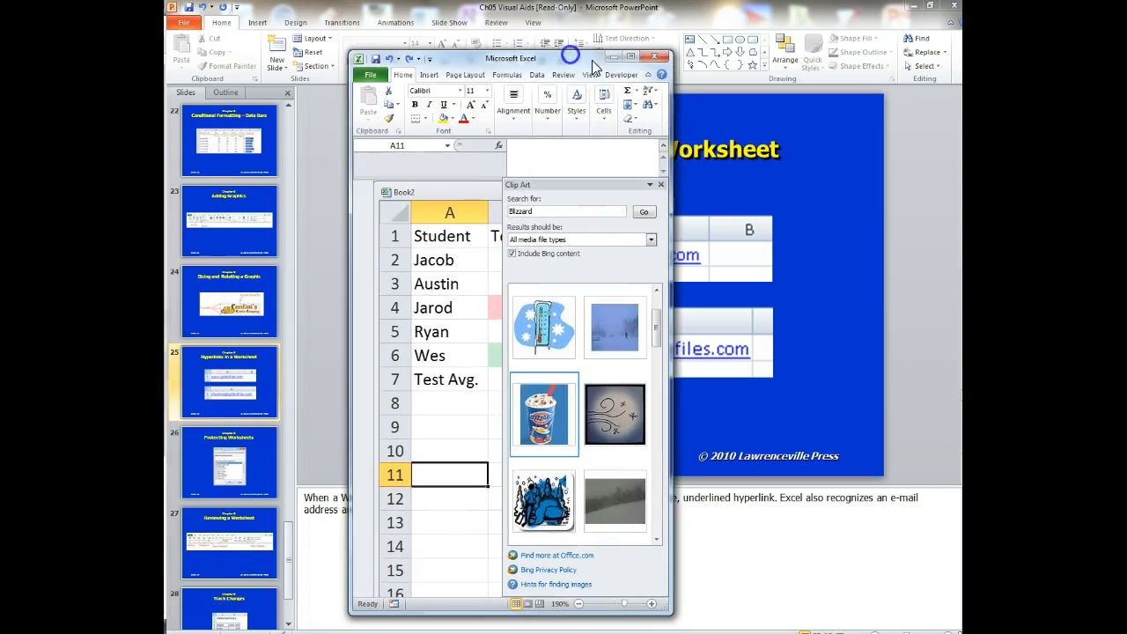
- Enter the instructor's e-mail address in D10 as a hyperlink
click(631, 55)
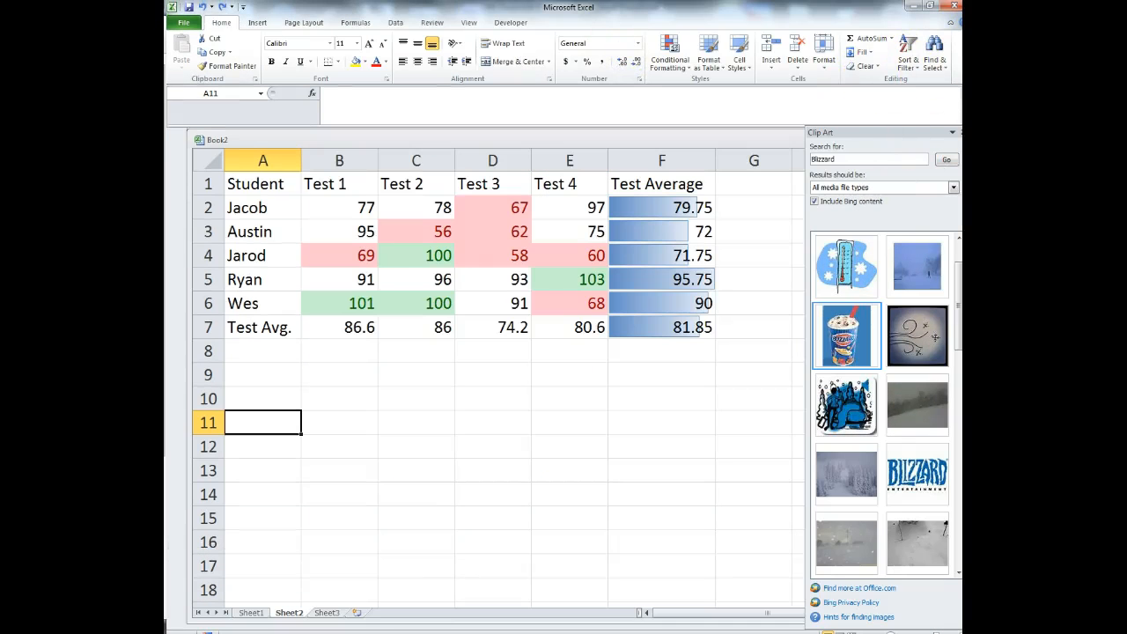
click(502, 396)
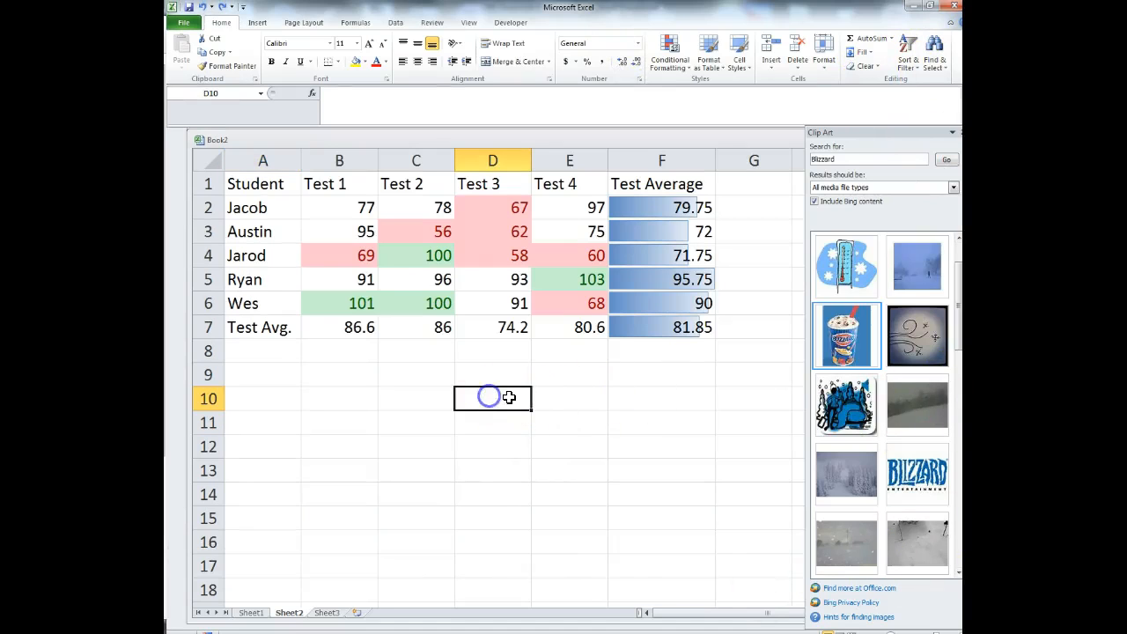
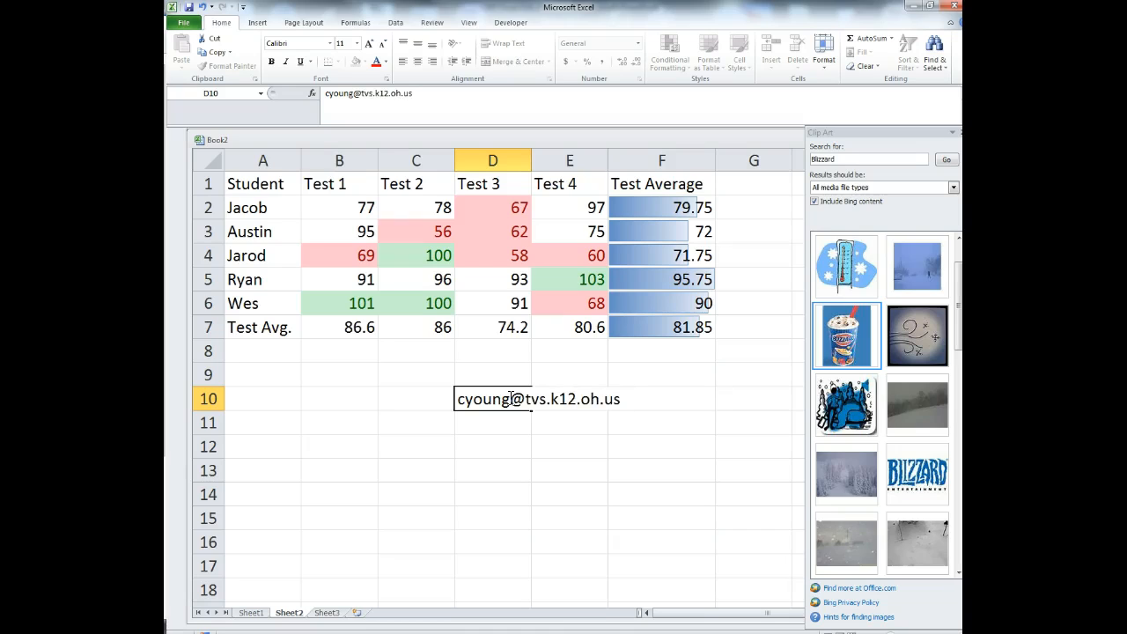
key(Return)
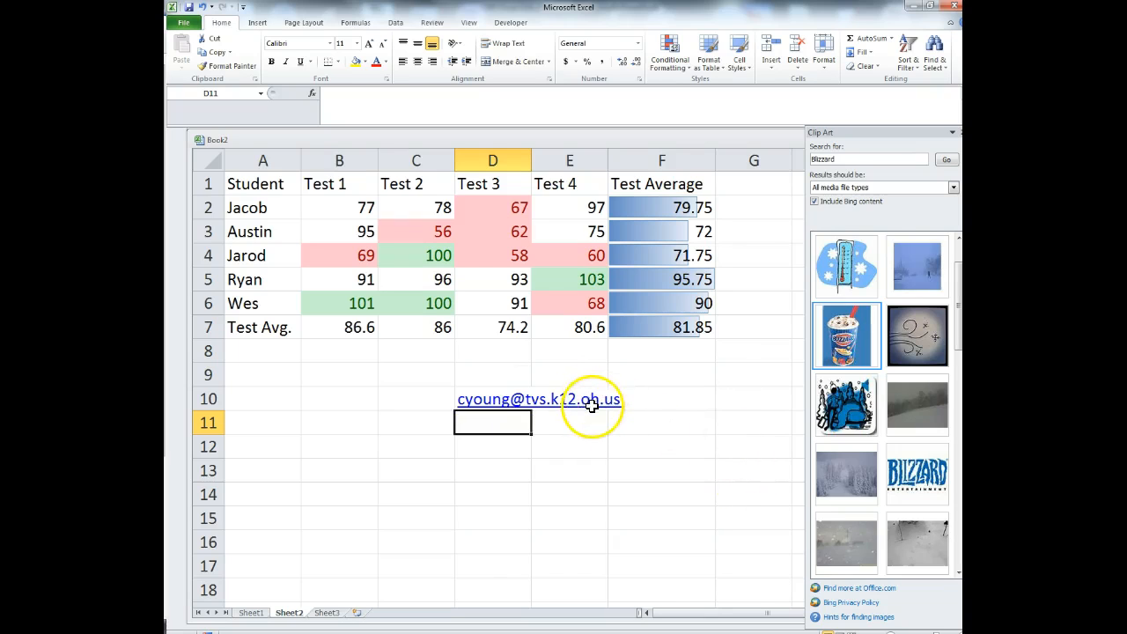
click(503, 401)
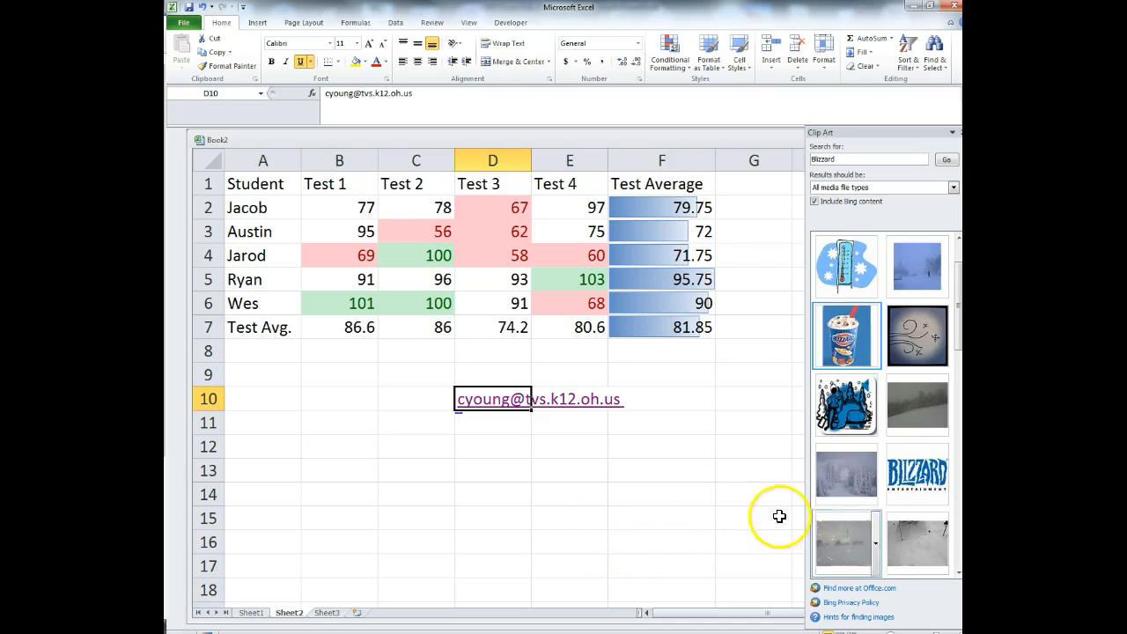
drag(783, 10, 616, 0)
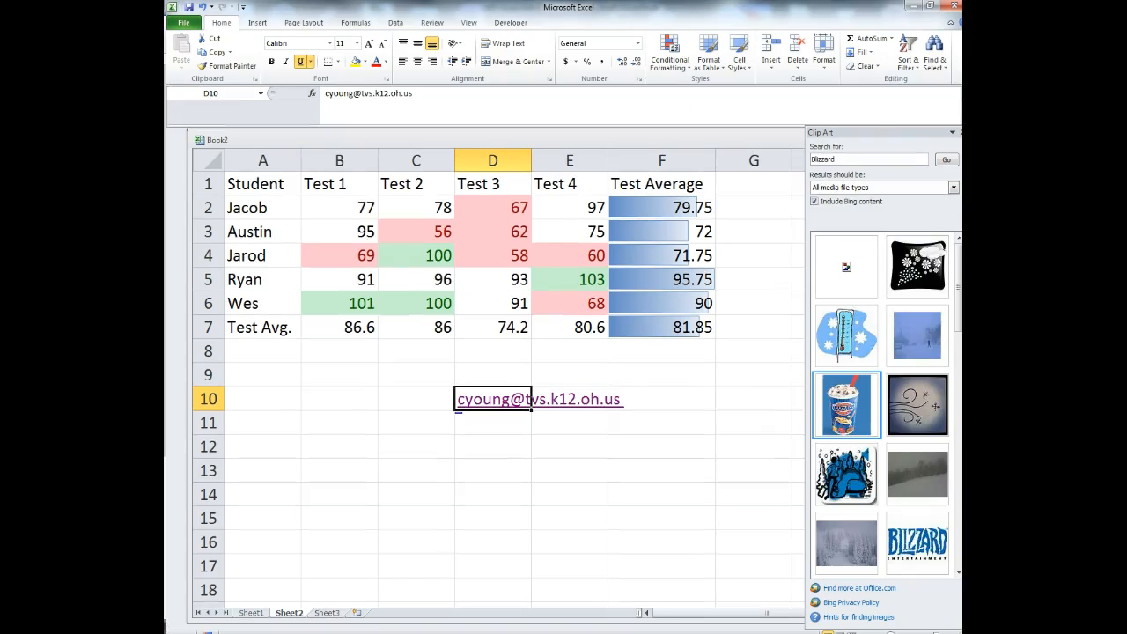
click(487, 452)
text(www.tvs.k12.oh.us)
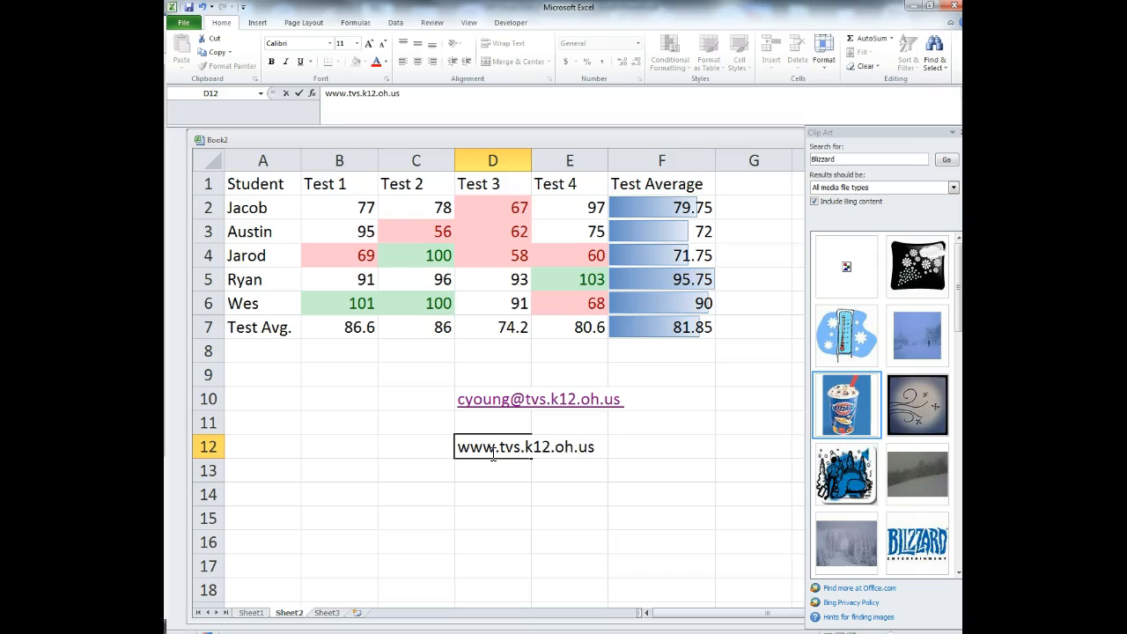
key(Return)
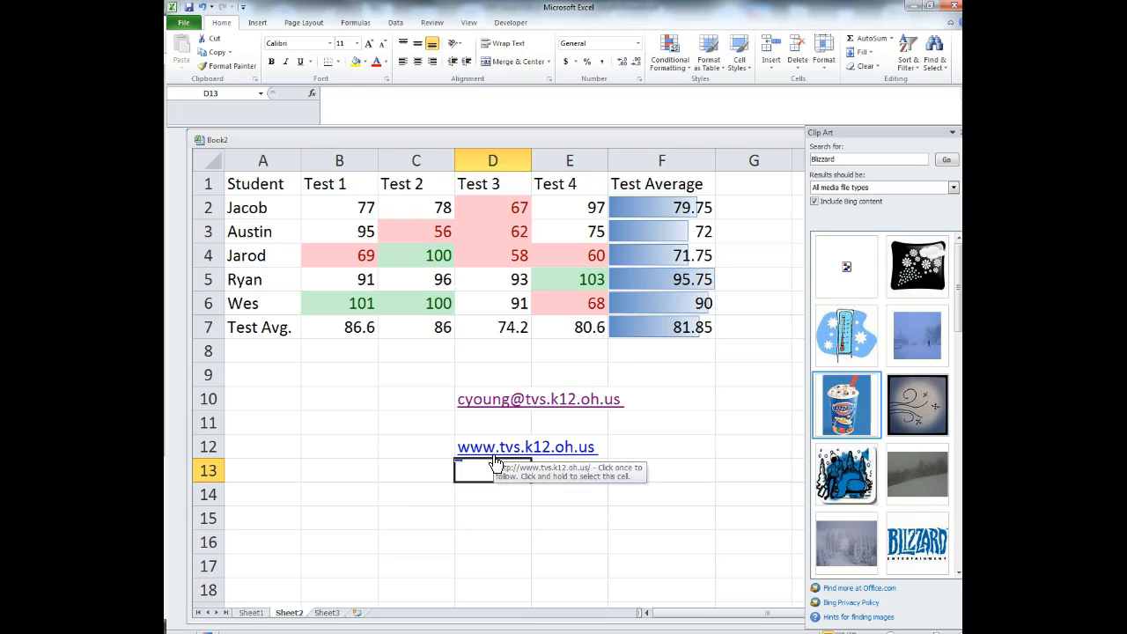
click(501, 455)
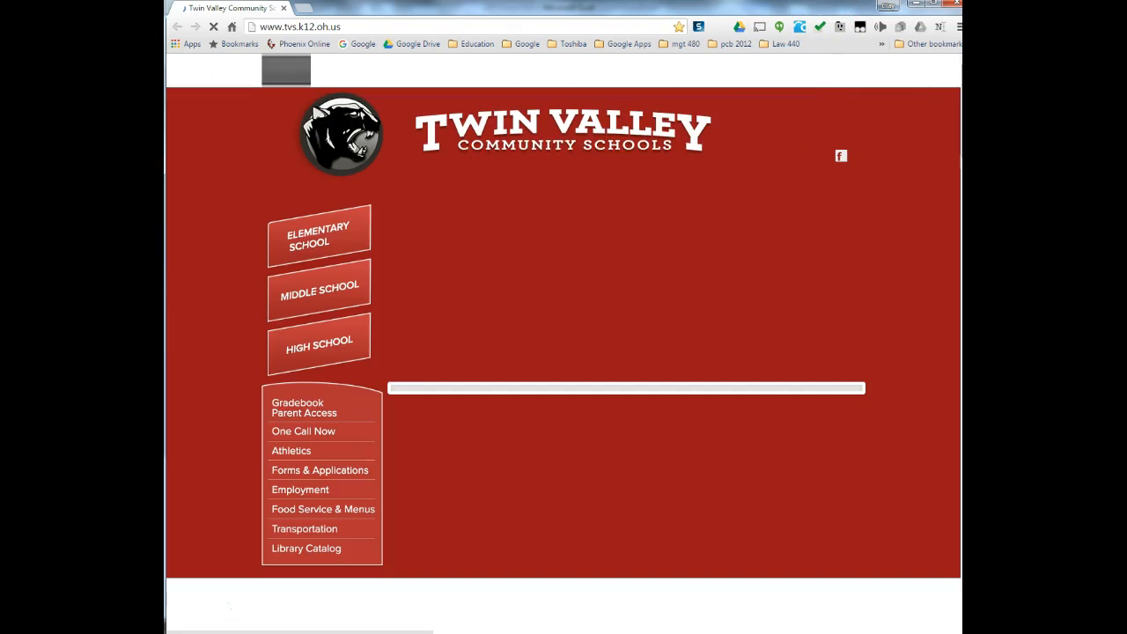
drag(417, 7, 168, 20)
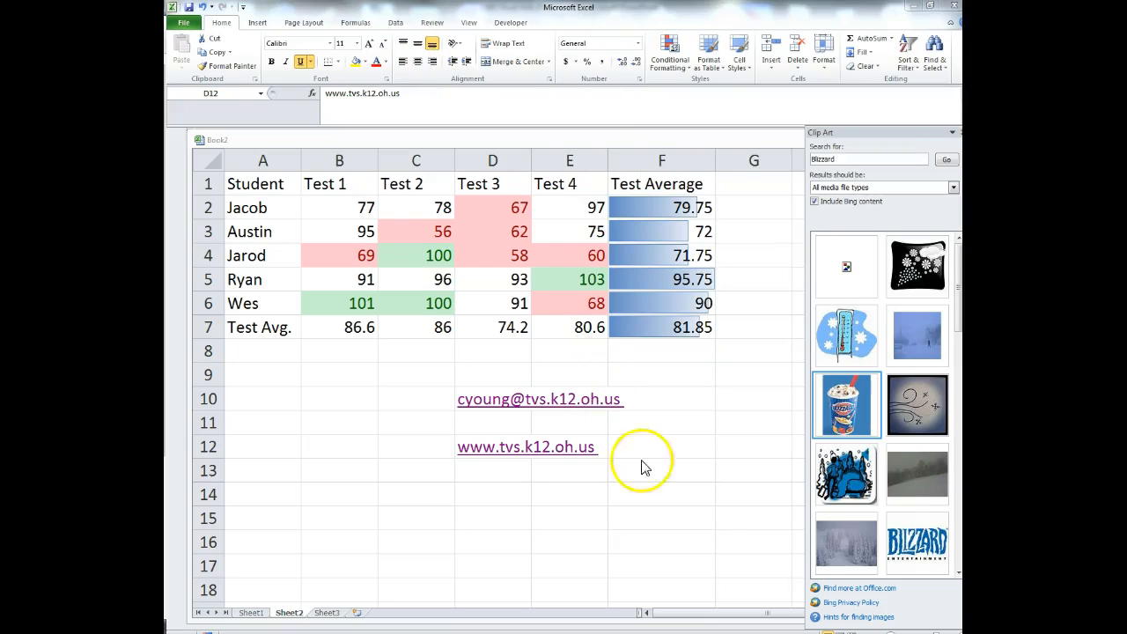
click(742, 469)
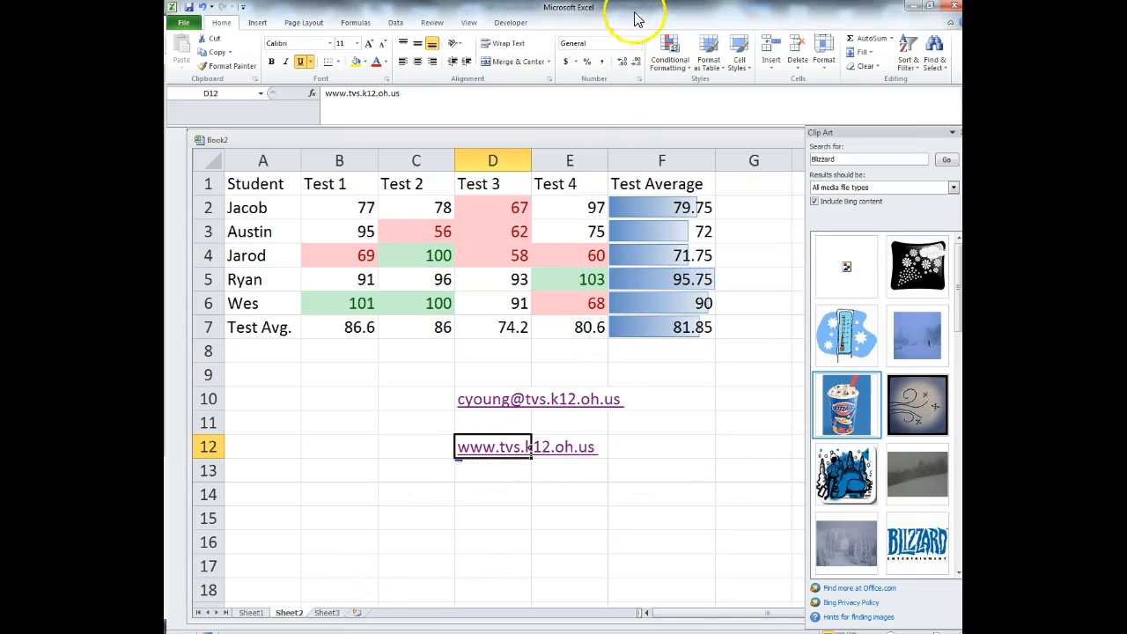
- Advance PowerPoint to slide 26, Protecting Worksheets, then switch back to the Excel grade sheet
click(915, 6)
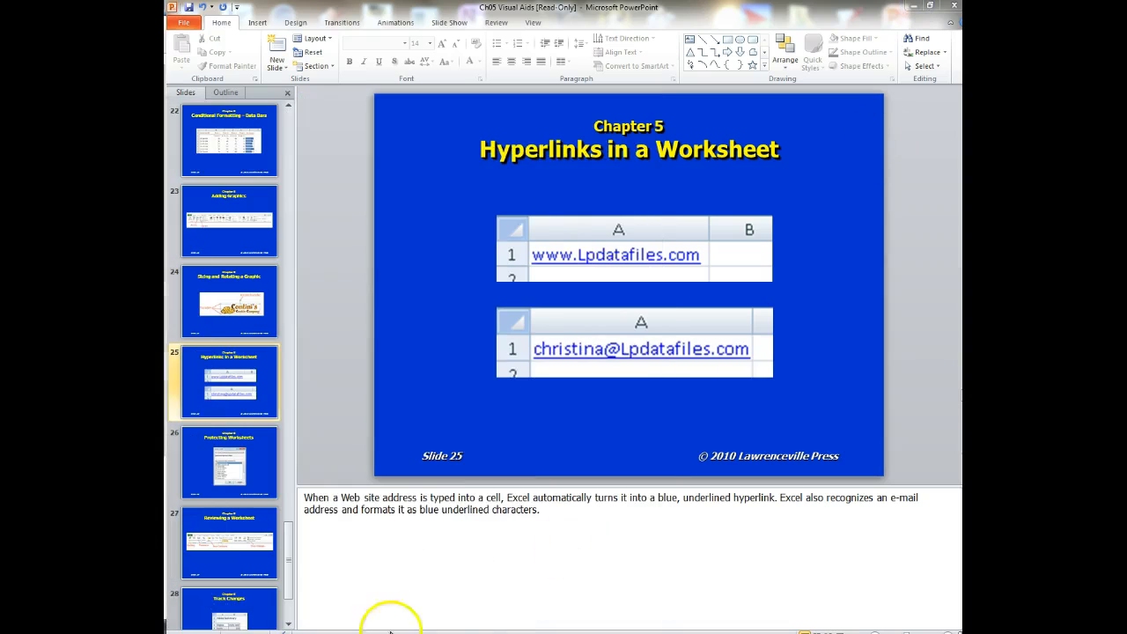
click(633, 460)
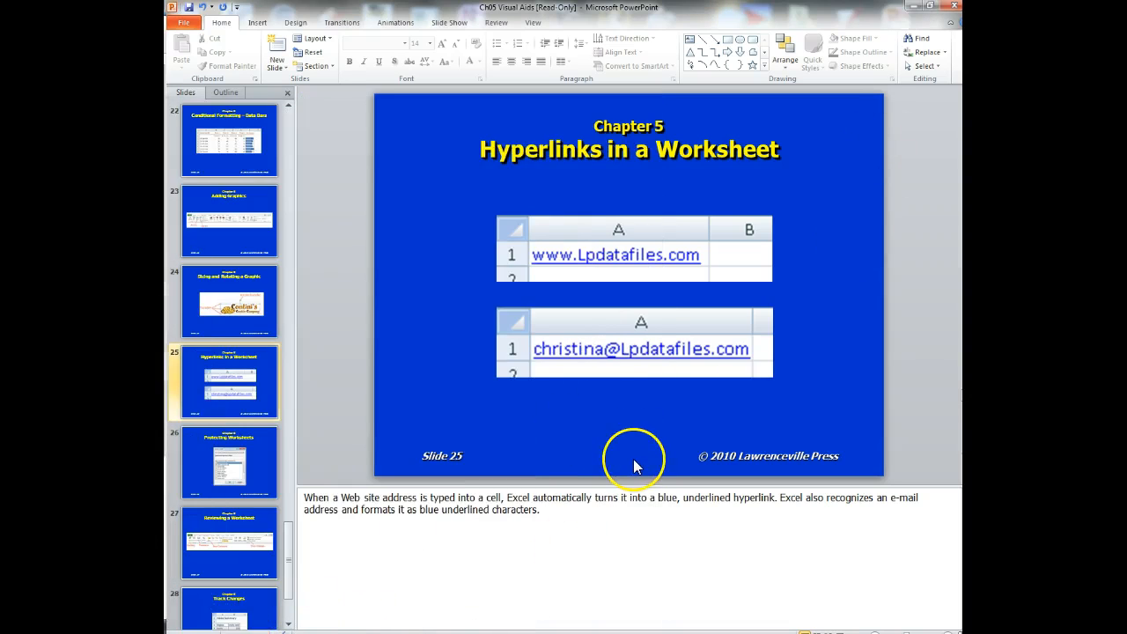
scroll(640, 462, down, 1)
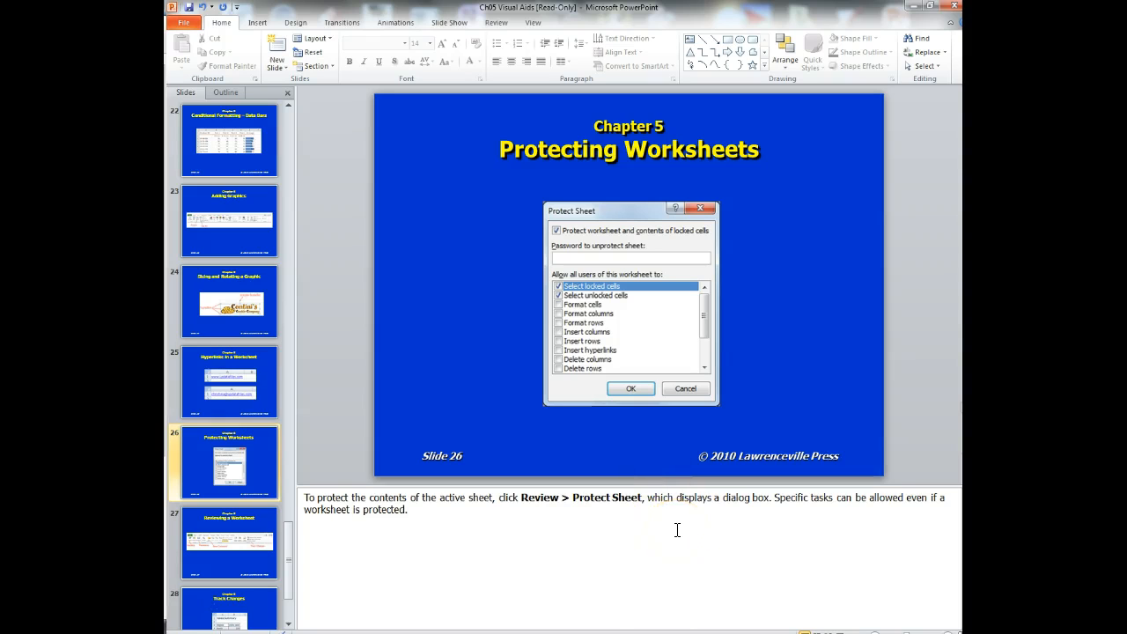
click(224, 465)
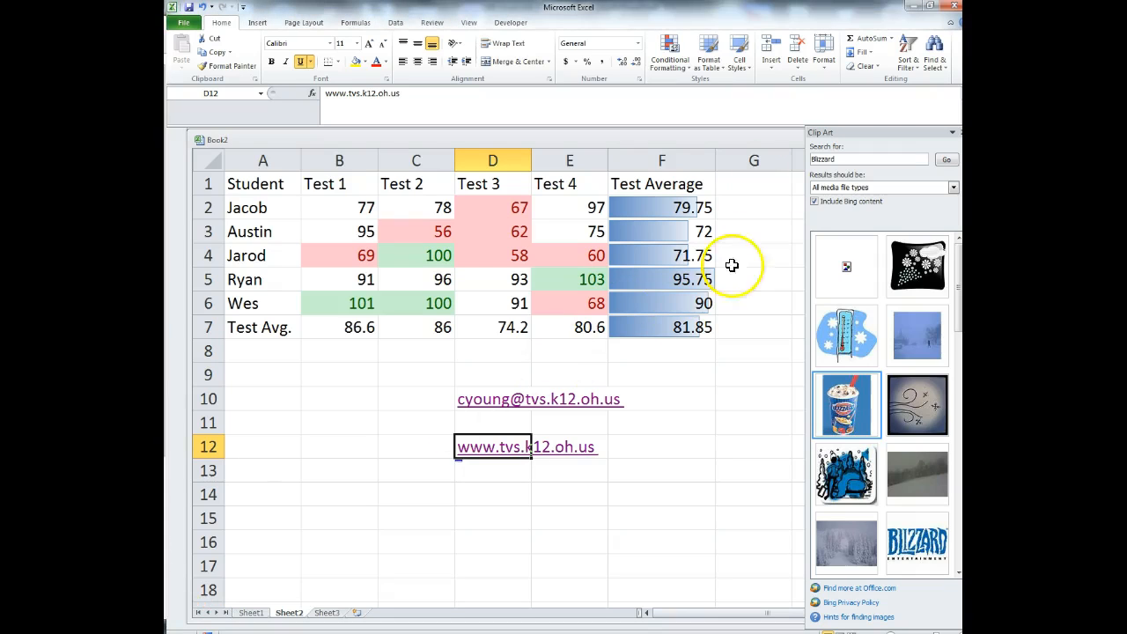
- Close the clip art search and move through the Developer, View and Review ribbon tabs
click(954, 132)
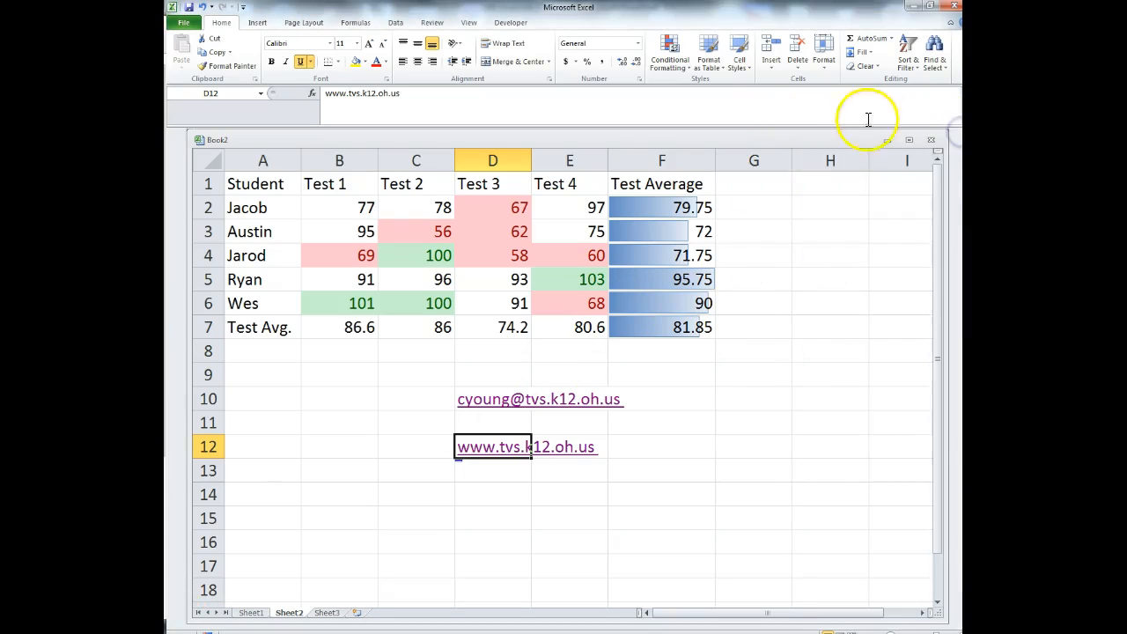
click(511, 24)
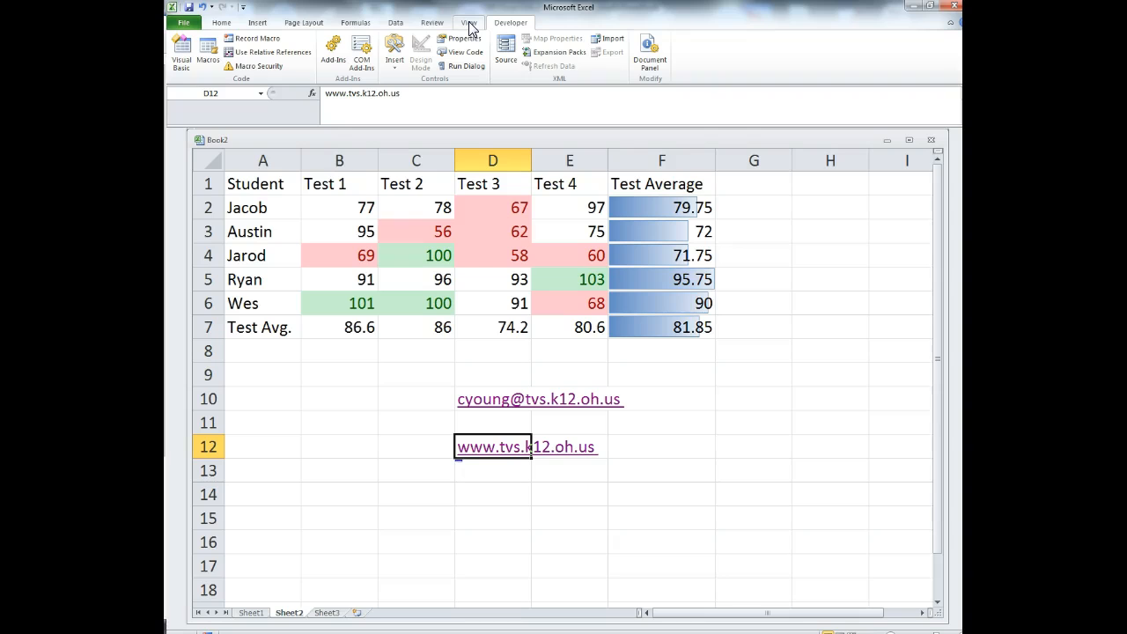
click(469, 24)
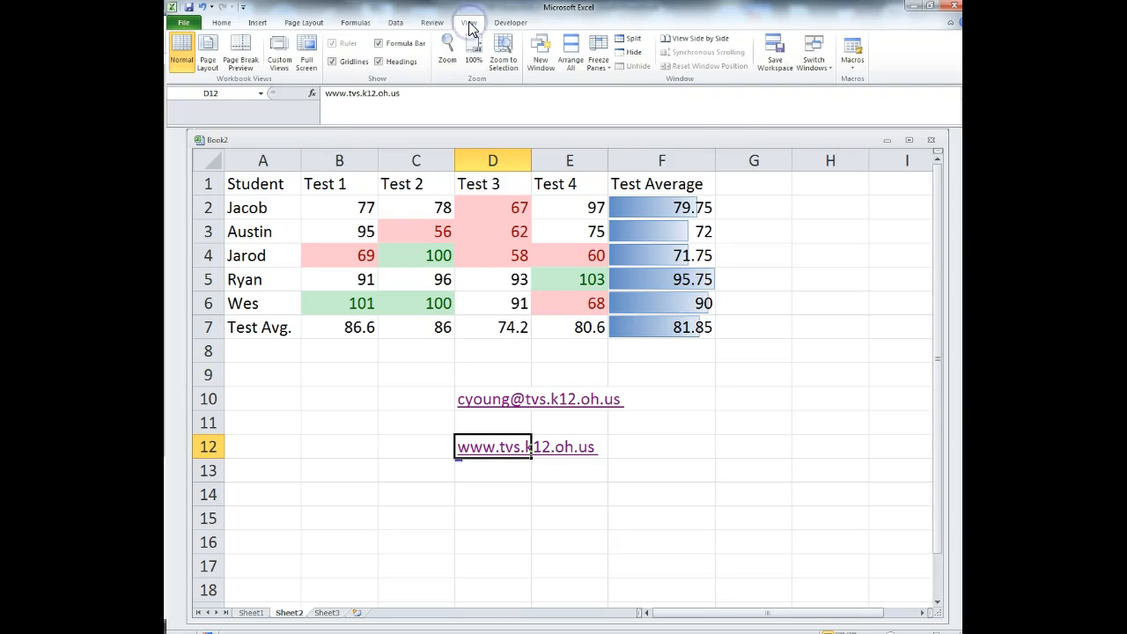
click(432, 23)
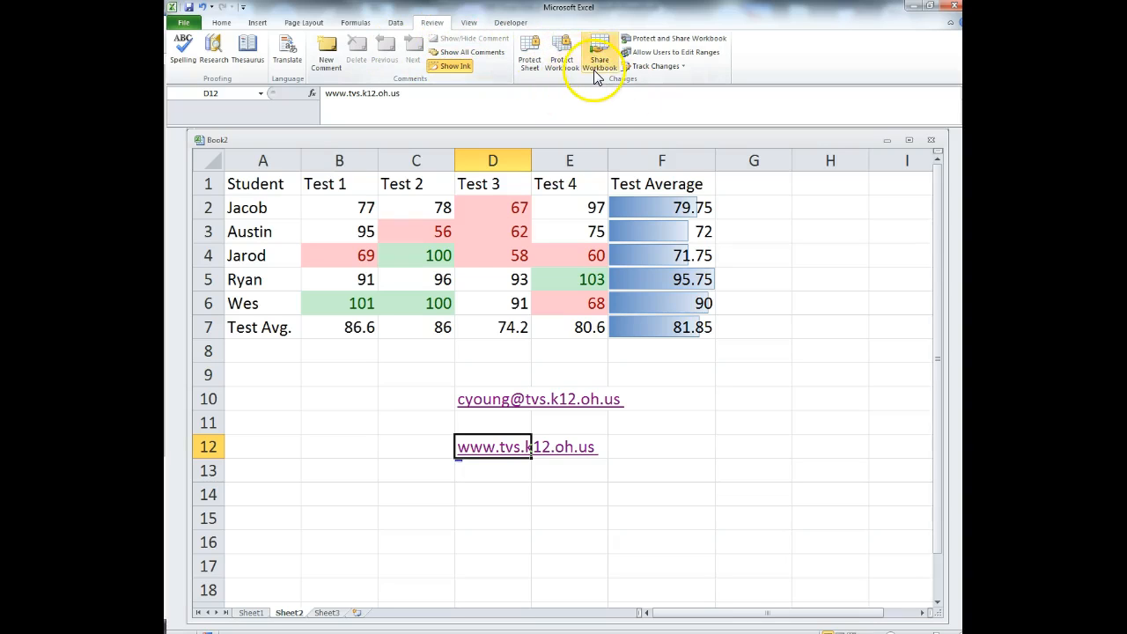
- Preview the Protect Sheet options without applying them, then show PowerPoint slide 27, Reviewing a Worksheet
click(531, 61)
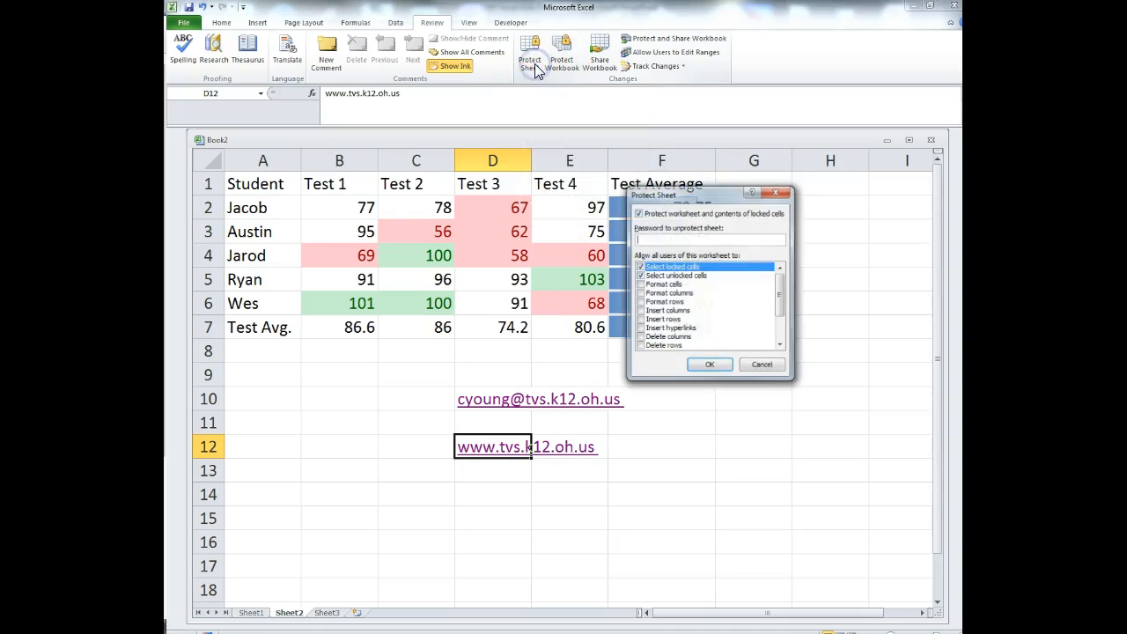
click(773, 192)
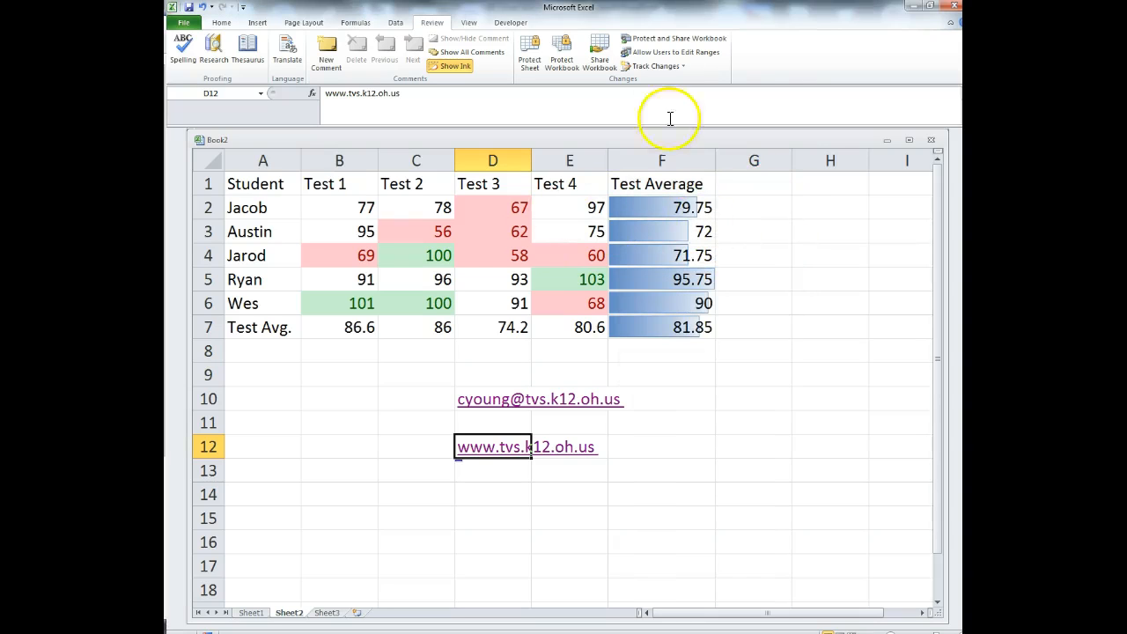
drag(694, 16, 165, 36)
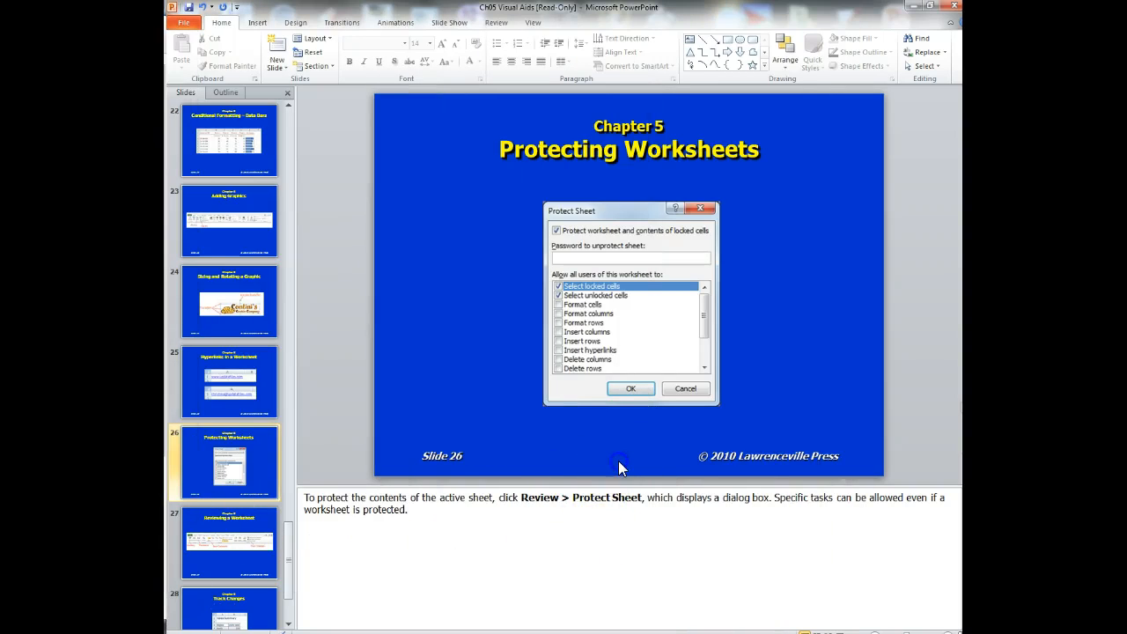
scroll(619, 461, down, 1)
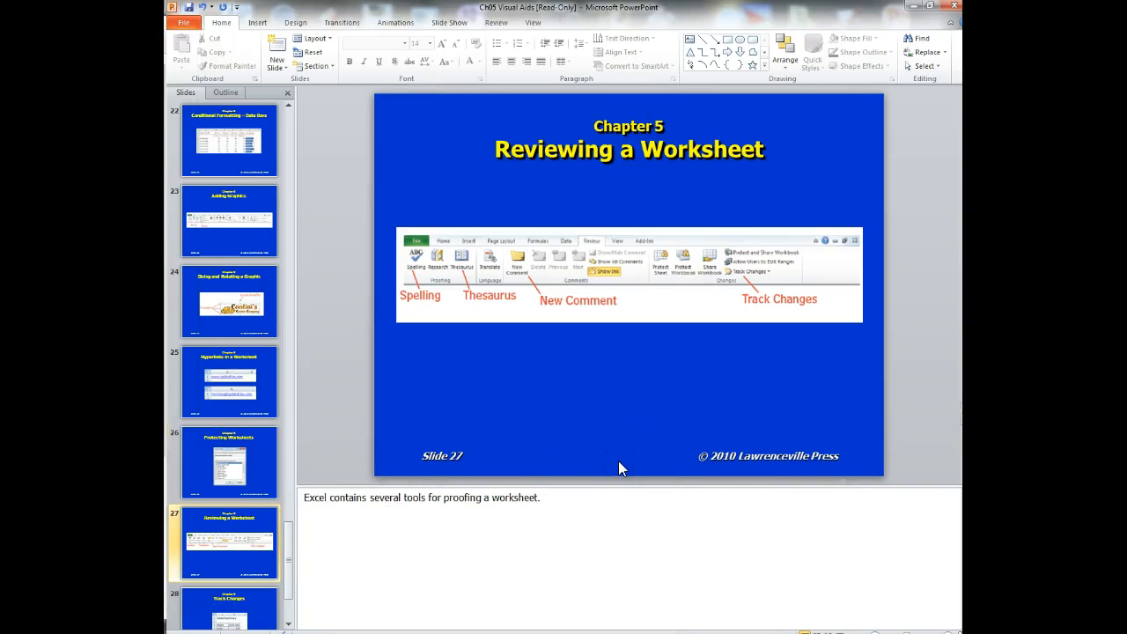